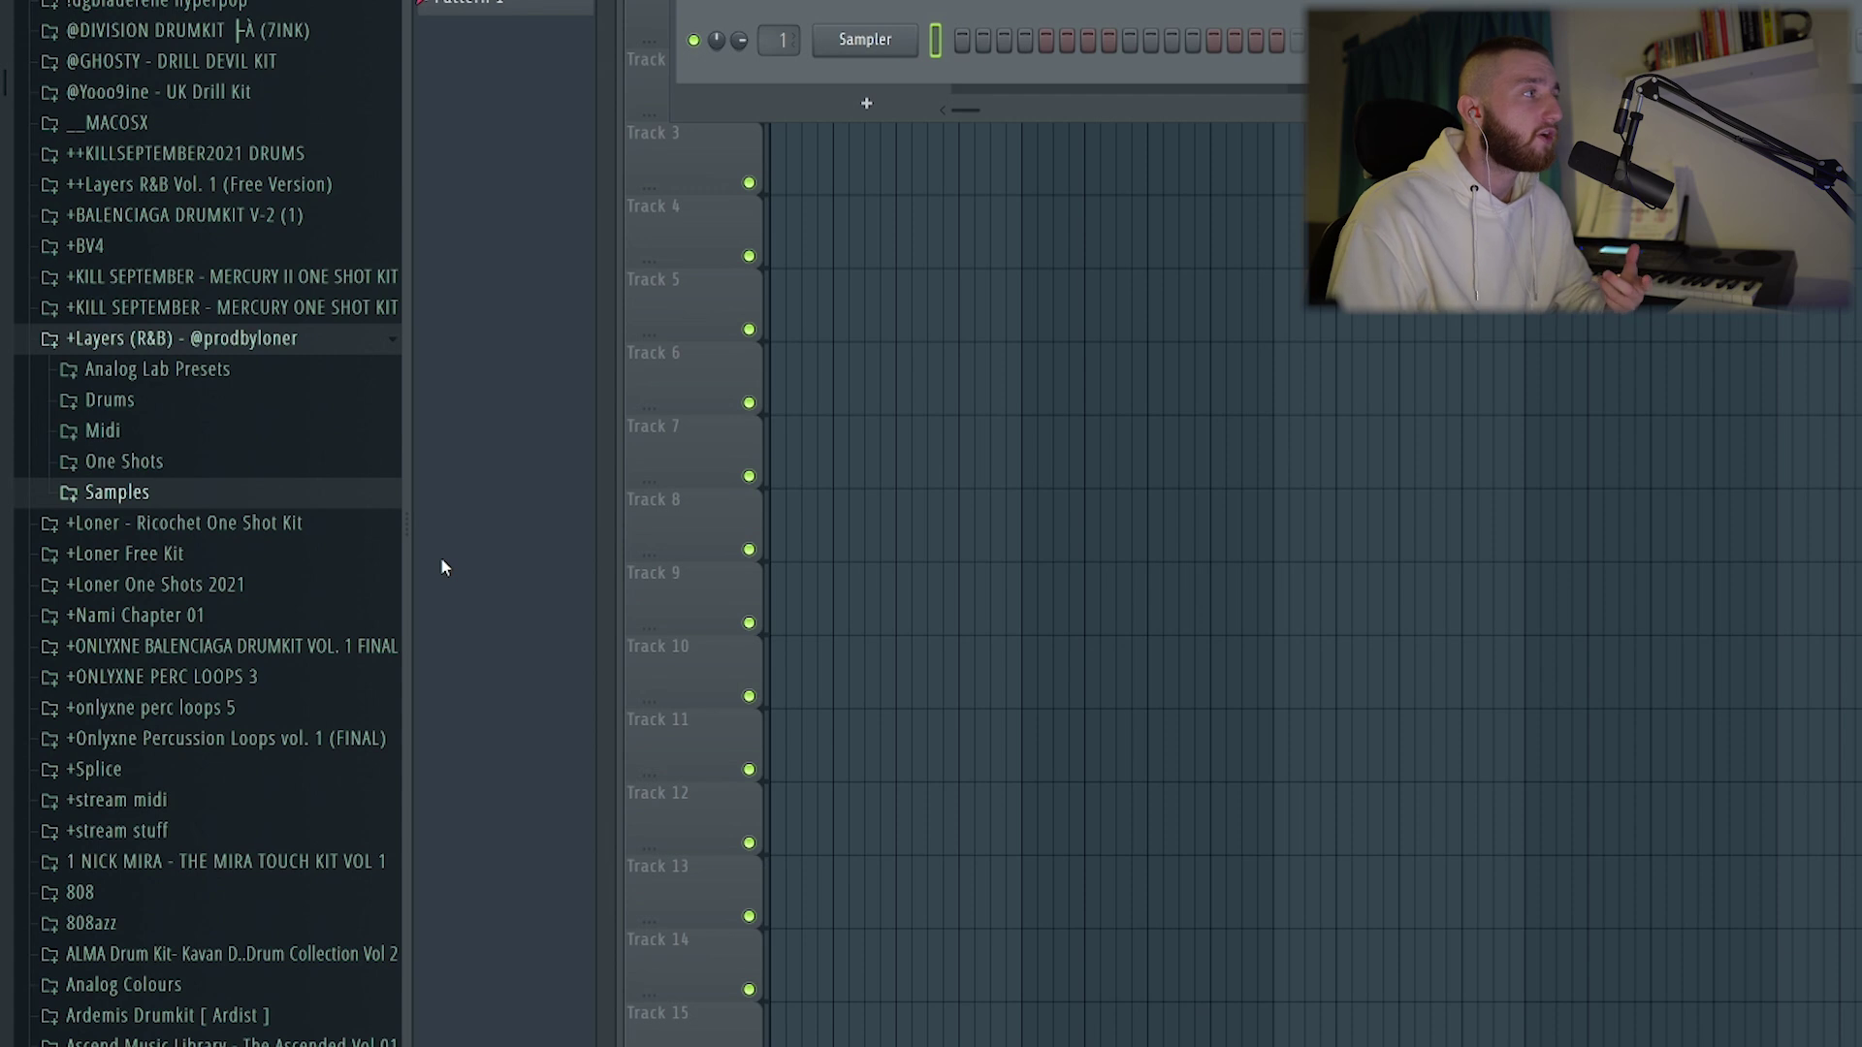
Load the Rhodes In The Mud sample from the One Shots Keys folder into a new channel routed to mixer track 2
left_click(363, 469)
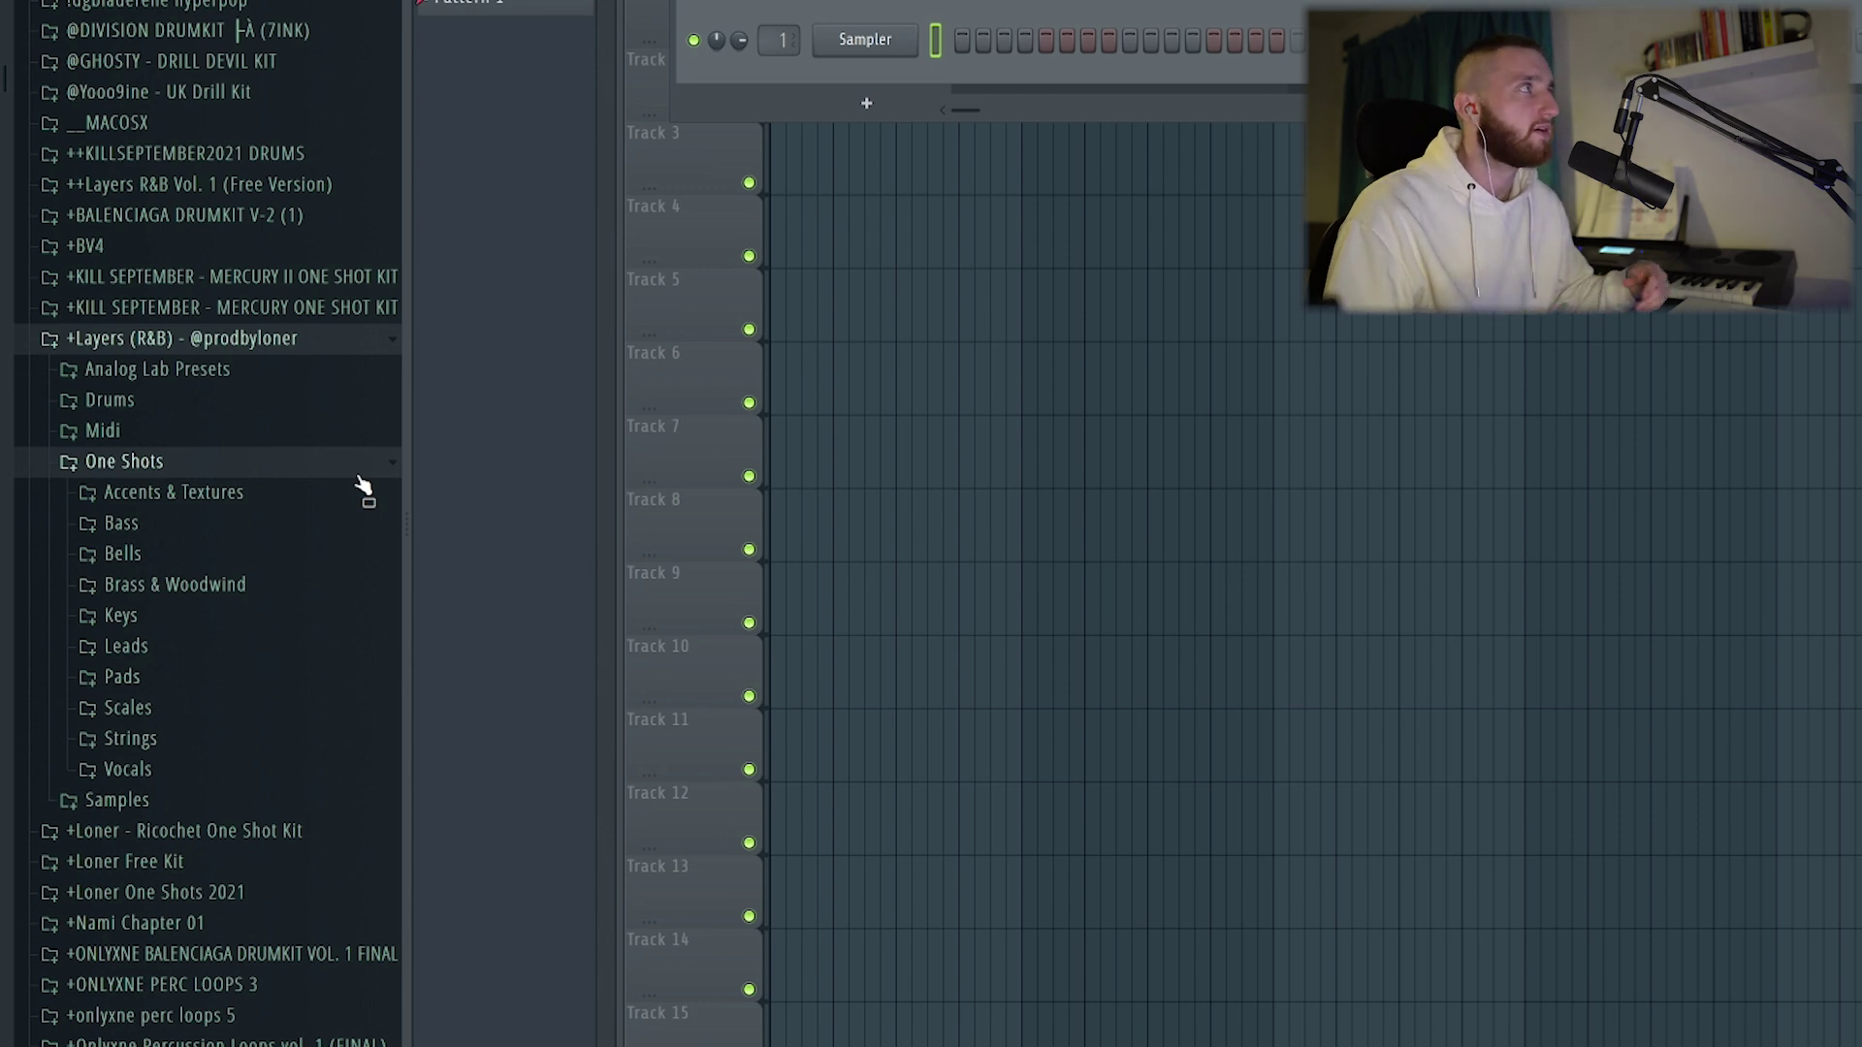
left_click(120, 615)
scroll(194, 543, "down", 4)
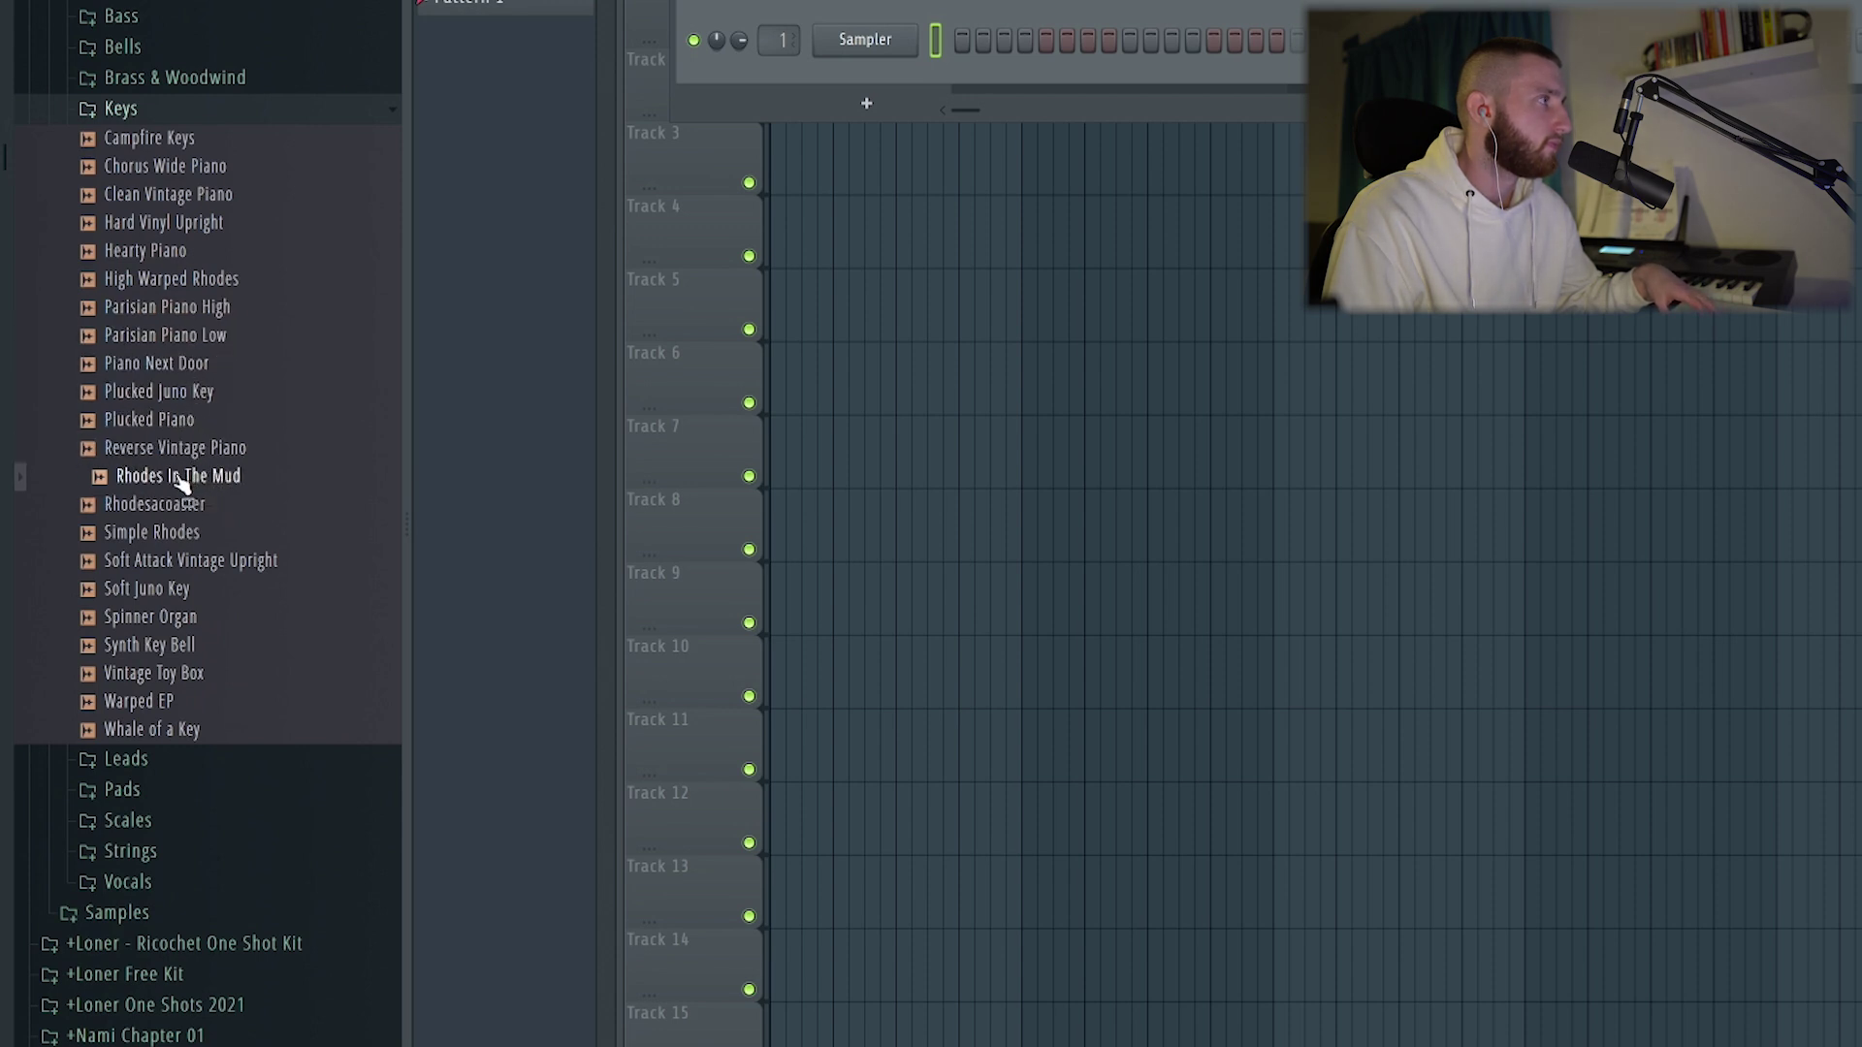
left_click_drag(782, 196, 852, 79)
left_click_drag(852, 79, 852, 79)
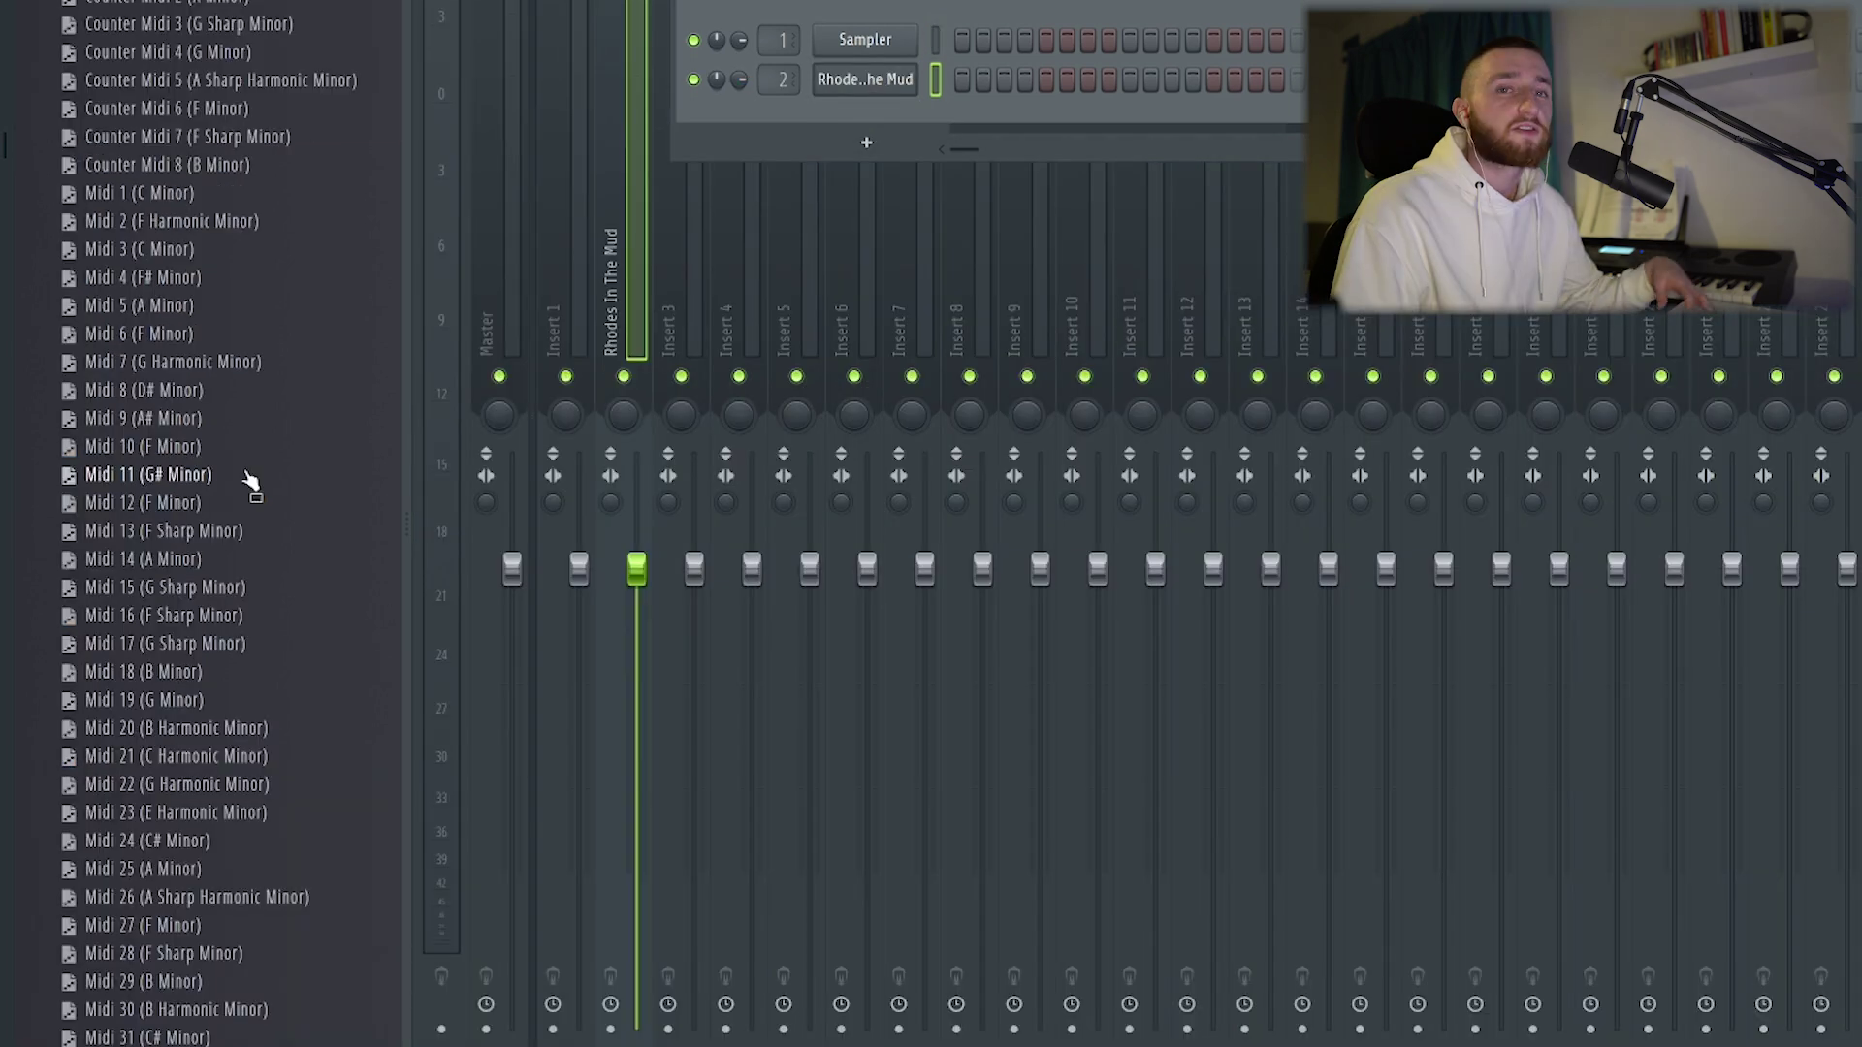
Find Midi 19 (G Minor) in the Midi folder and load its chords into the Rhodes In The Mud channel
scroll(258, 491, "up", 5)
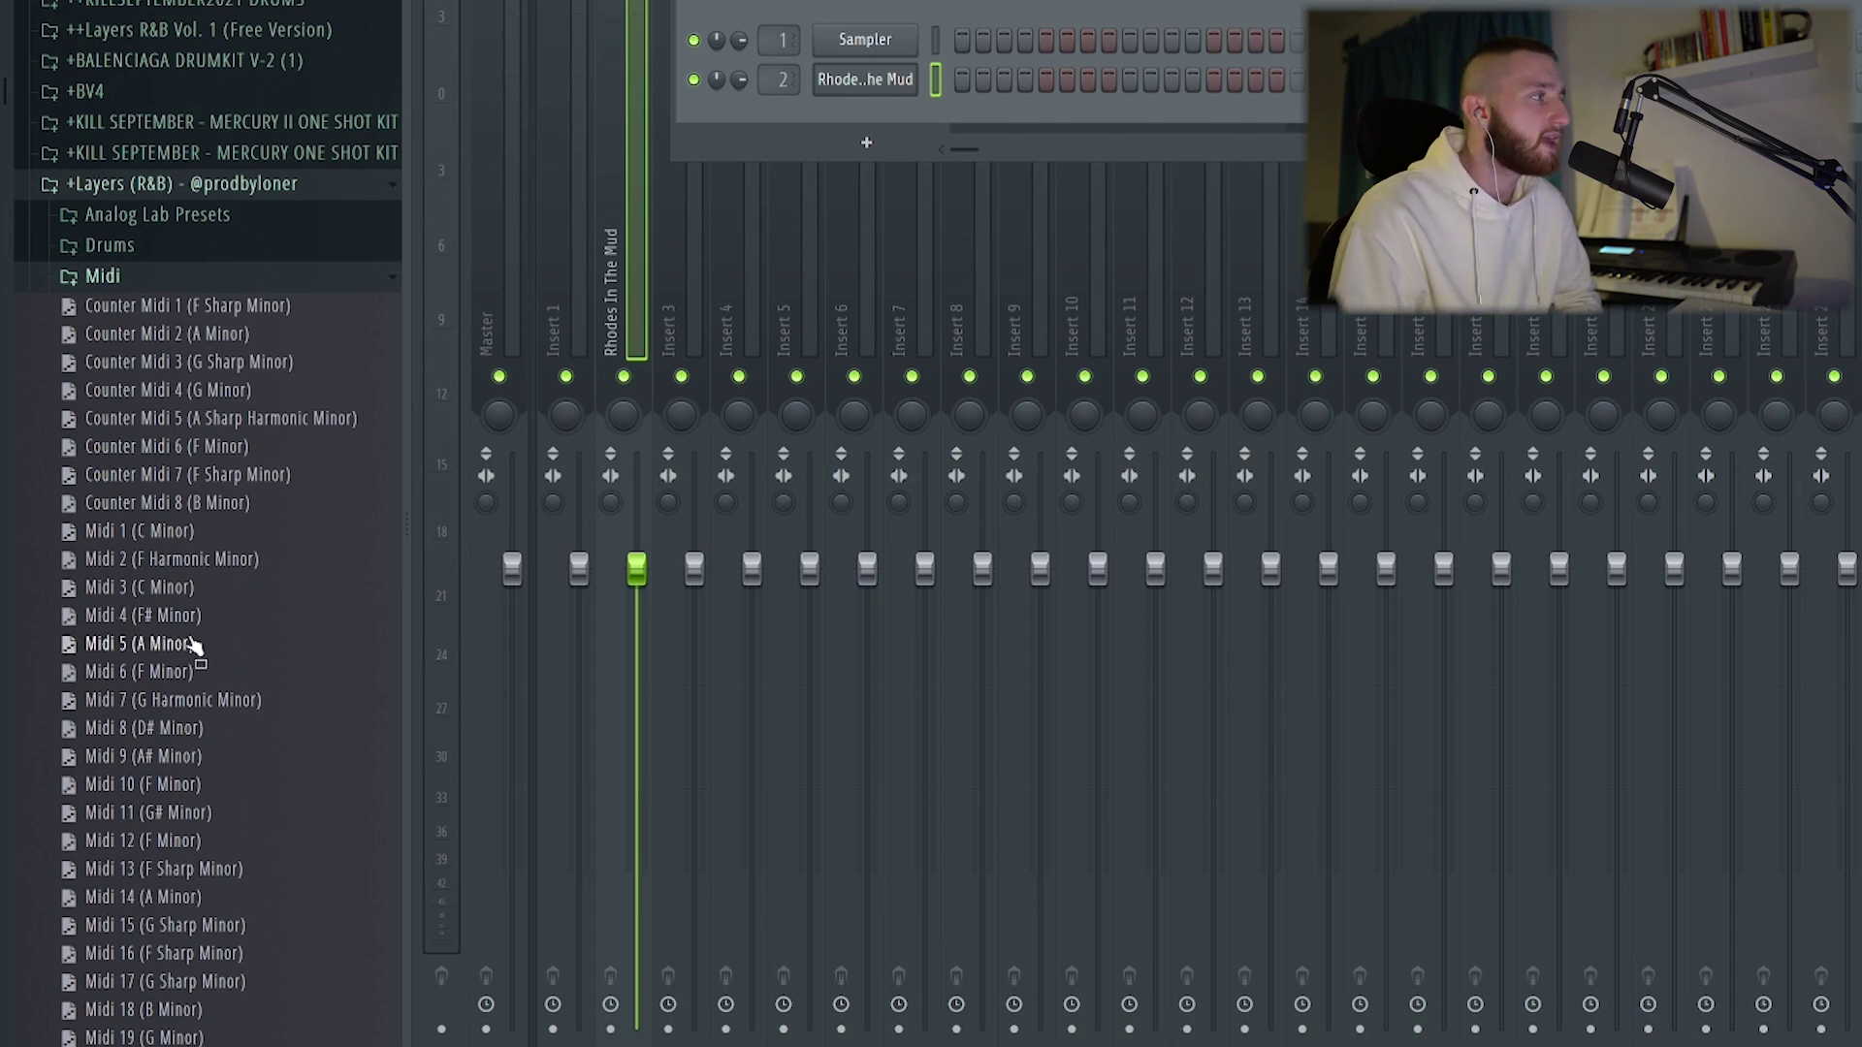
scroll(257, 790, "down", 6)
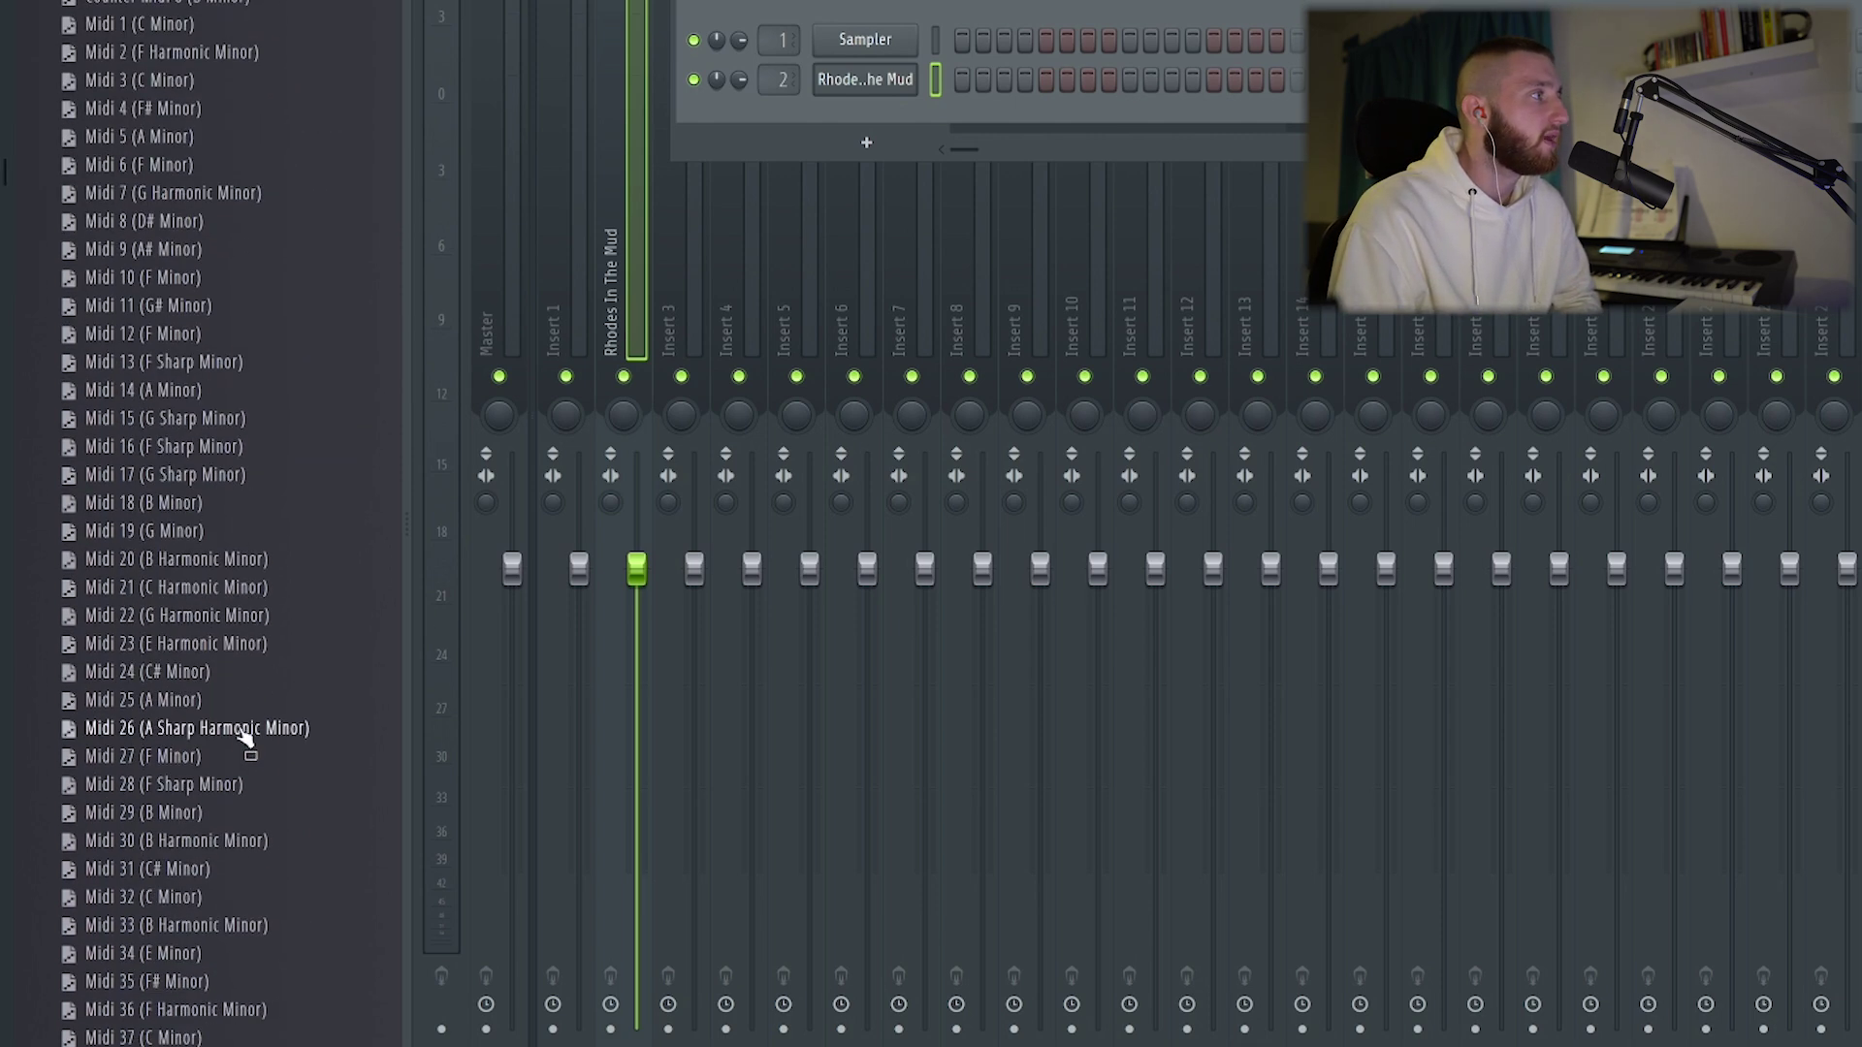
left_click_drag(876, 109, 890, 87)
right_click(890, 87)
left_click(955, 76)
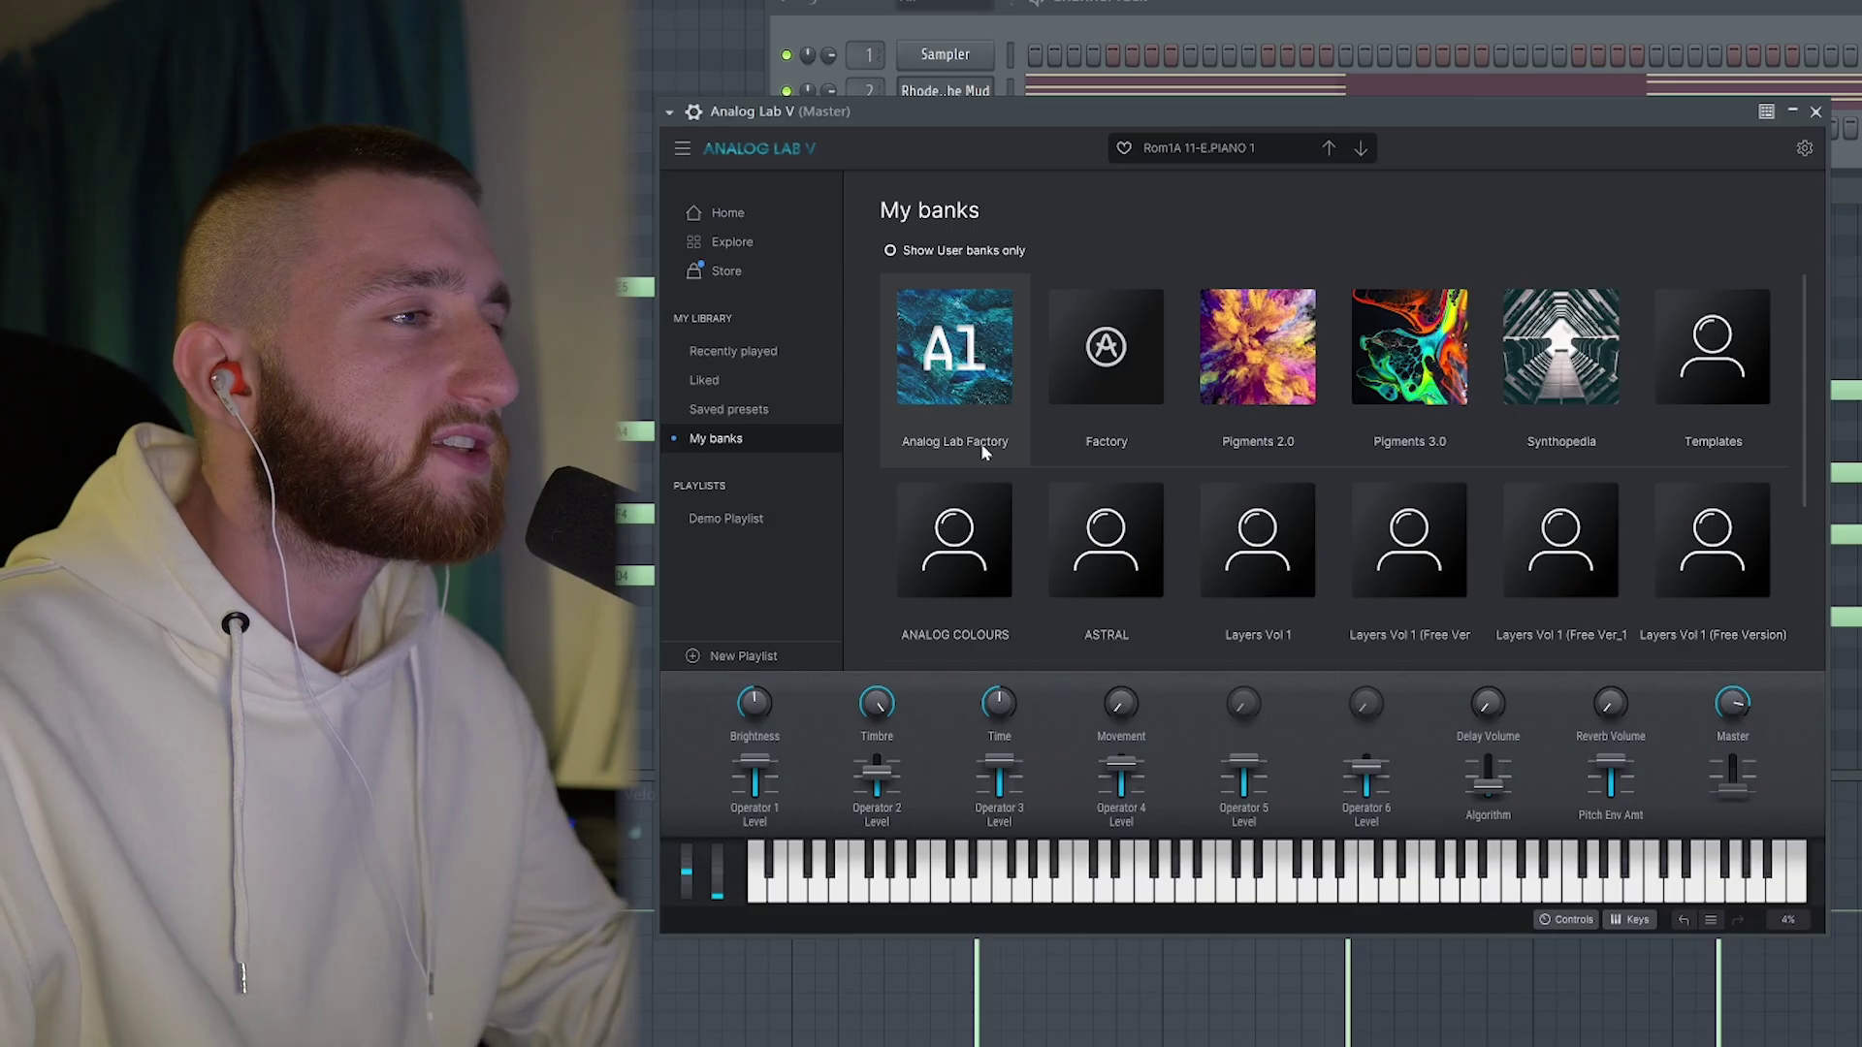
Open the Layers Vol 1 preset bank in Analog Lab V
left_click(1208, 529)
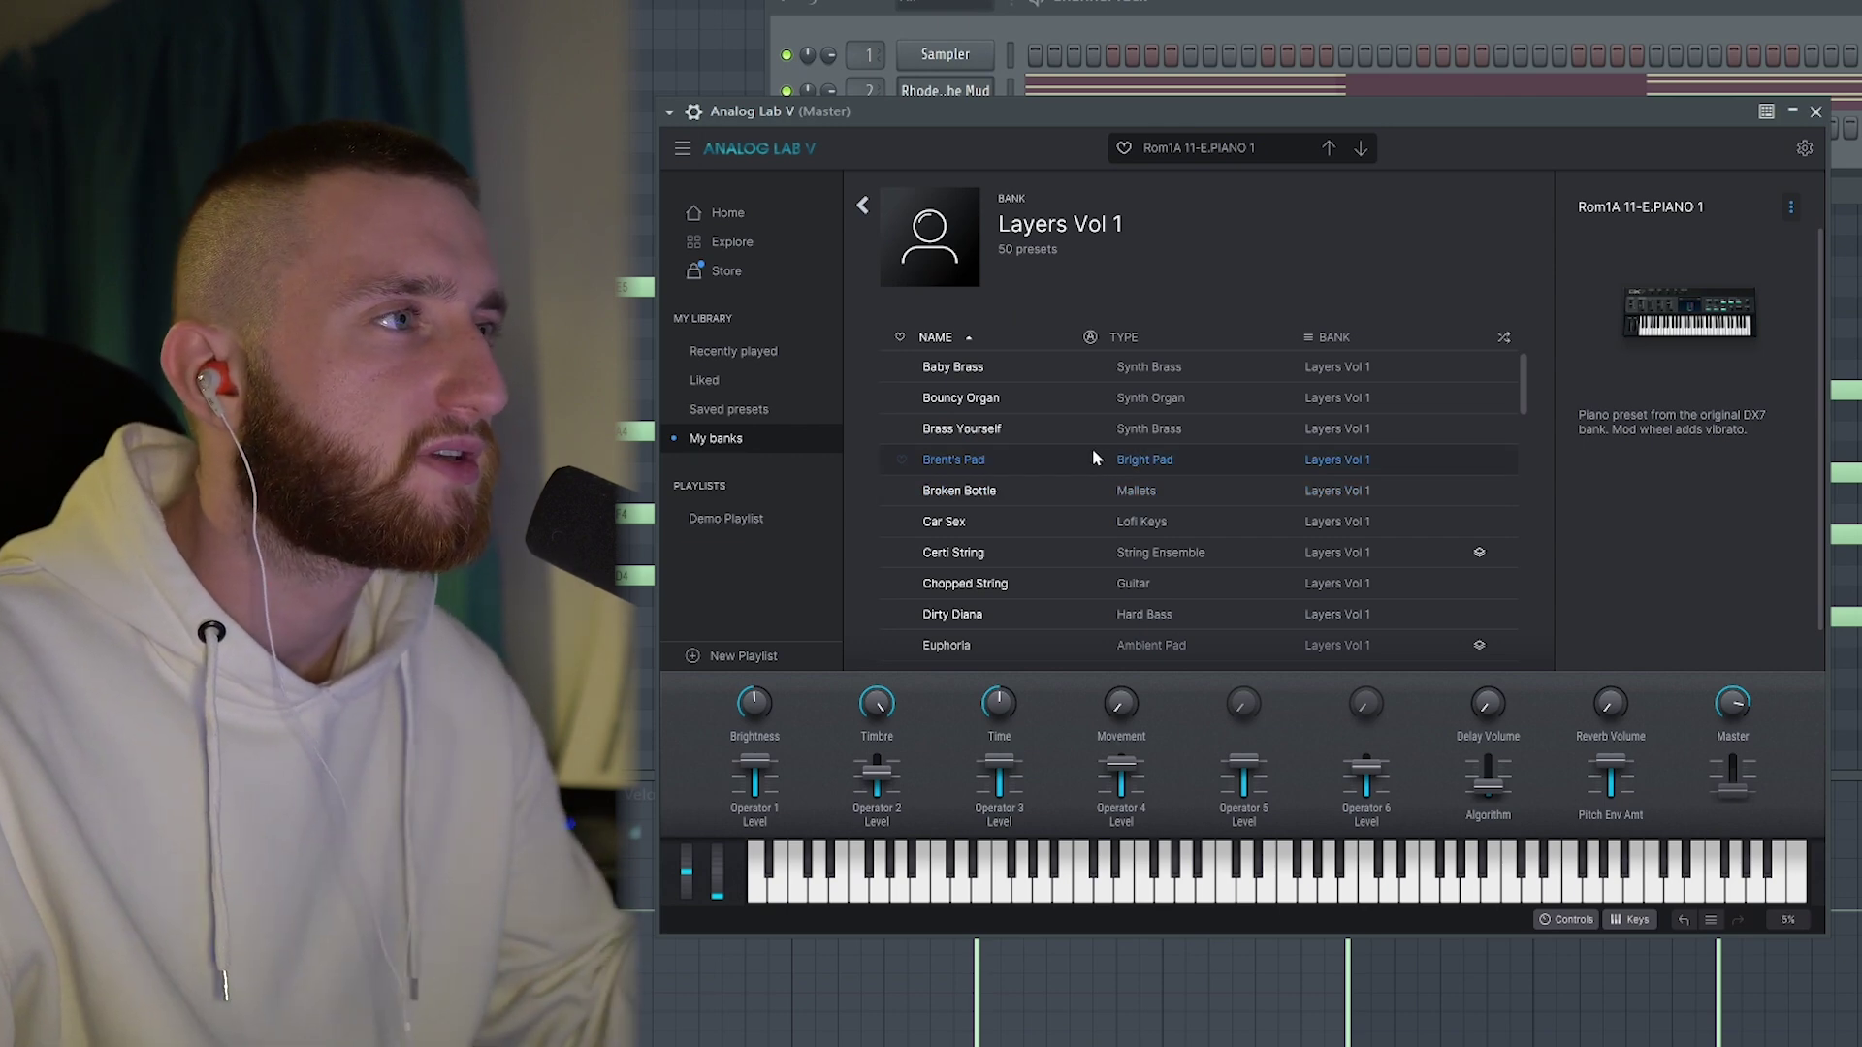
Balance the layers in the mixer during playback: raise Rhodes In The Mud slightly and set Insert 3 to about 74% (-6.2 dB)
key("space")
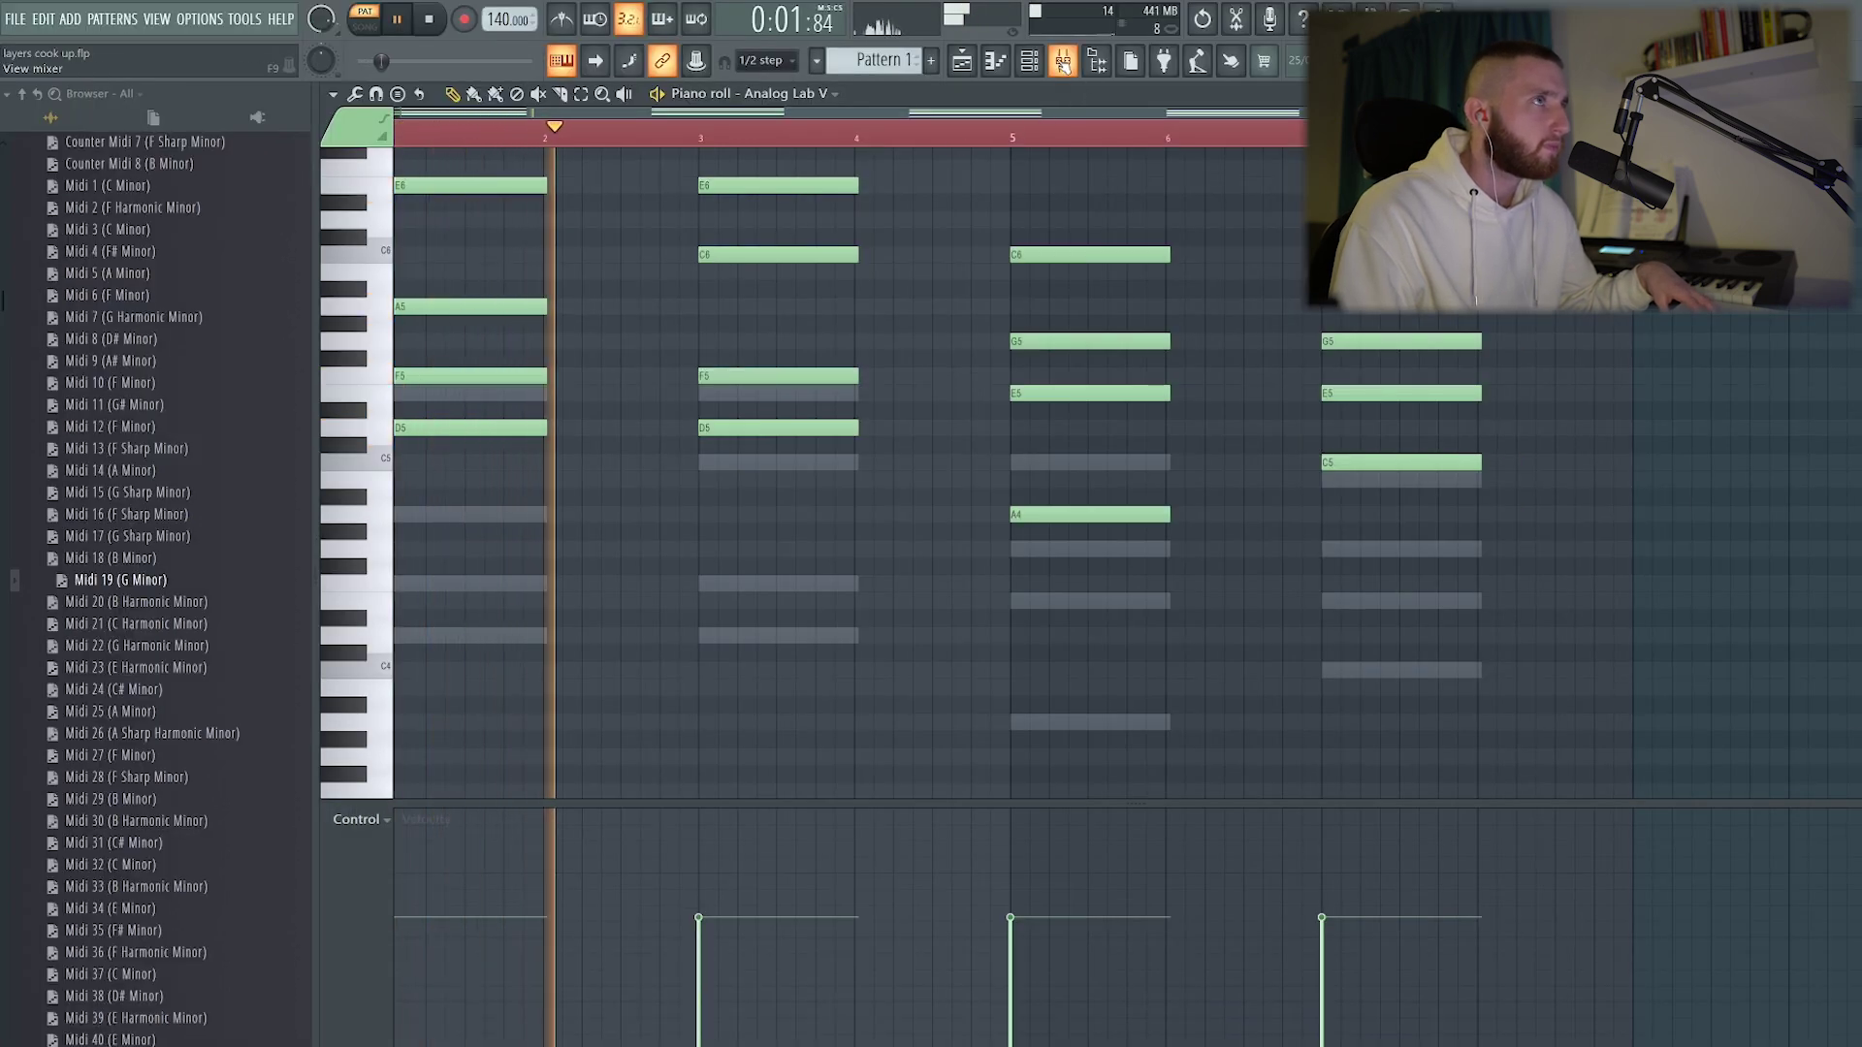
left_click(1062, 61)
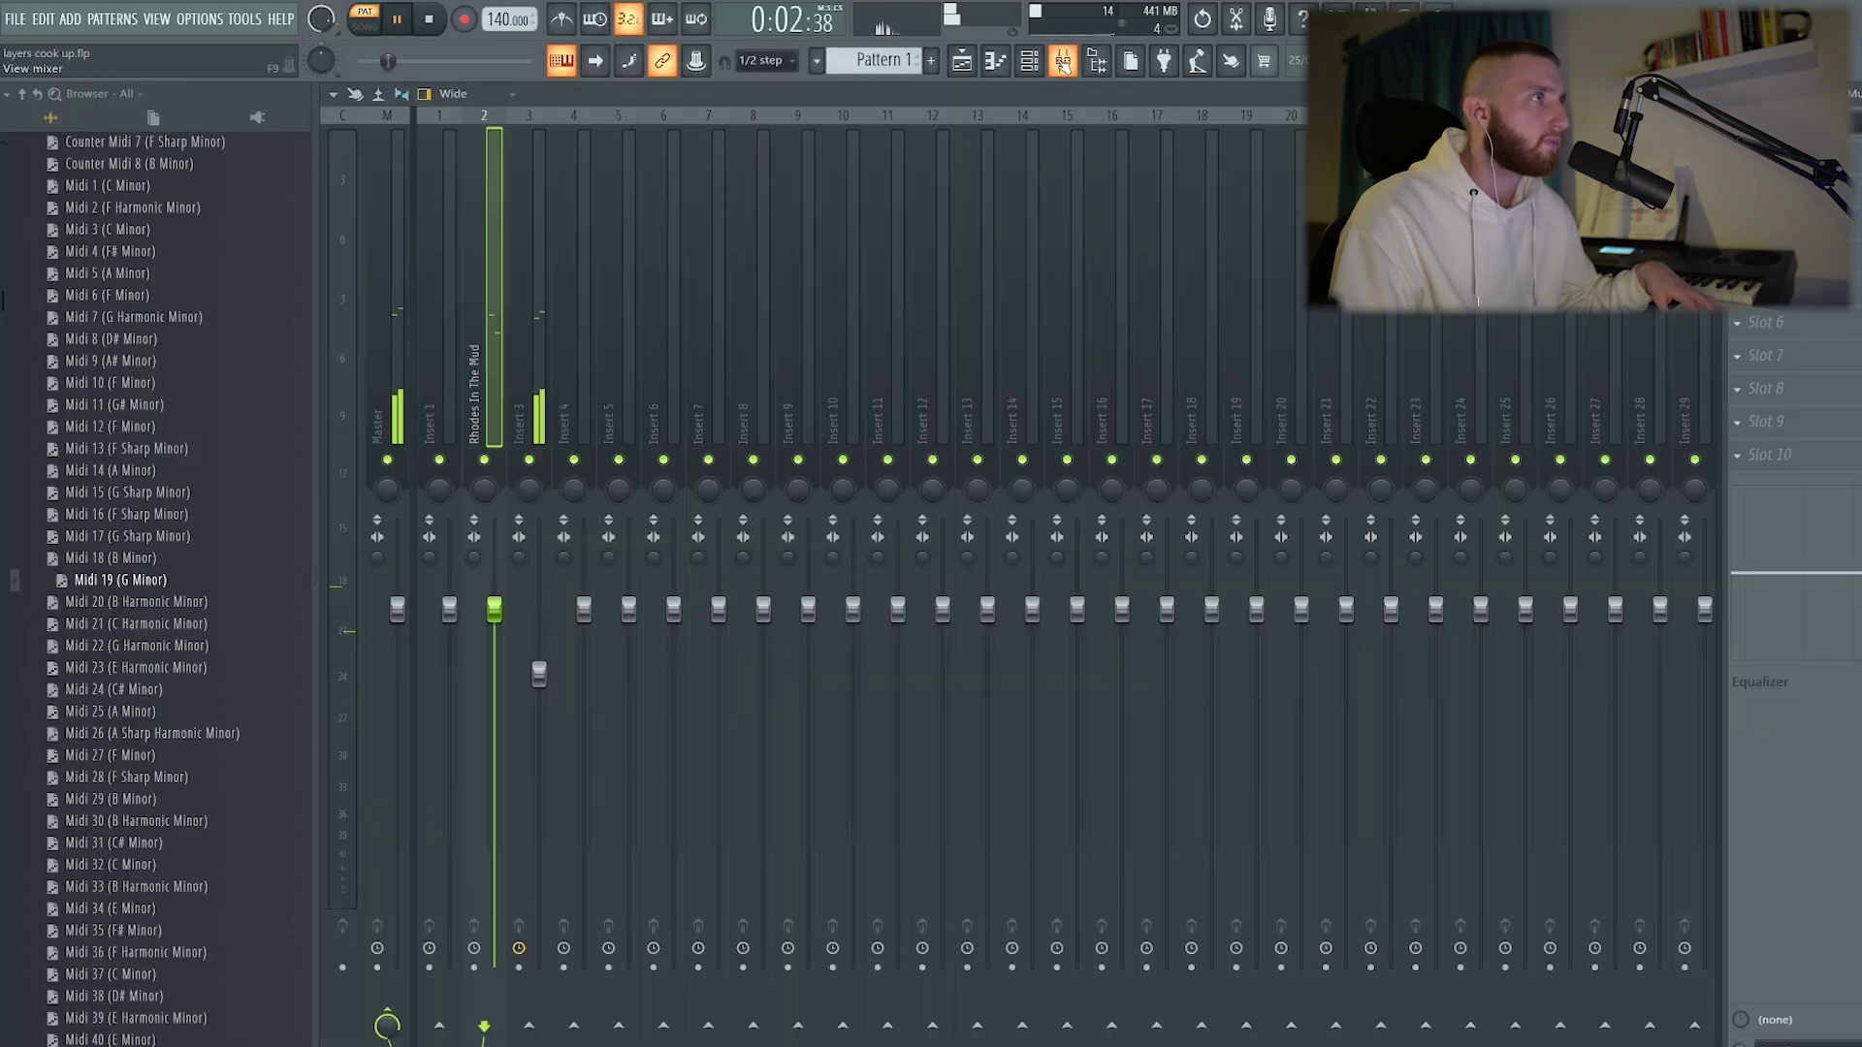
left_click_drag(494, 608, 493, 599)
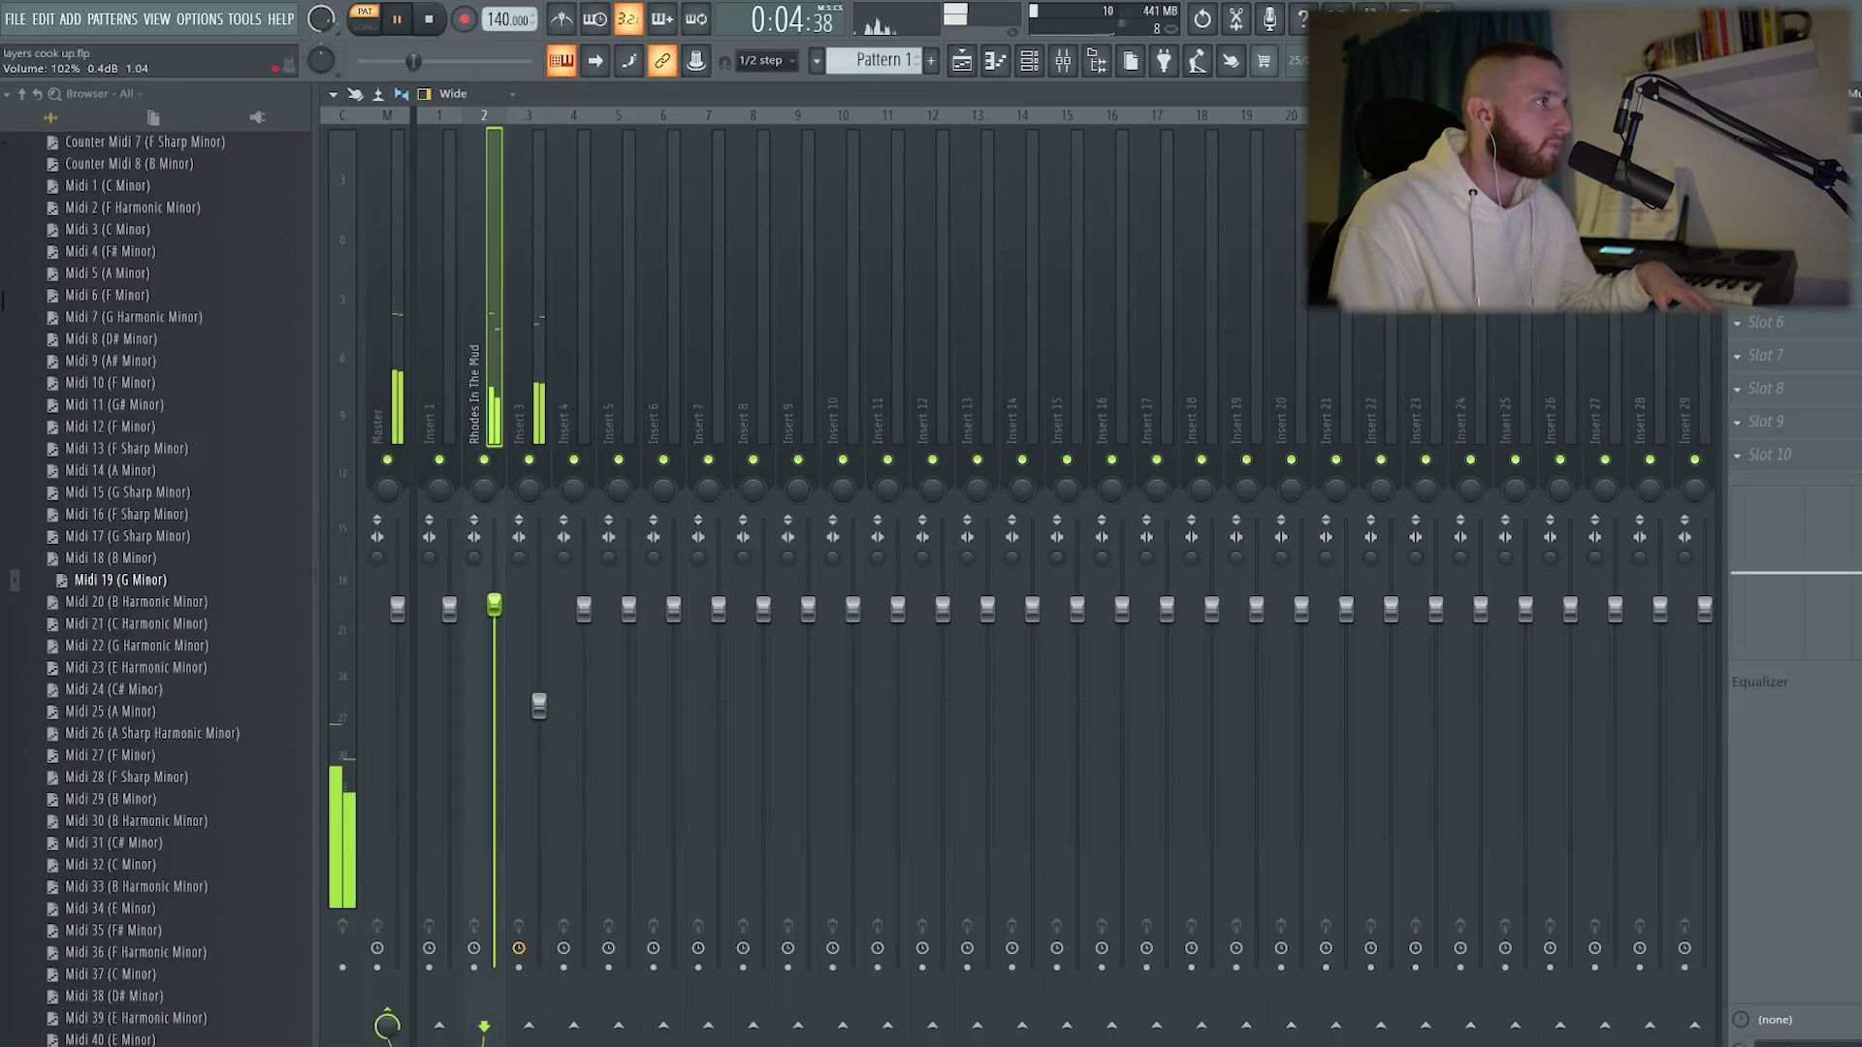
left_click(555, 346)
left_click(539, 708)
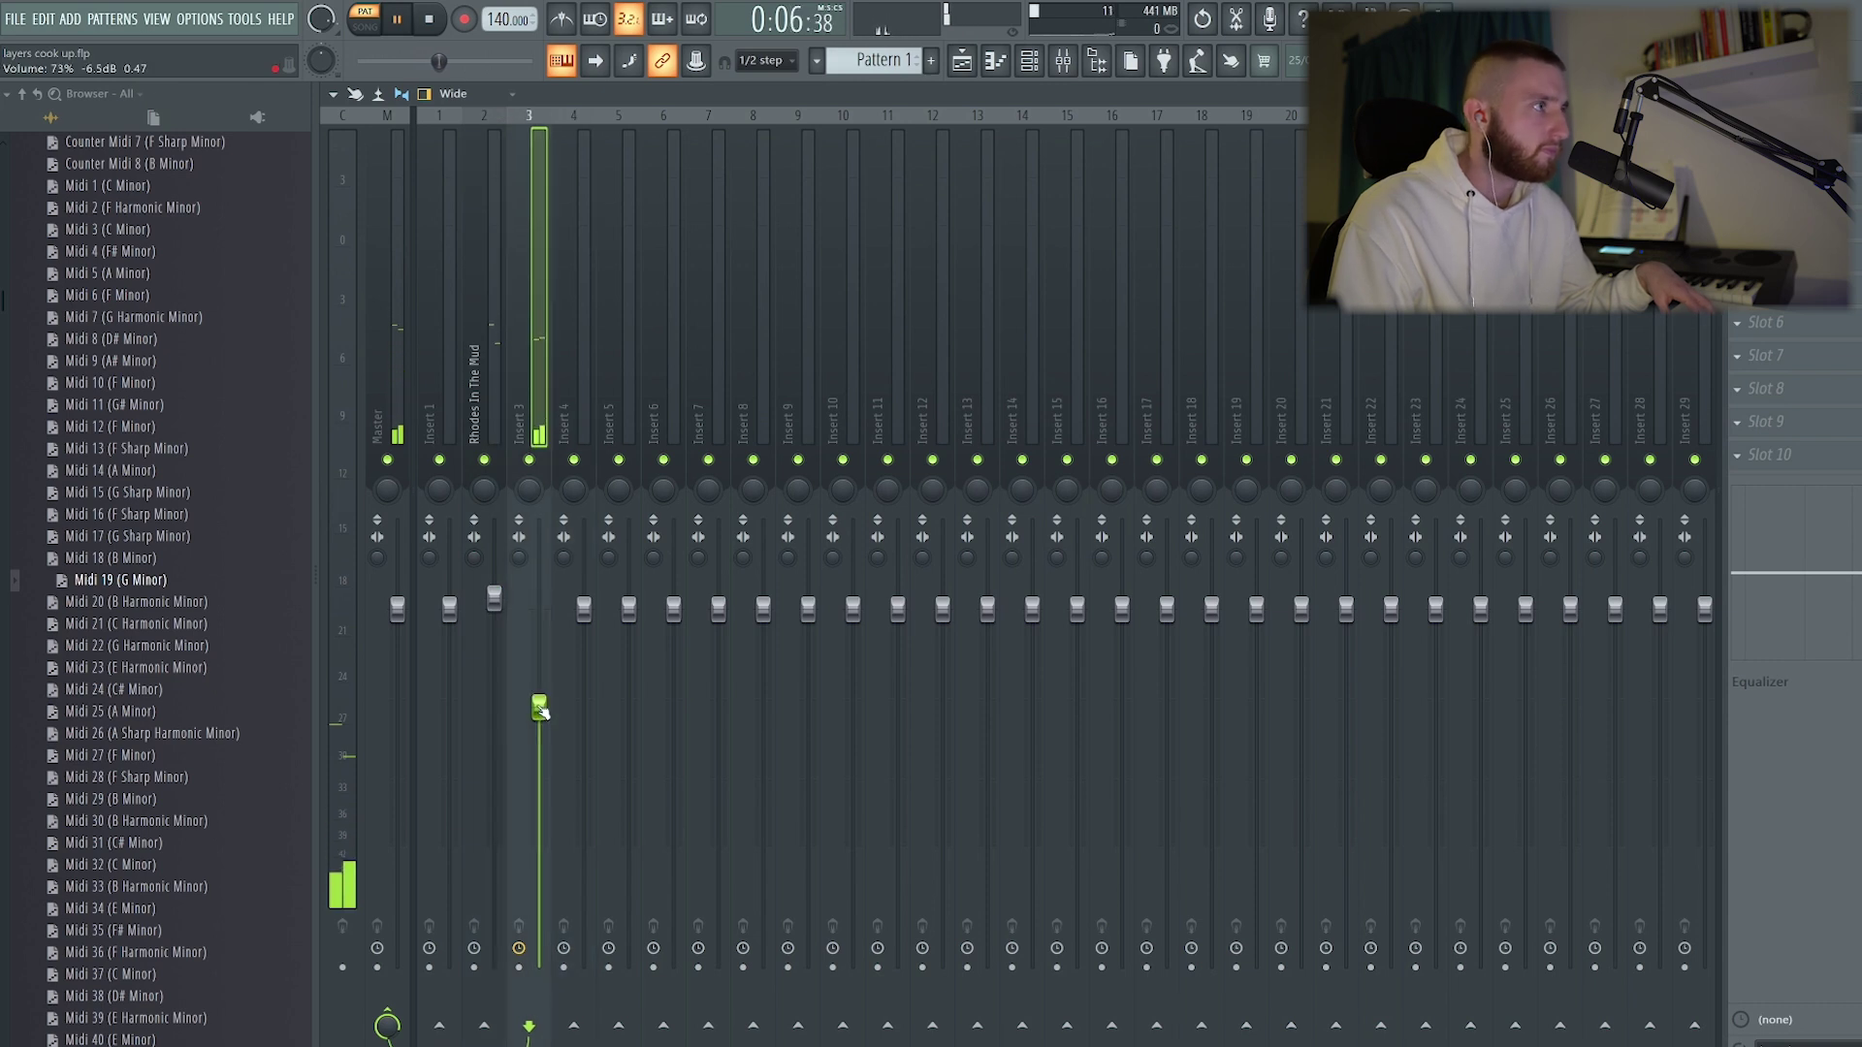
left_click(561, 355)
left_click(539, 699)
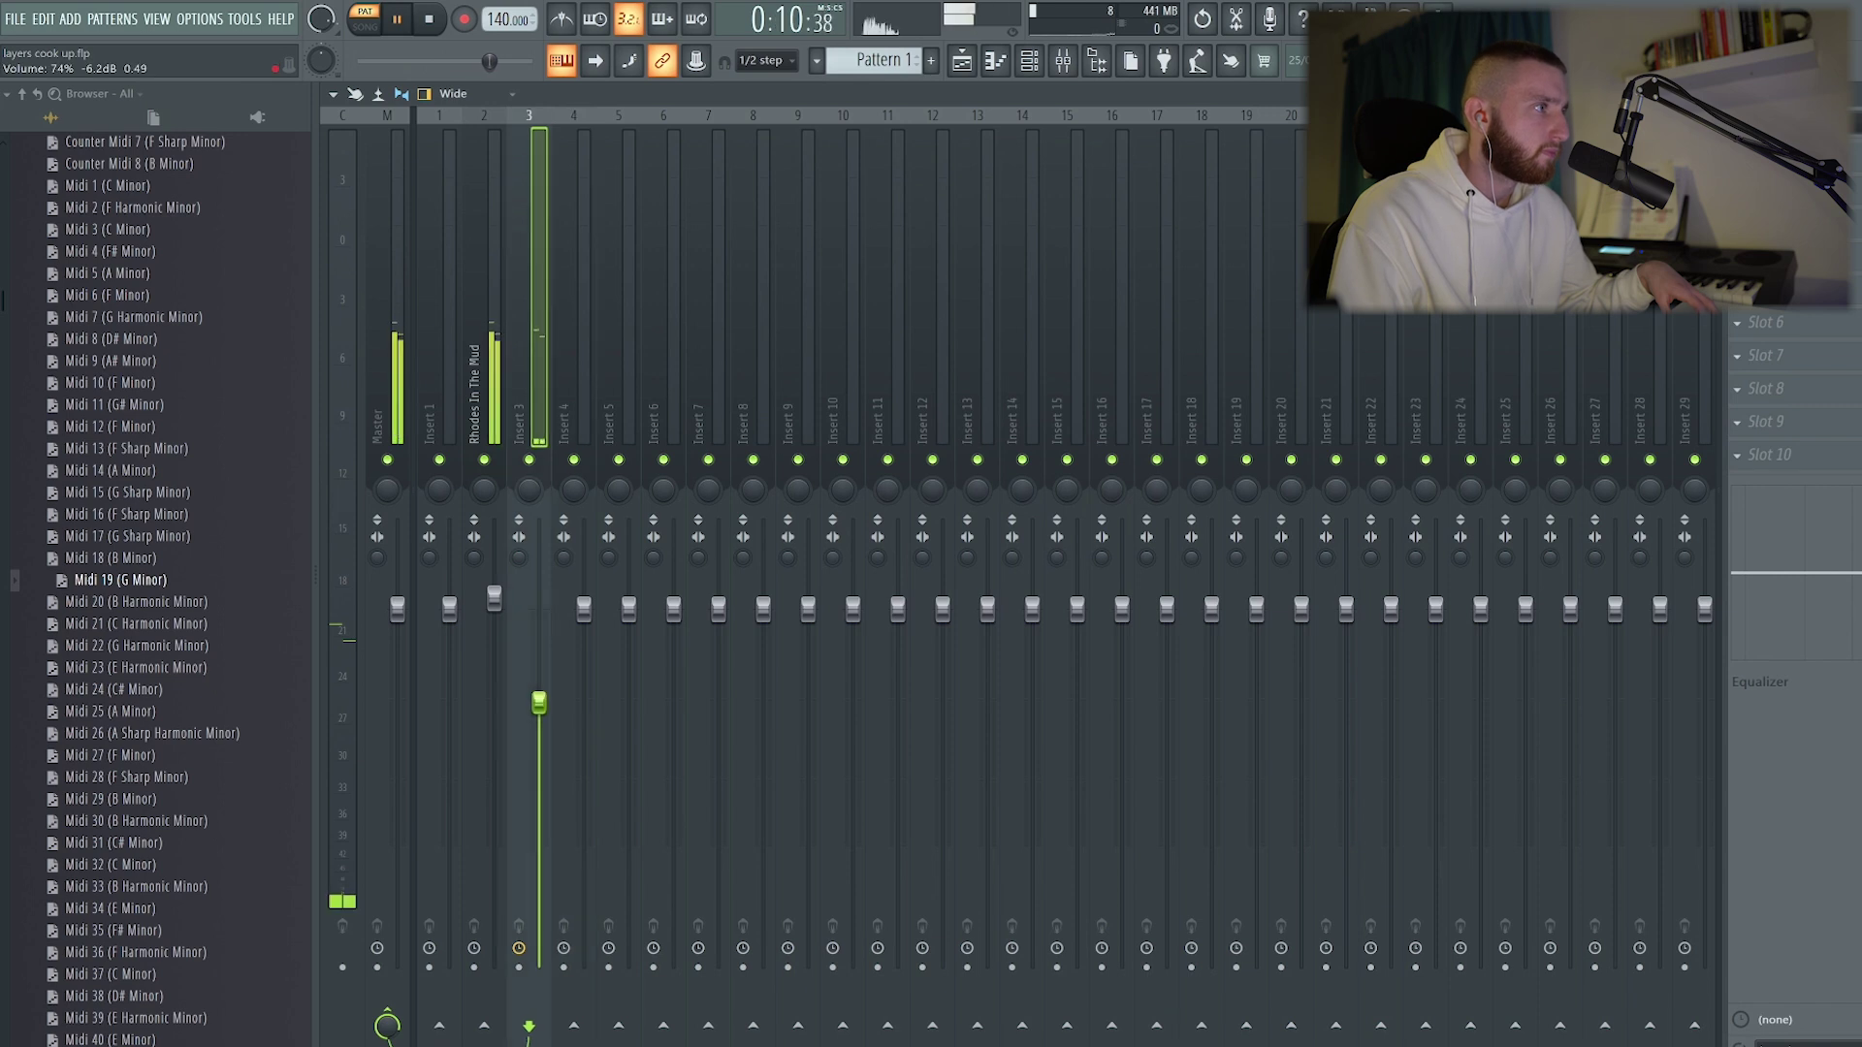
left_click_drag(494, 599, 494, 588)
left_click(571, 291)
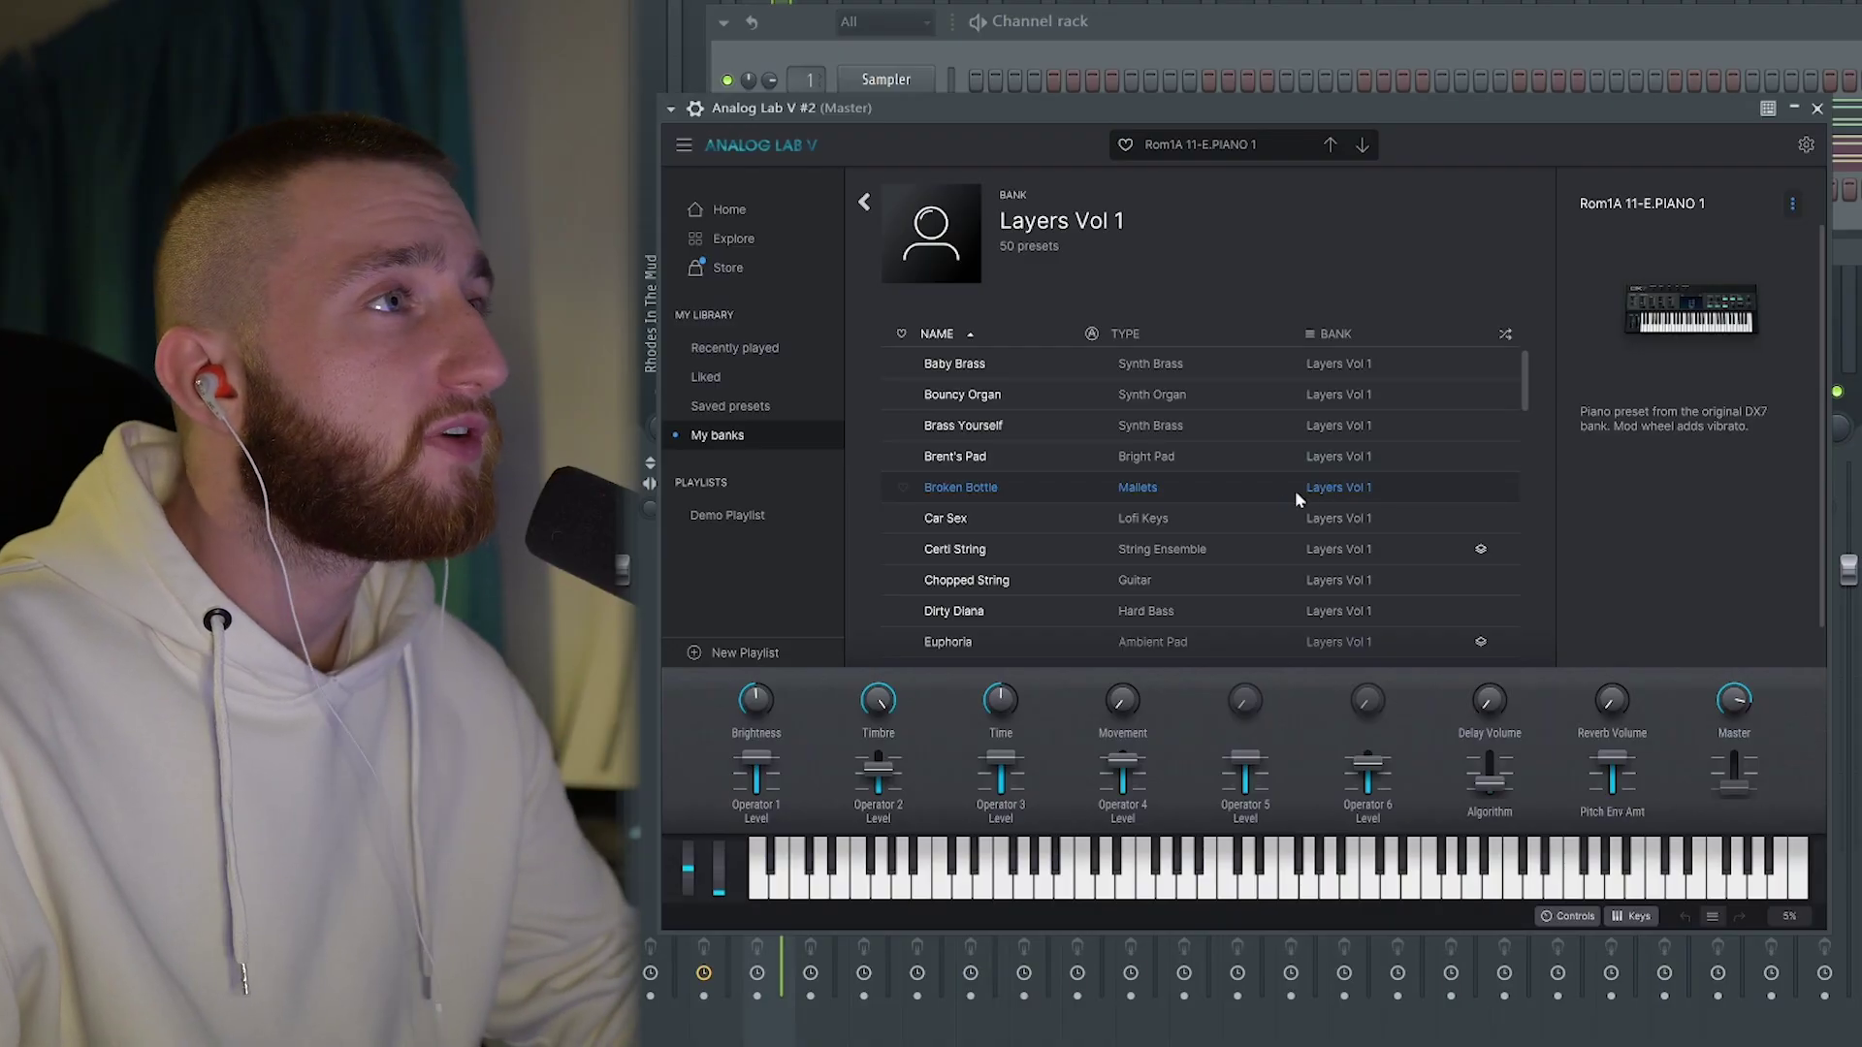
Choose the Wobbly Sine Lead preset from the Layers Vol 1 bank for Analog Lab V #2
scroll(1224, 511, "down", 2)
scroll(1210, 533, "down", 7)
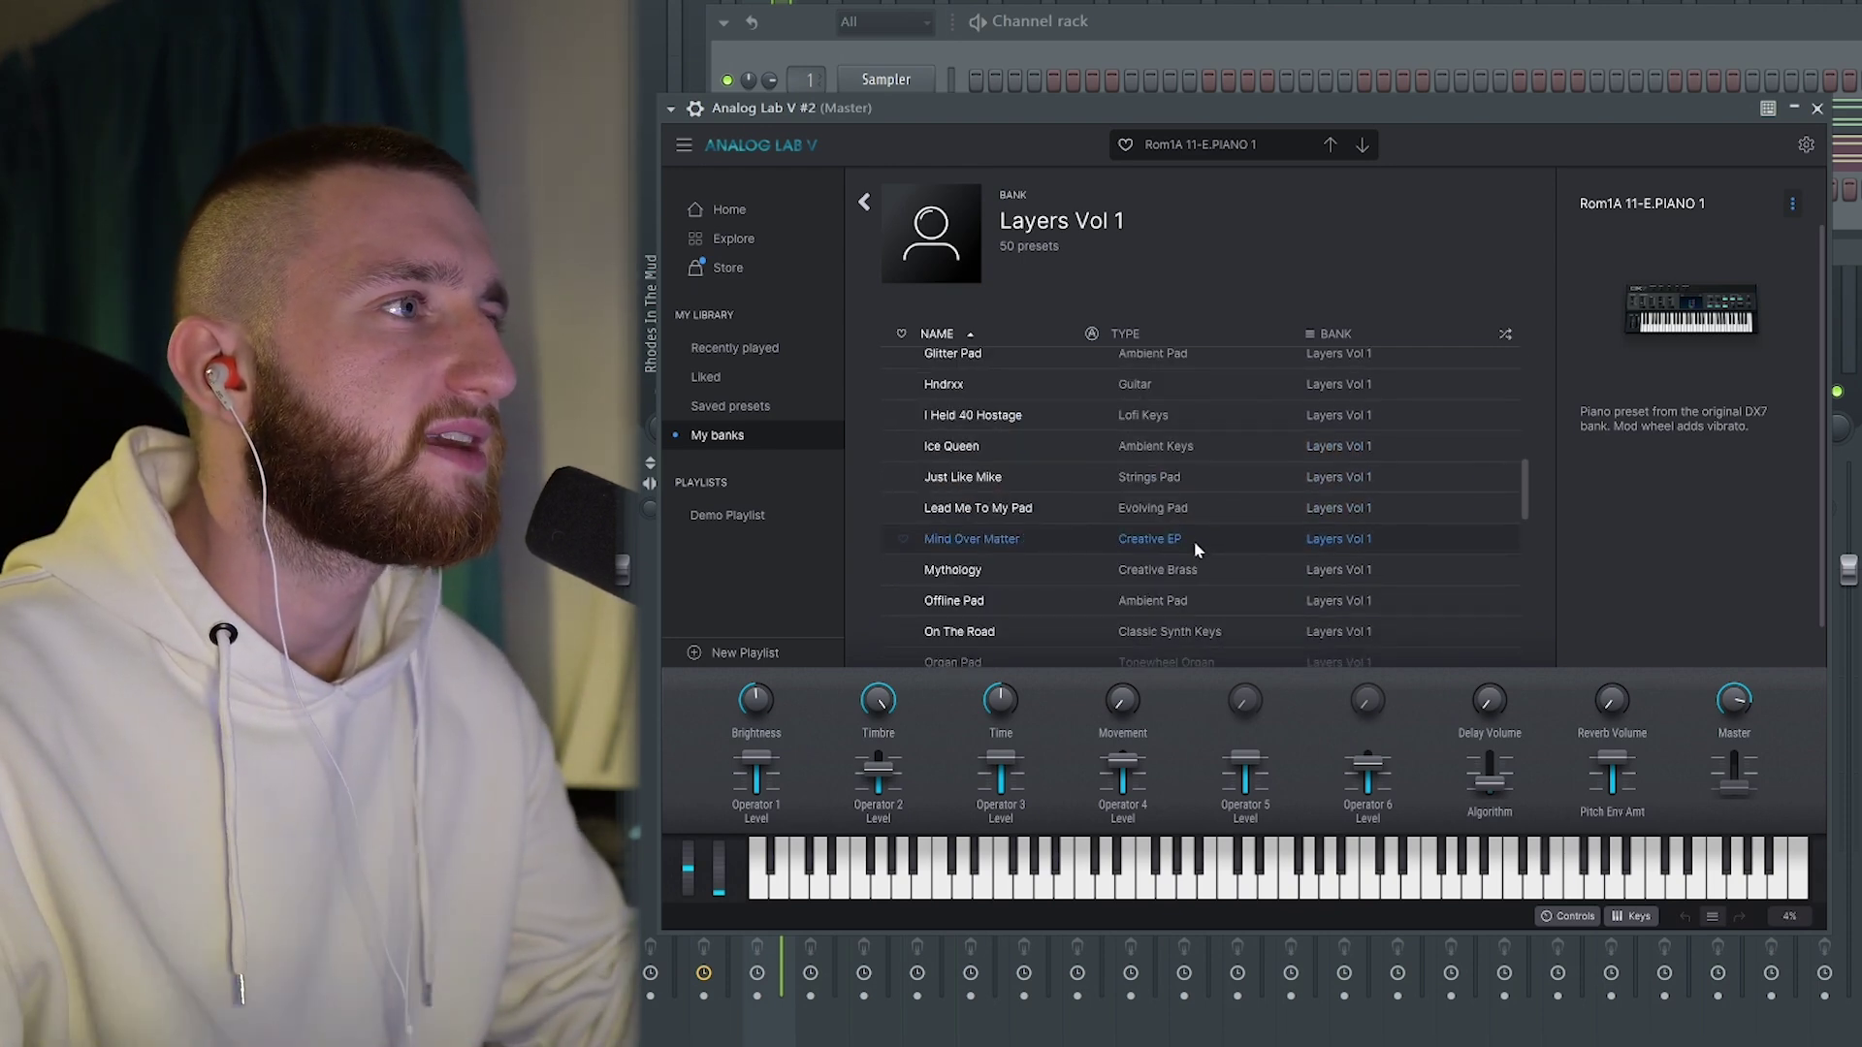
scroll(1202, 548, "down", 2)
scroll(1202, 534, "down", 6)
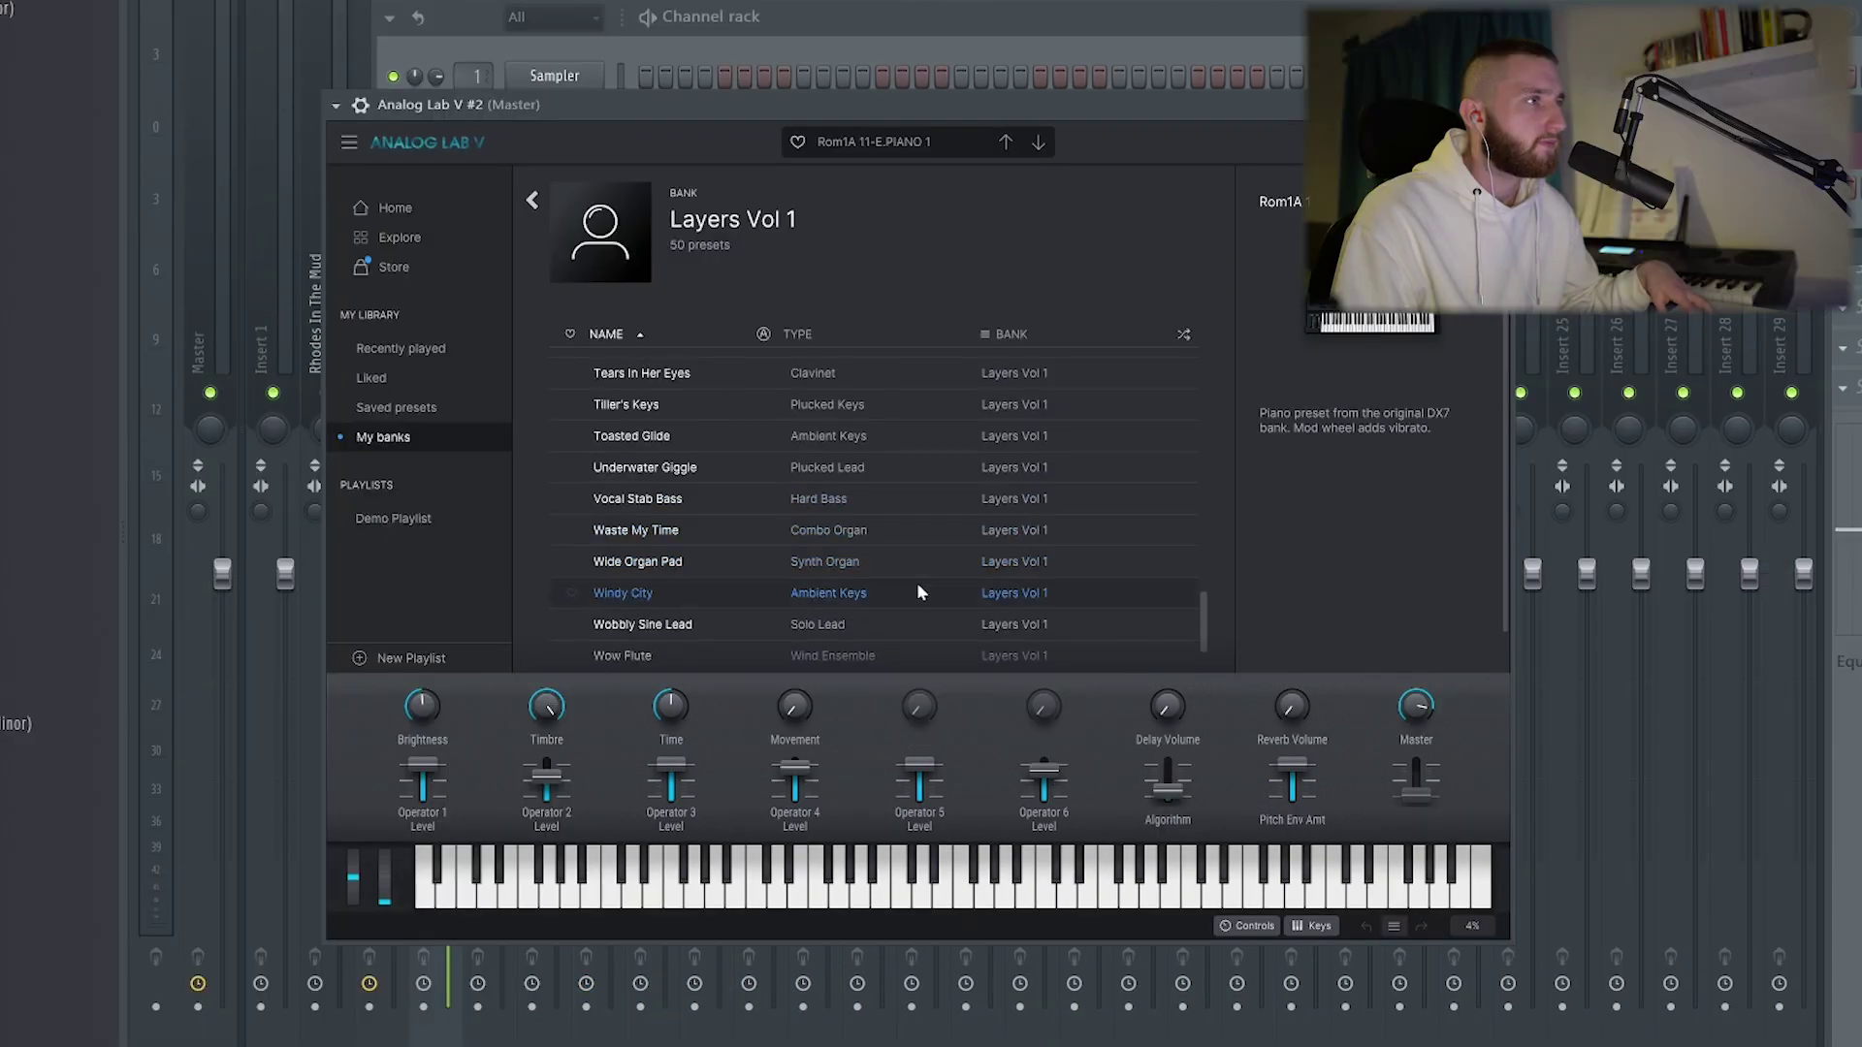
left_click(810, 625)
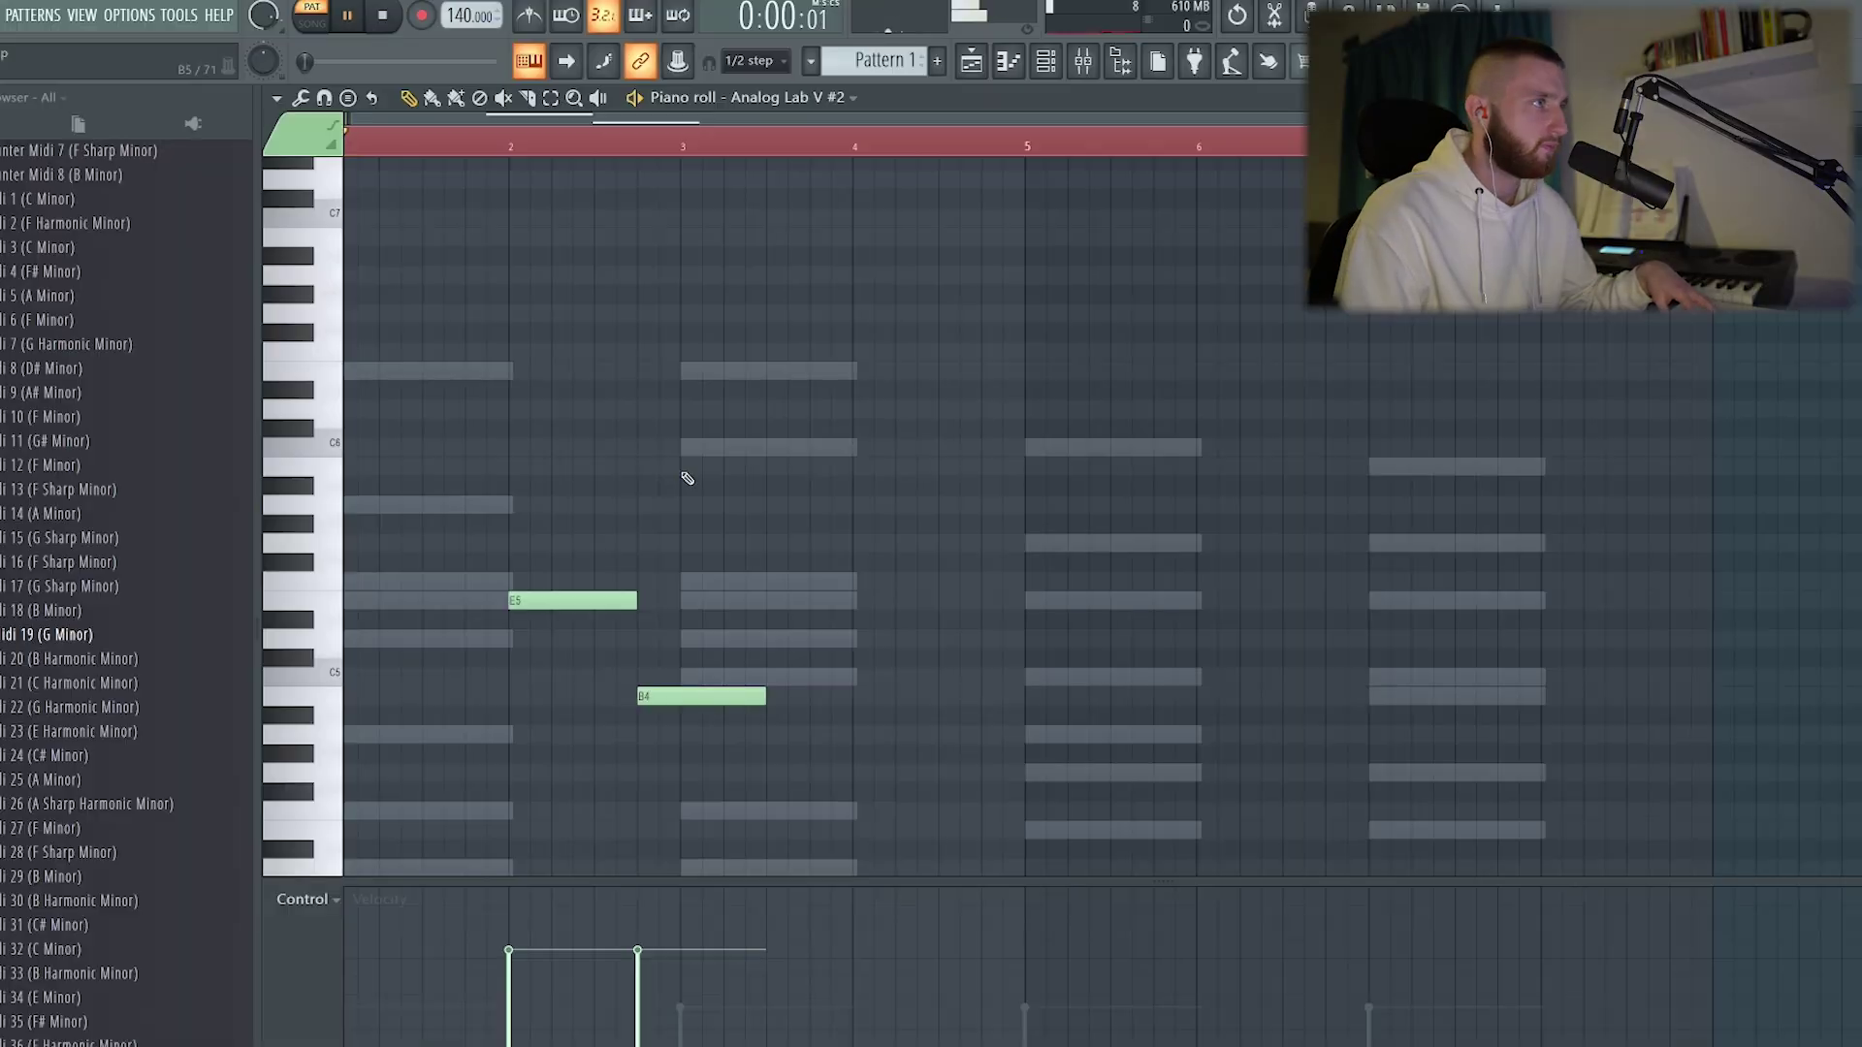
Add an A4 note midway through bar 4 of the lead melody, trying a C5 after it and removing that note
scroll(811, 449, "down", 3)
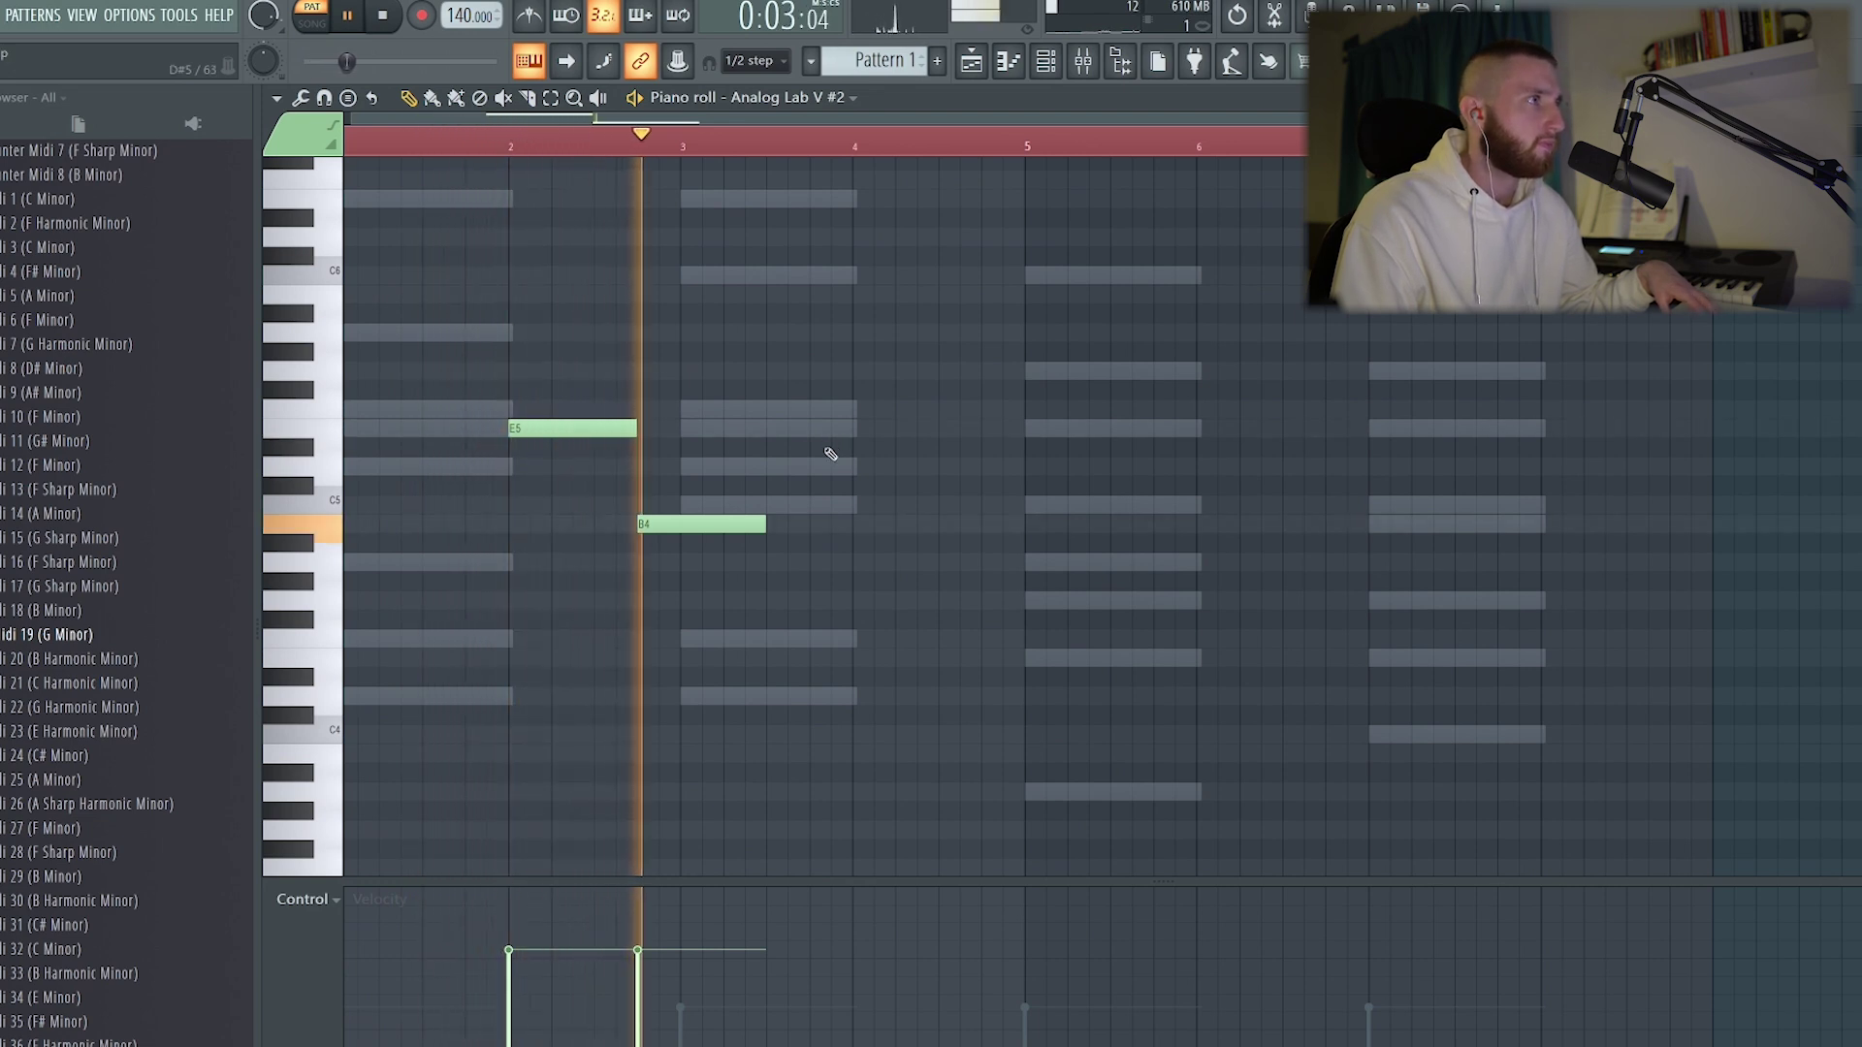
left_click(958, 563)
left_click(1042, 505)
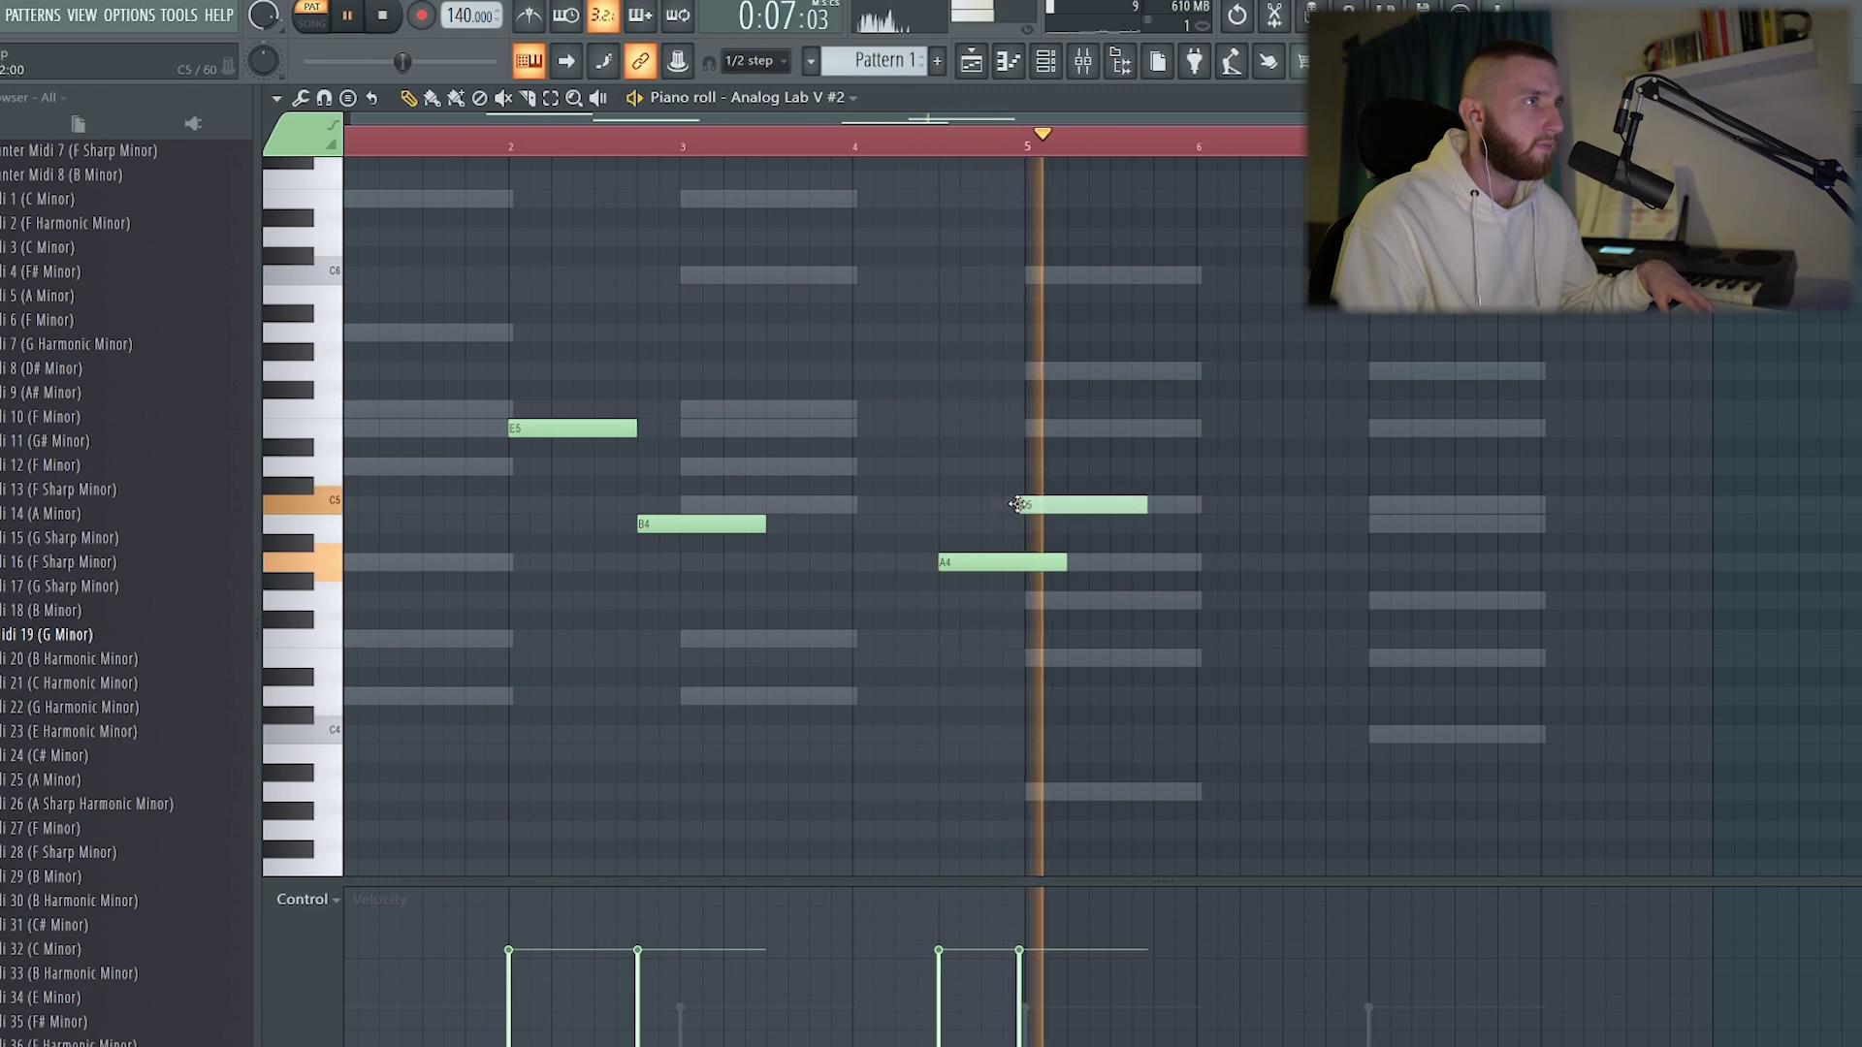
right_click(1052, 506)
key("space")
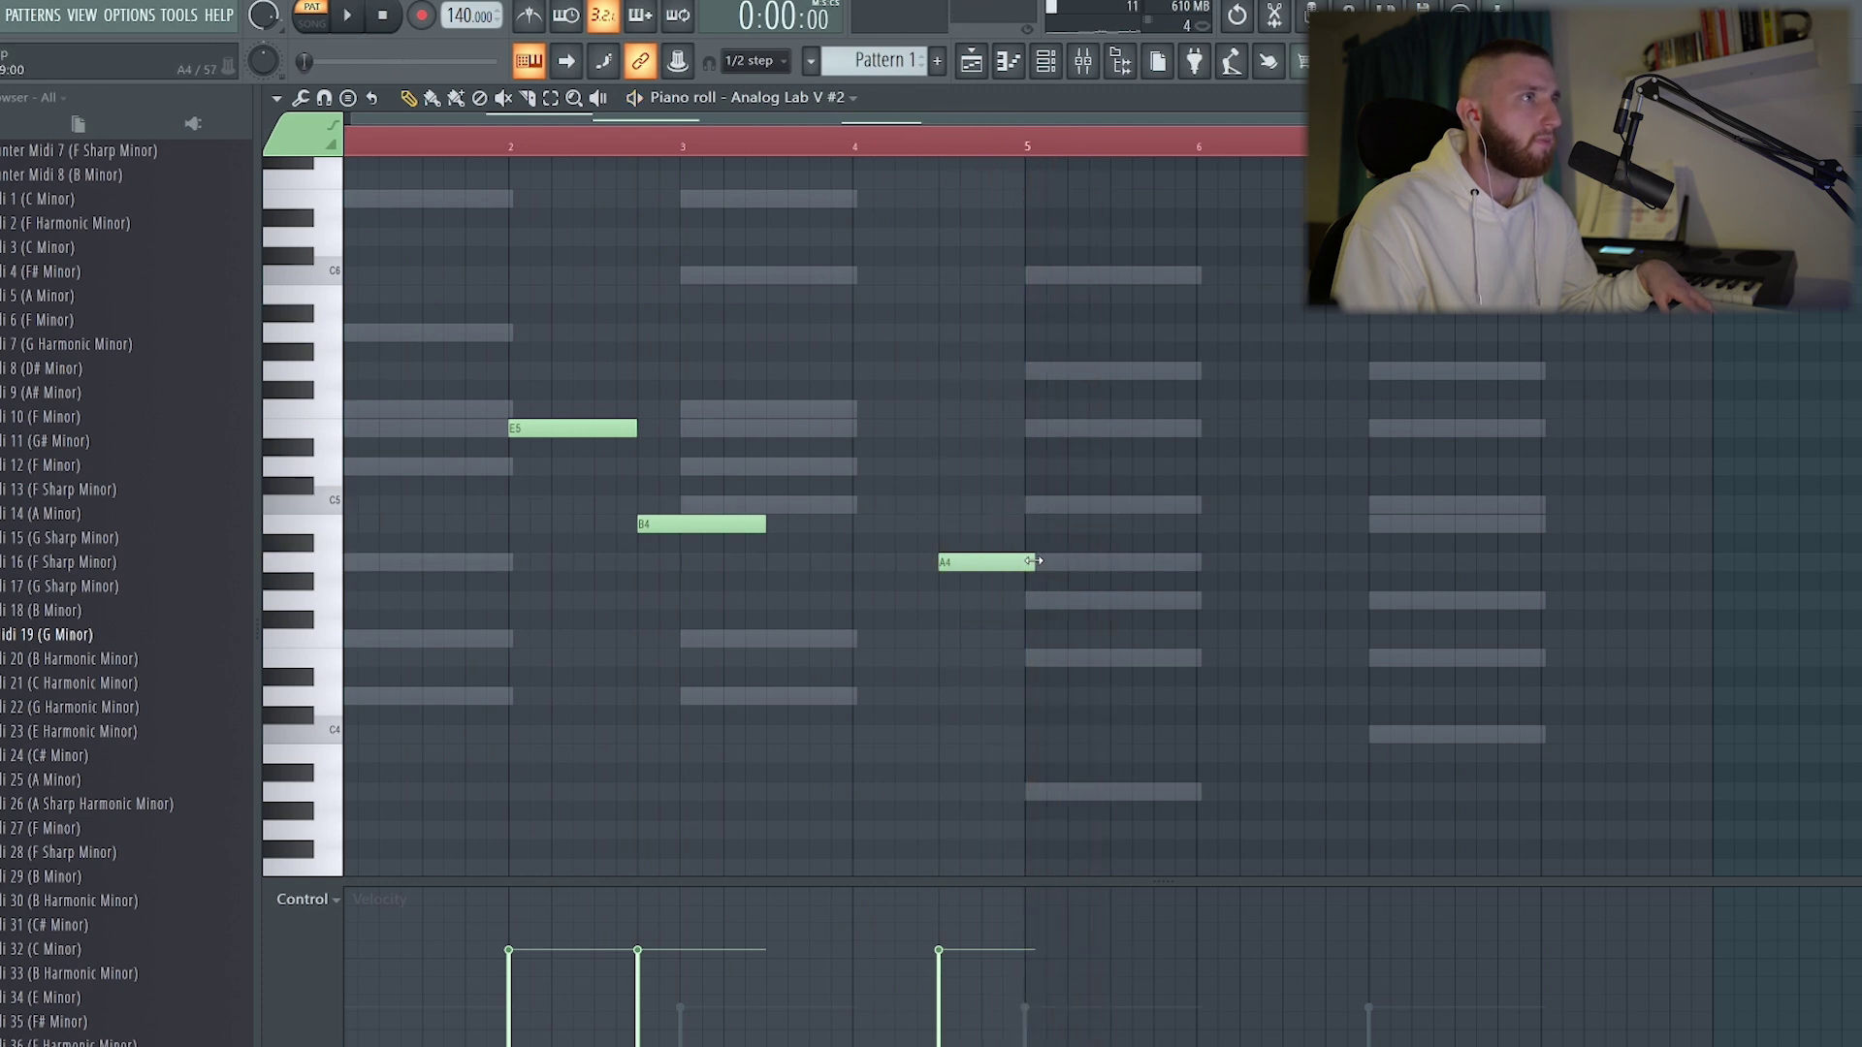
Pick a different Layers Vol 1 preset for Analog Lab V #2 and return to its piano roll
key("F6")
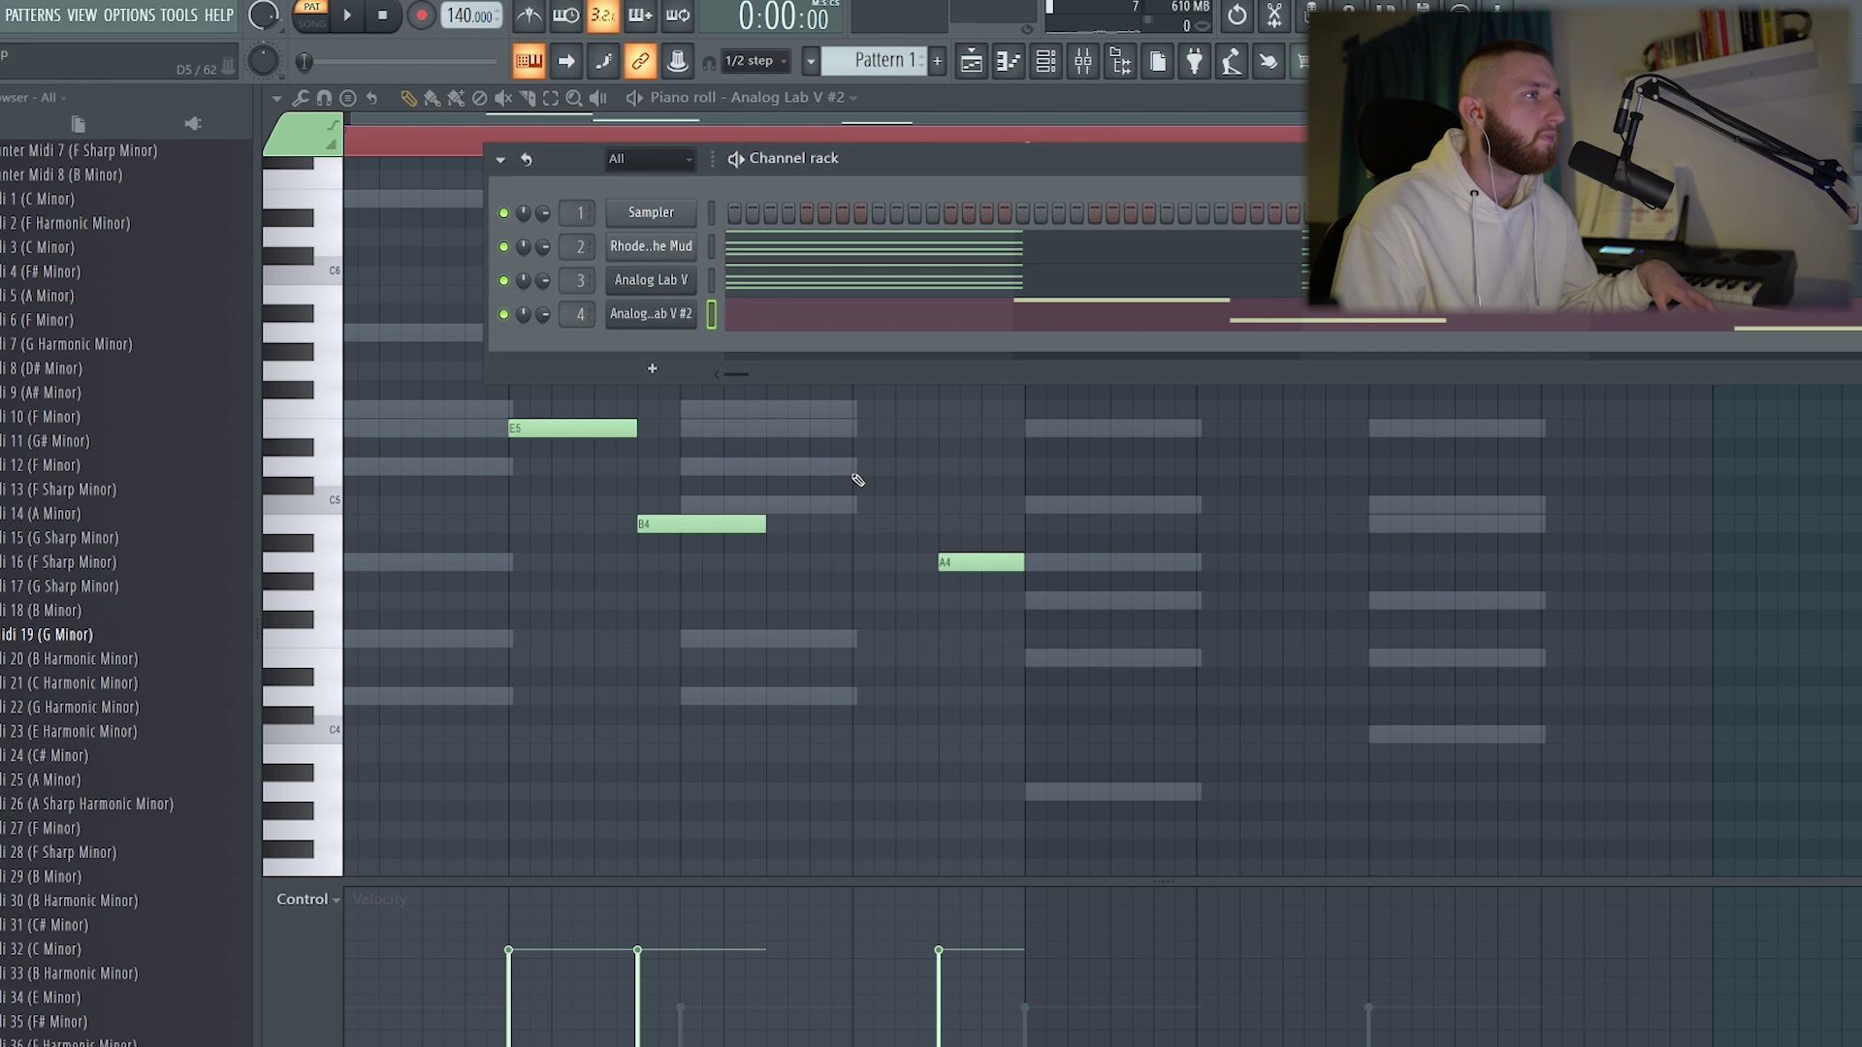
key("F6")
scroll(870, 463, "up", 3)
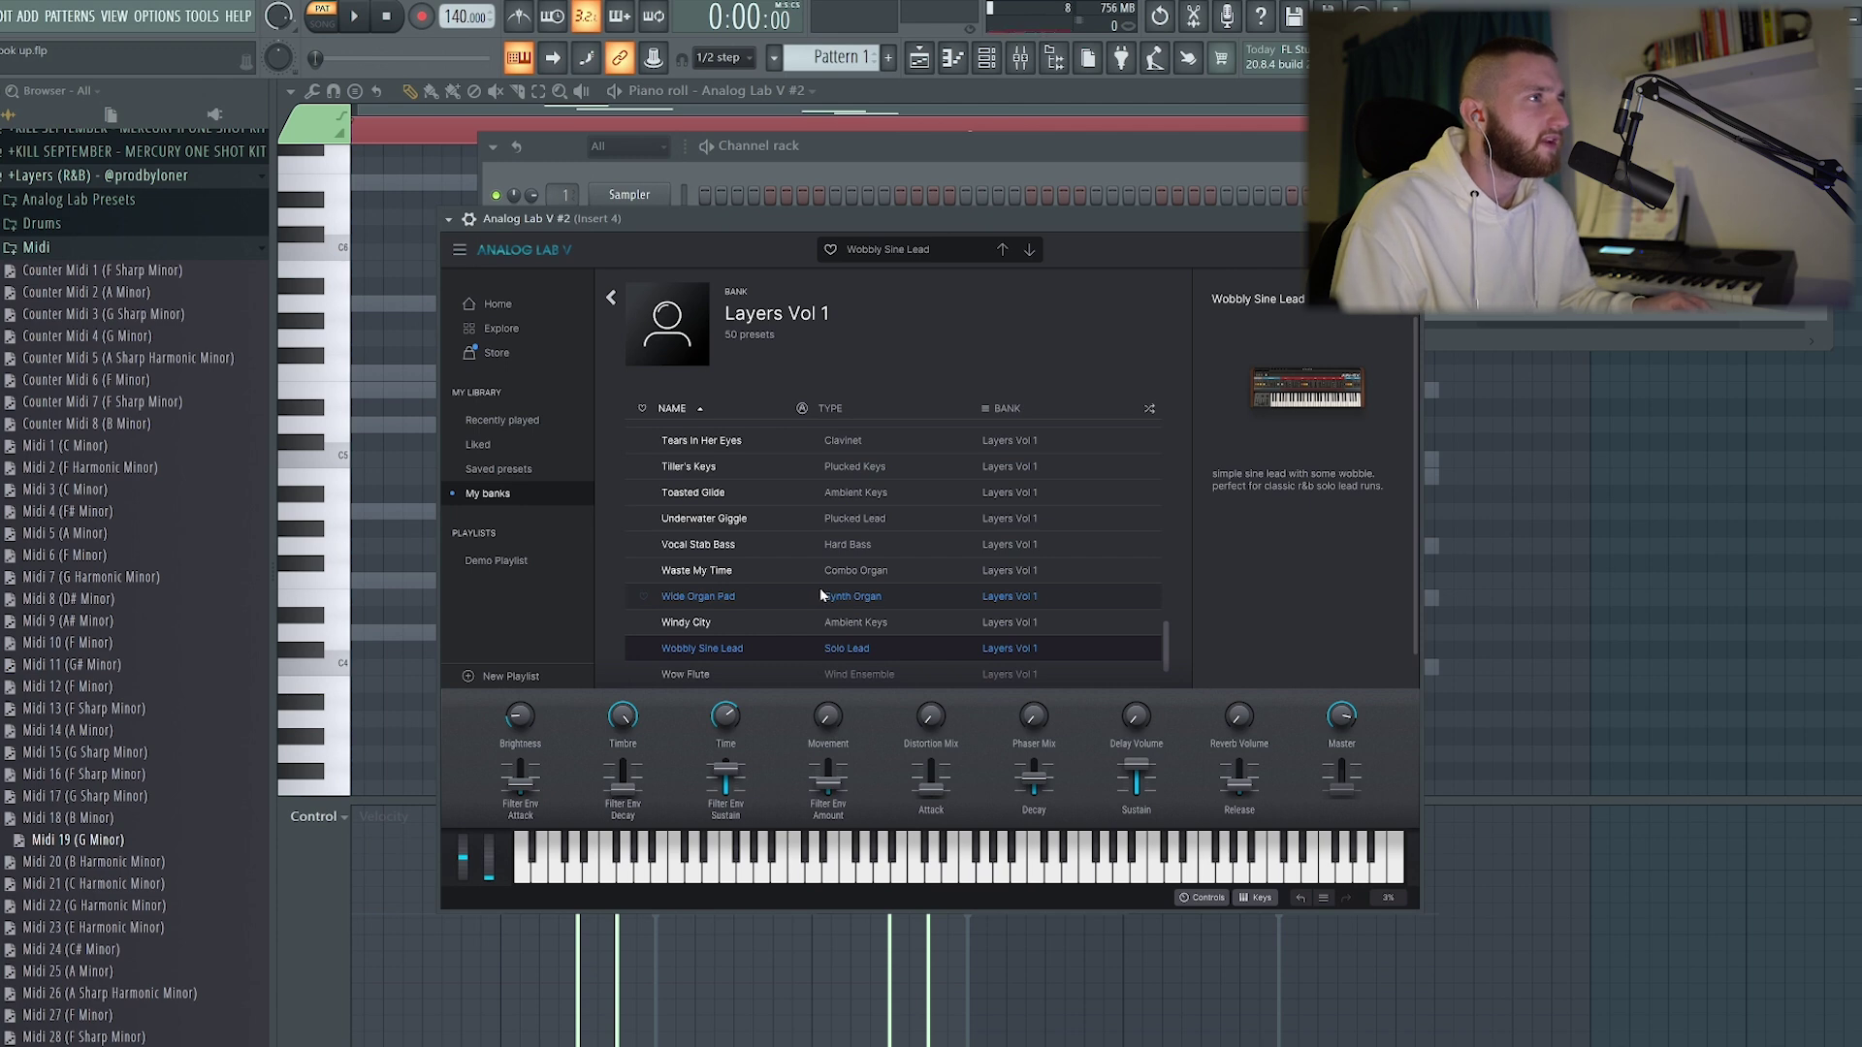
scroll(818, 591, "up", 3)
left_click(739, 500)
left_click(1475, 415)
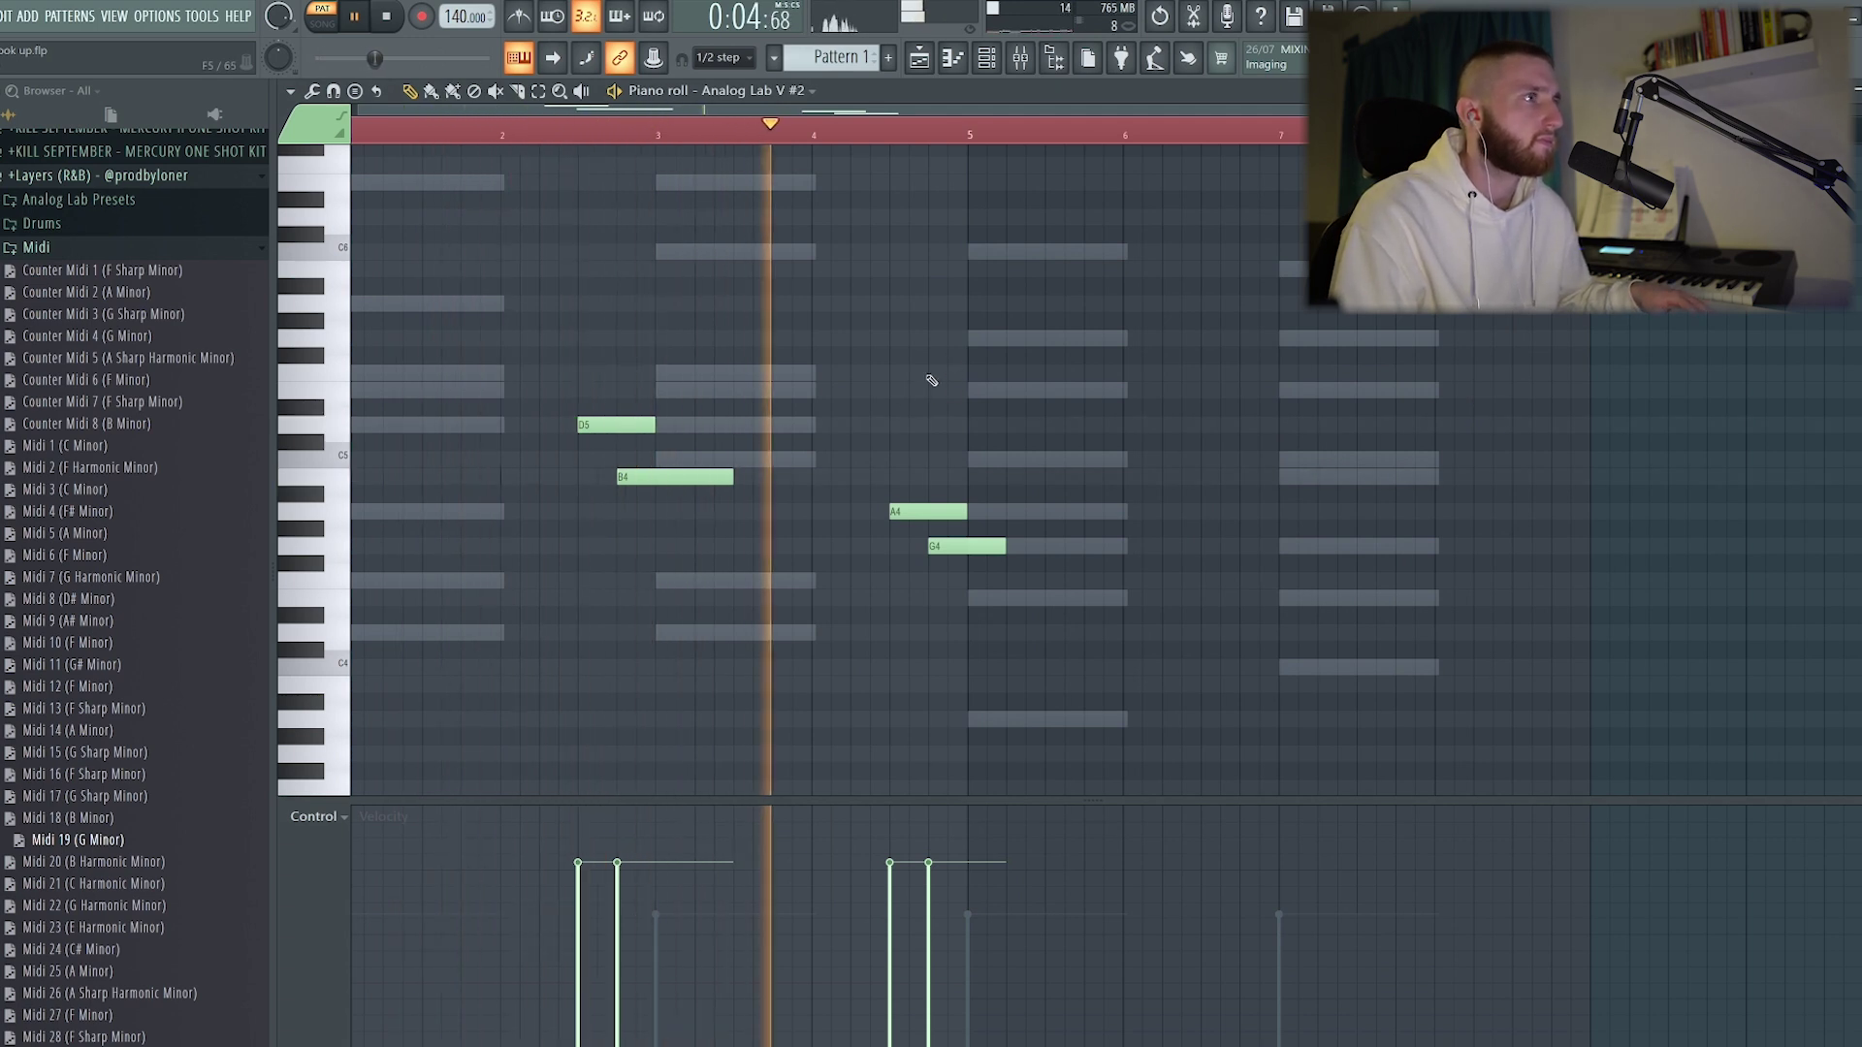
Move the melody's fourth note to C5 and transpose all the lead notes up one octave
left_click_drag(968, 546, 966, 478)
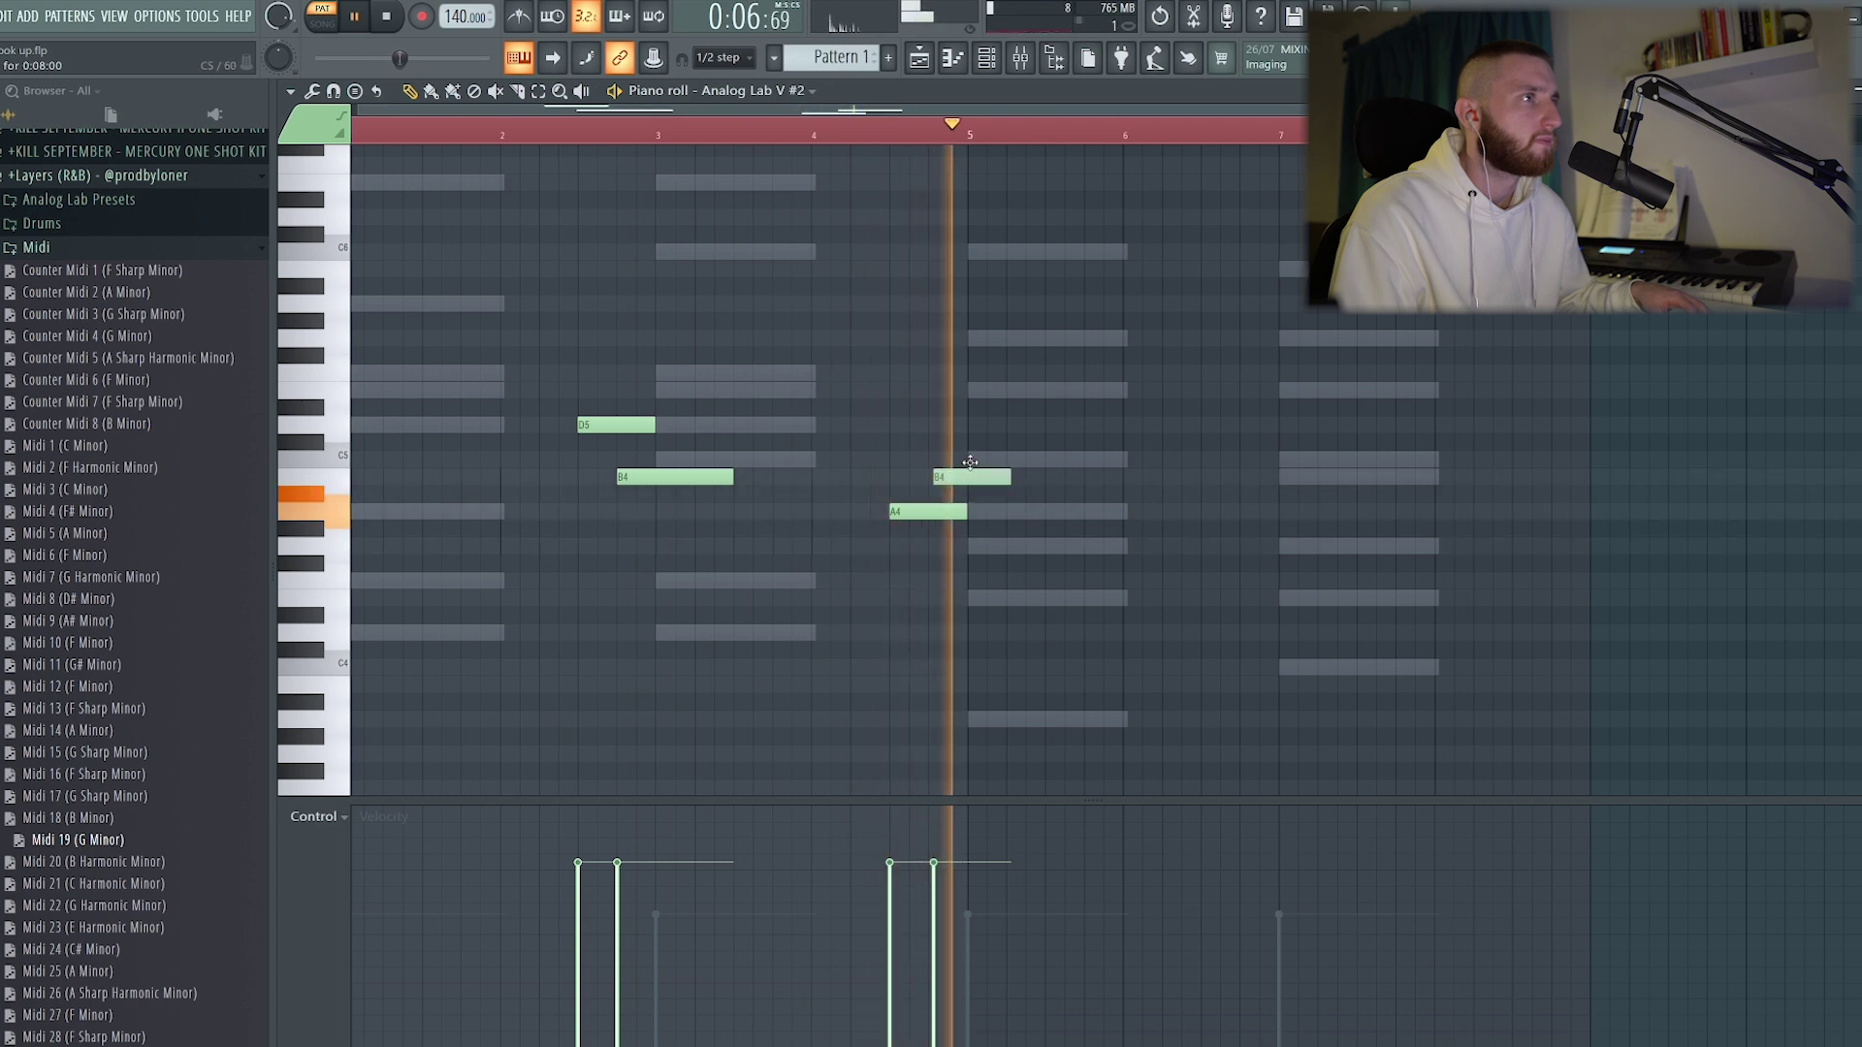
key("space")
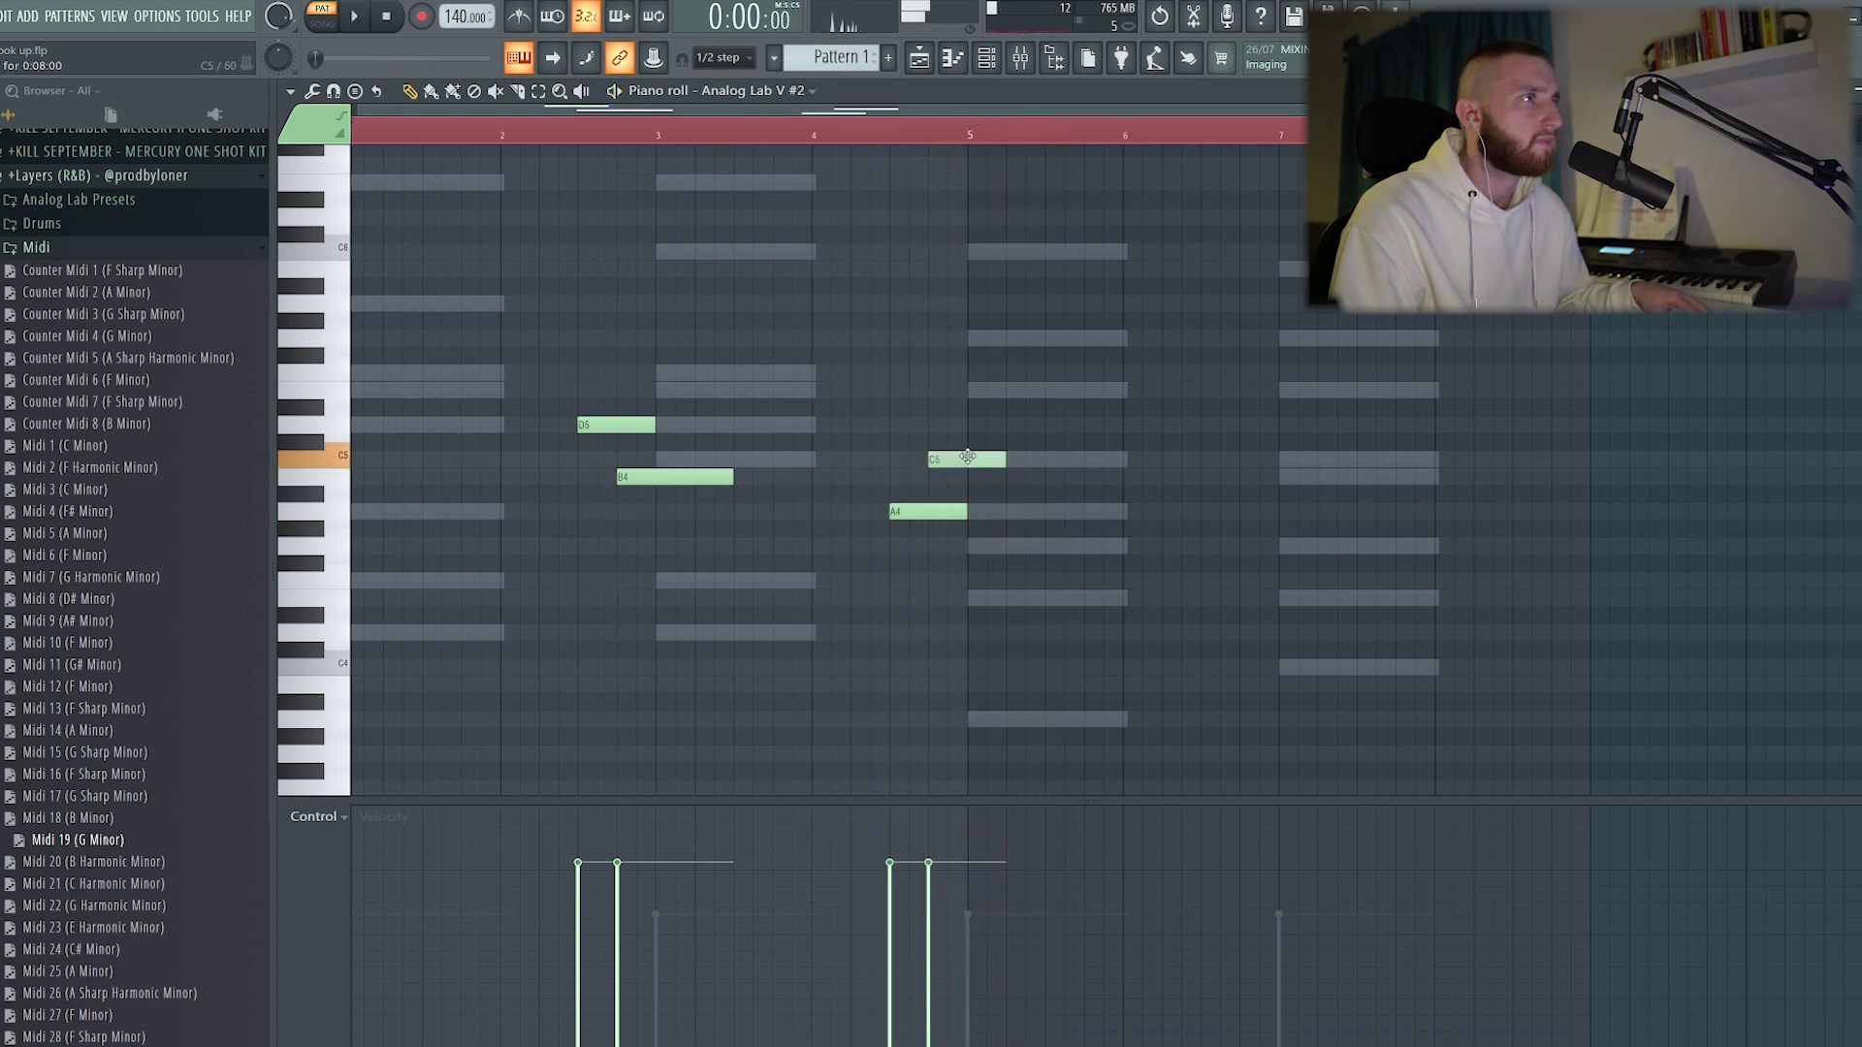
key("ctrl+Up")
key("space")
Add a C6 midway through bar 6, a B5 overlapping its end, and an A5 midway through bar 8
scroll(798, 491, "up", 3)
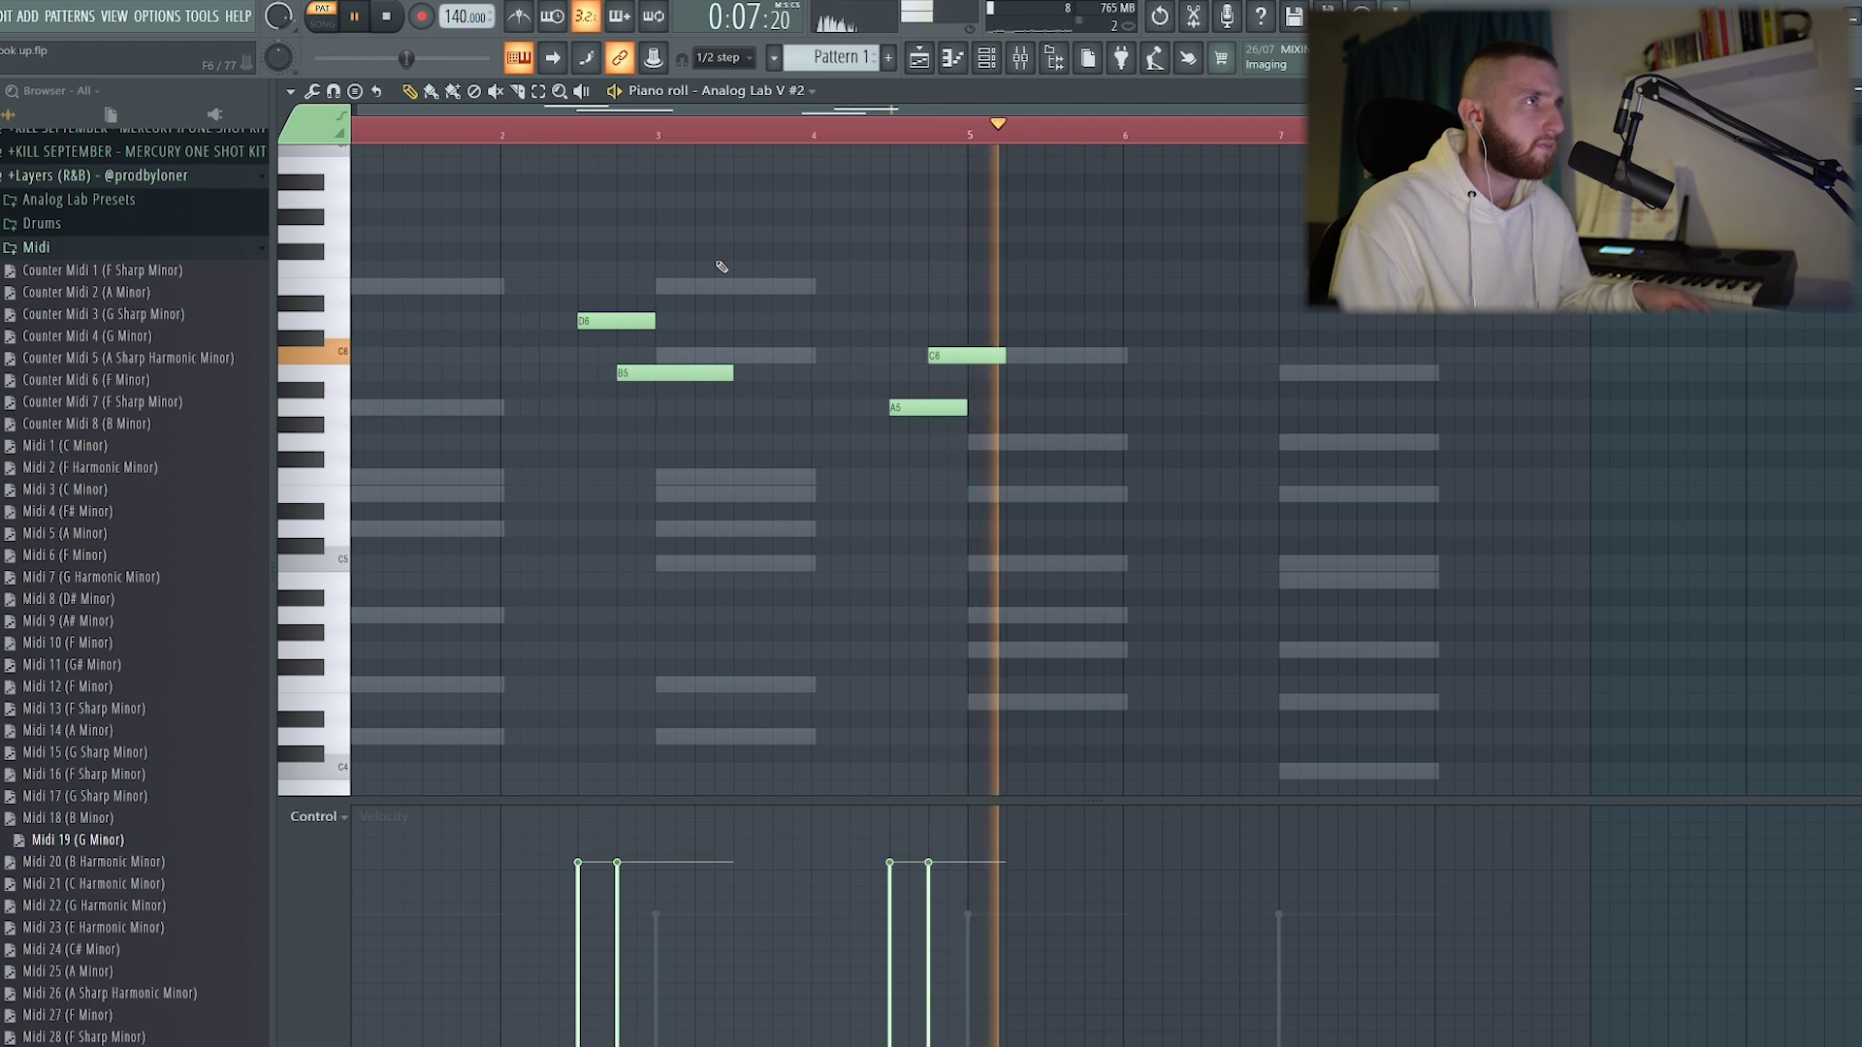
left_click(1223, 355)
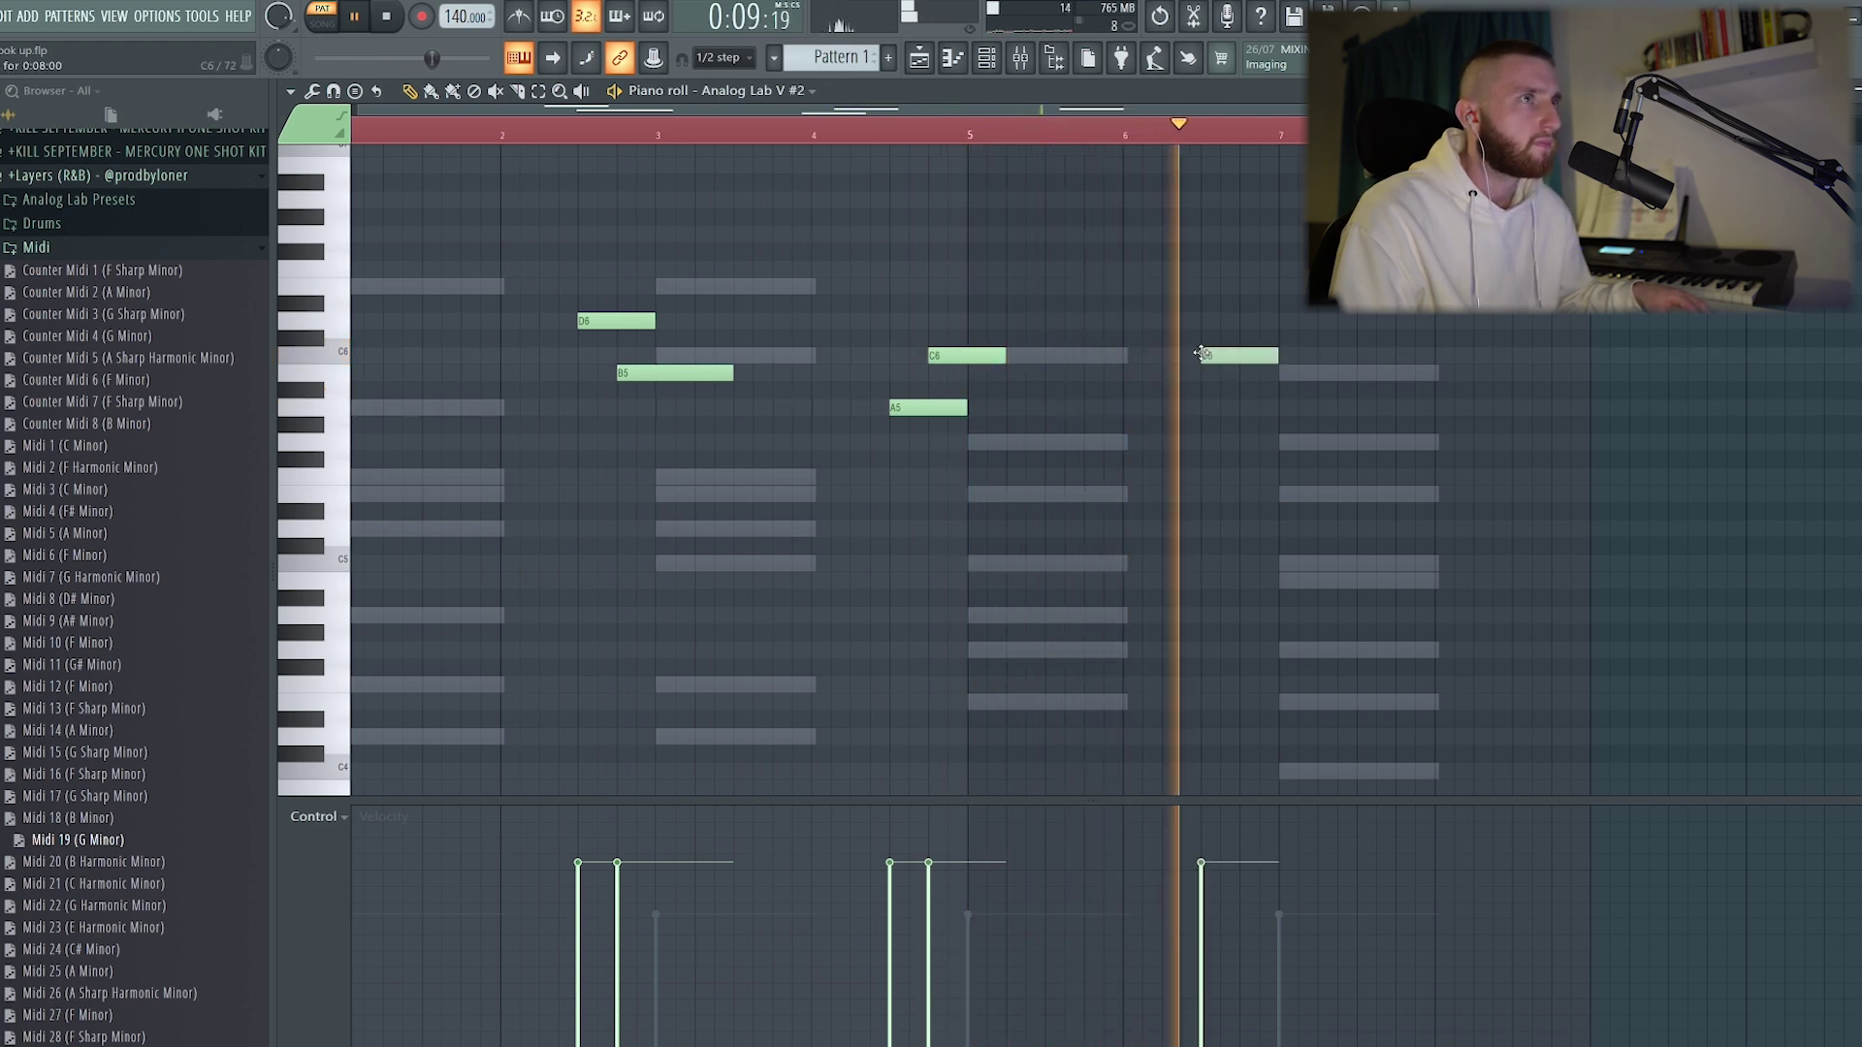
left_click(1244, 374)
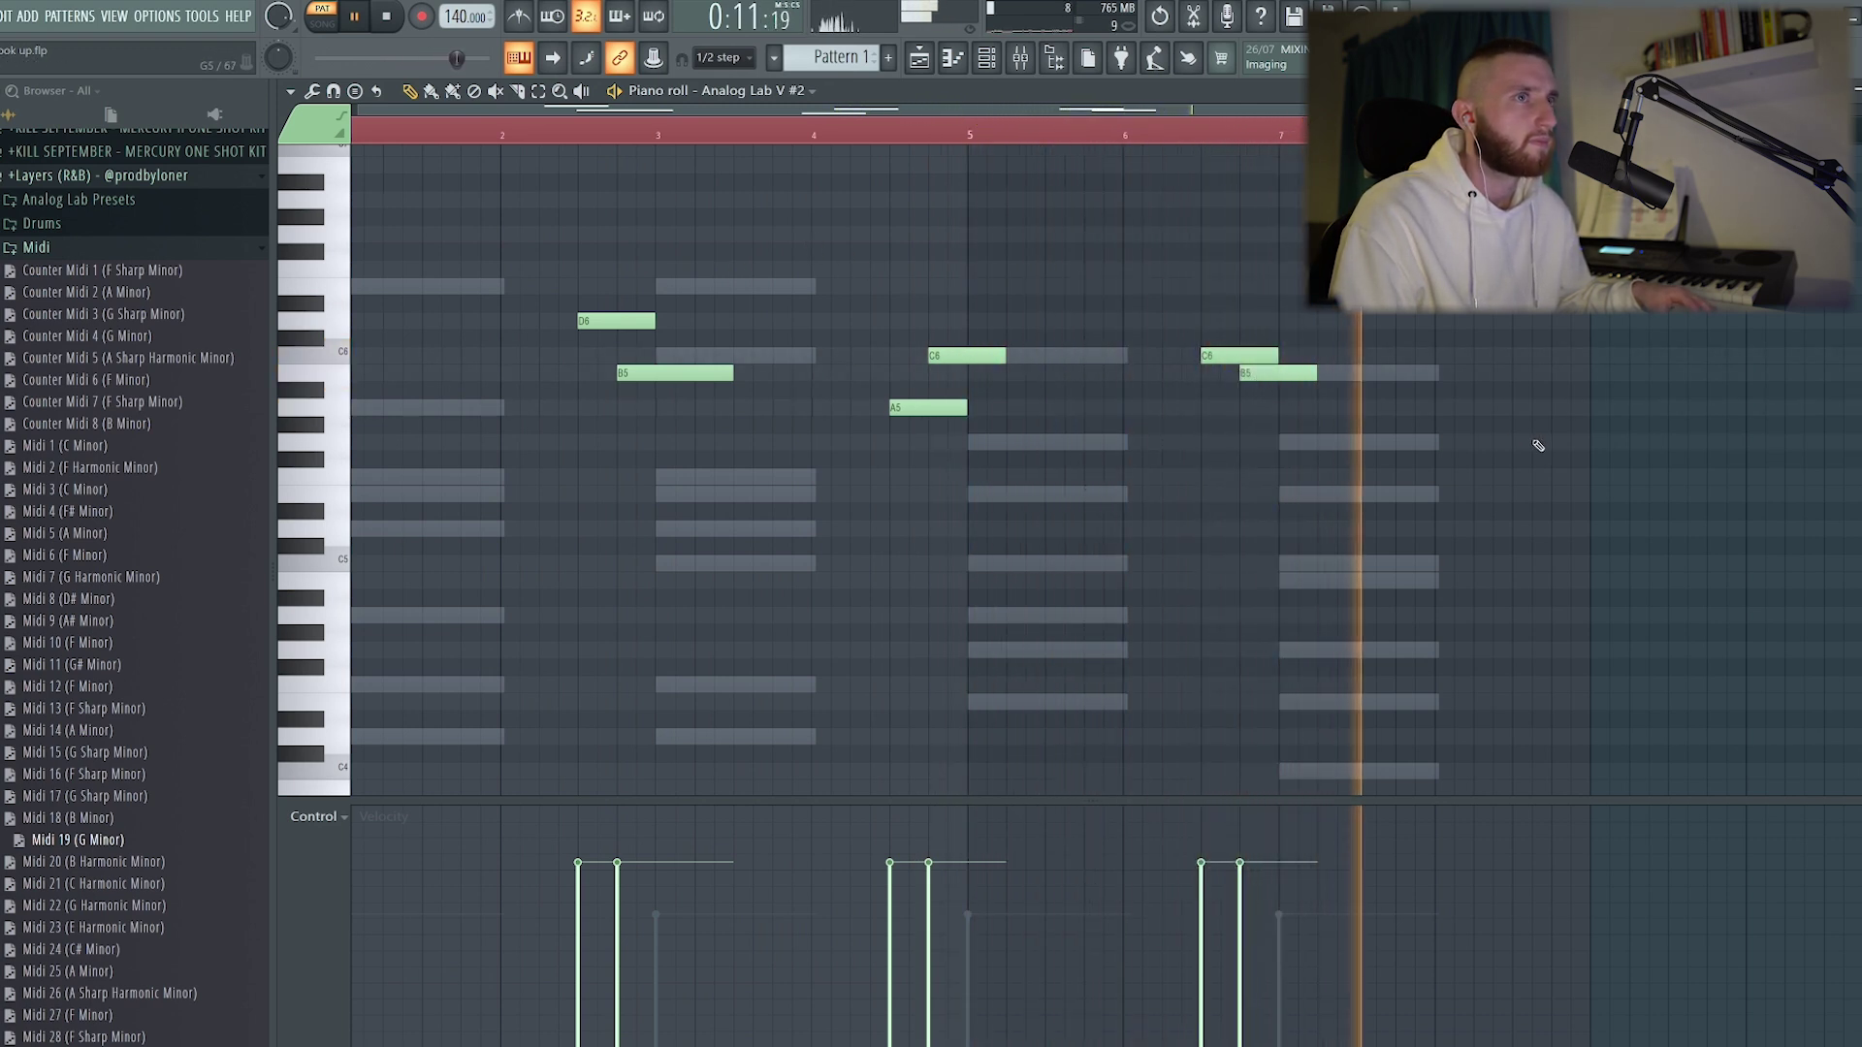
left_click(1518, 407)
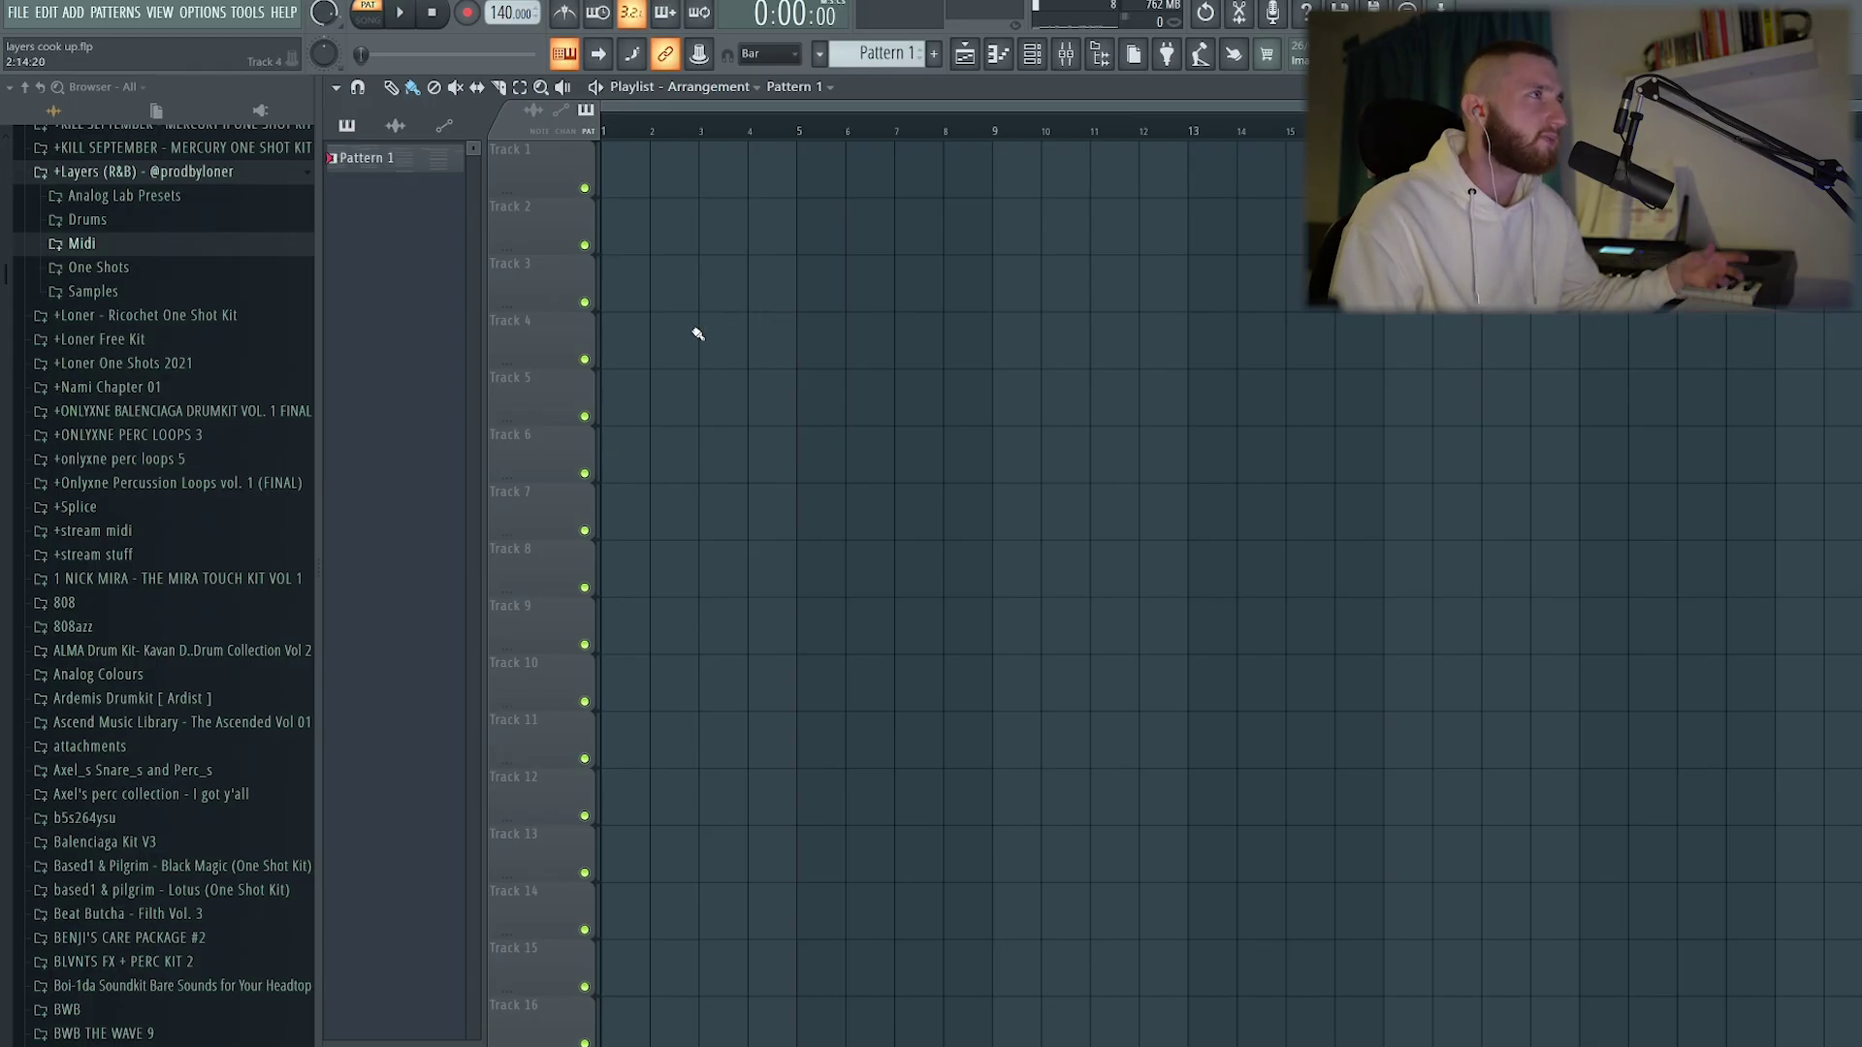
Place Pattern 1 on playlist Track 1 and Perc Loop (Dirty Soda 134) on Track 2, both starting at bar 1
left_click_drag(392, 163, 621, 164)
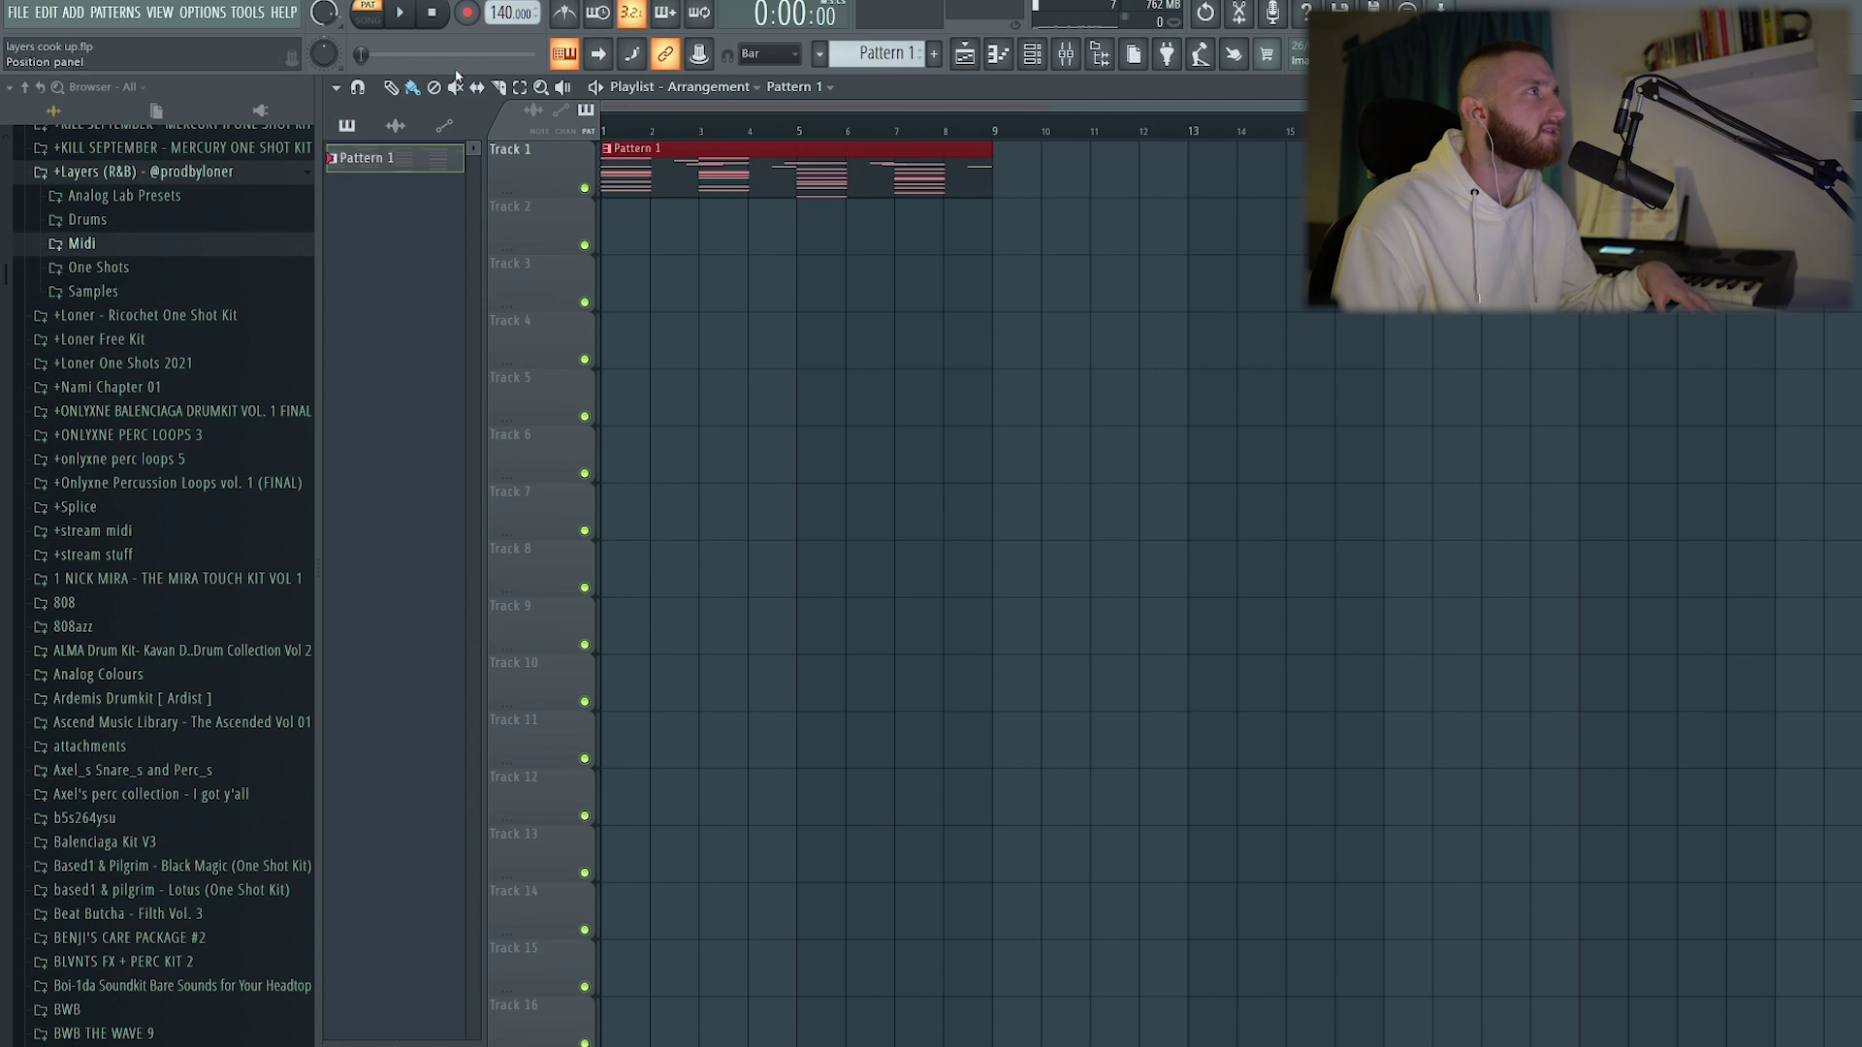
left_click(136, 221)
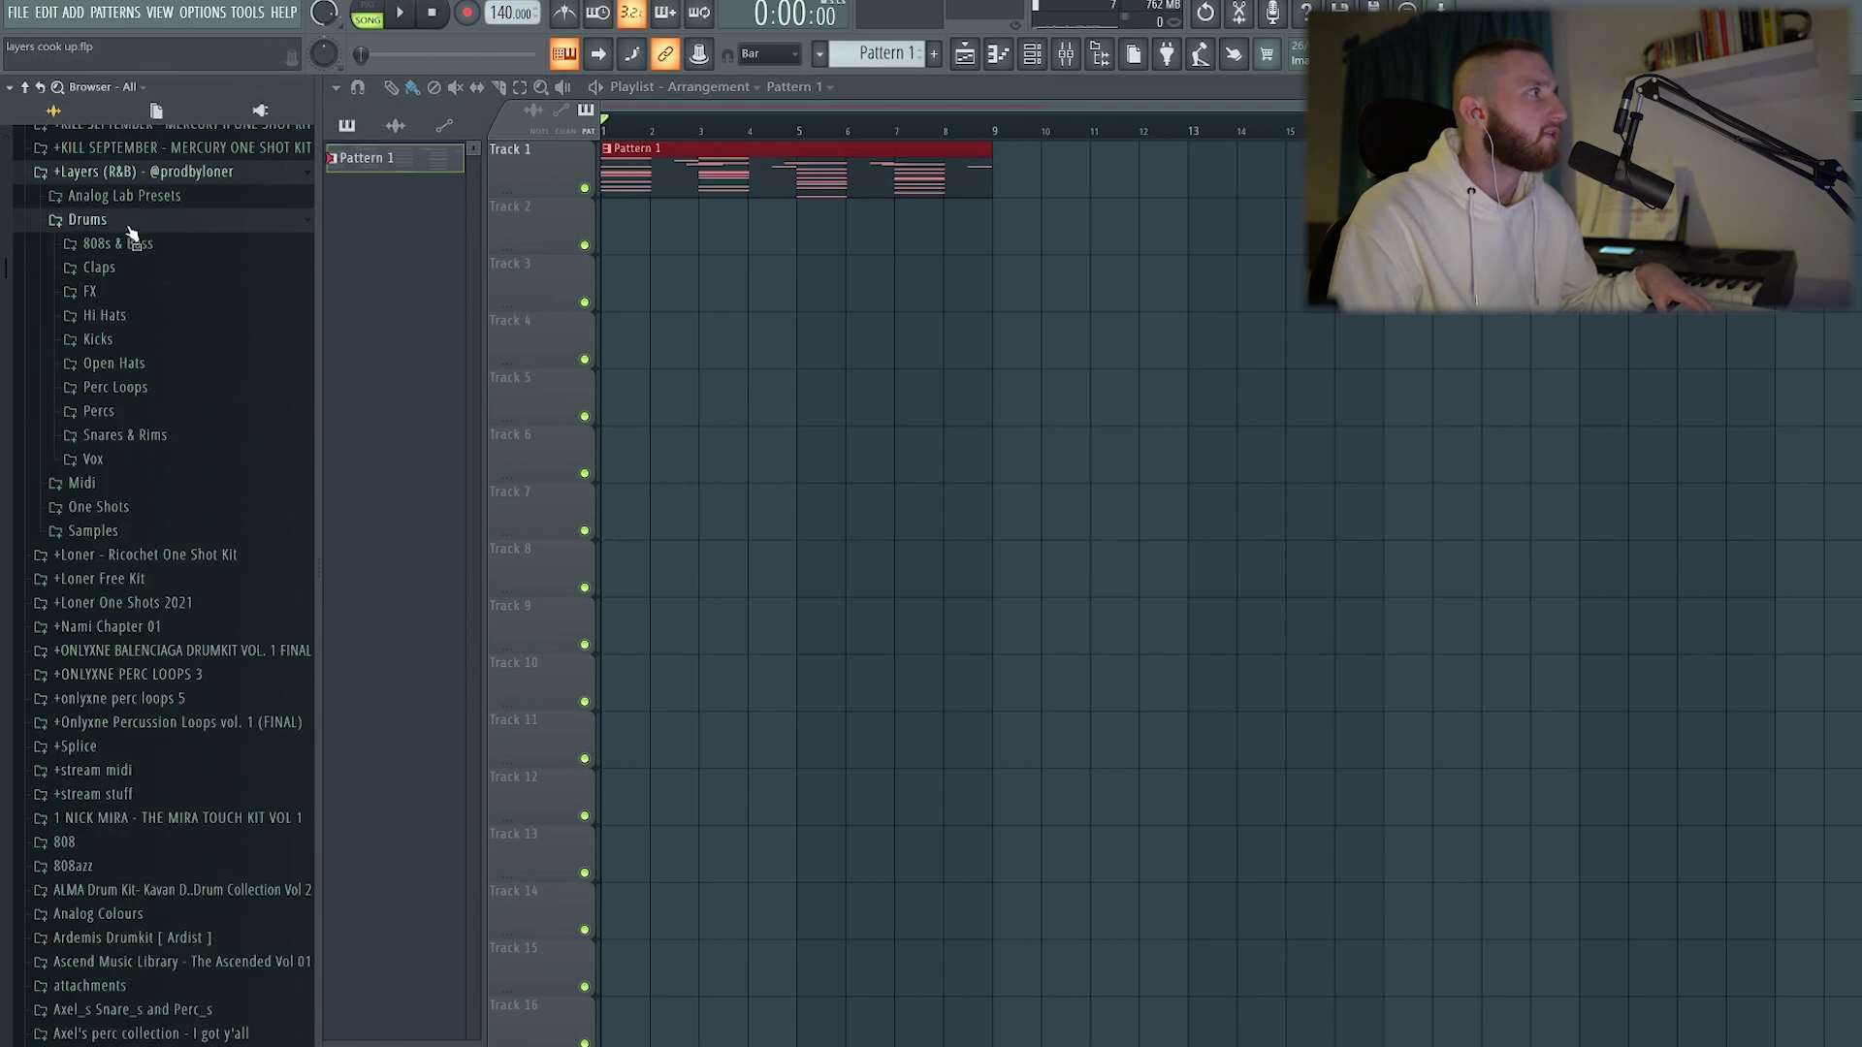
left_click(231, 386)
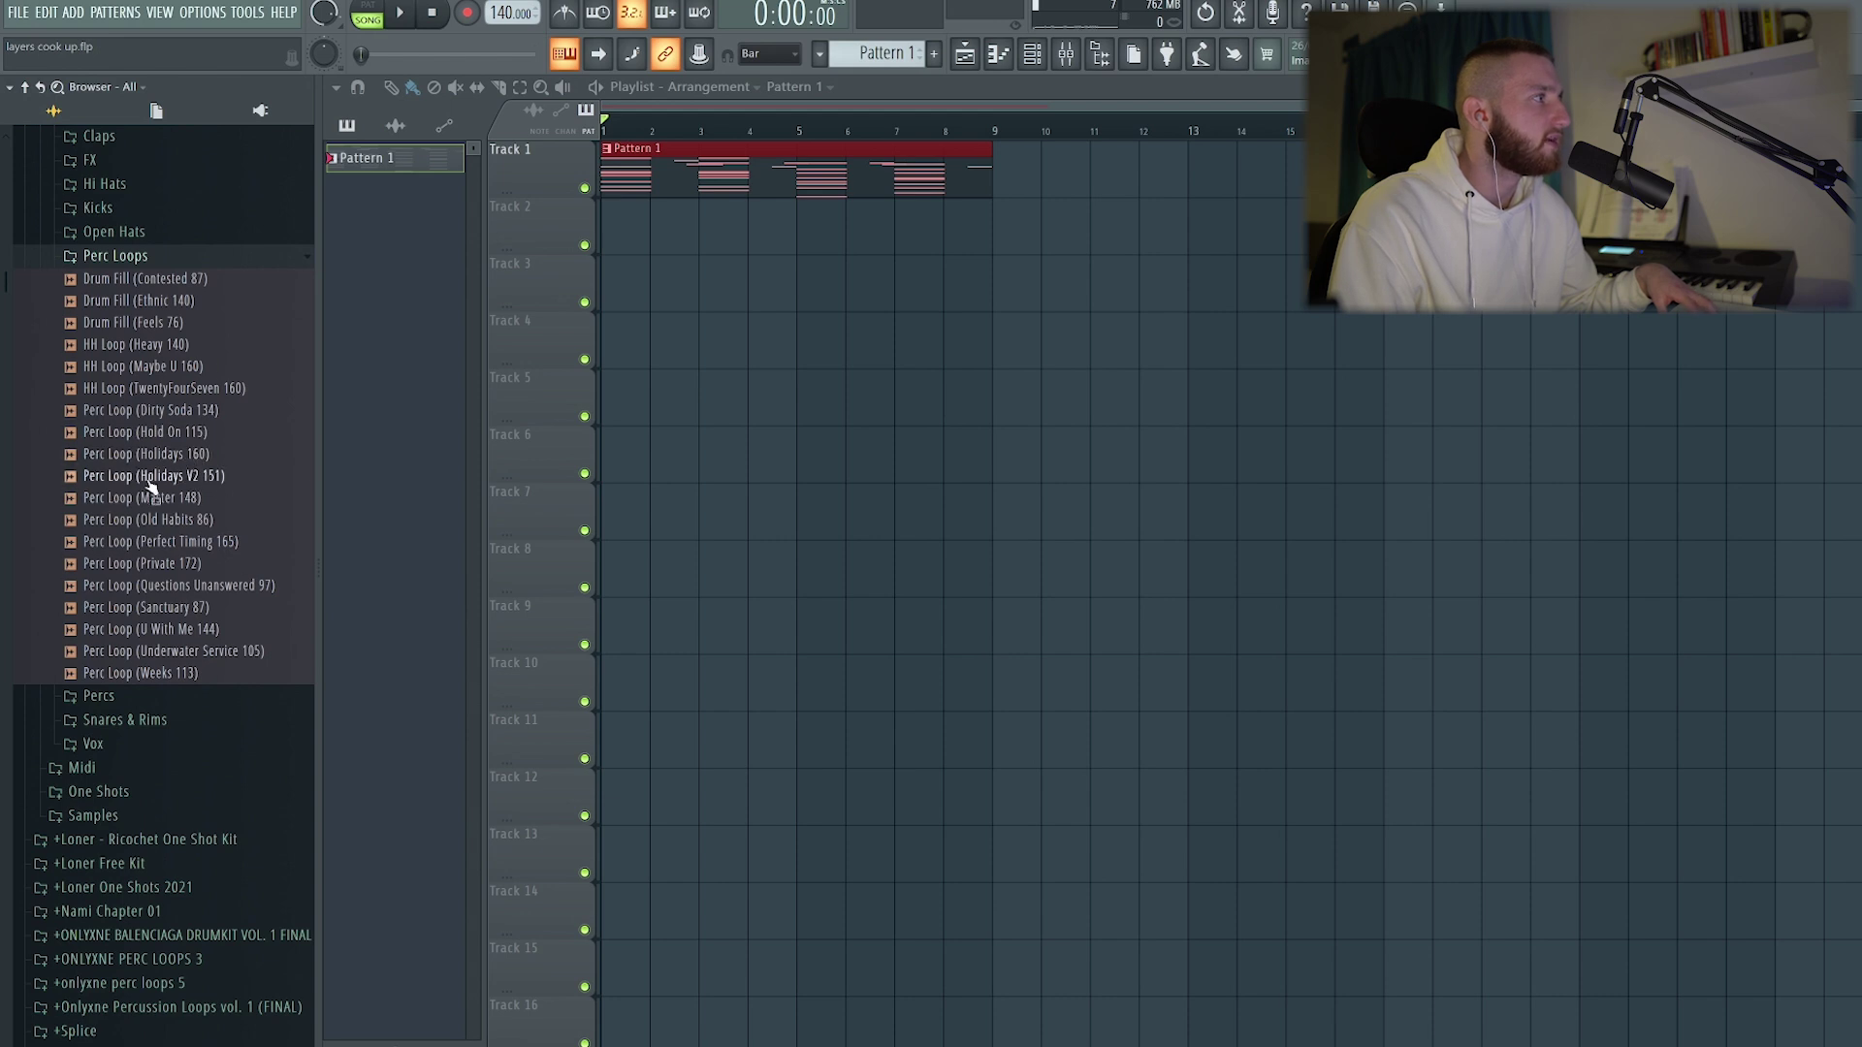
left_click_drag(201, 417, 621, 219)
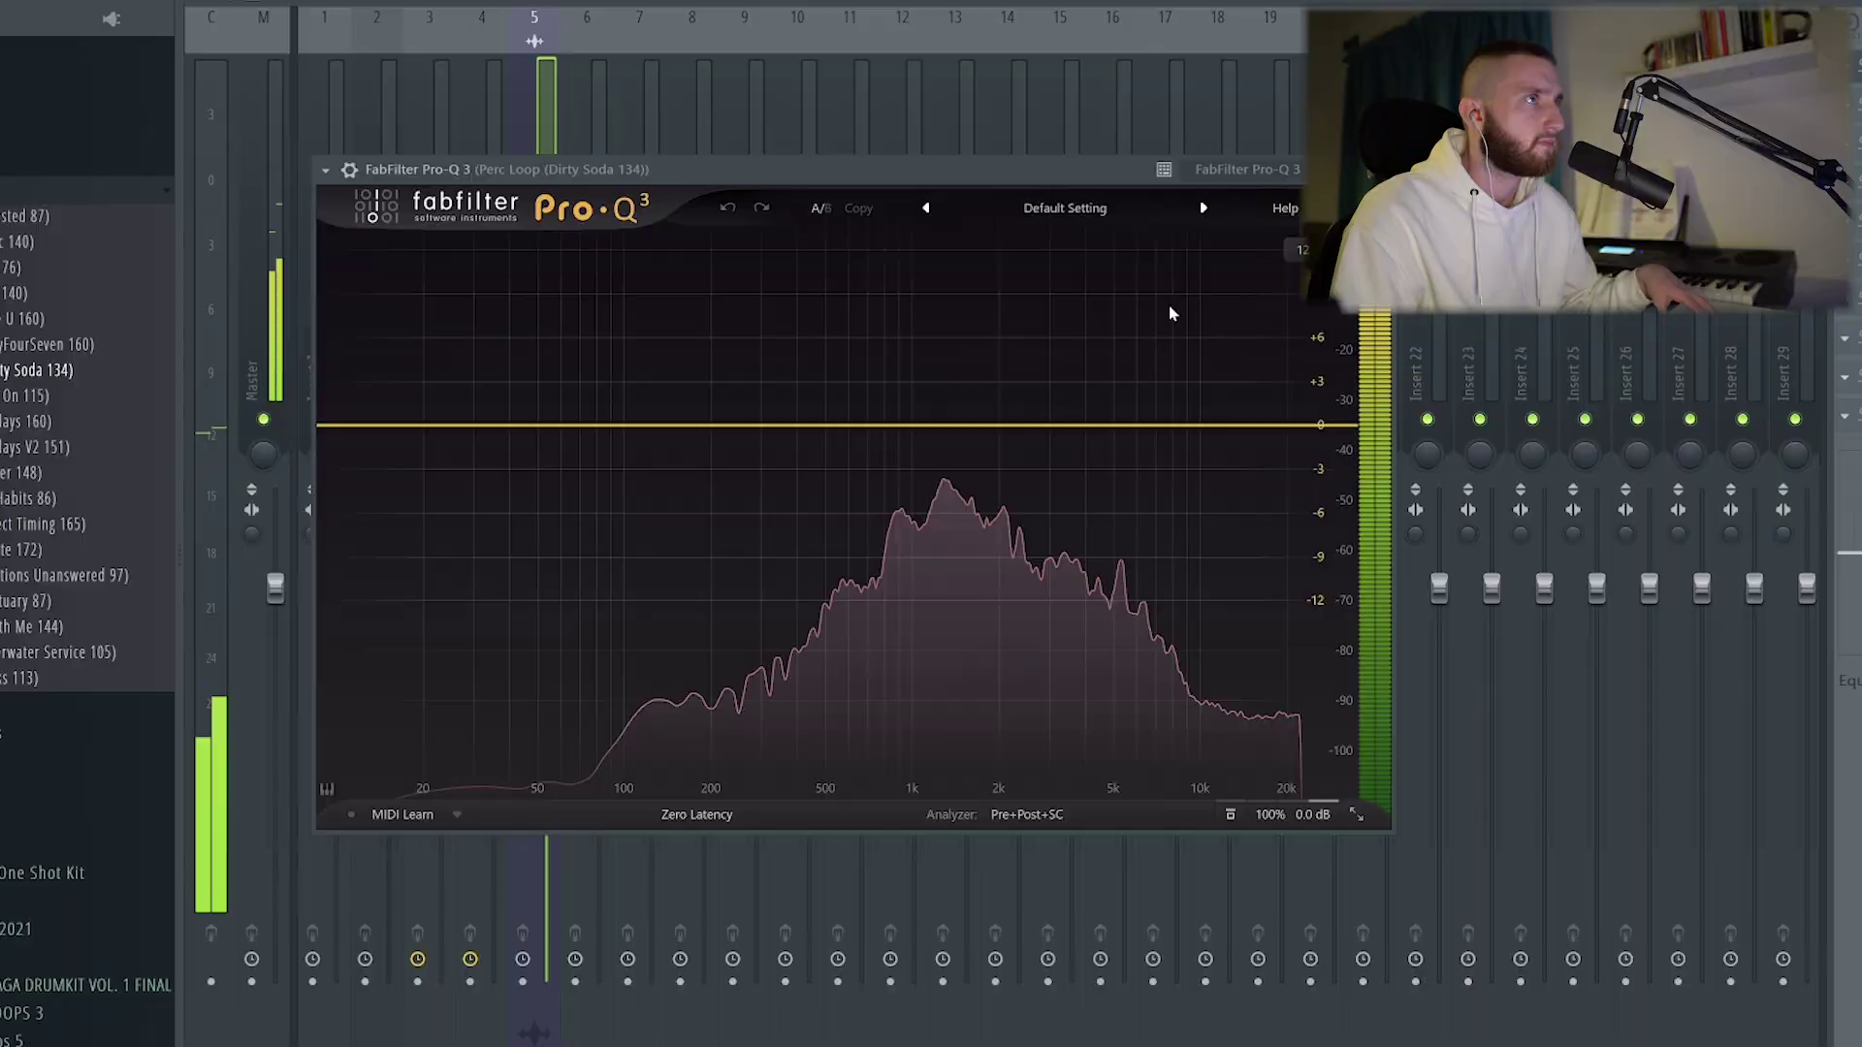
Load the Band Pass Narrow preset in Pro-Q 3 on the perc loop and nudge its band slightly higher in frequency
left_click(1065, 207)
left_click(1011, 320)
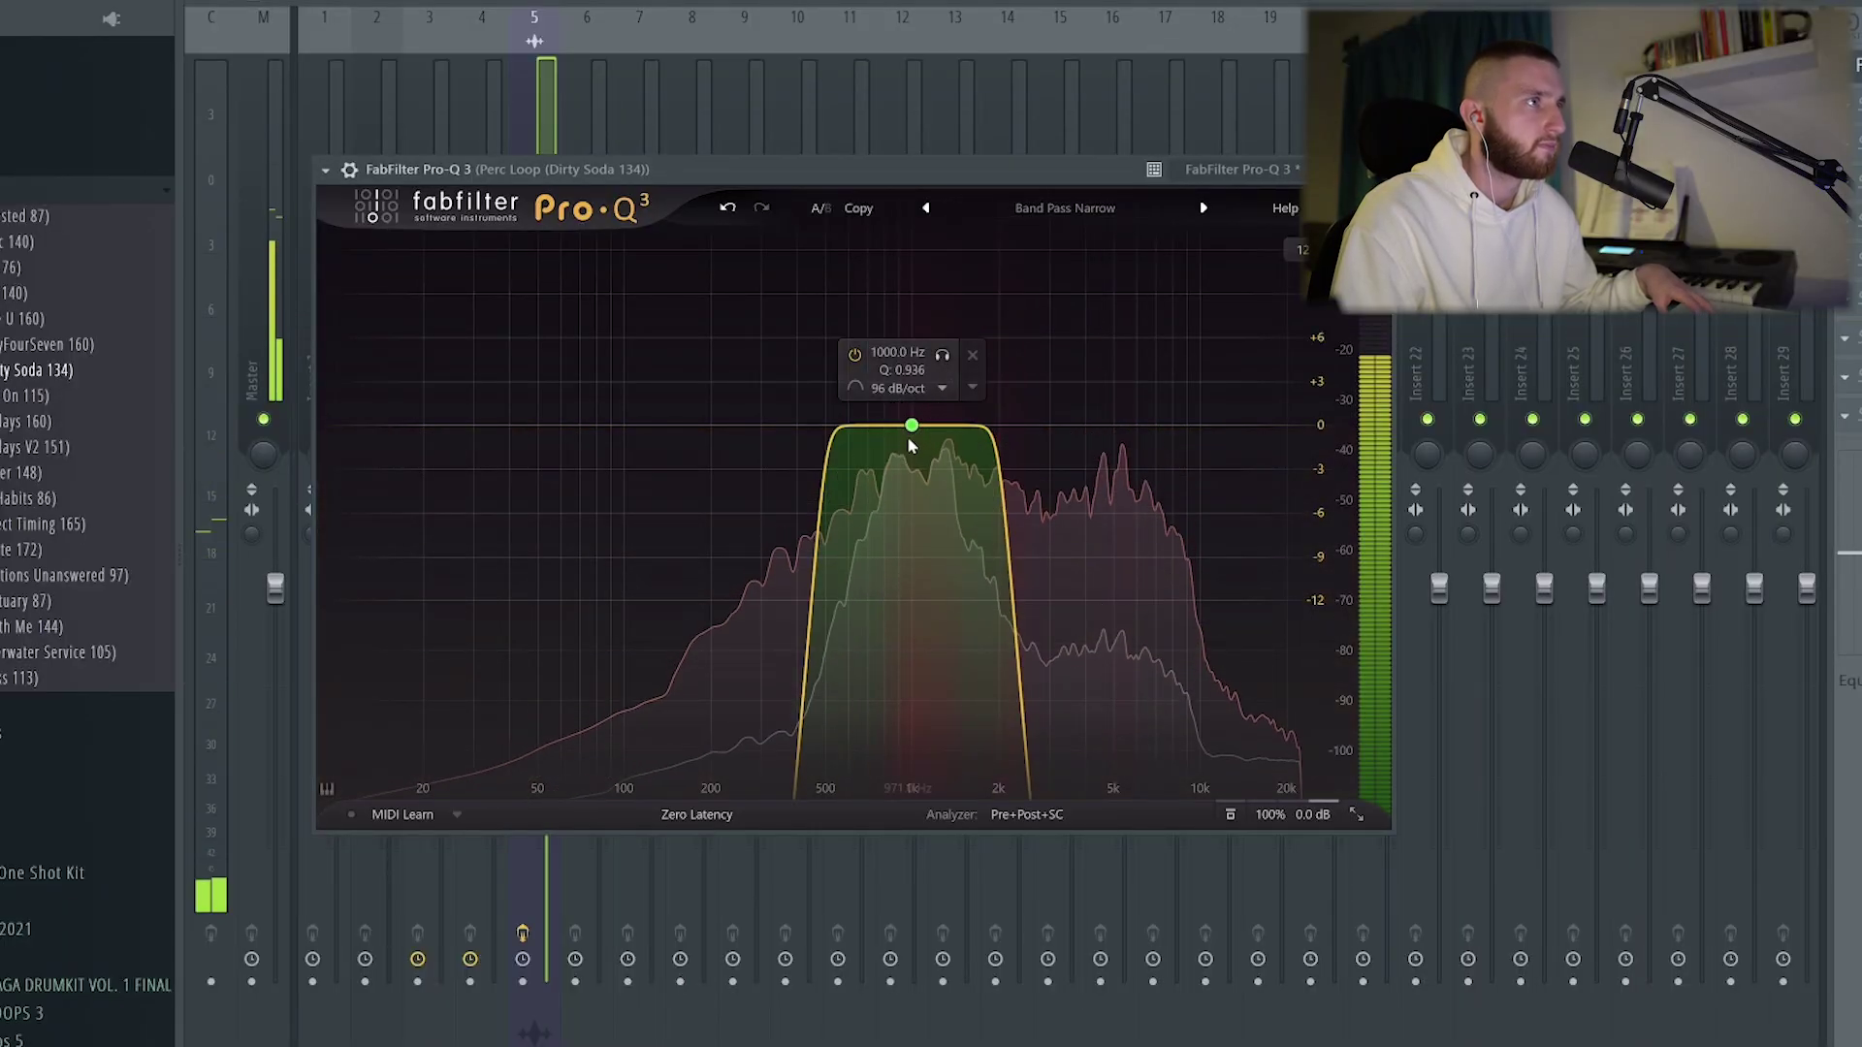
left_click_drag(911, 427, 922, 431)
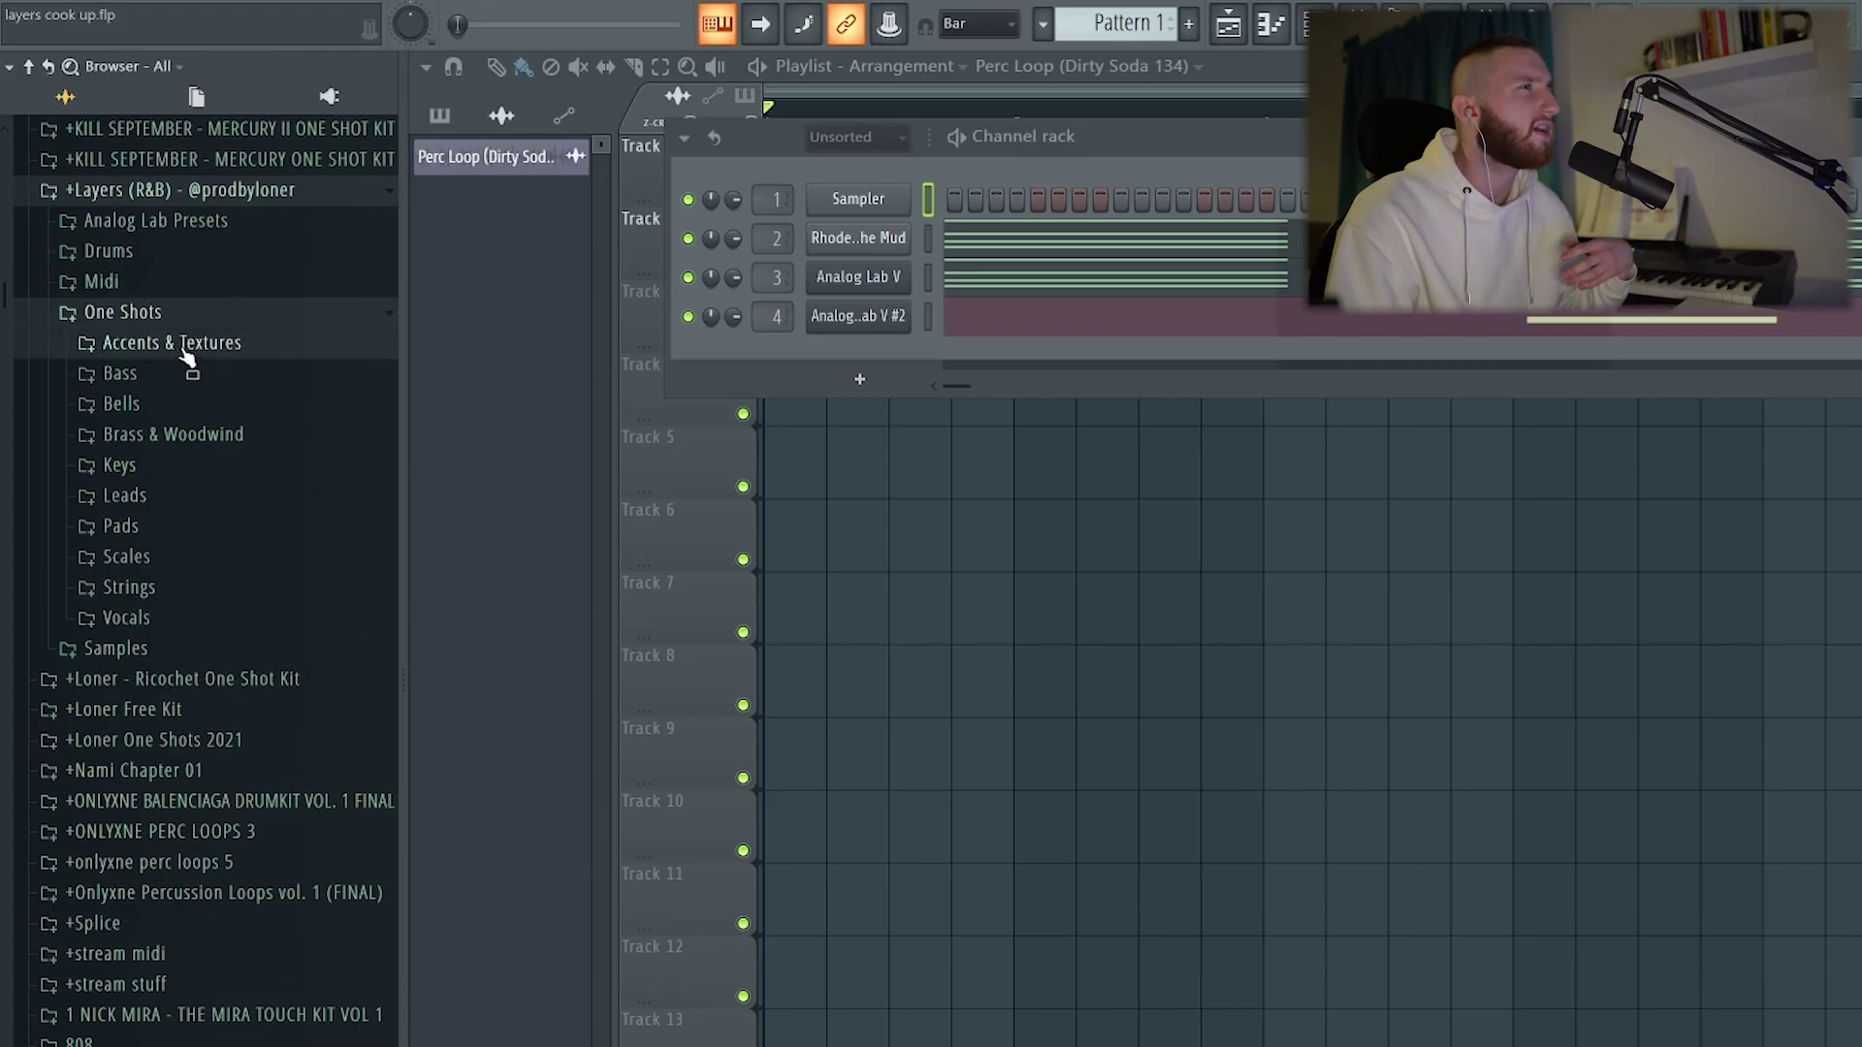
Place the Accent (Samurai) sample from the Accents & Textures folder on playlist Track 3 at bar 2
left_click(186, 349)
scroll(245, 514, "down", 3)
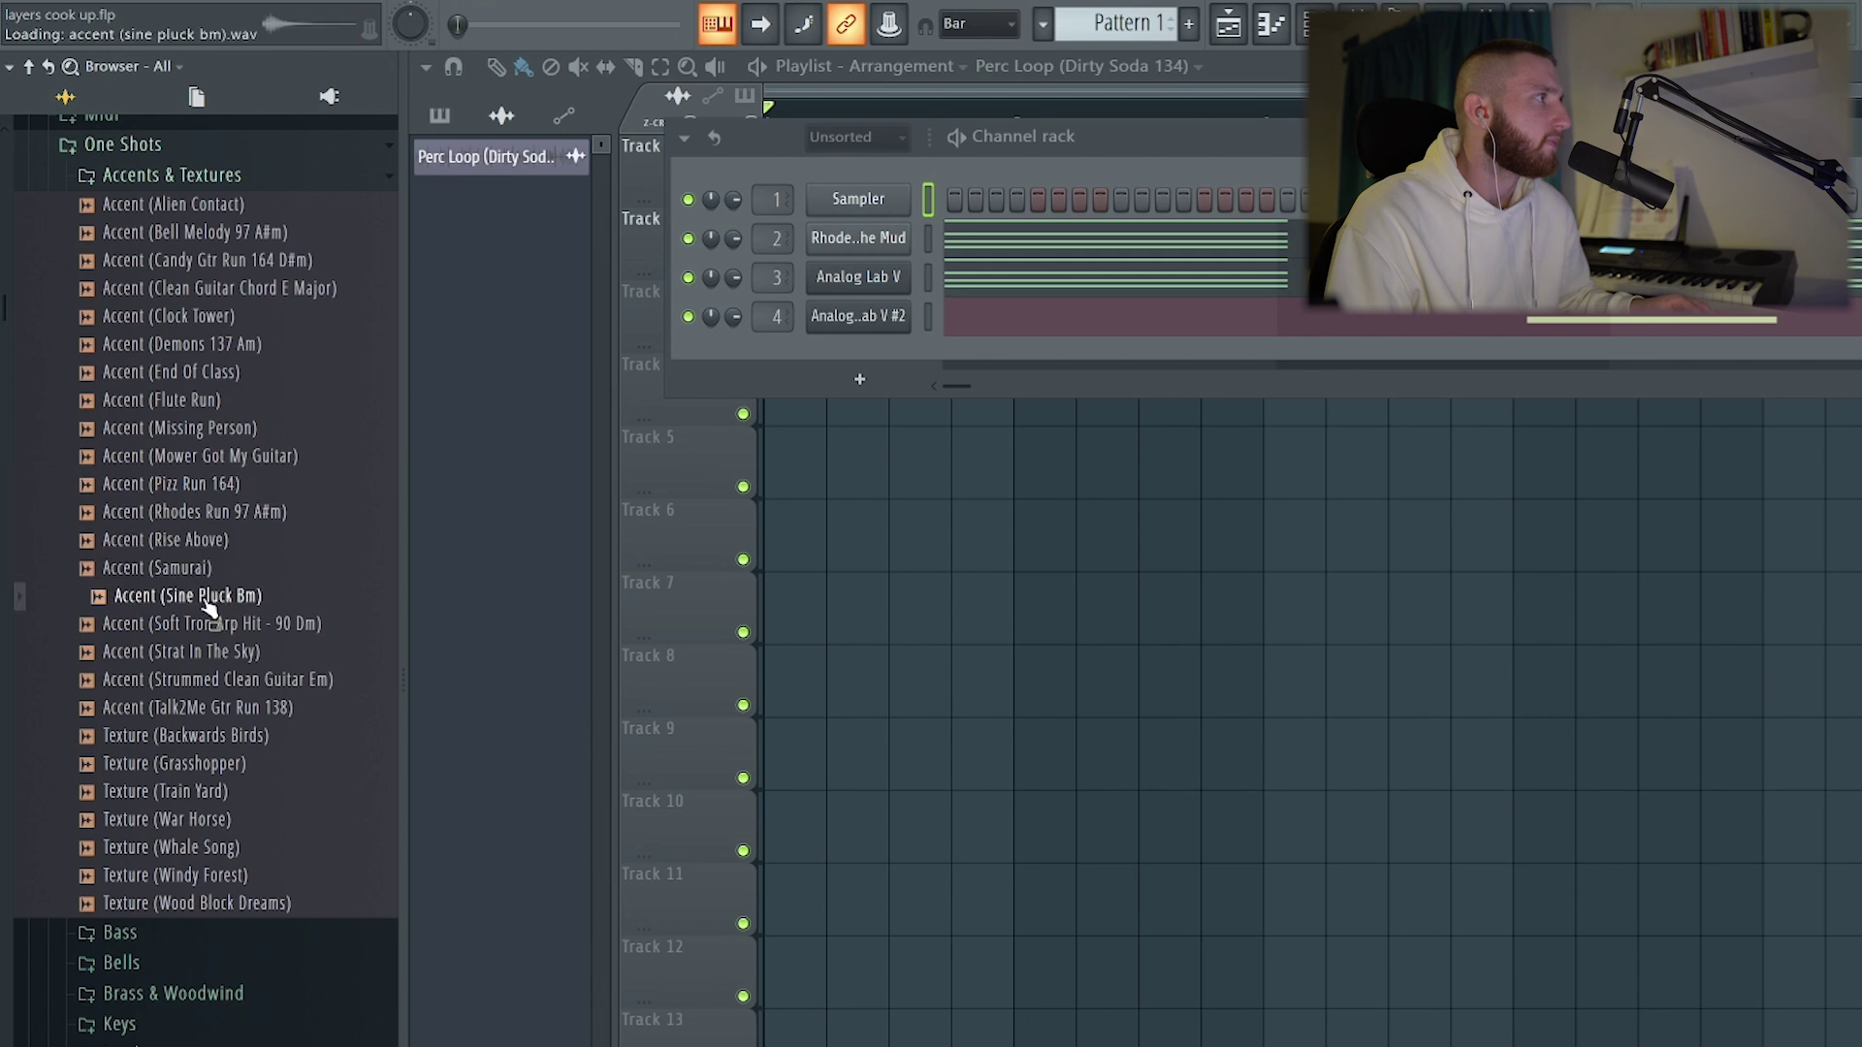
left_click_drag(203, 581, 782, 309)
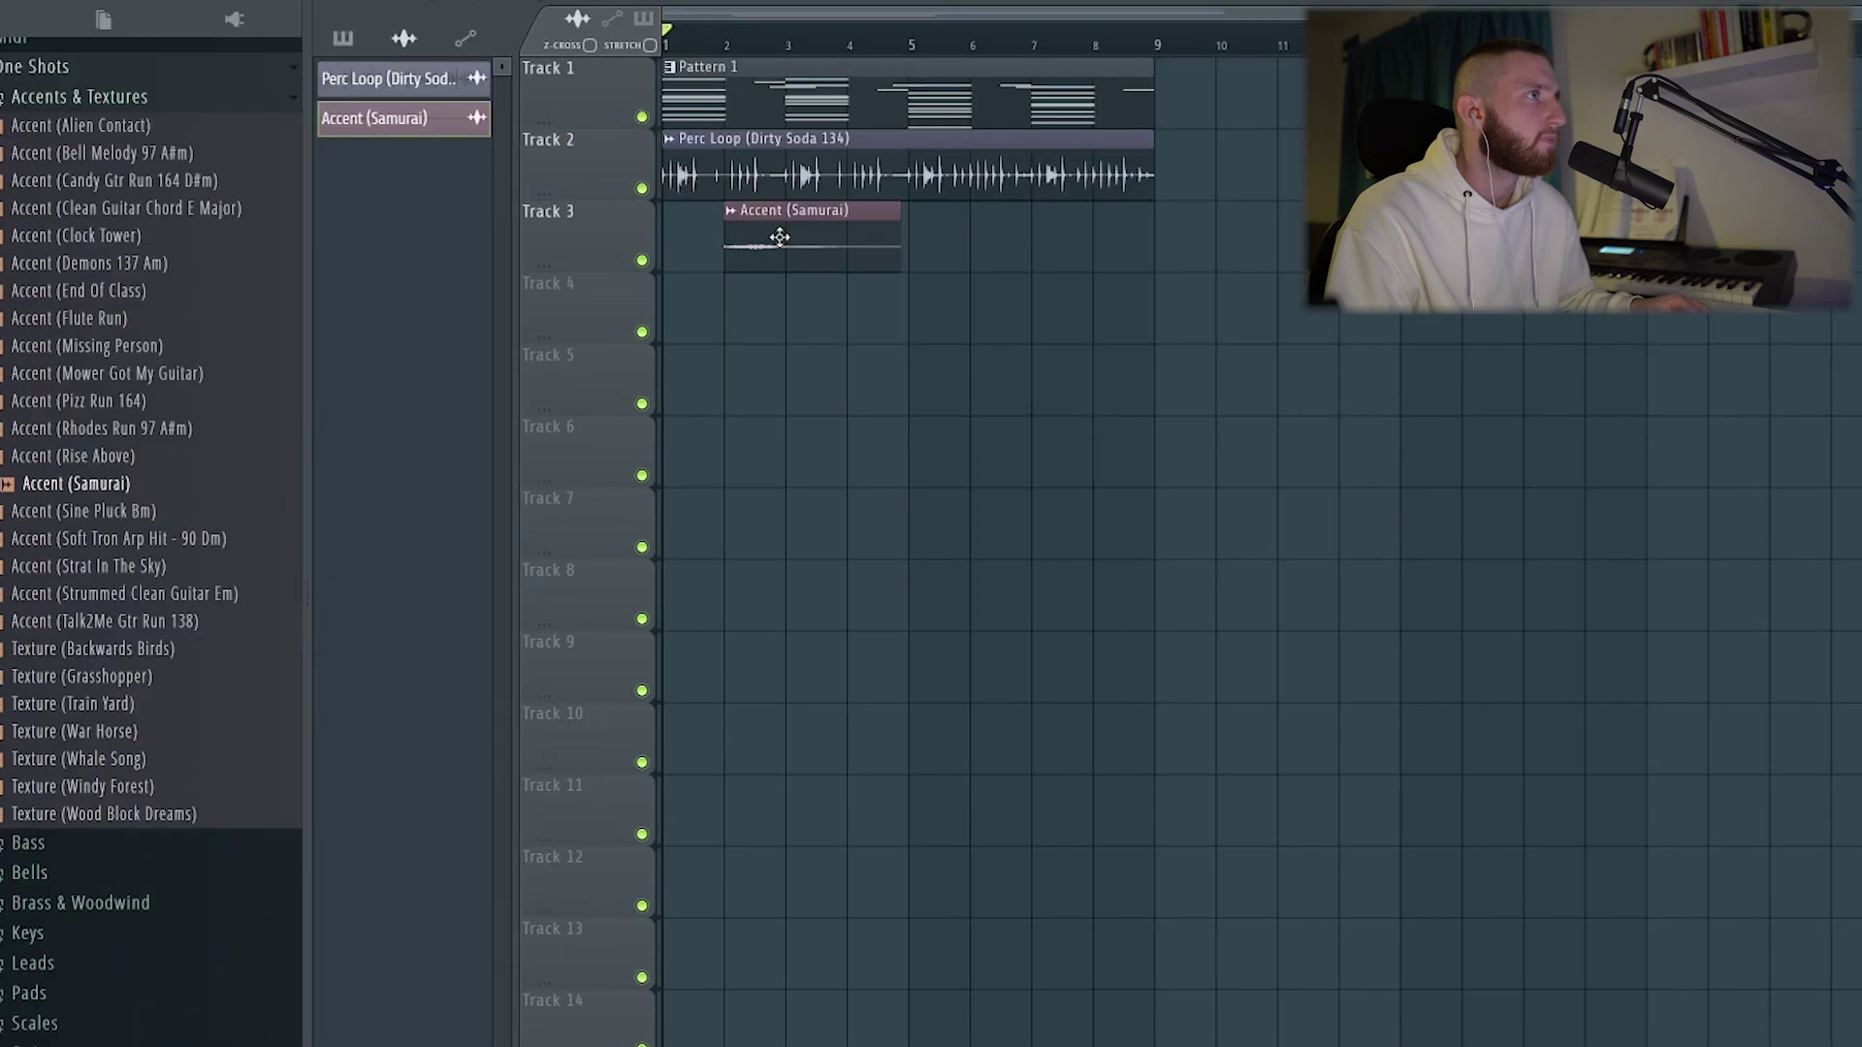
Route the Samurai accent to mixer insert 6, lower its level and add ValhallaVintageVerb to it
double_click(855, 316)
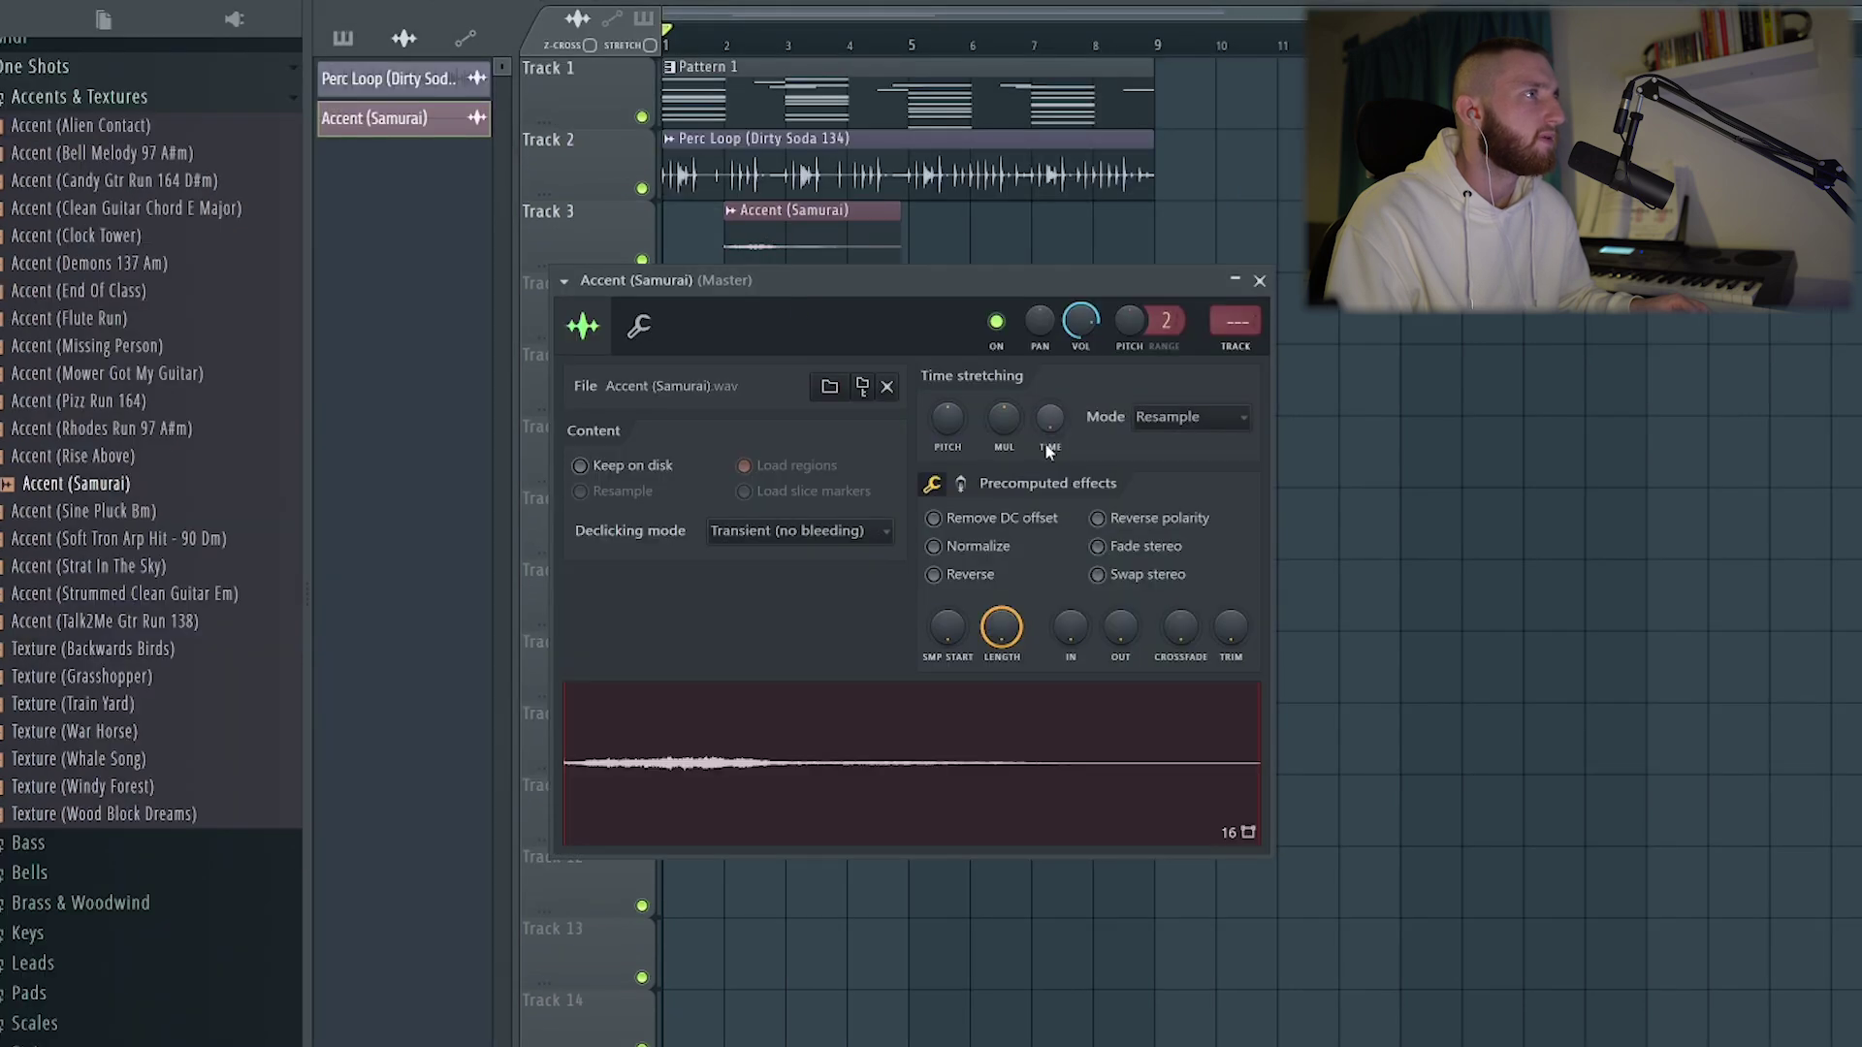
left_click(1237, 351)
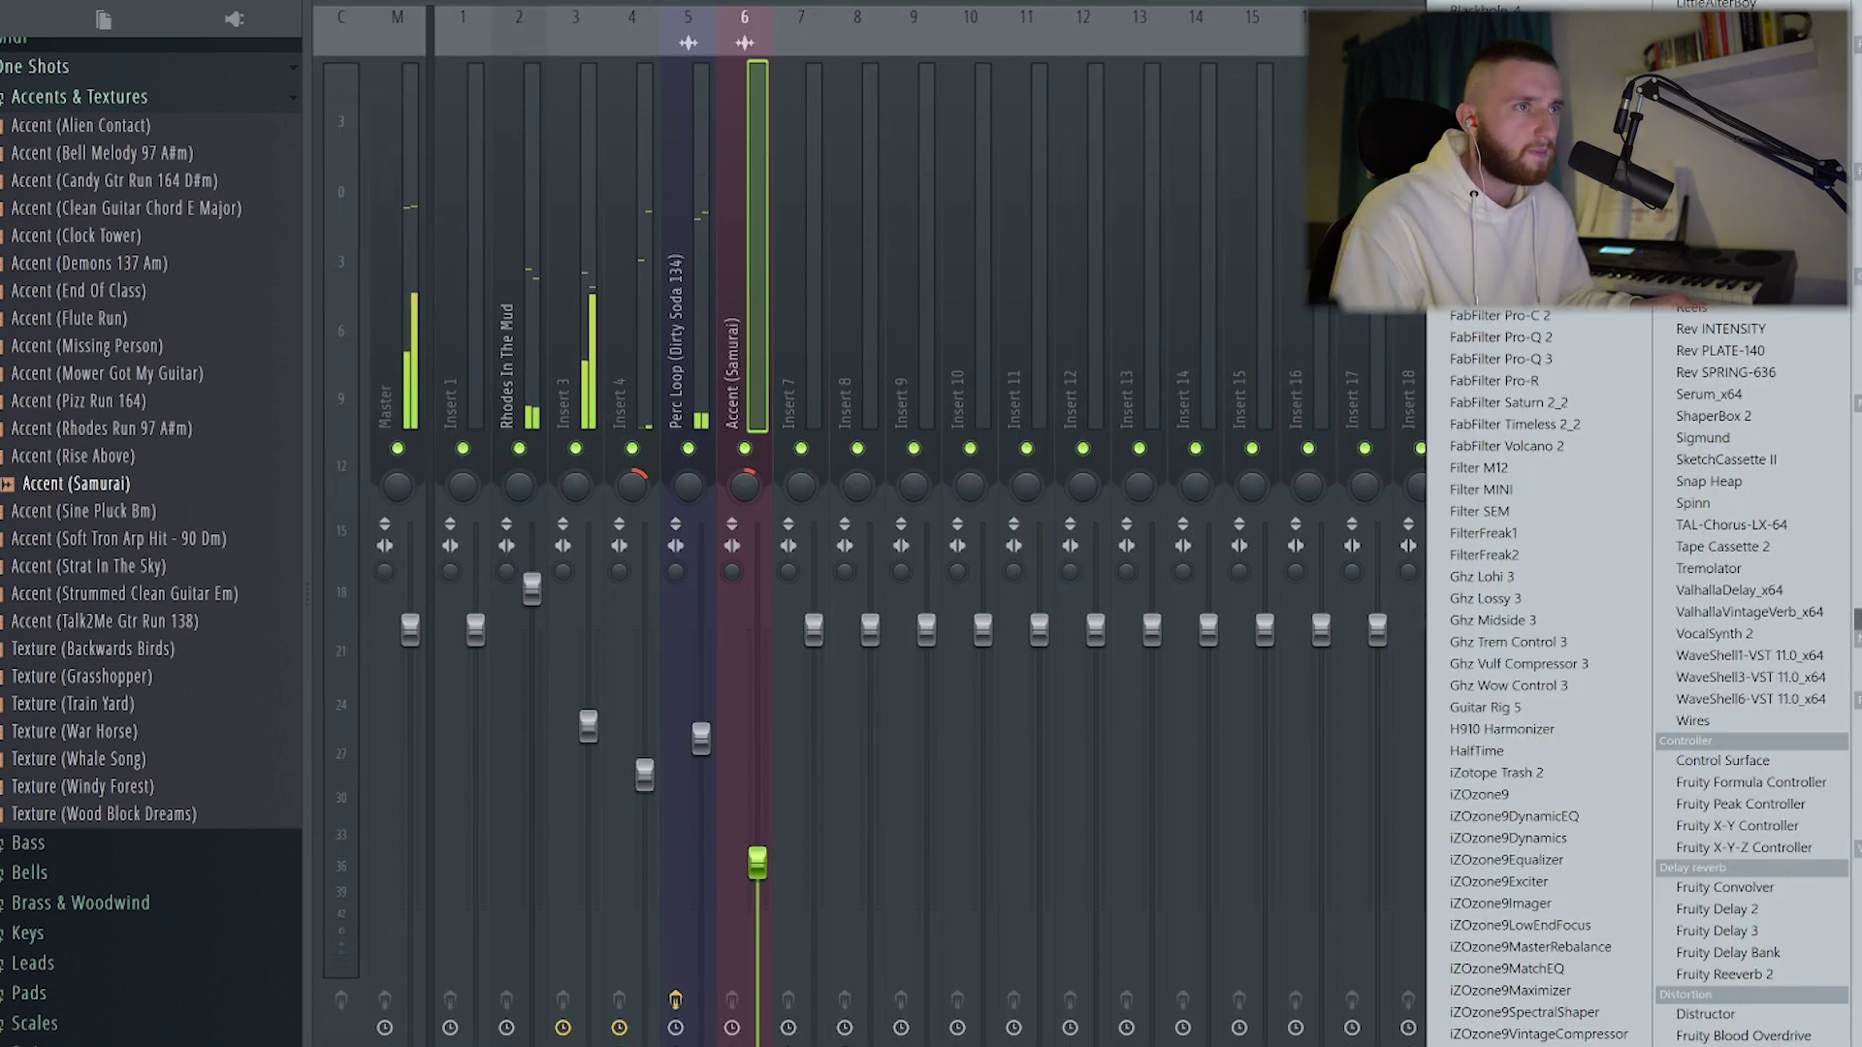
left_click(1750, 612)
left_click_drag(776, 524, 722, 698)
left_click_drag(1629, 606, 1629, 578)
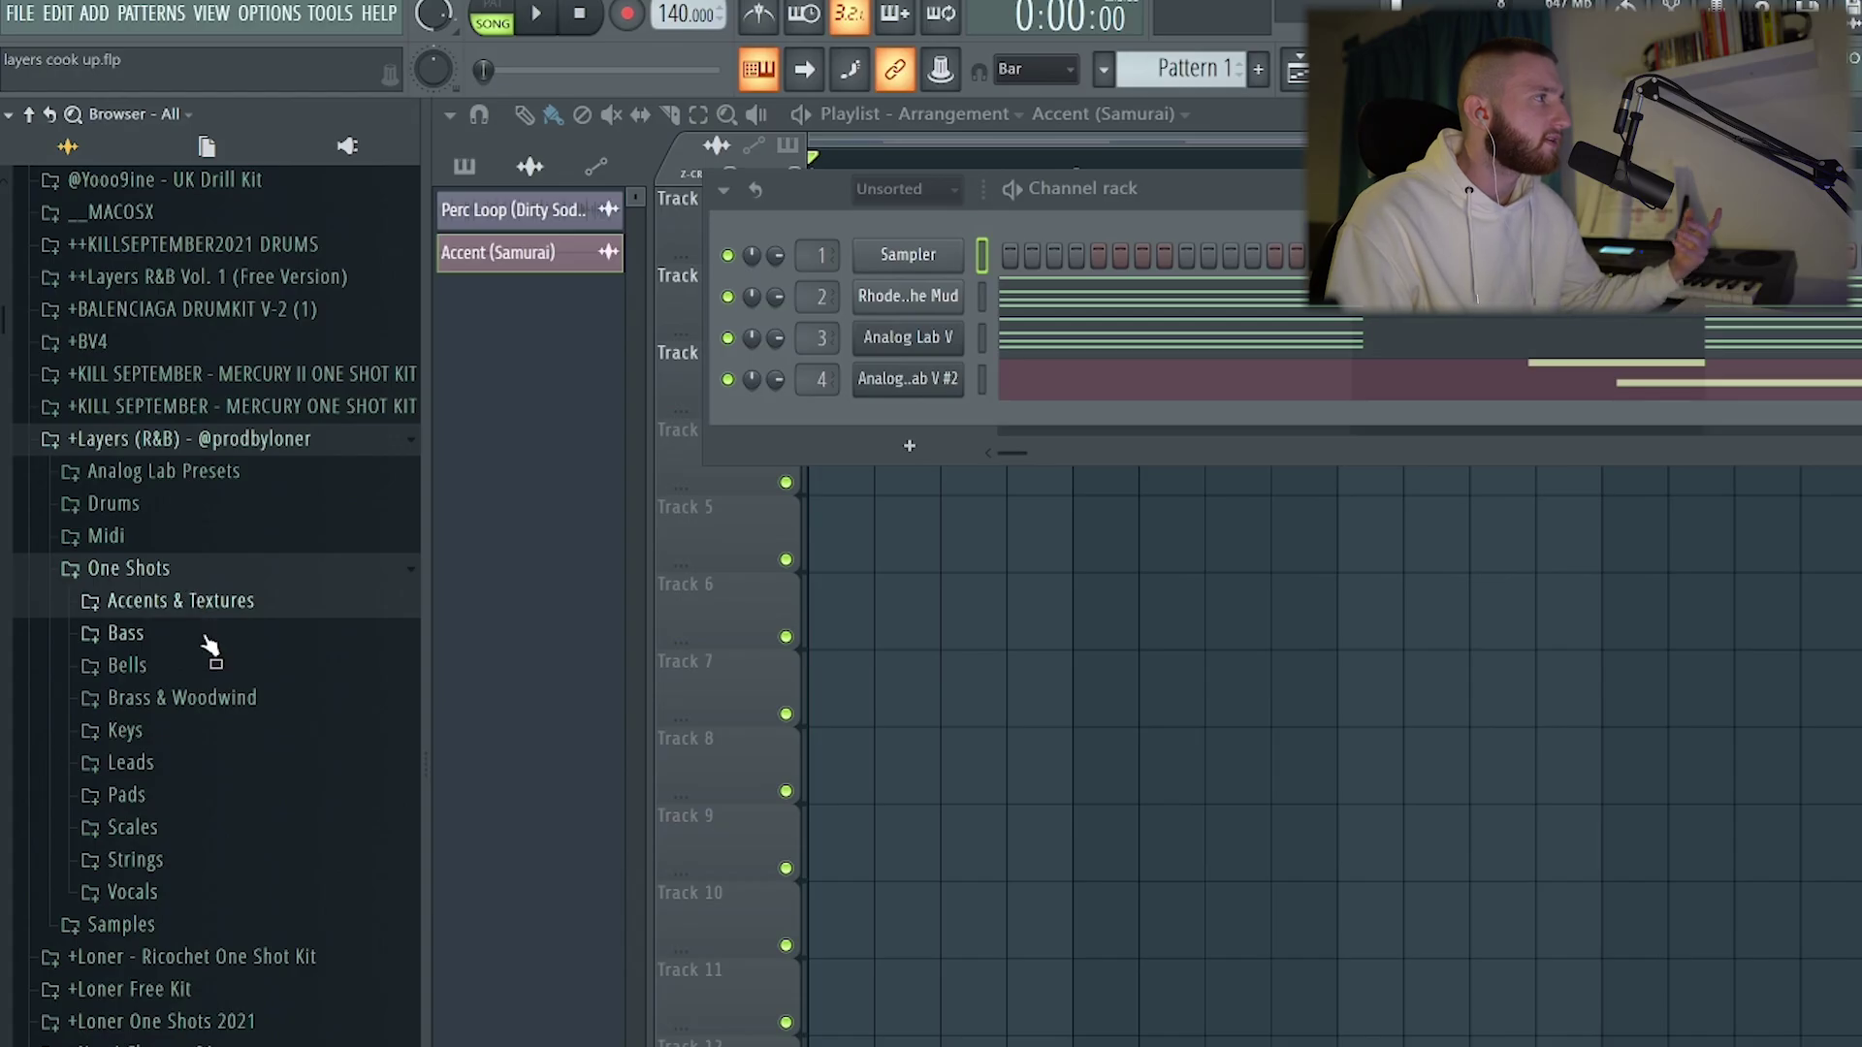
Audition the kit's bass one-shots and add Subby Bass Guitar to the channel rack
left_click(126, 633)
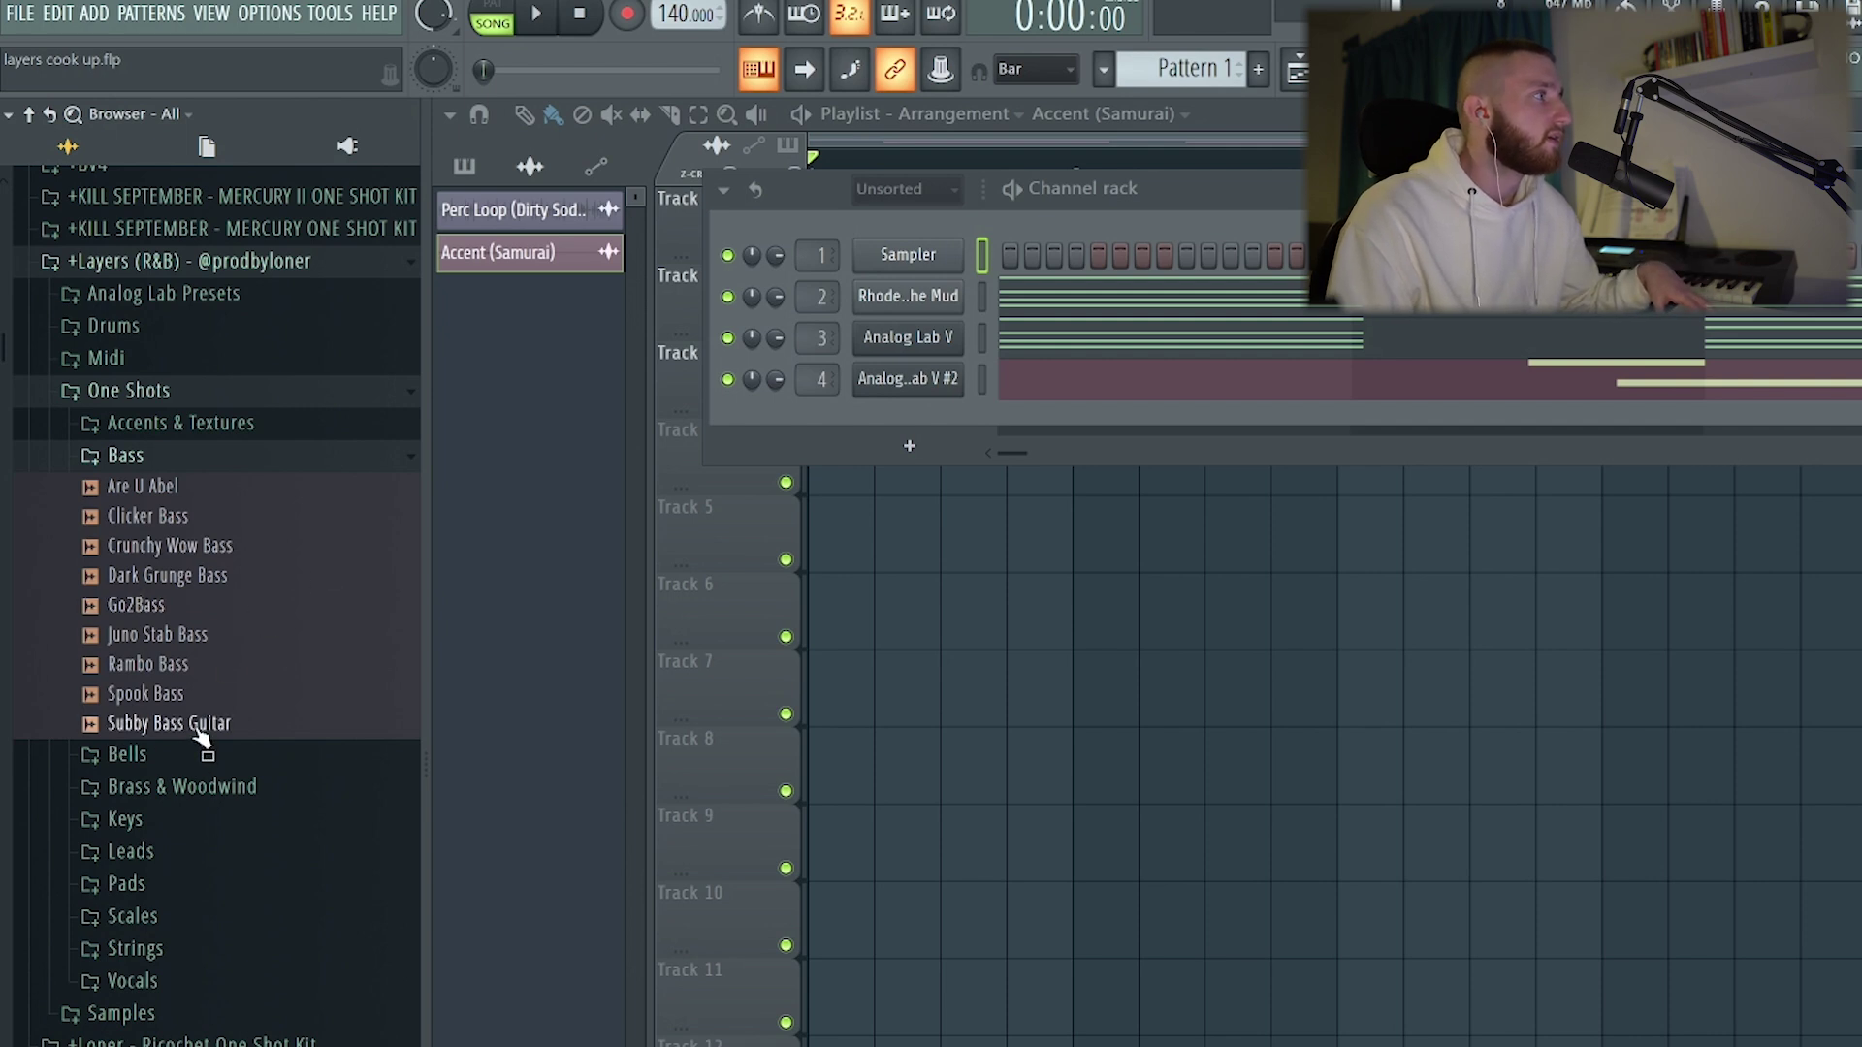
left_click(168, 697)
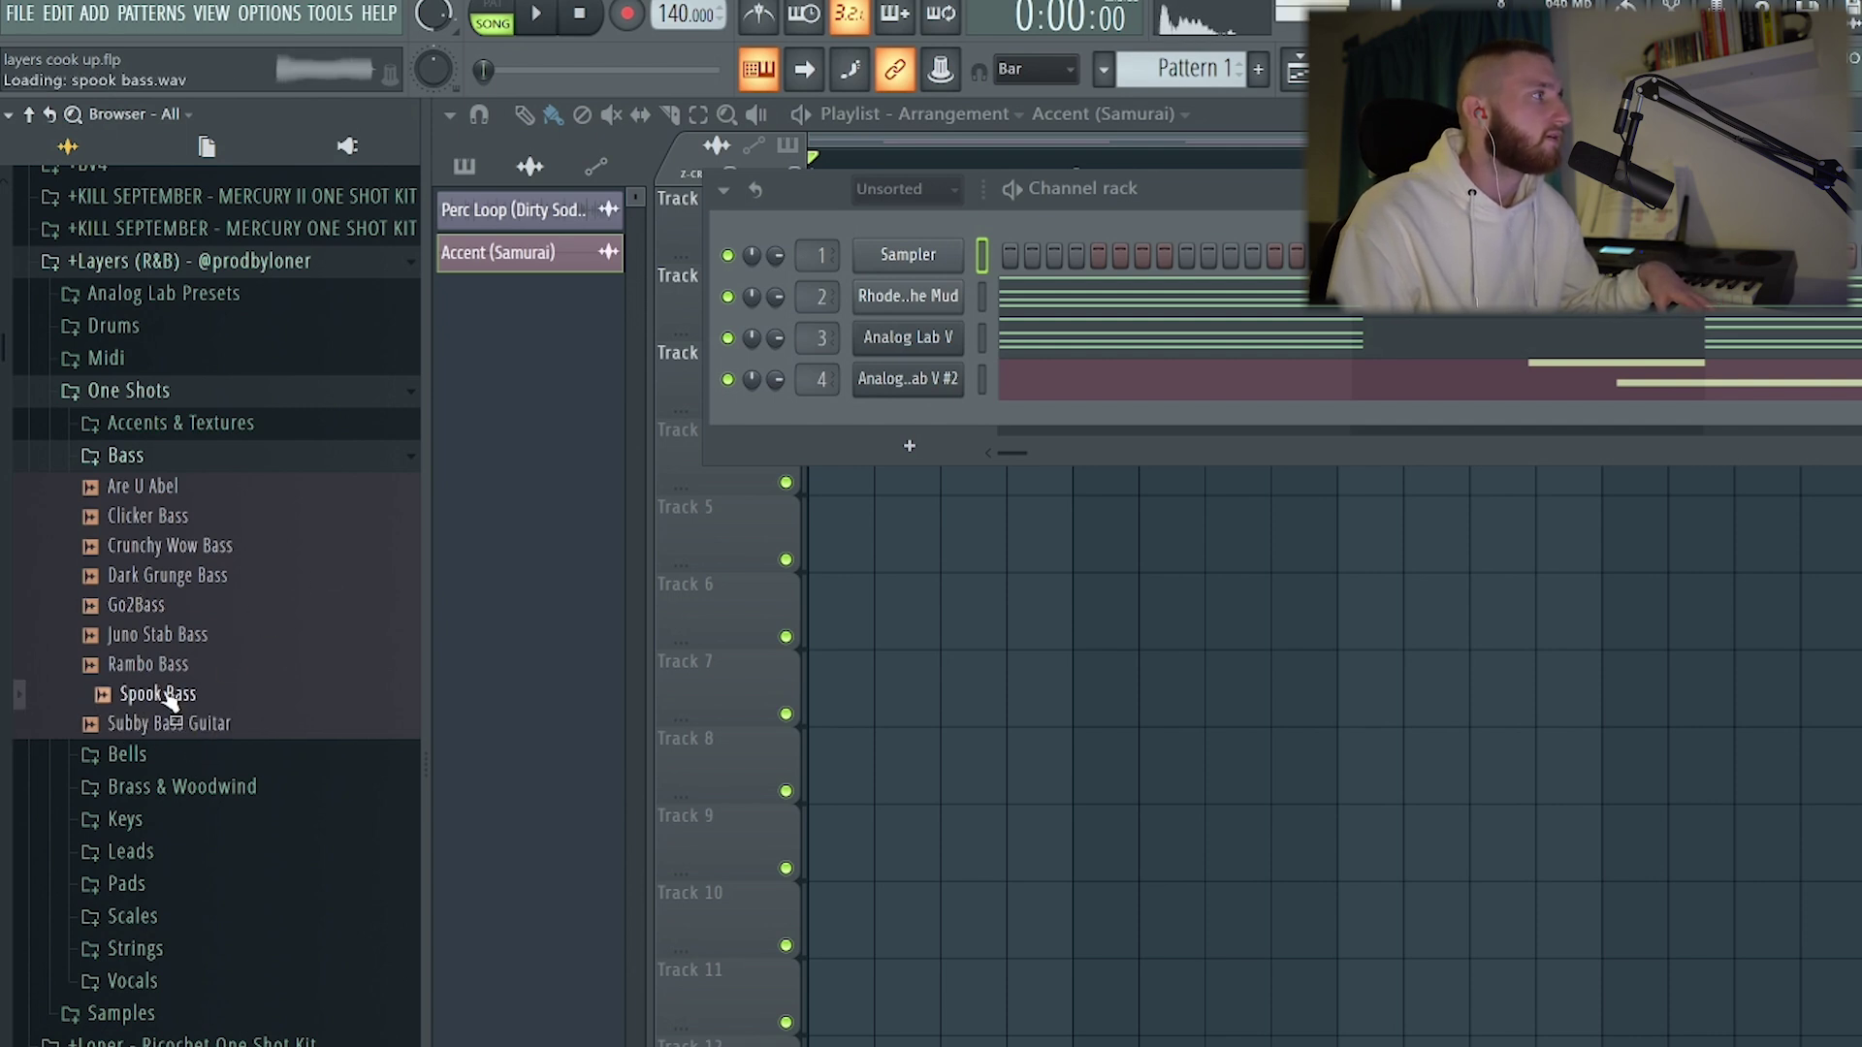
left_click_drag(158, 665, 165, 681)
left_click_drag(208, 739, 927, 432)
Draw half-bar bass notes D5 at bars 1 and 3, A4 at bar 5 and C5 at bar 7 for Subby Bass Guitar
left_click(550, 762)
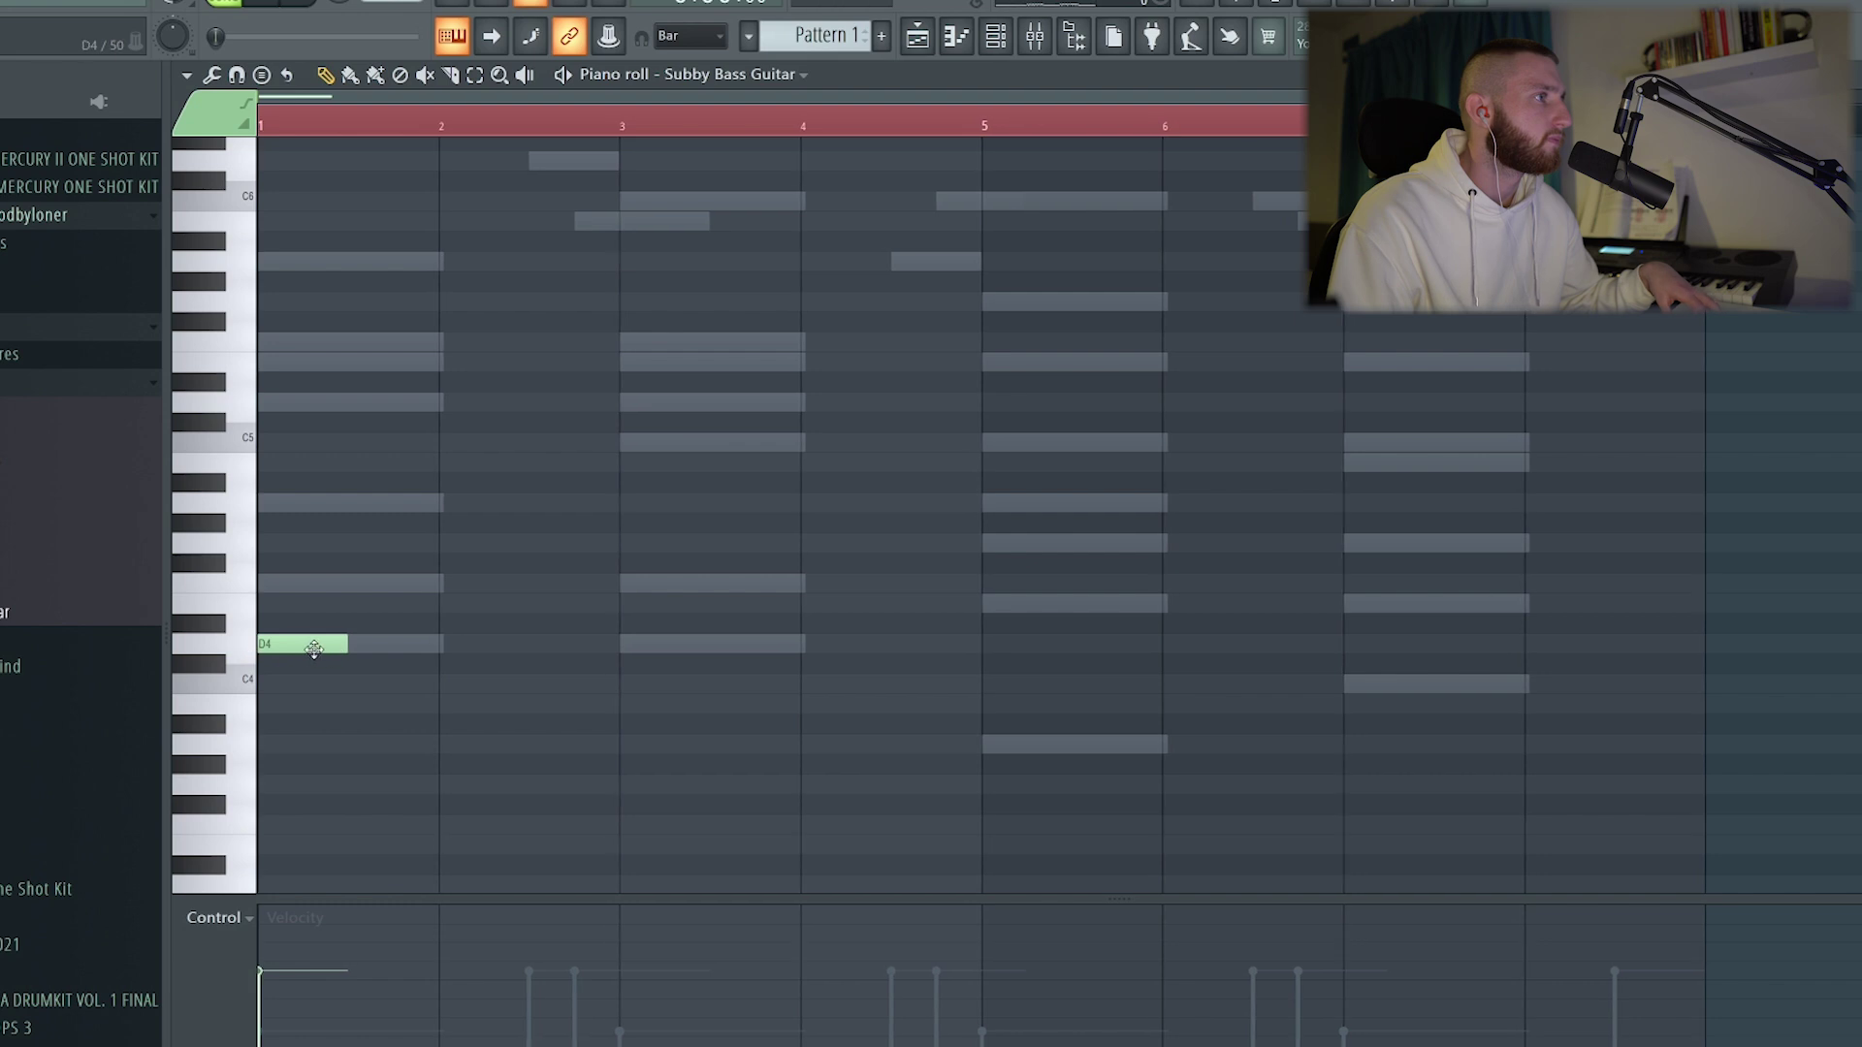
left_click_drag(317, 649, 640, 642)
left_click_drag(289, 649, 959, 646)
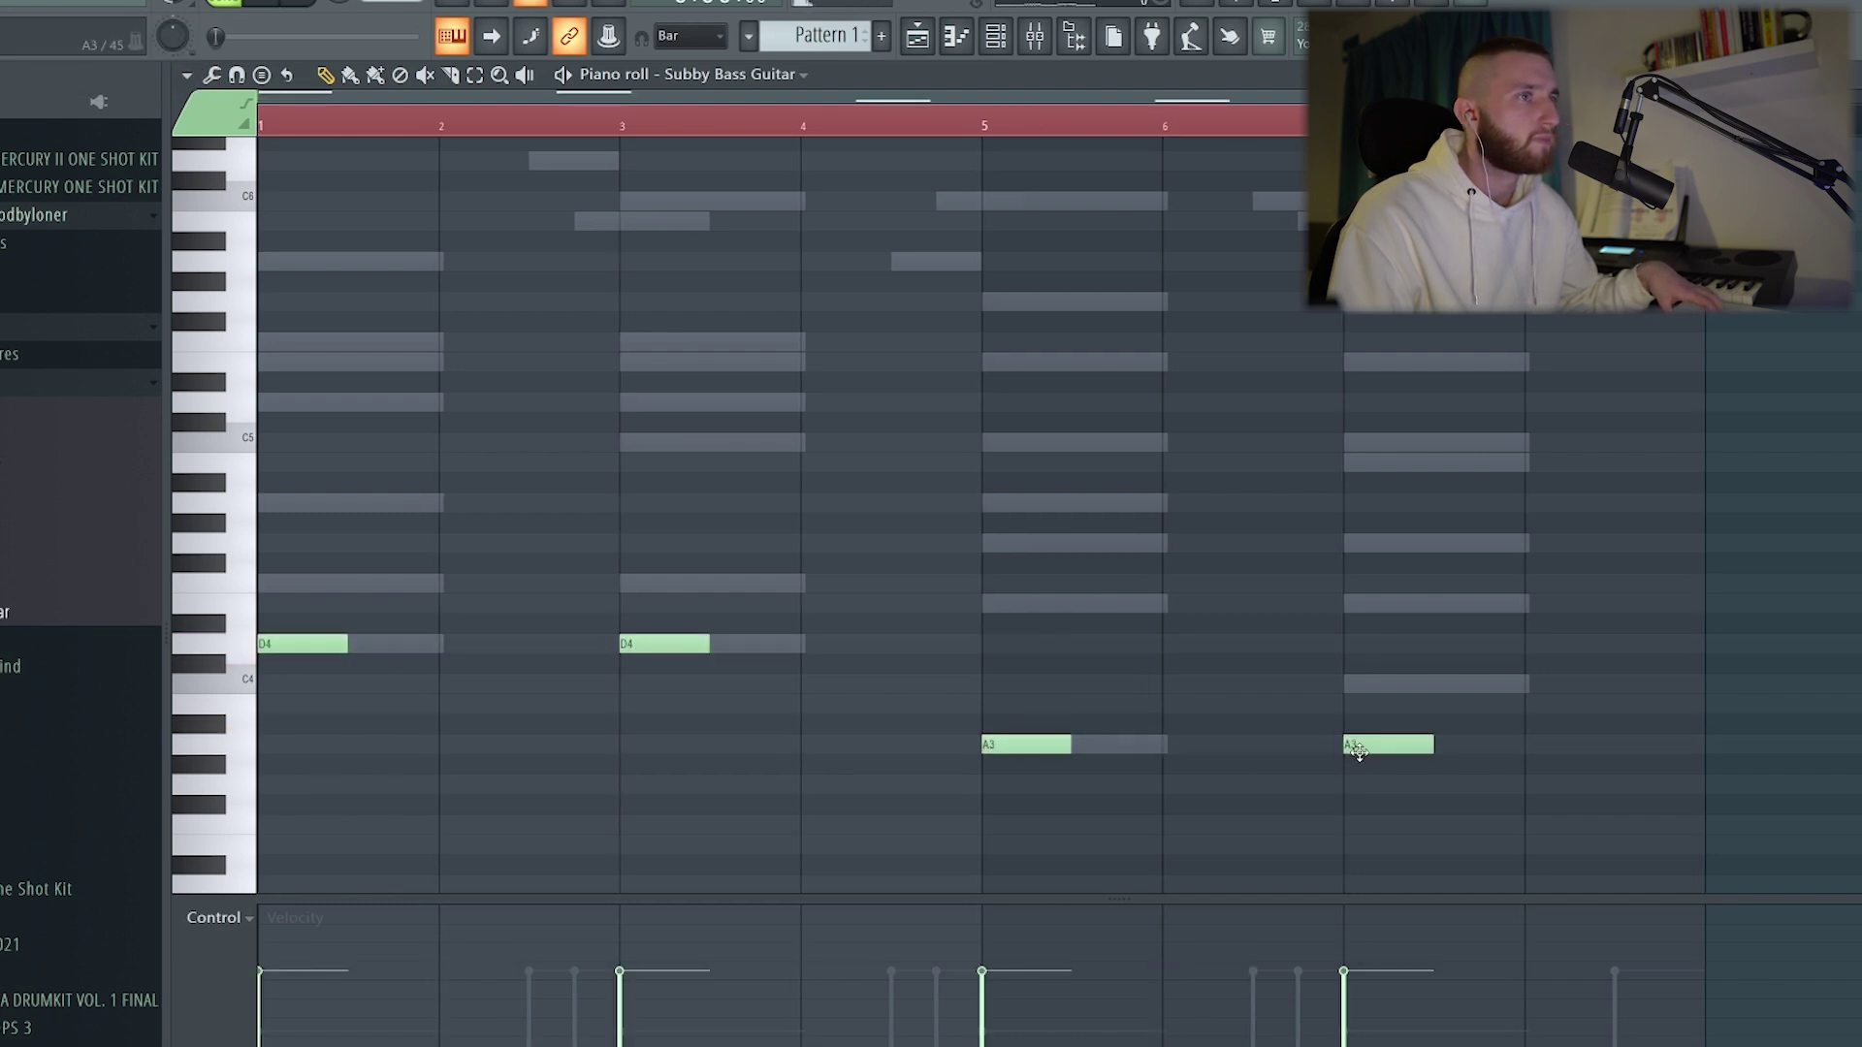
scroll(1388, 676, "down", 3)
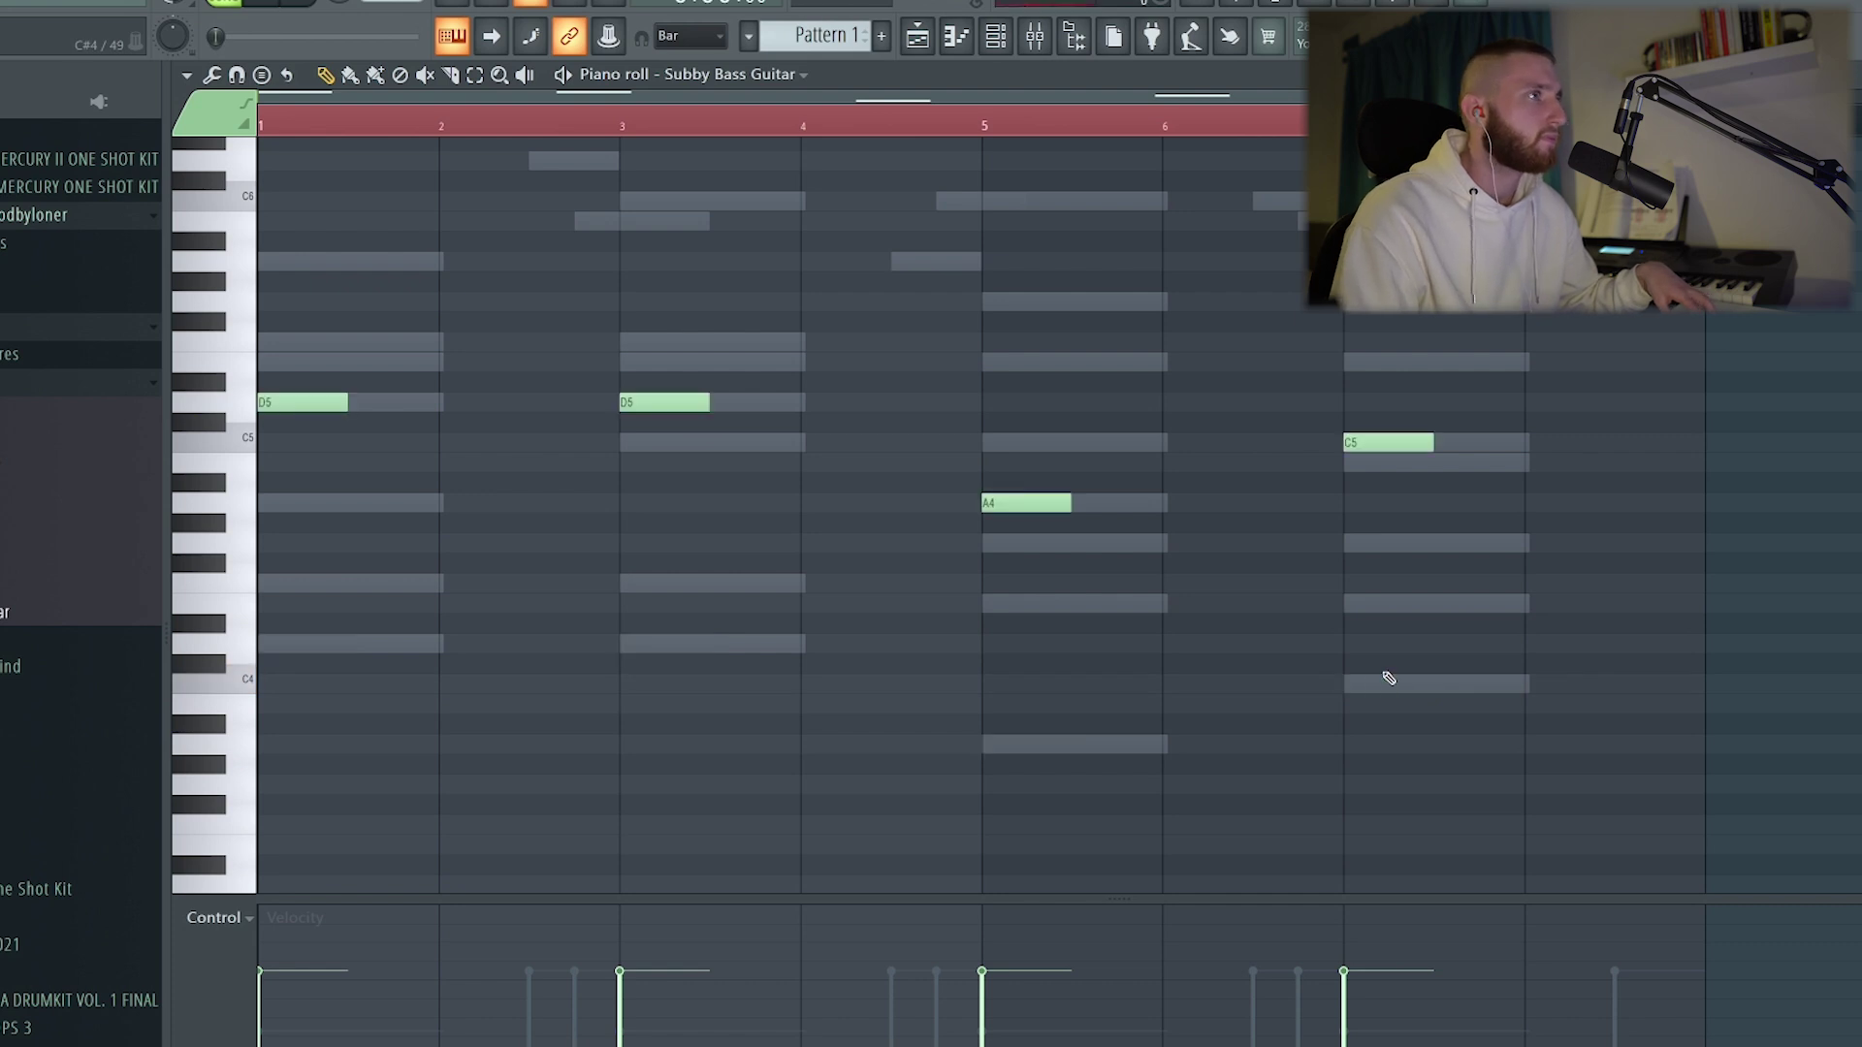
Play the beat with the mixer open and slightly lower the Accent (Samurai) level
key("space")
key("F9")
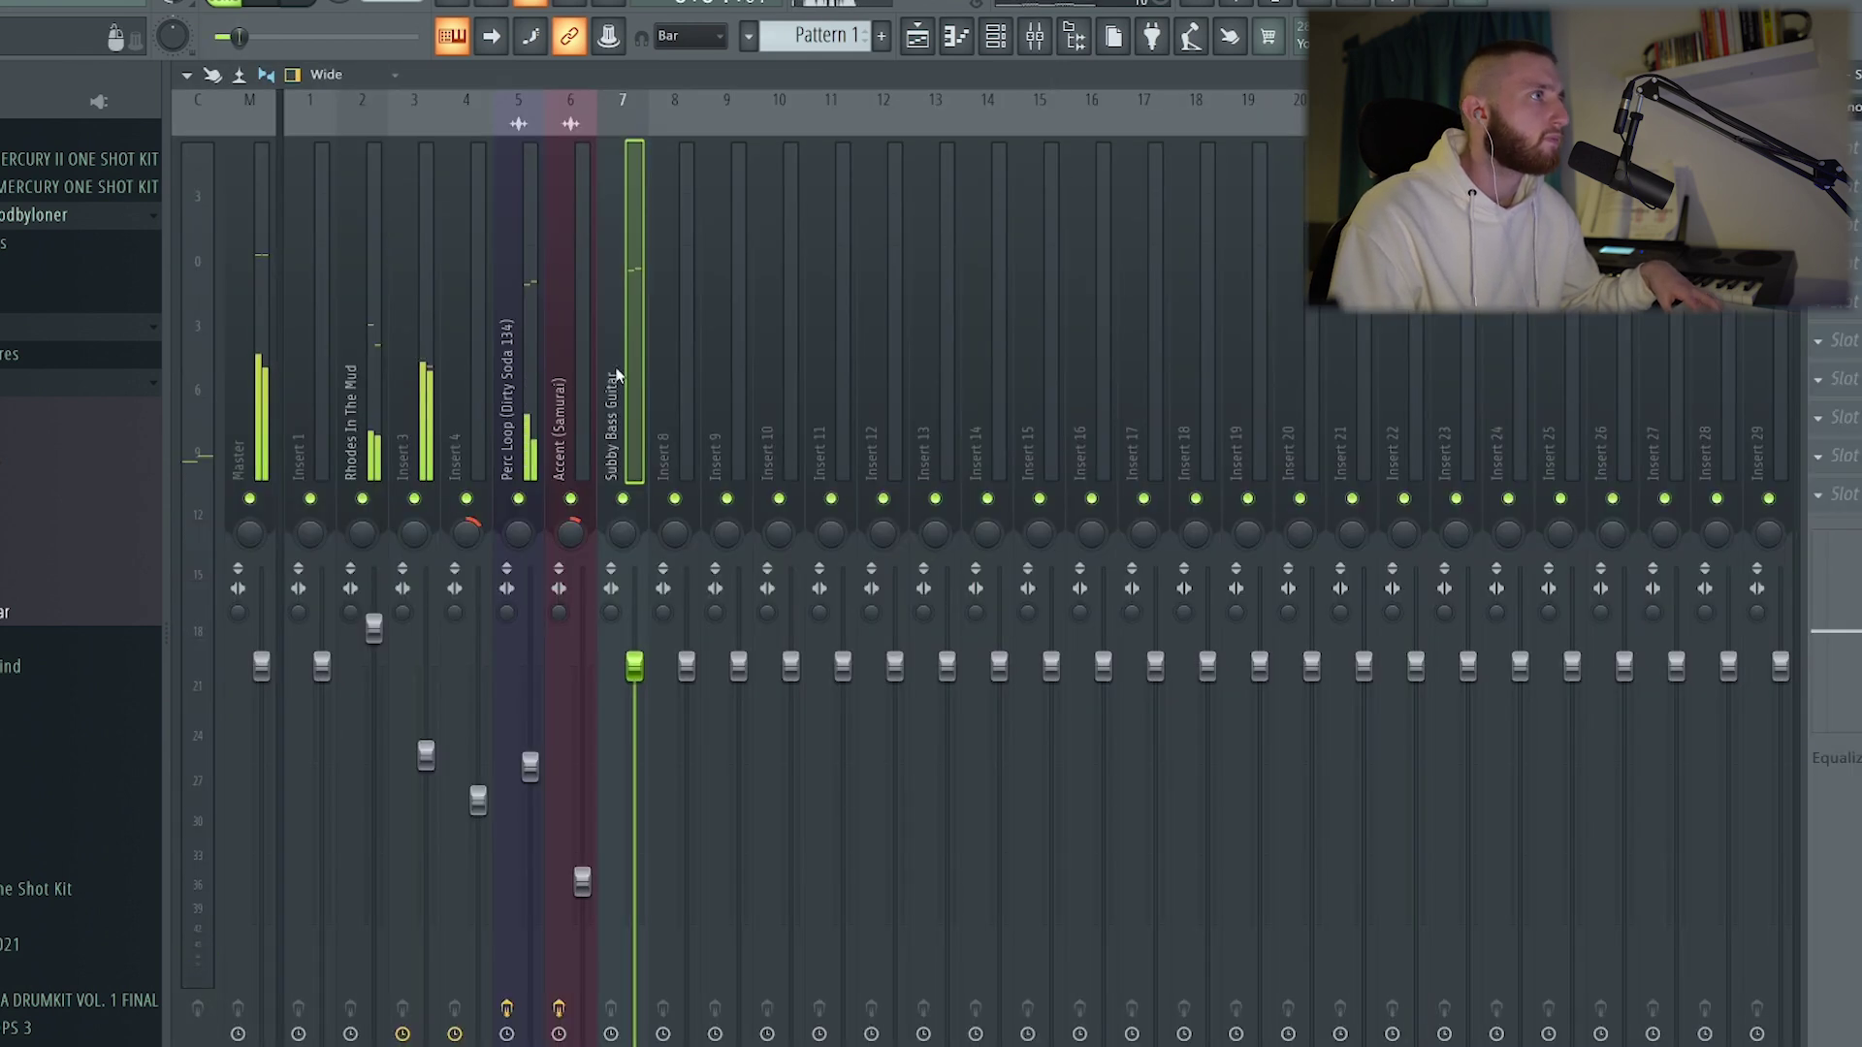
left_click(576, 857)
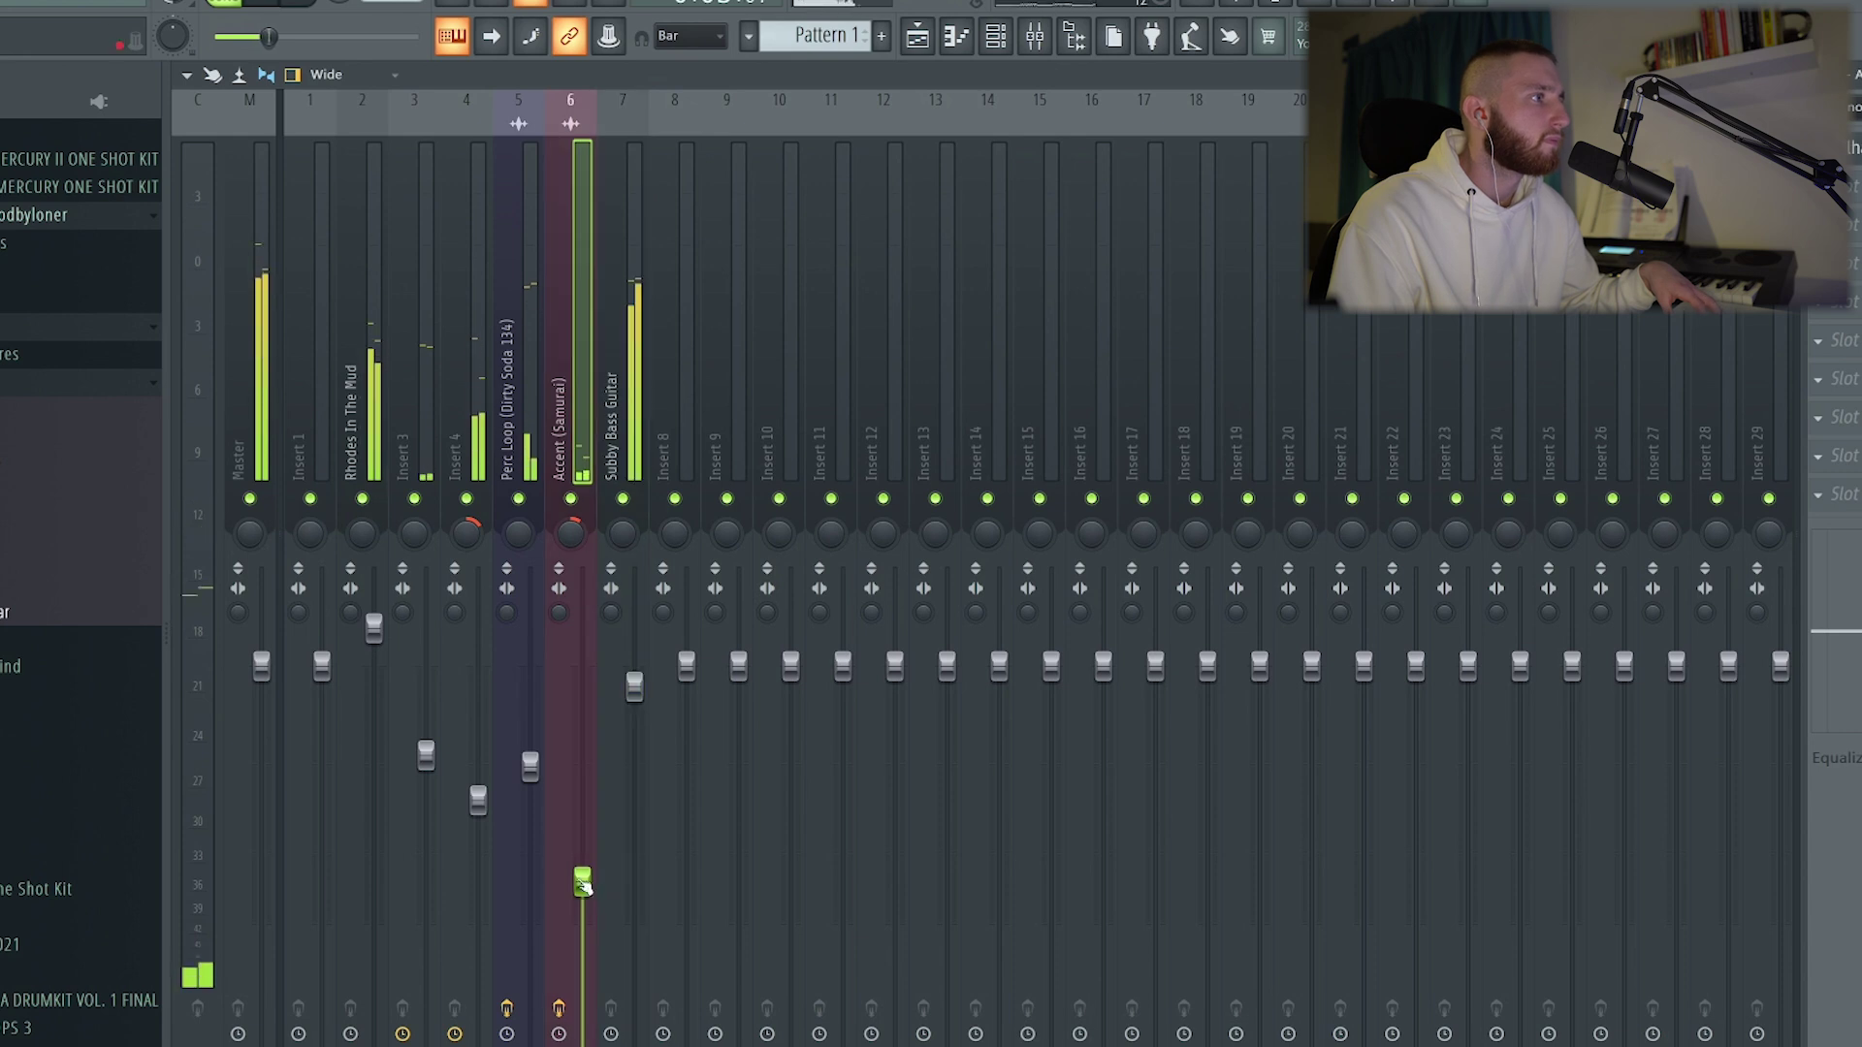
left_click(608, 521)
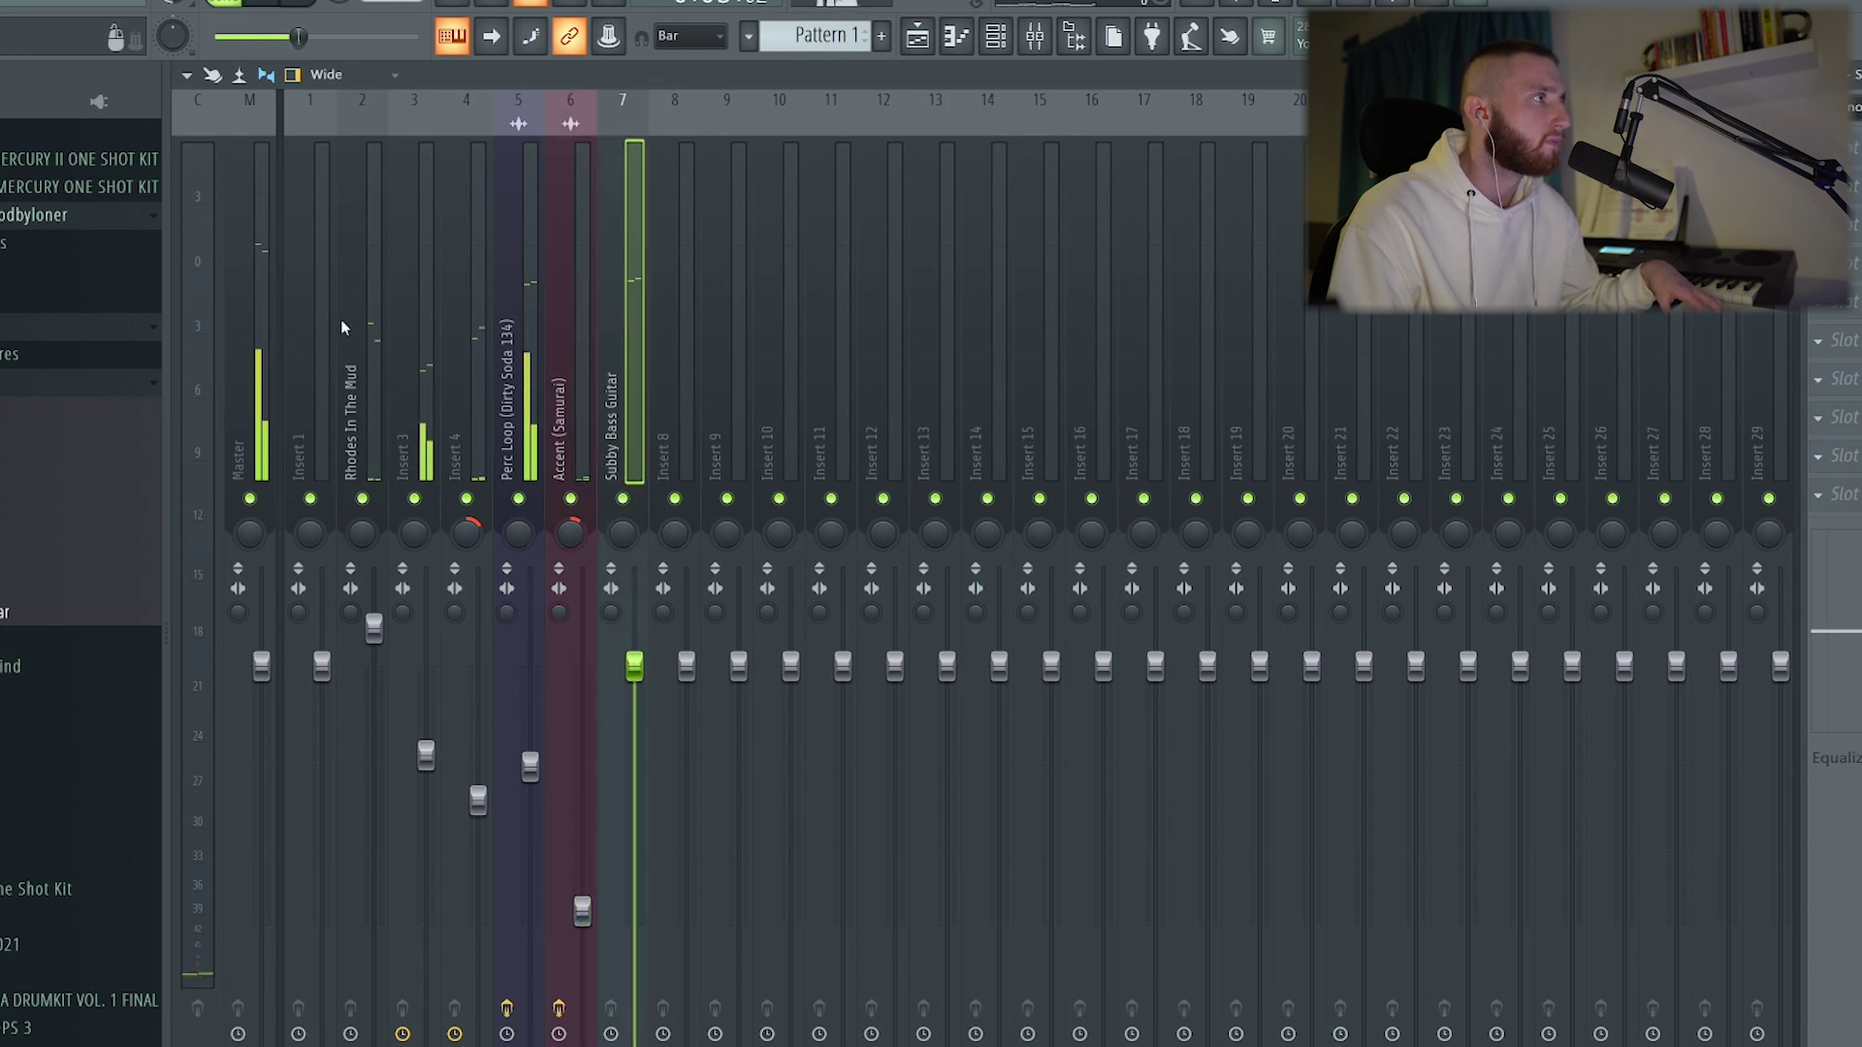
Add FabFilter Pro-Q 3 to the Rhodes In The Mud insert, load the 808 Cut preset and raise its low-cut frequency
left_click(360, 372)
left_click(1833, 340)
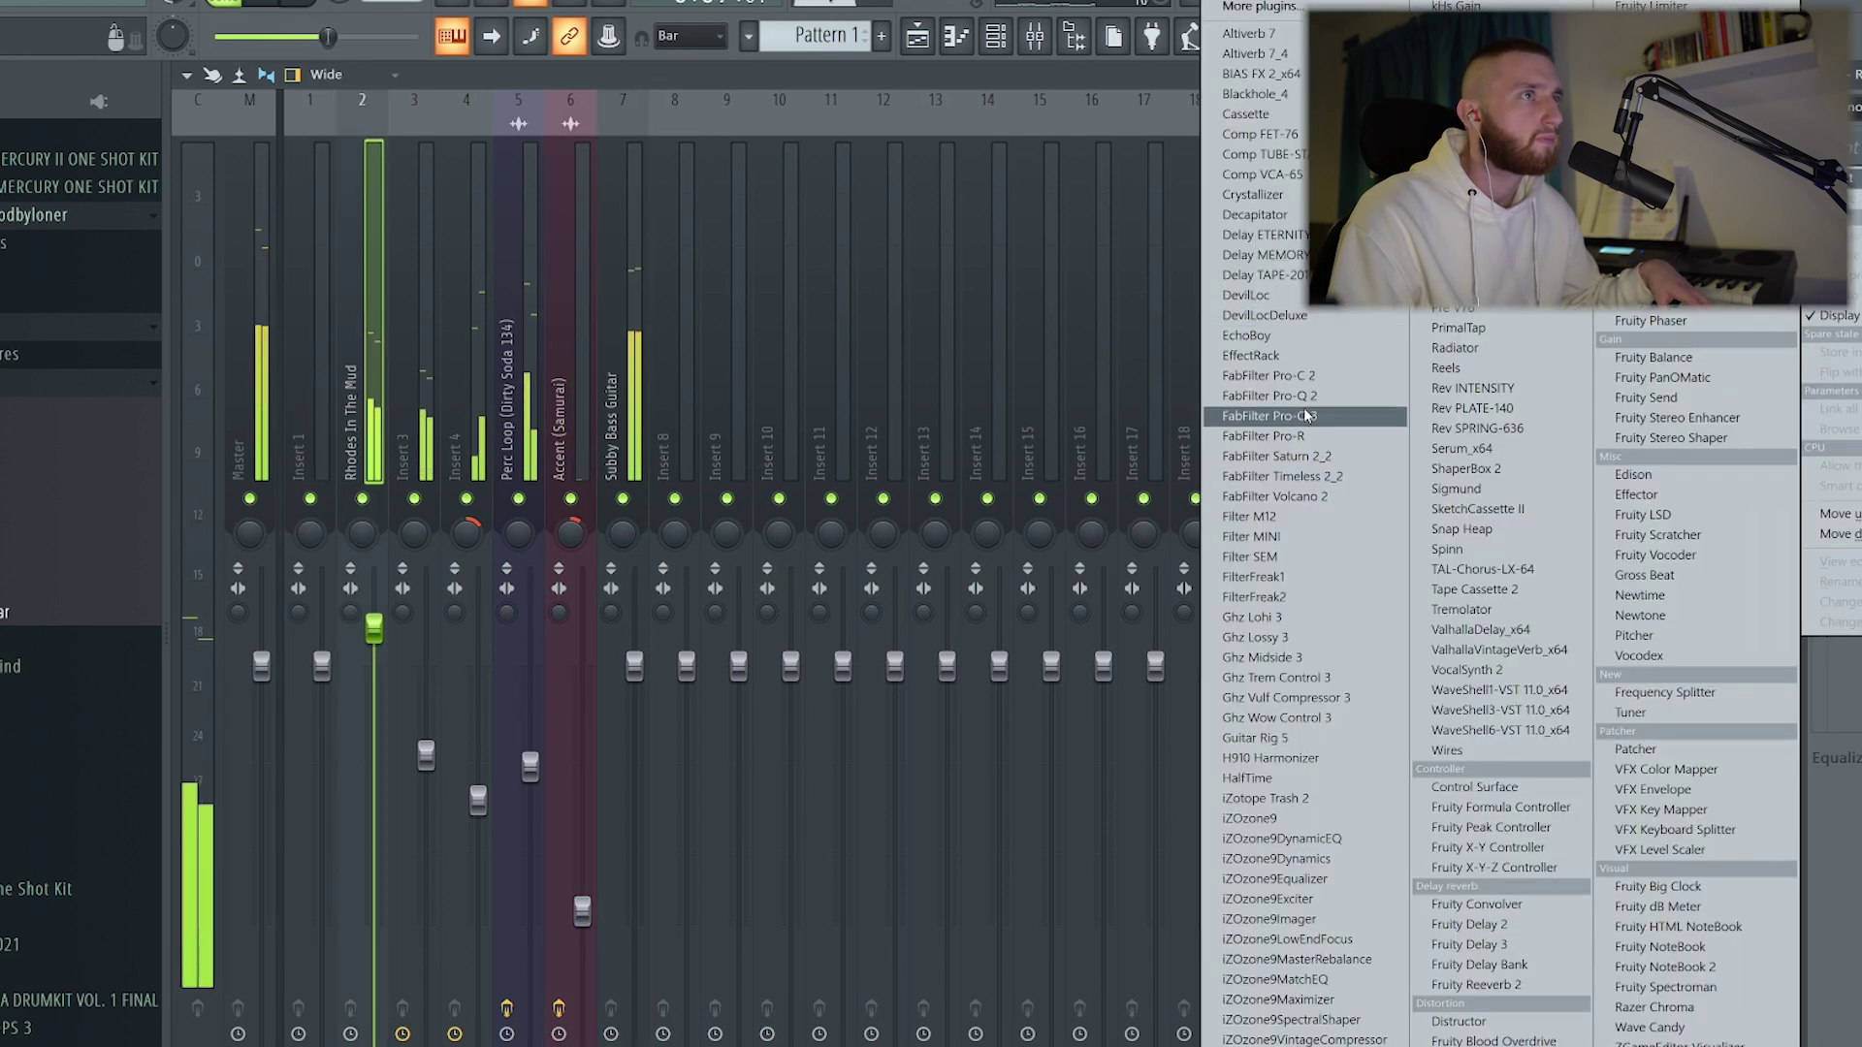
left_click(1261, 399)
left_click(1057, 351)
left_click(1060, 445)
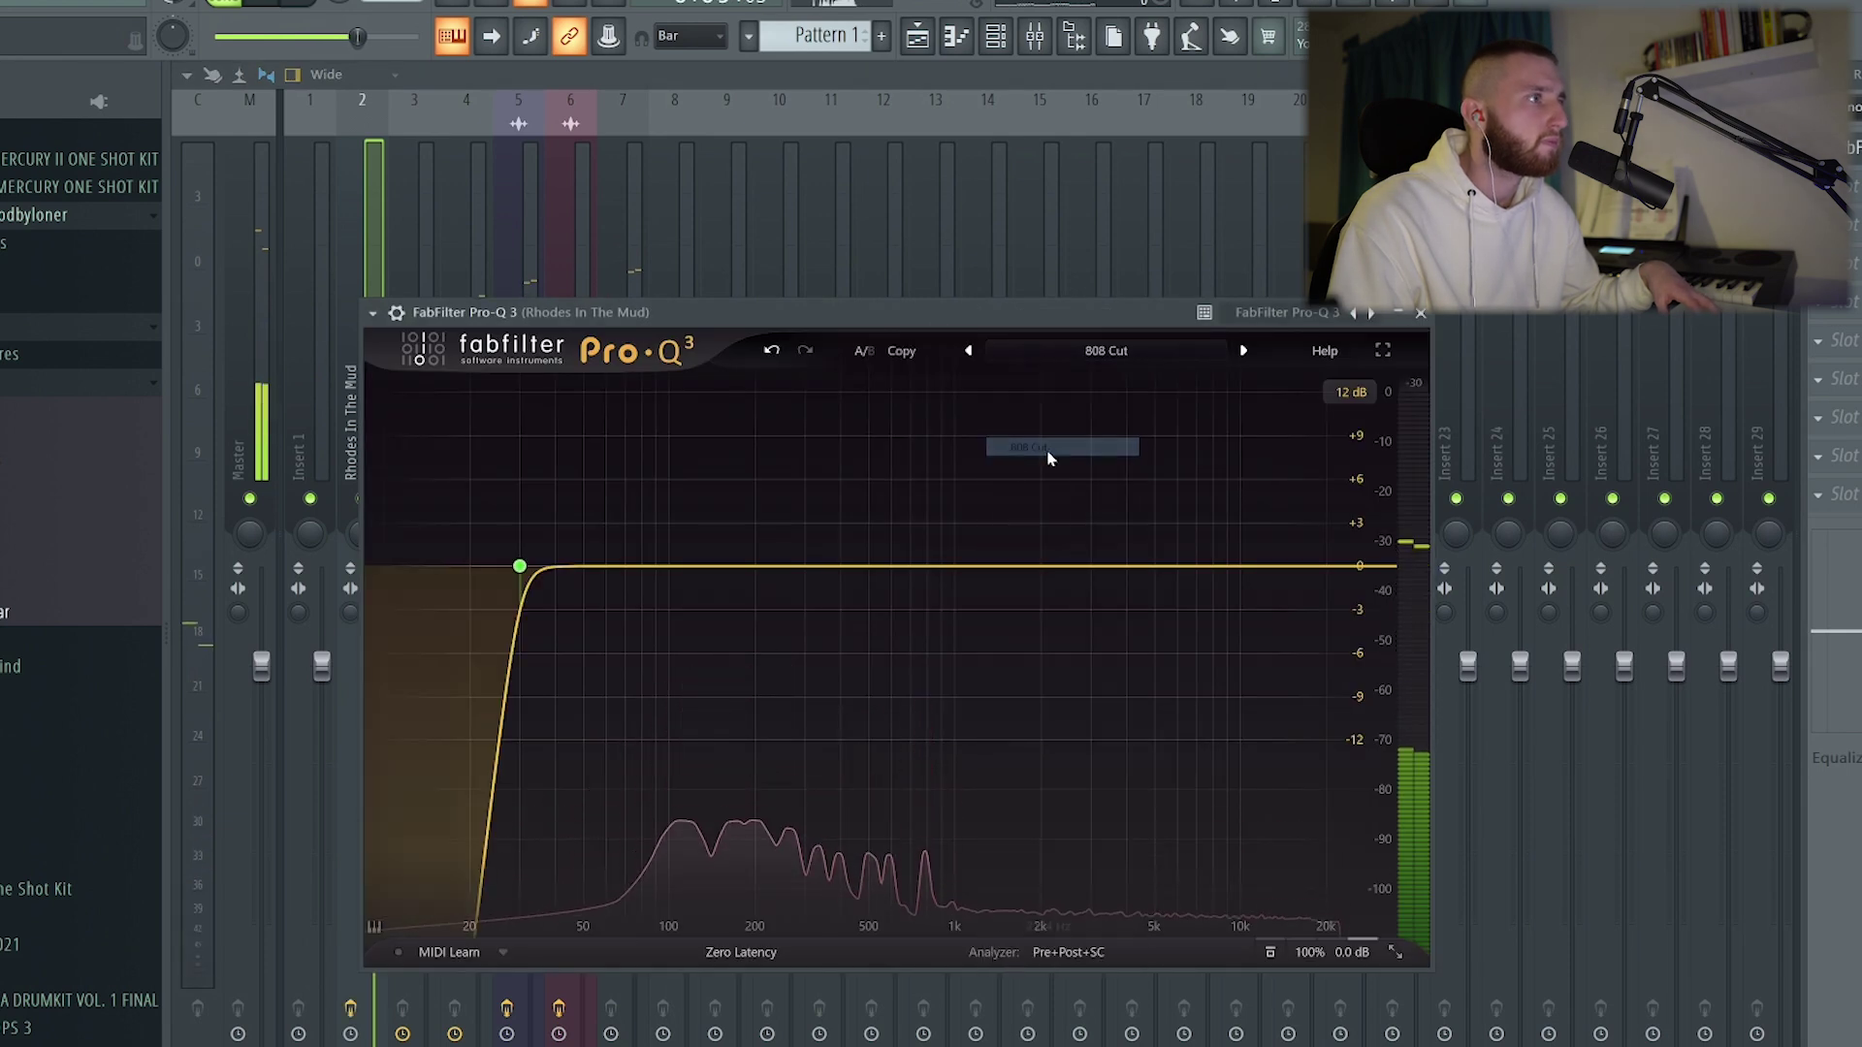
left_click_drag(520, 565, 786, 521)
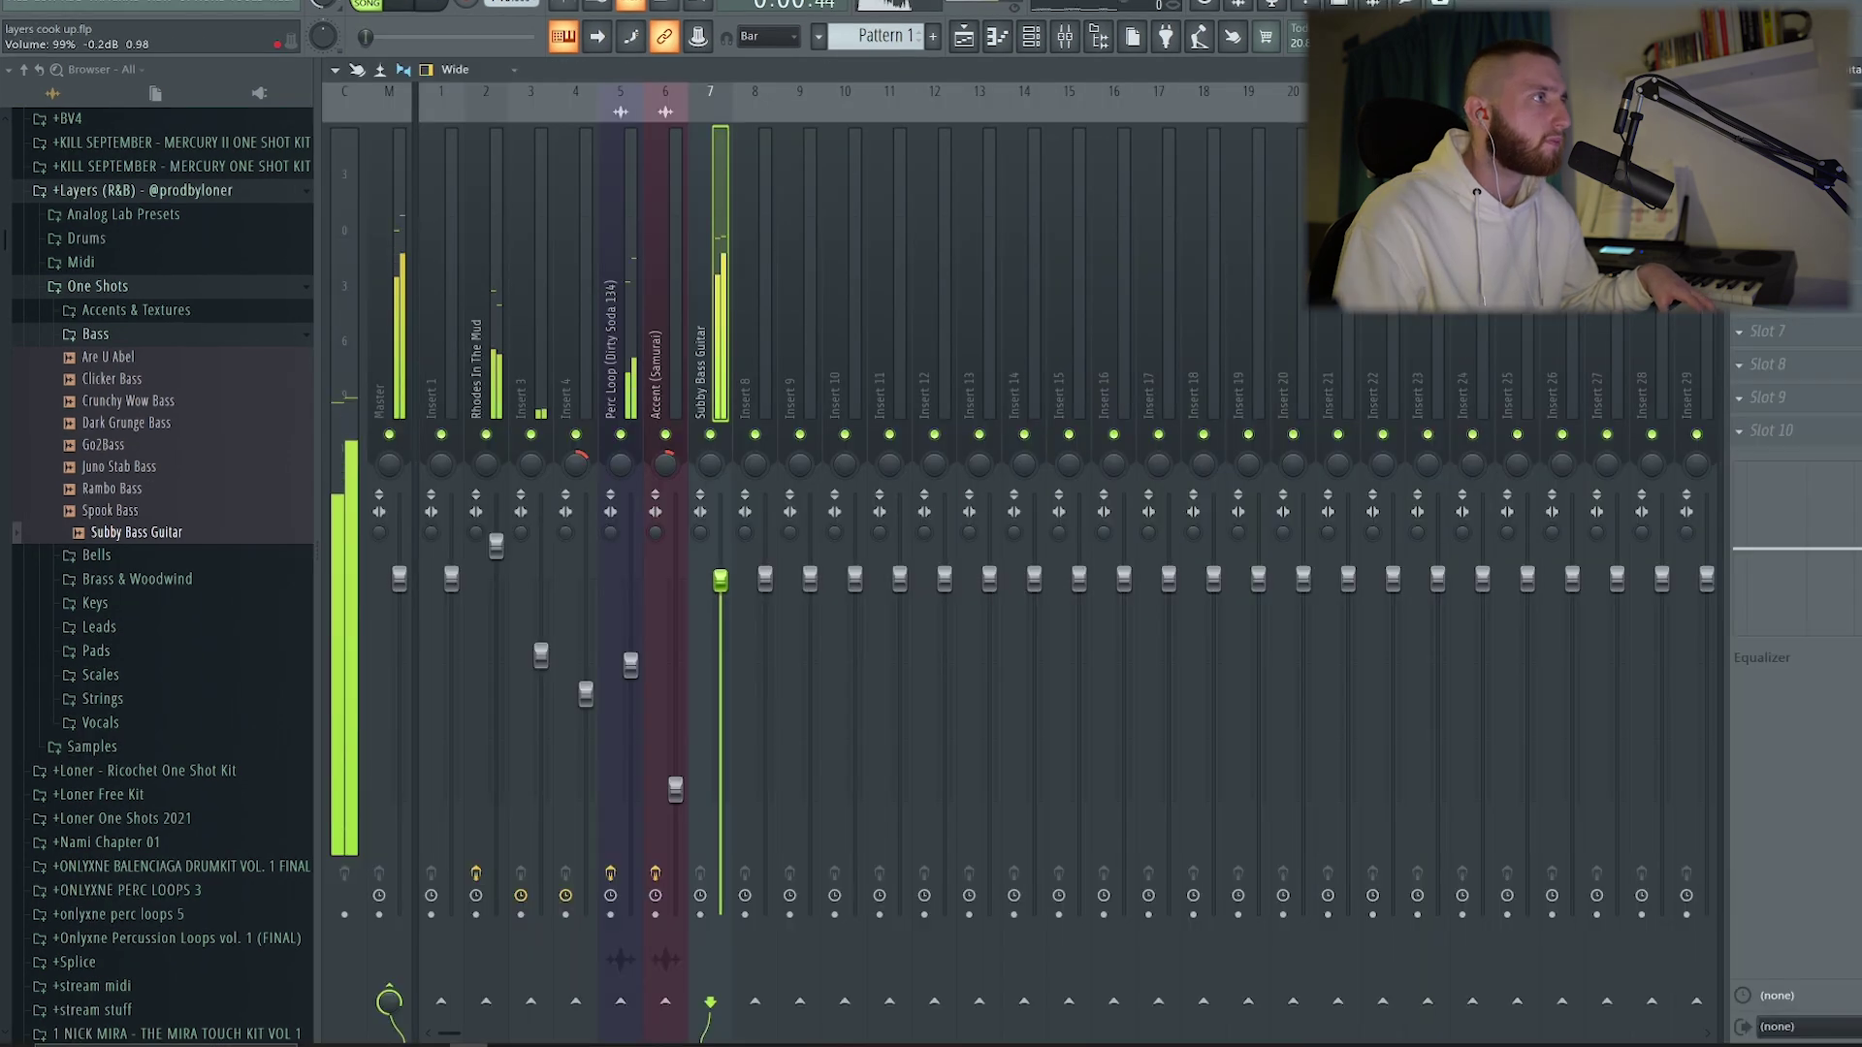
Slightly lower the perc loop, raise the Samurai accent and return the bass fader to its default level
left_click_drag(719, 593, 630, 700)
left_click(676, 785)
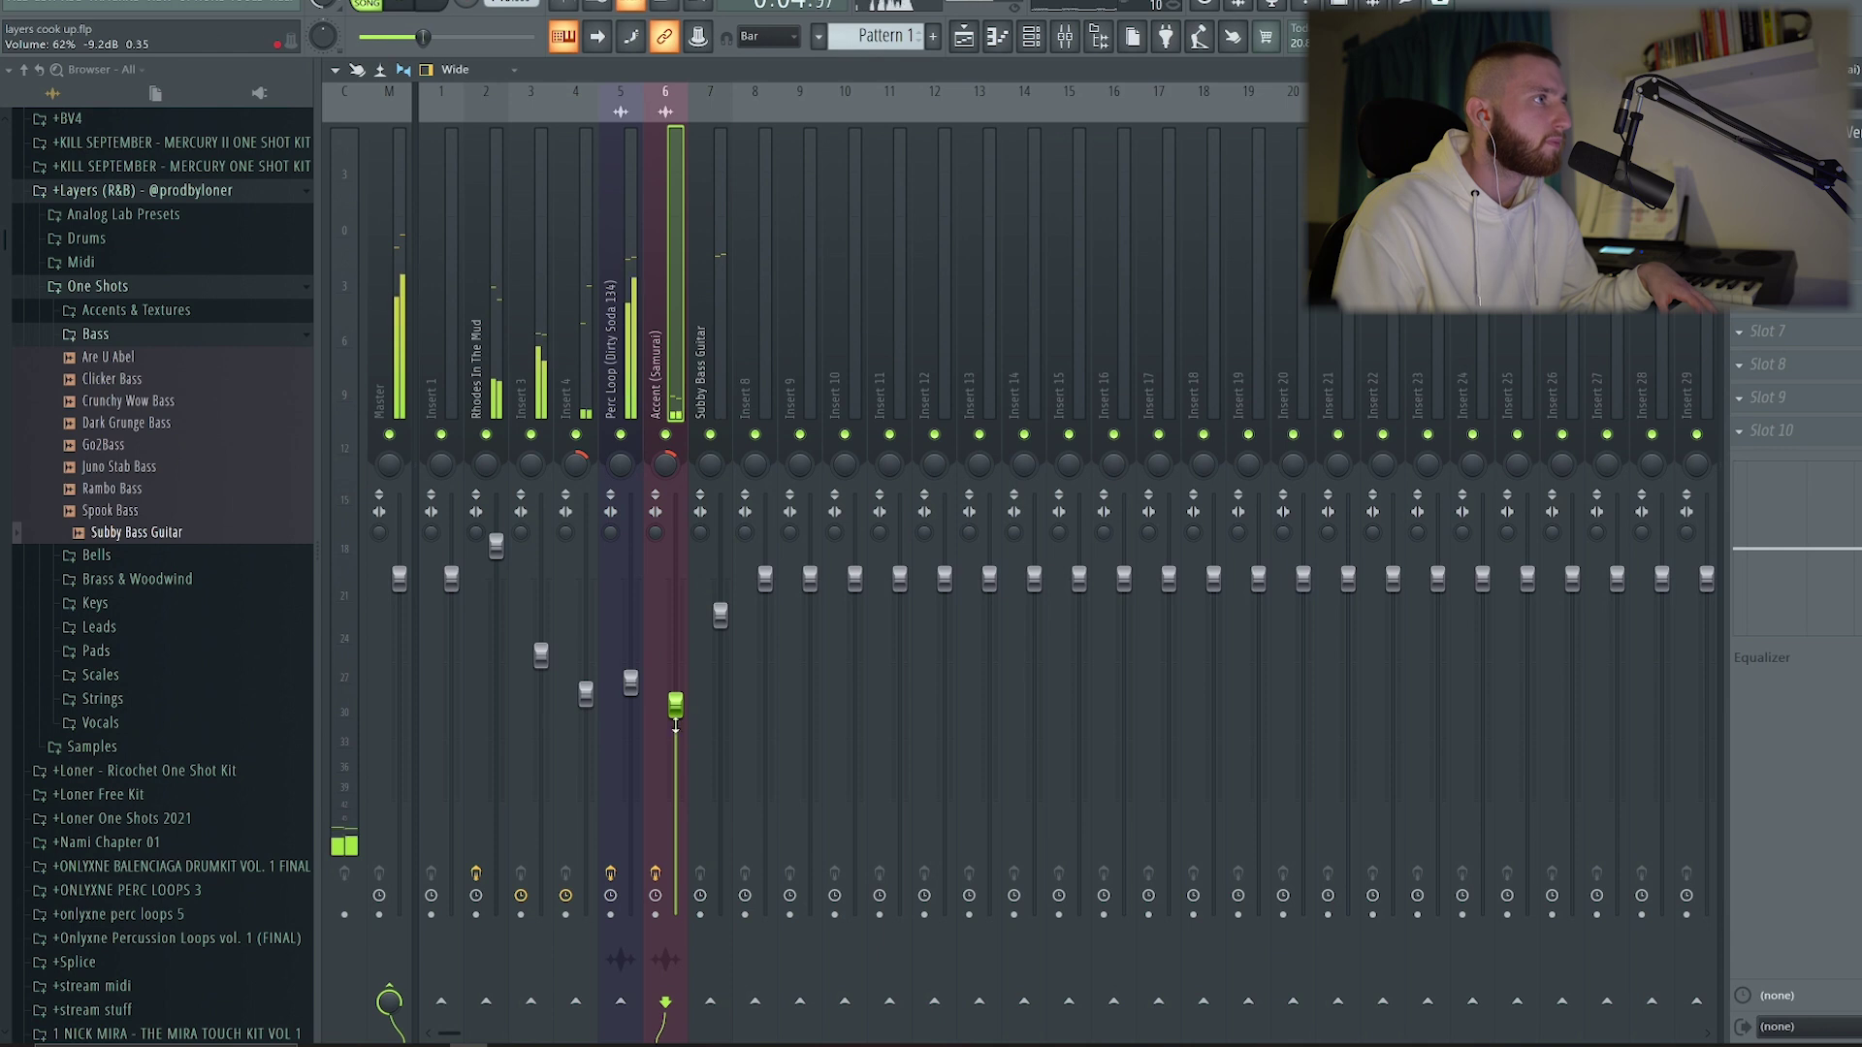
left_click_drag(721, 619, 720, 579)
left_click(800, 310)
Open the Rhodes In The Mud chords in the piano roll to check their notes
left_click(1030, 37)
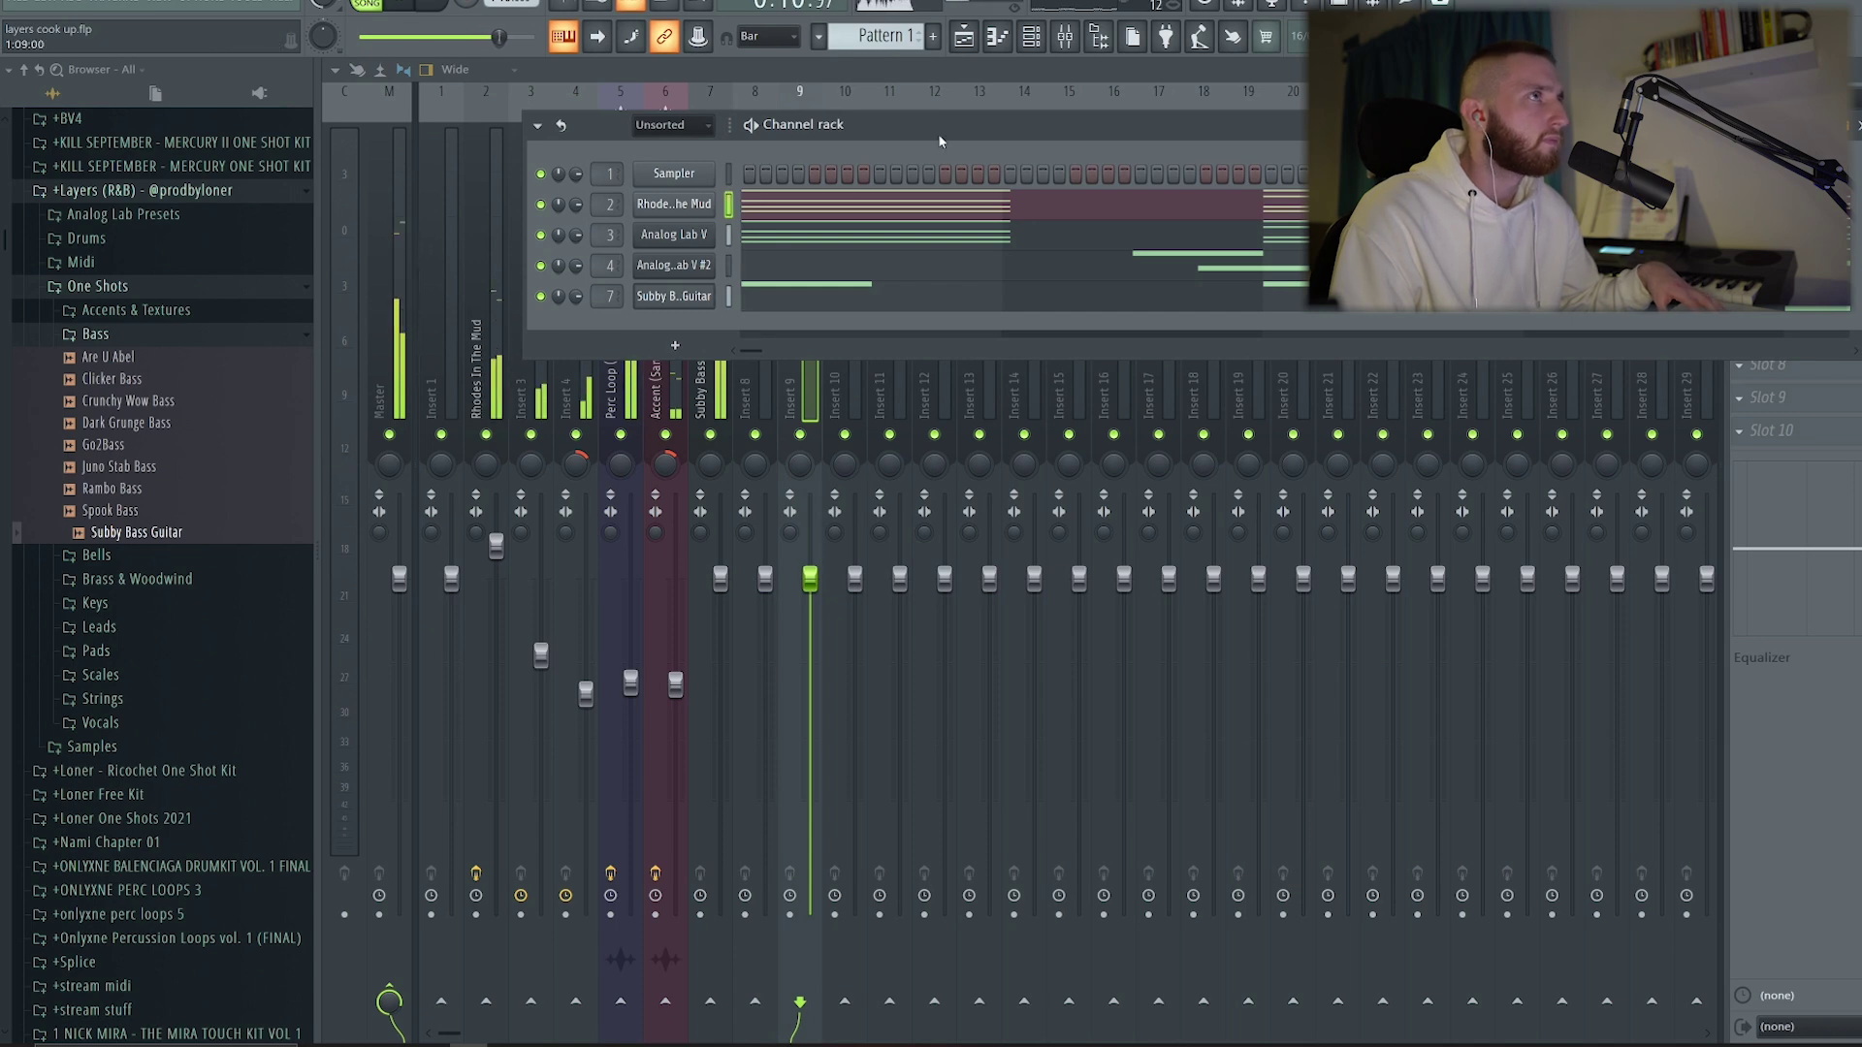
left_click(963, 37)
double_click(740, 276)
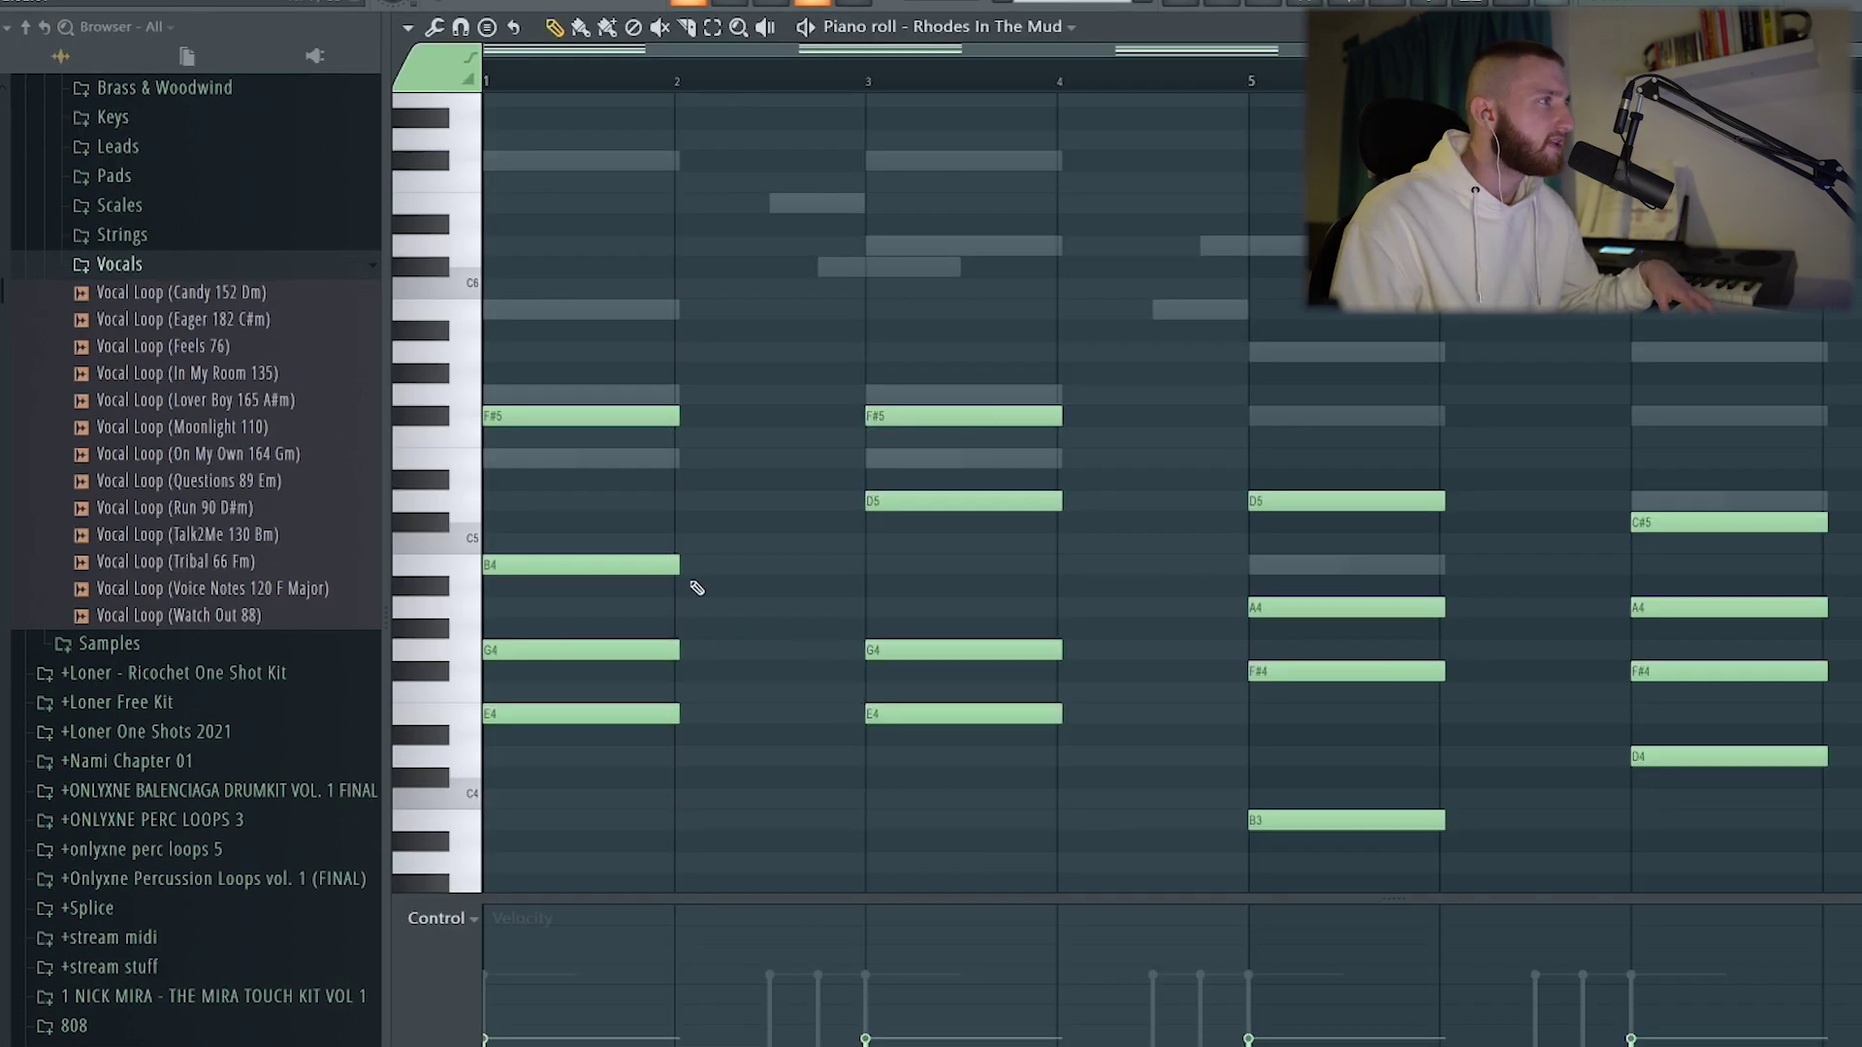
Place Vocal Loop (Talk2Me 130 Bm) on Track 4, cut to one-bar slices at bars 2, 4, 6 and 8
left_click(1191, 3)
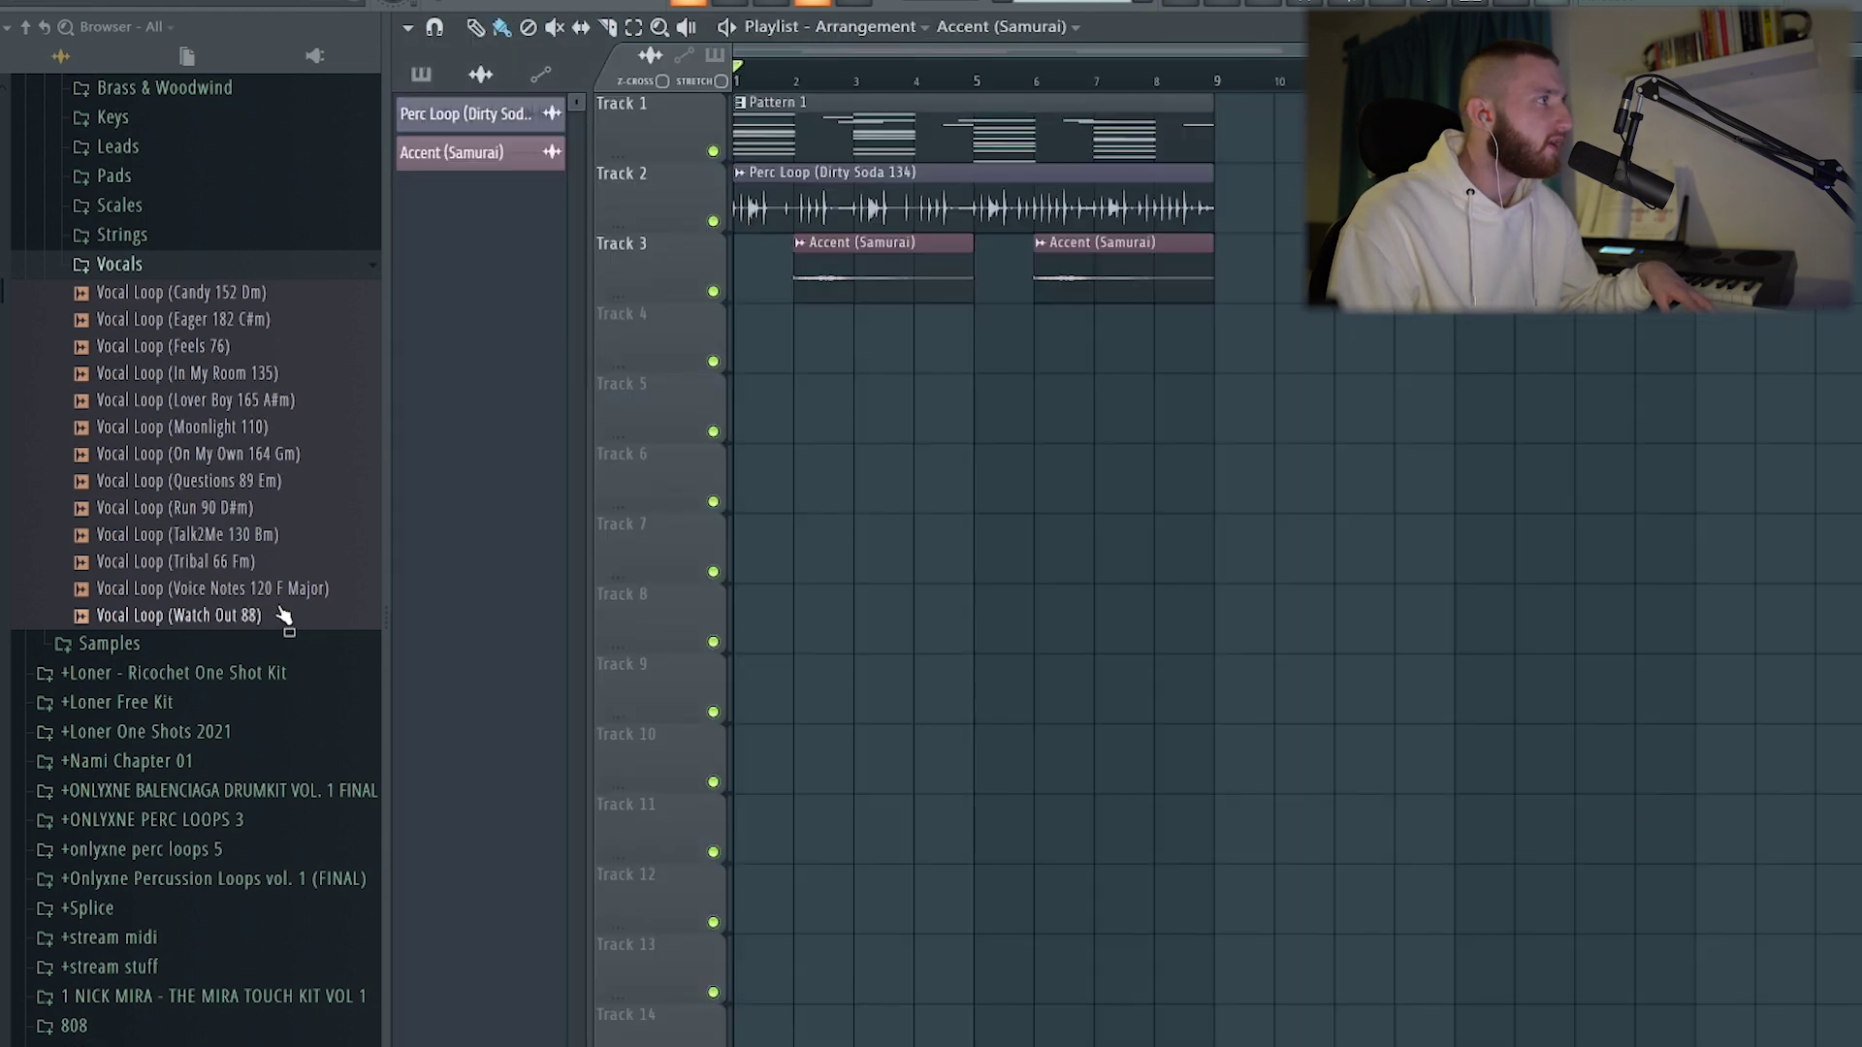
left_click_drag(211, 548, 1072, 416)
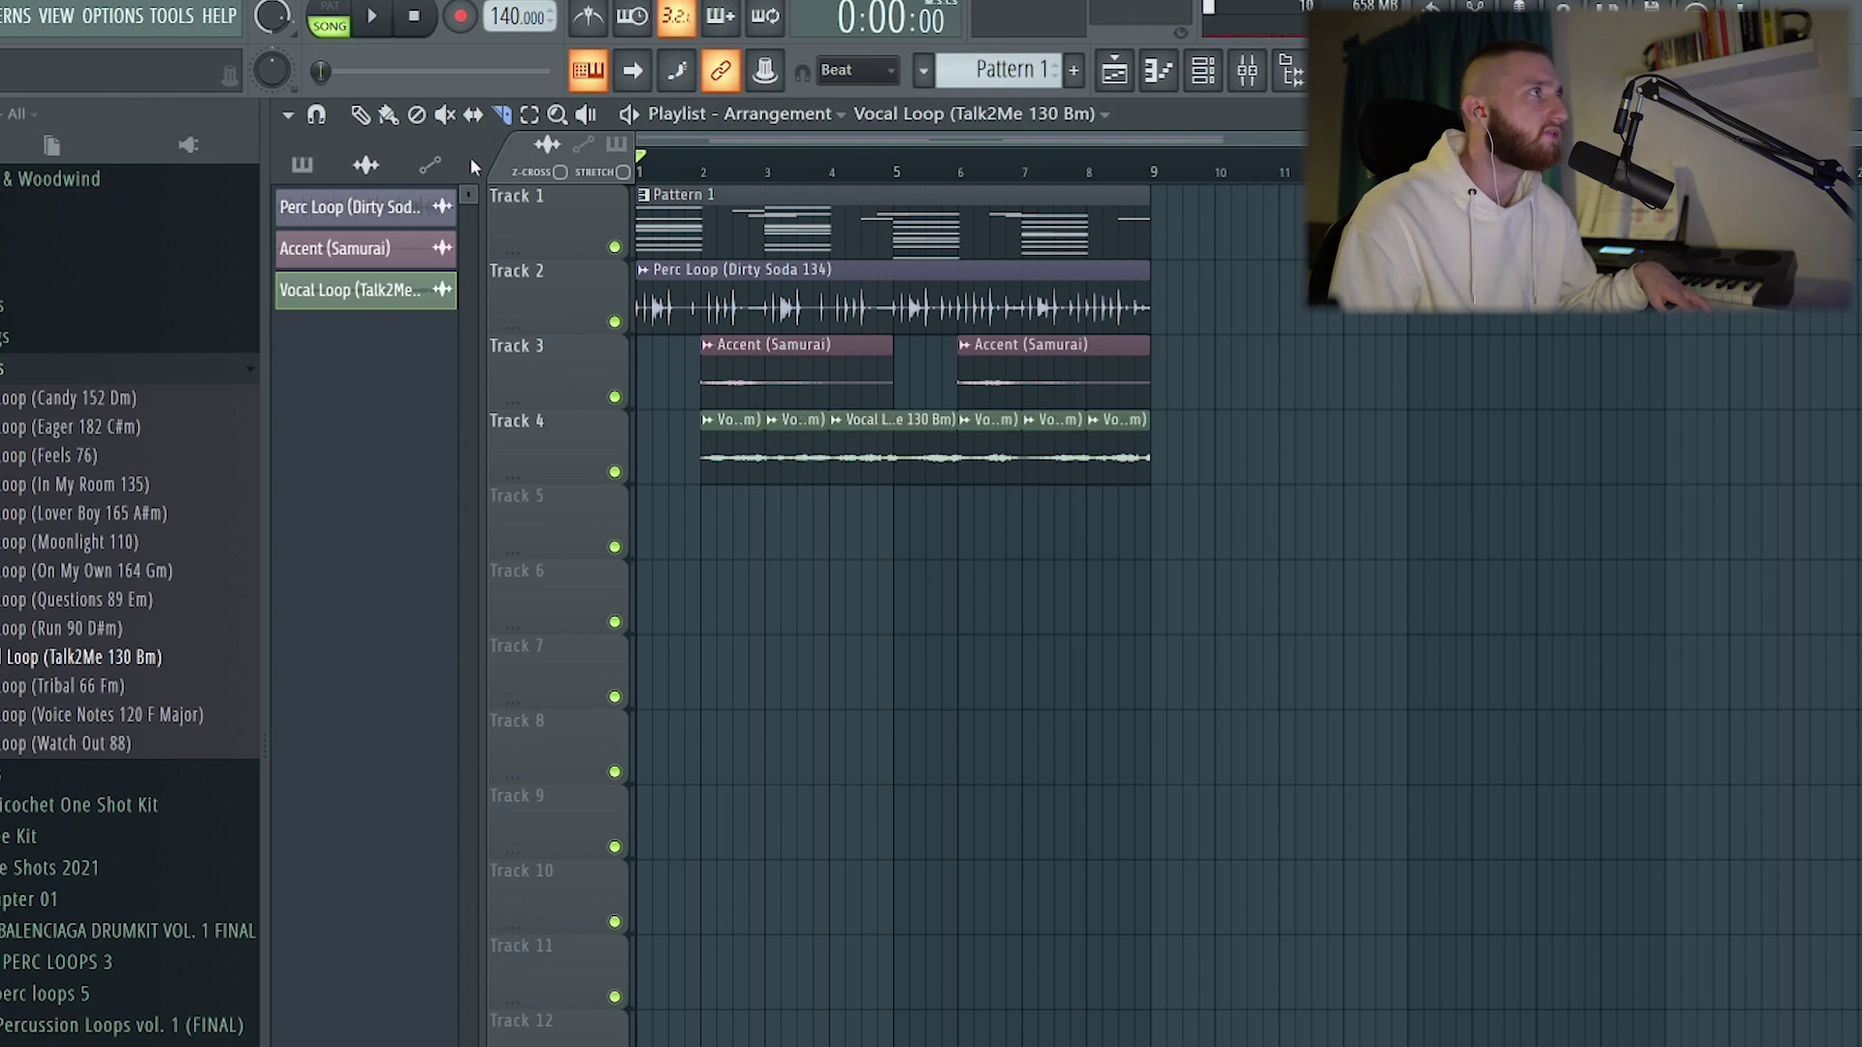
double_click(776, 446)
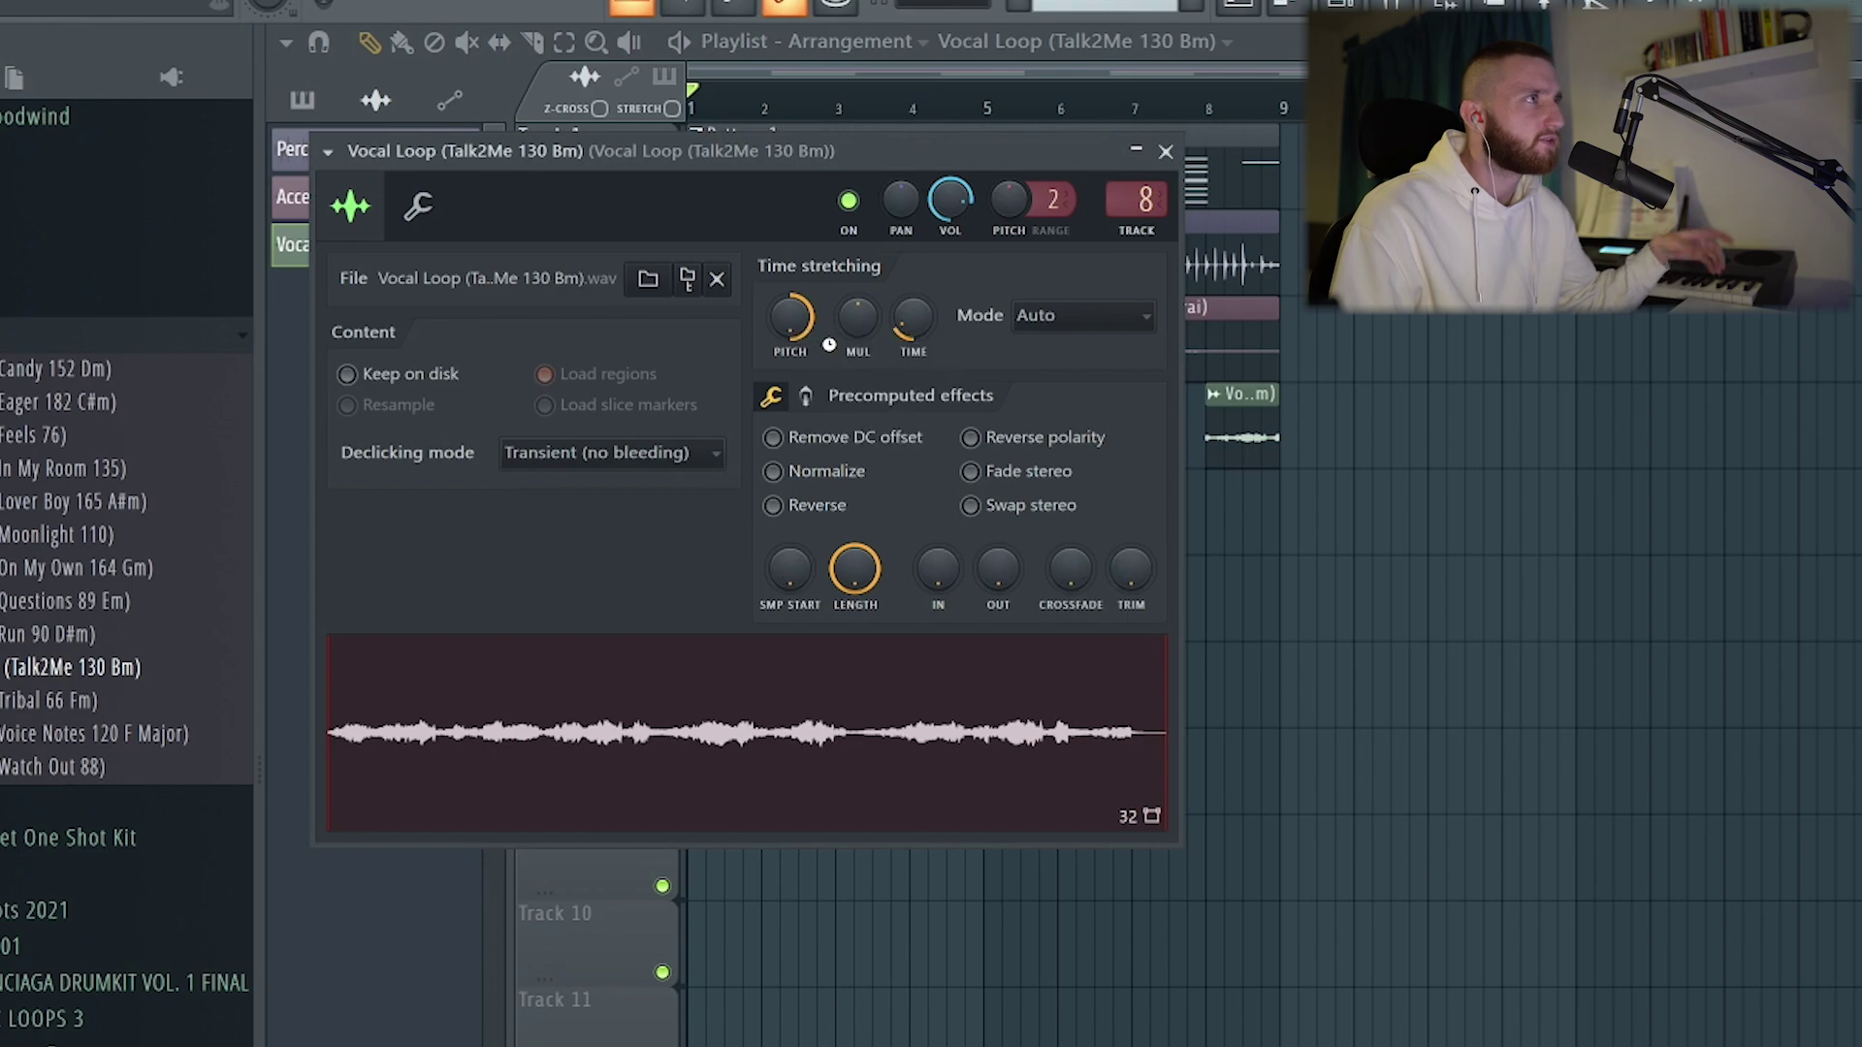
left_click(1166, 152)
Lower the perc loop and vocal loop levels in the mixer during playback
key("space")
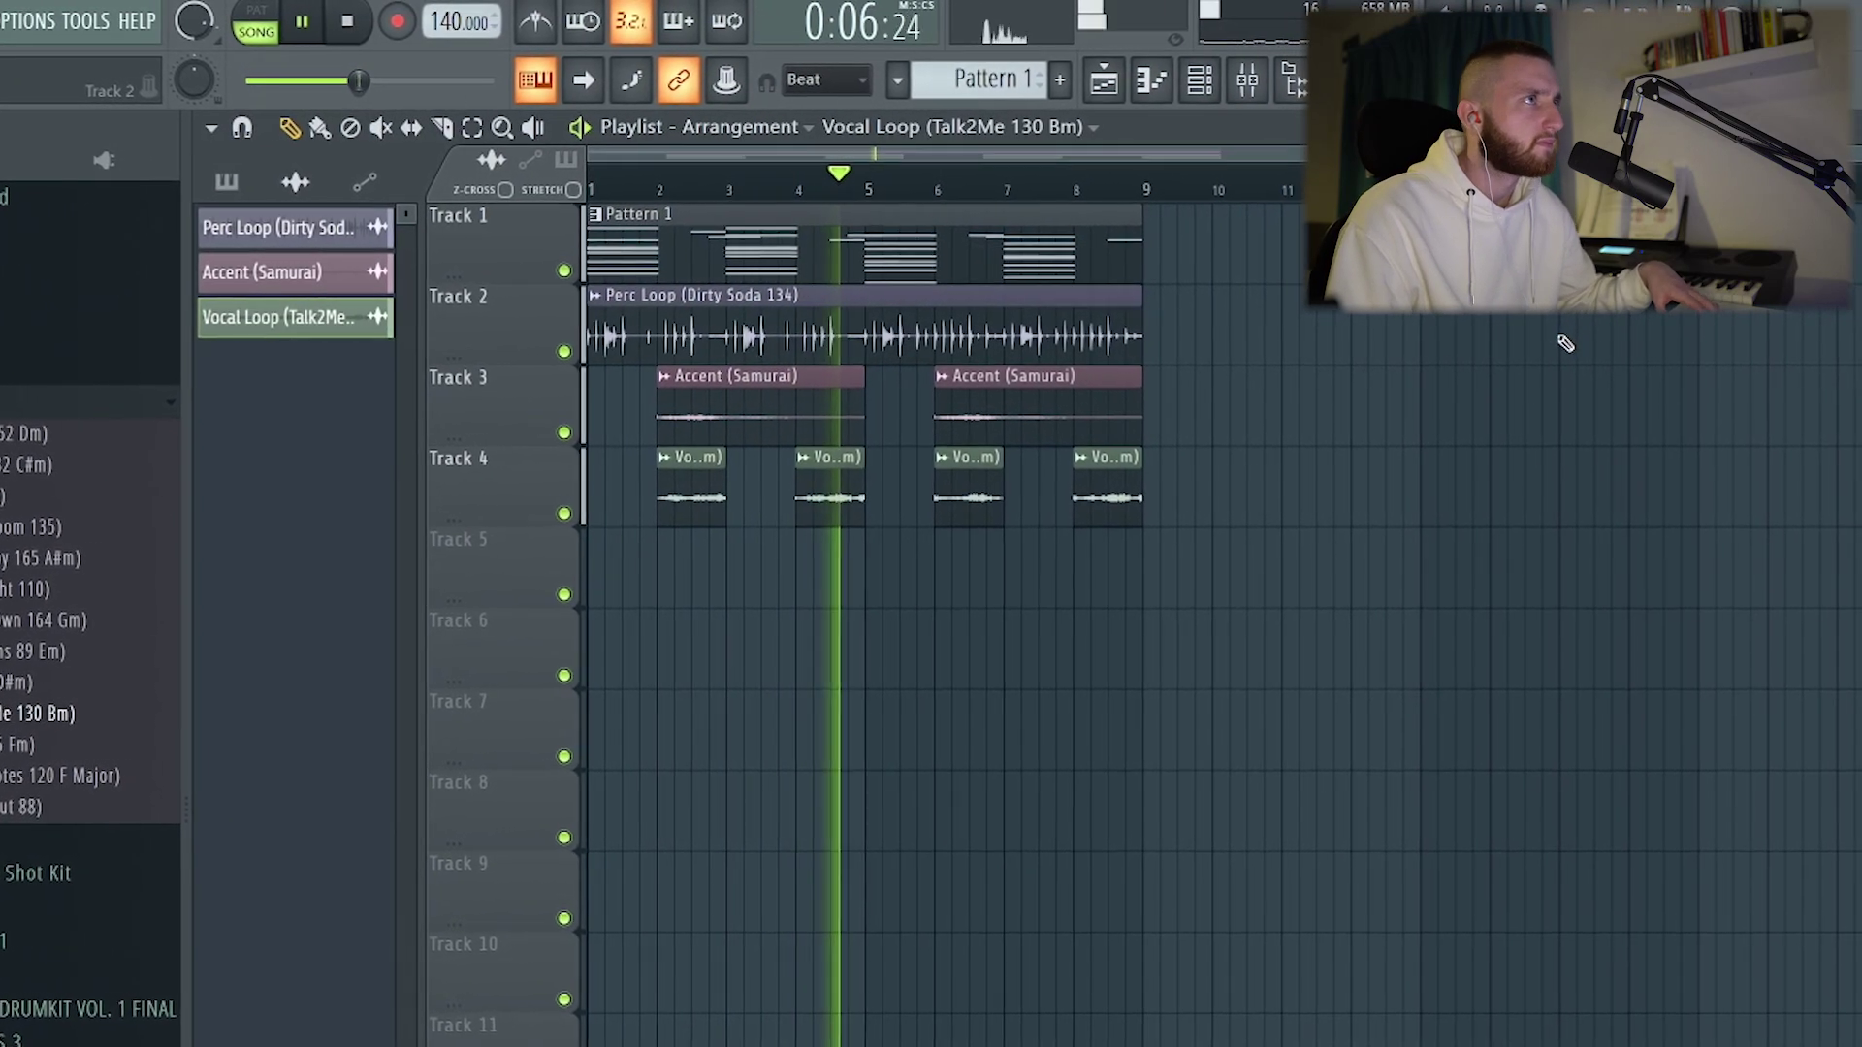
key("F9")
left_click(593, 999)
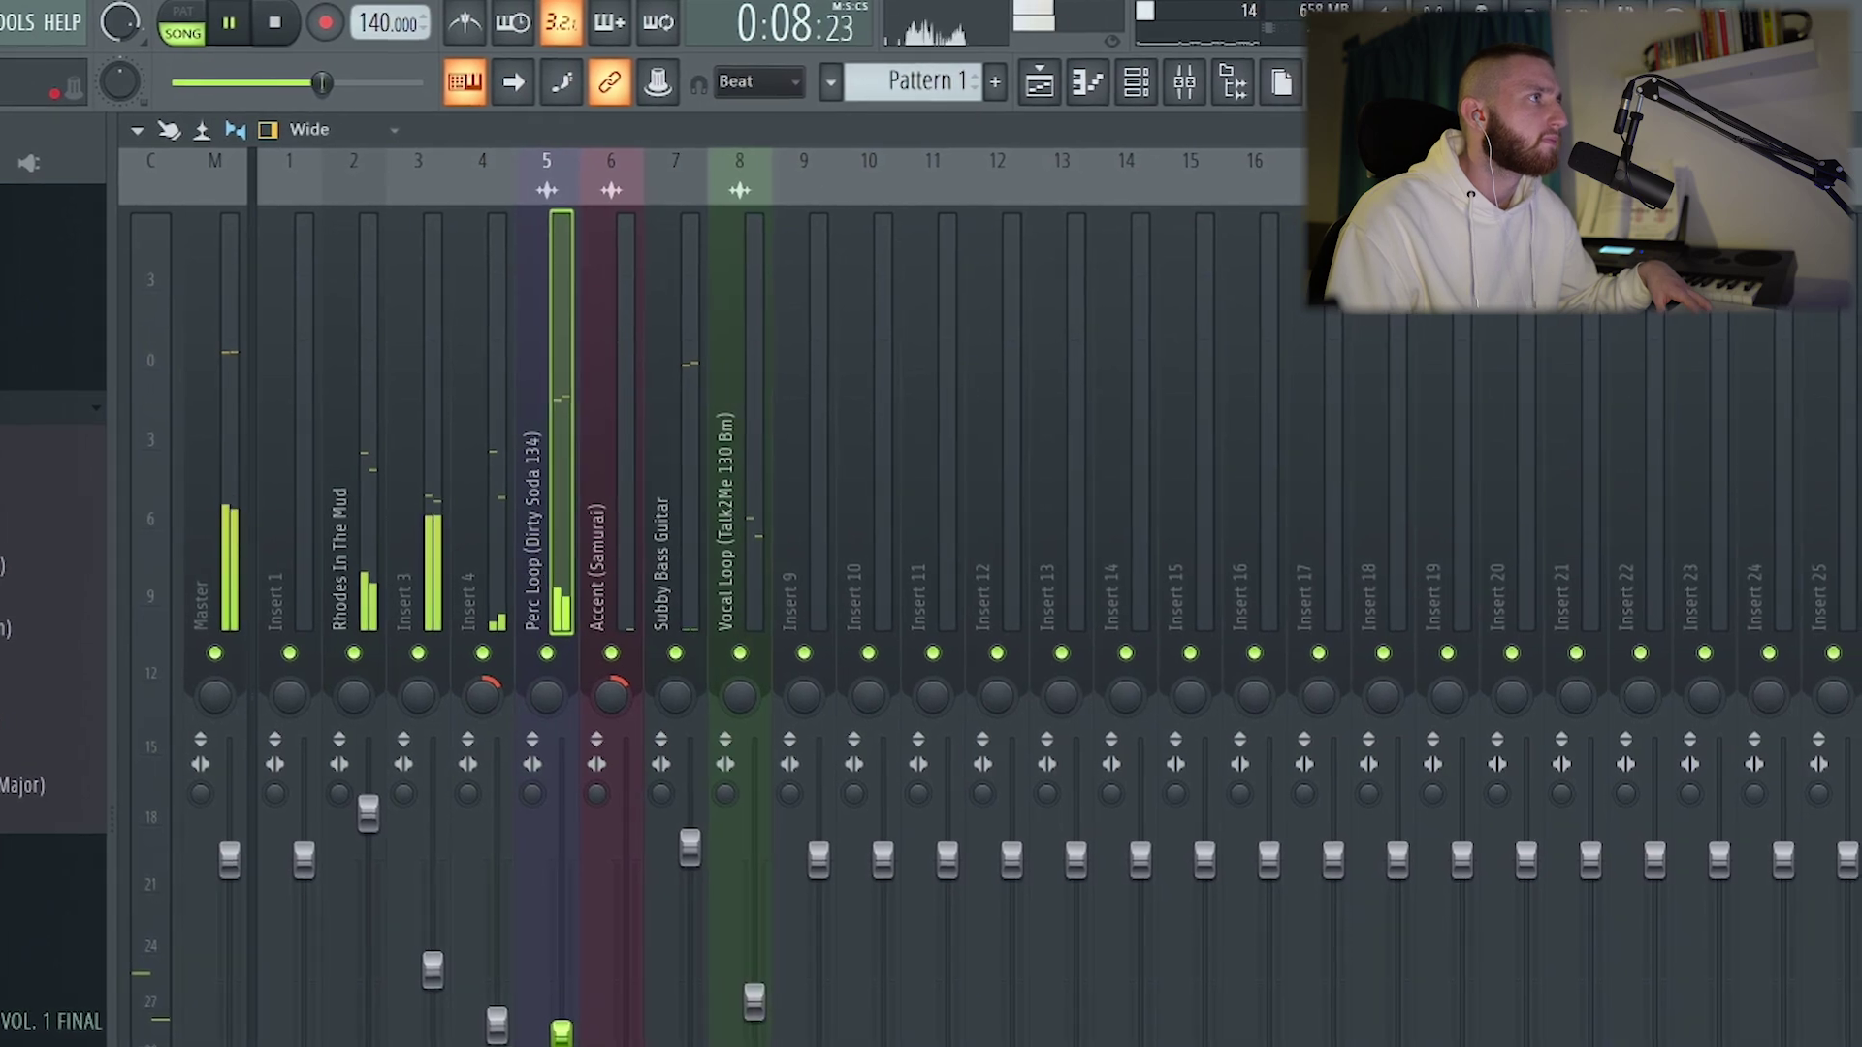
key("Right")
key("Right")
key("Right")
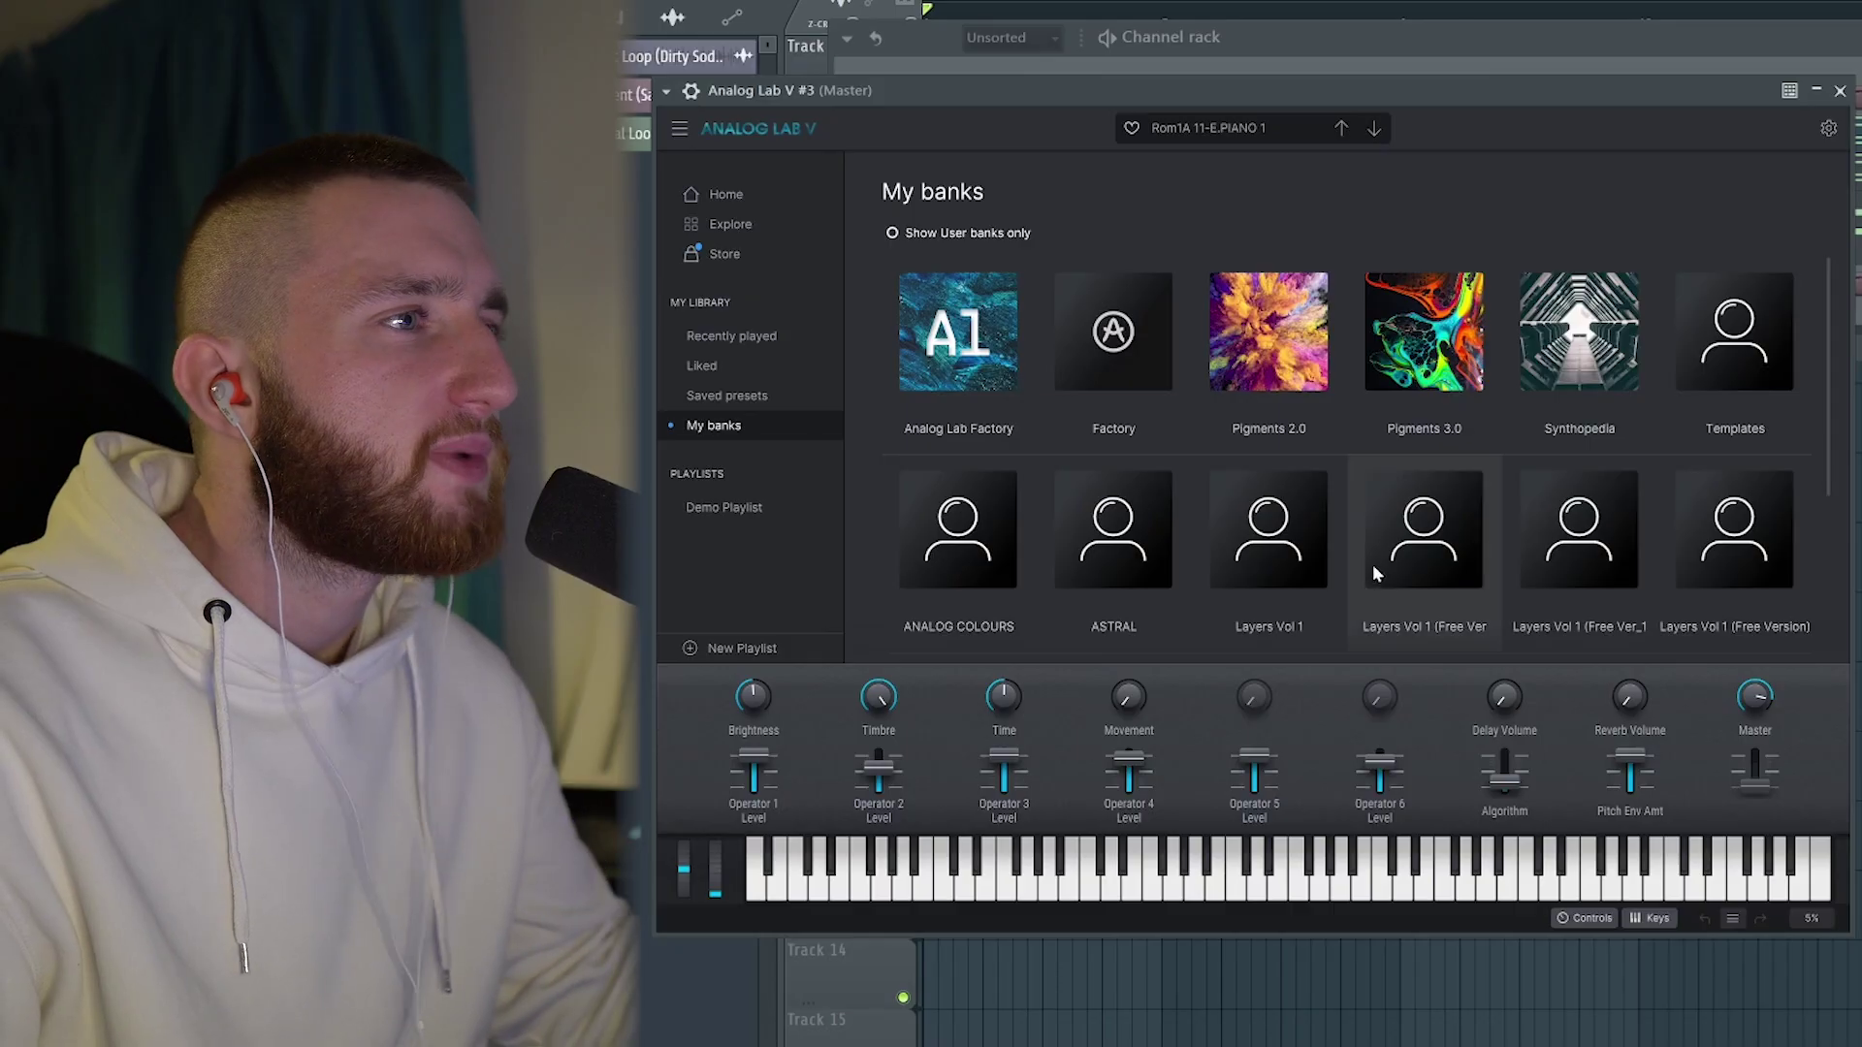
Load the Give Me A Sine preset from the Layers Vol 1 bank in Analog Lab V #3 and close the plugin
left_click(1256, 533)
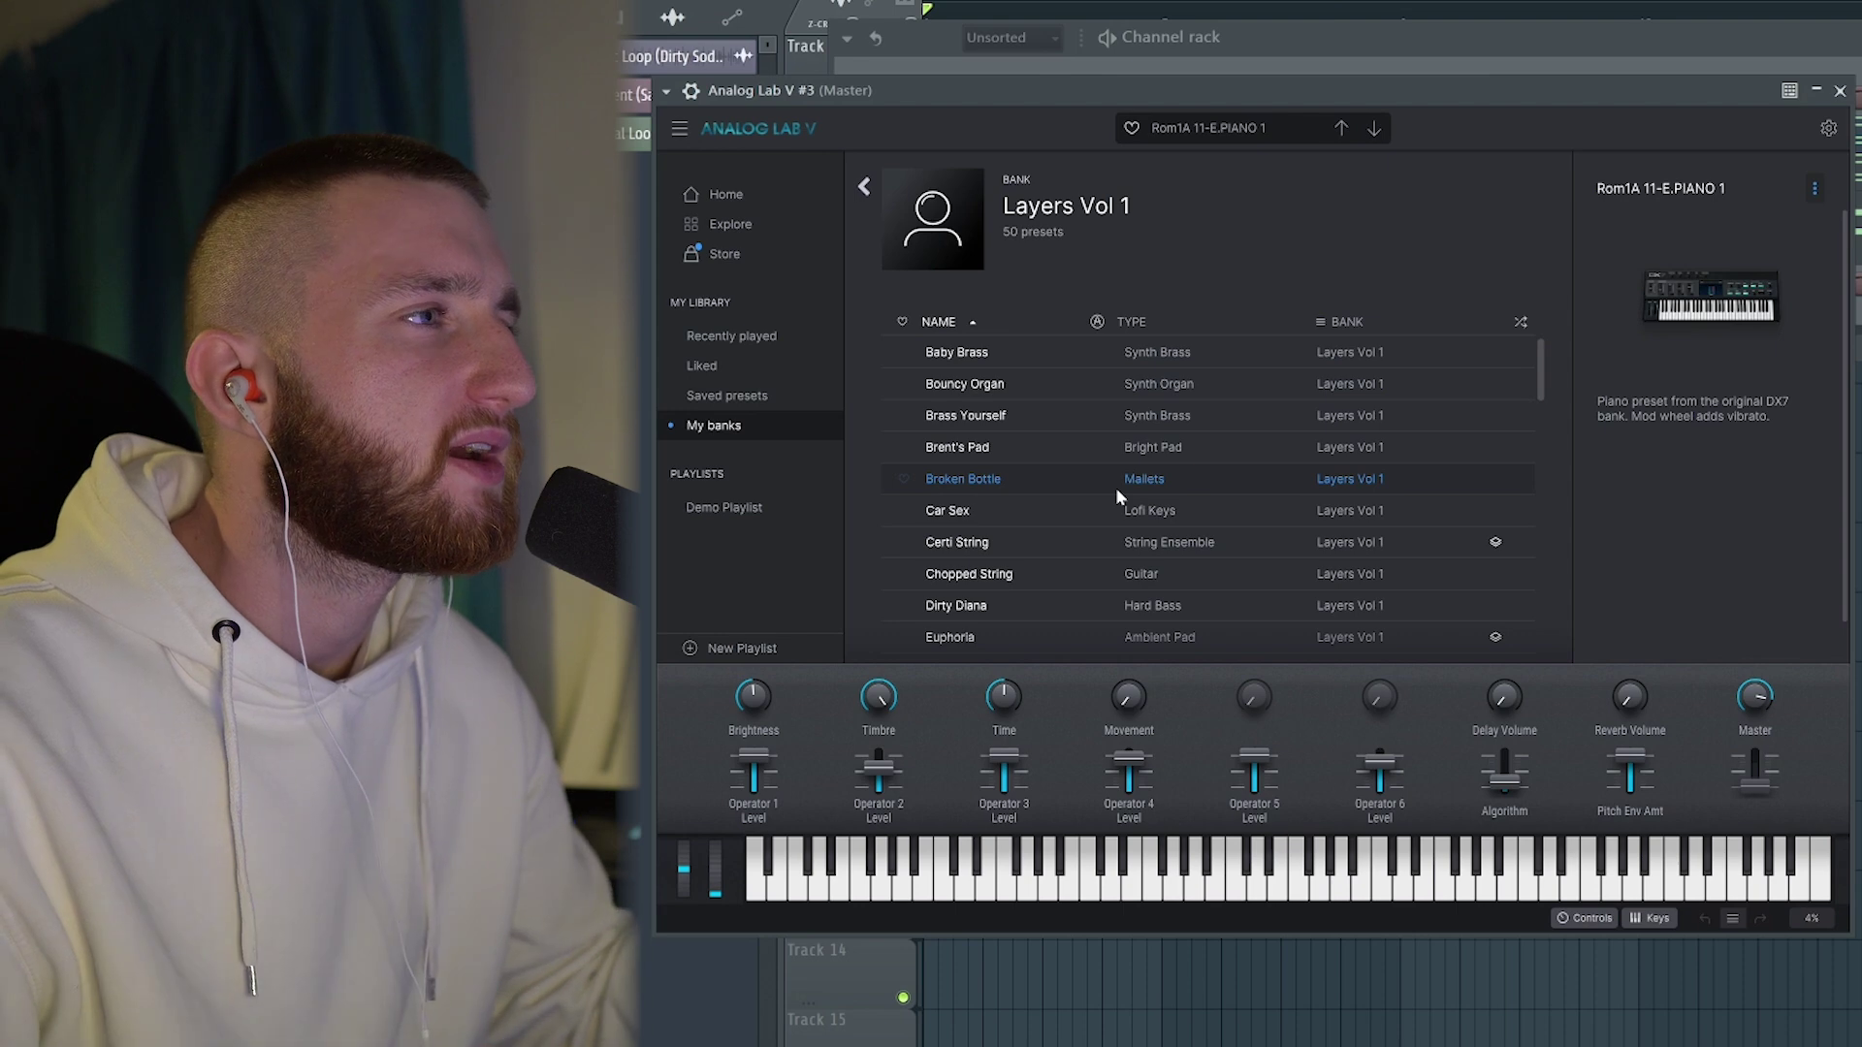
scroll(1115, 487, "down", 10)
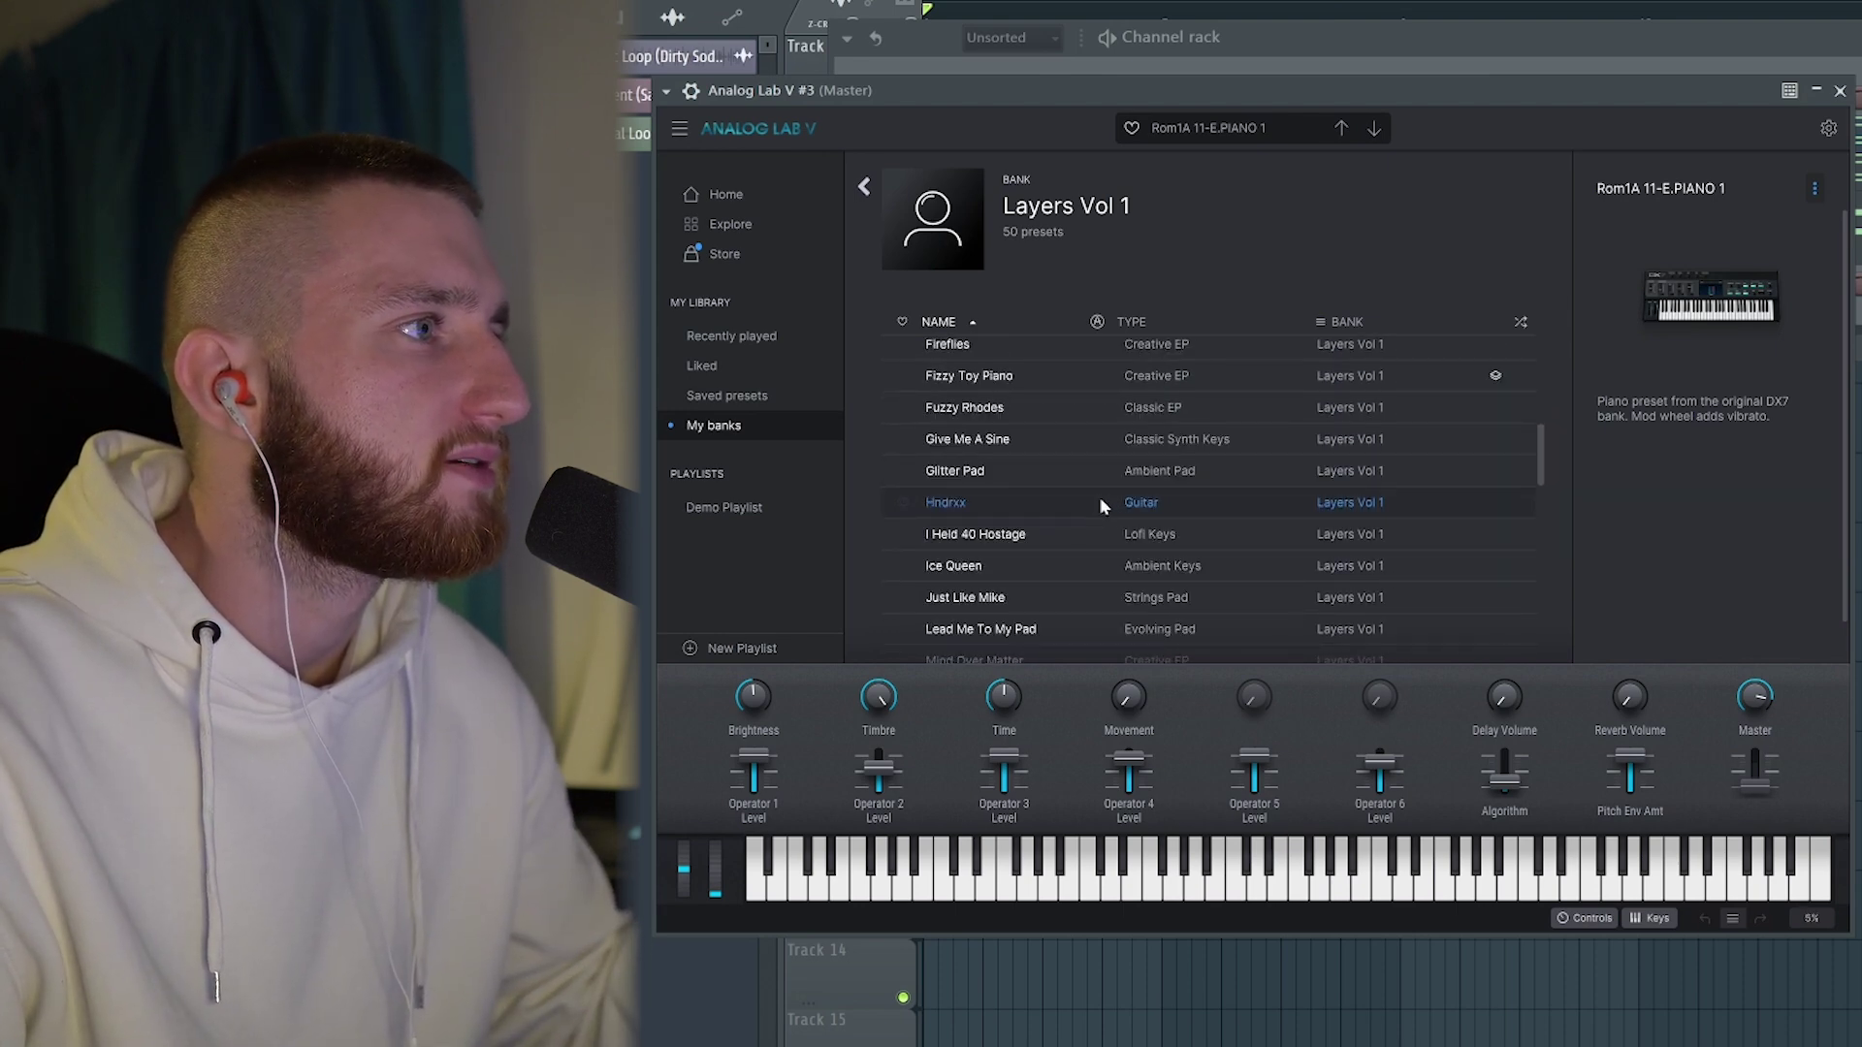
scroll(1106, 505, "down", 5)
scroll(1090, 504, "down", 2)
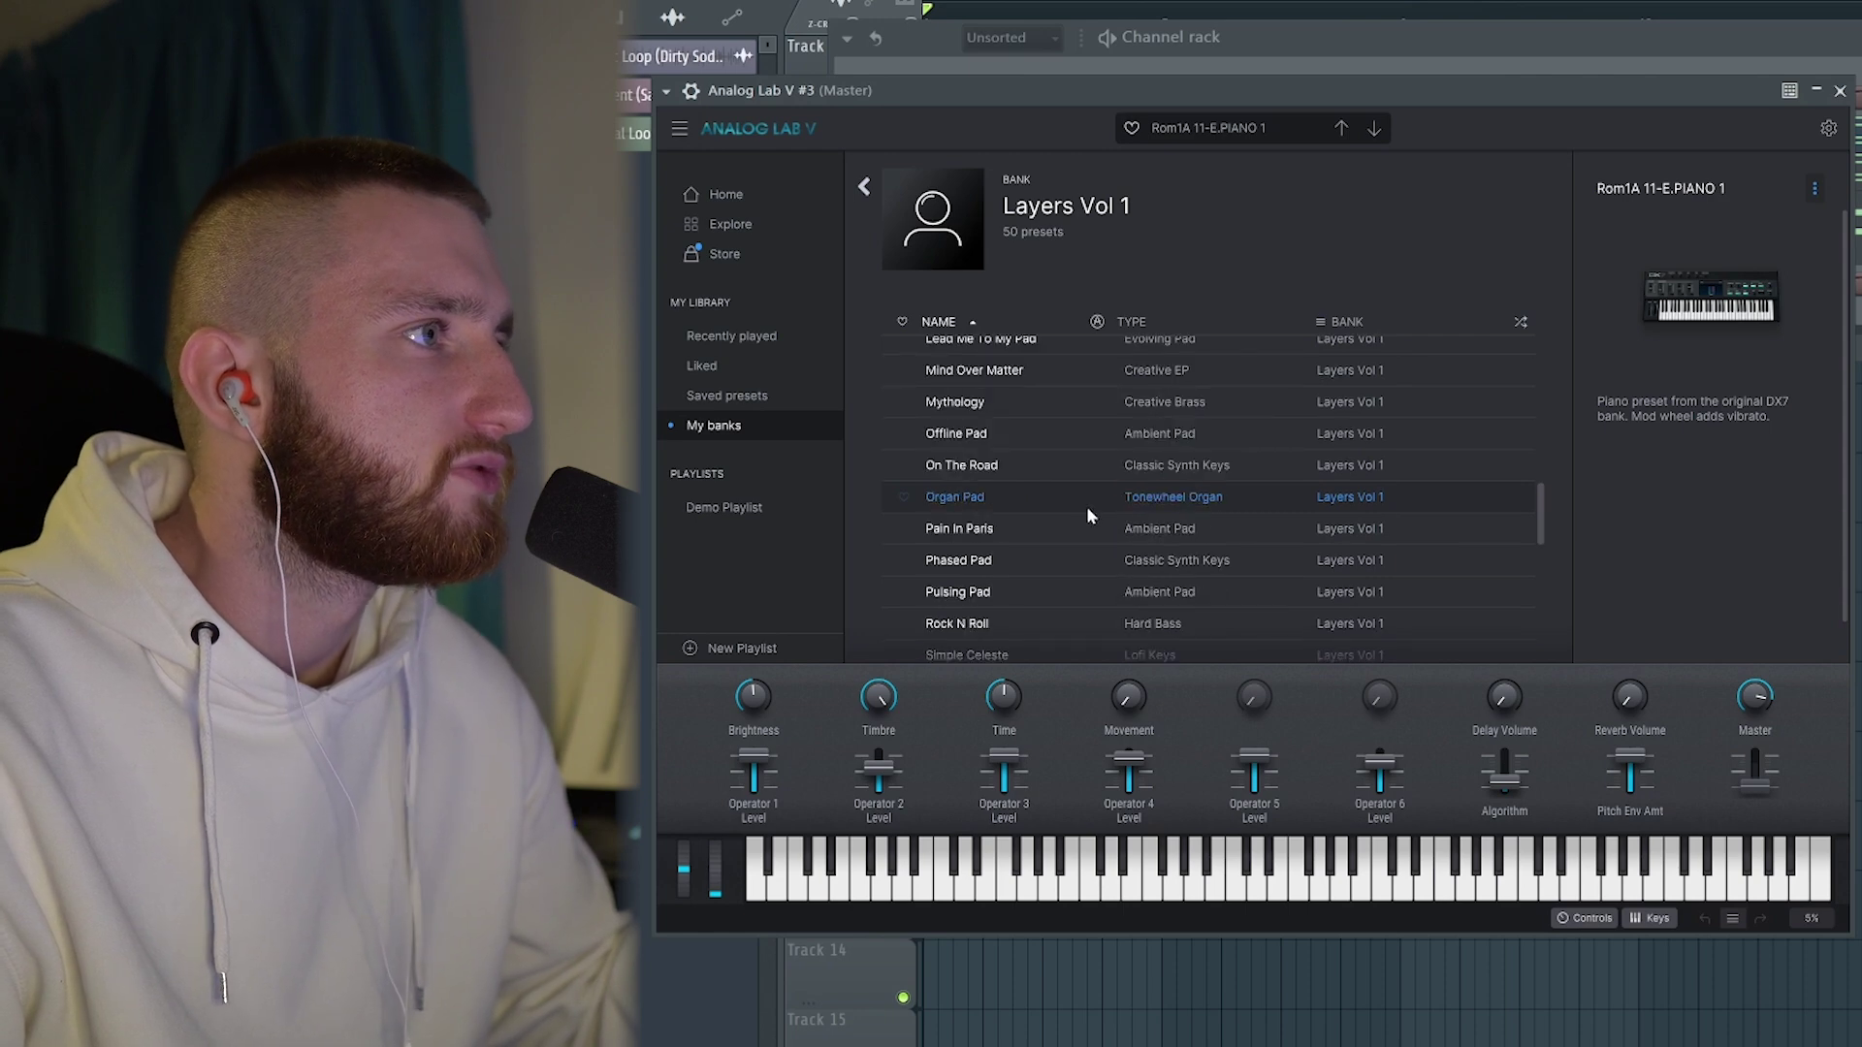
scroll(1073, 521, "up", 12)
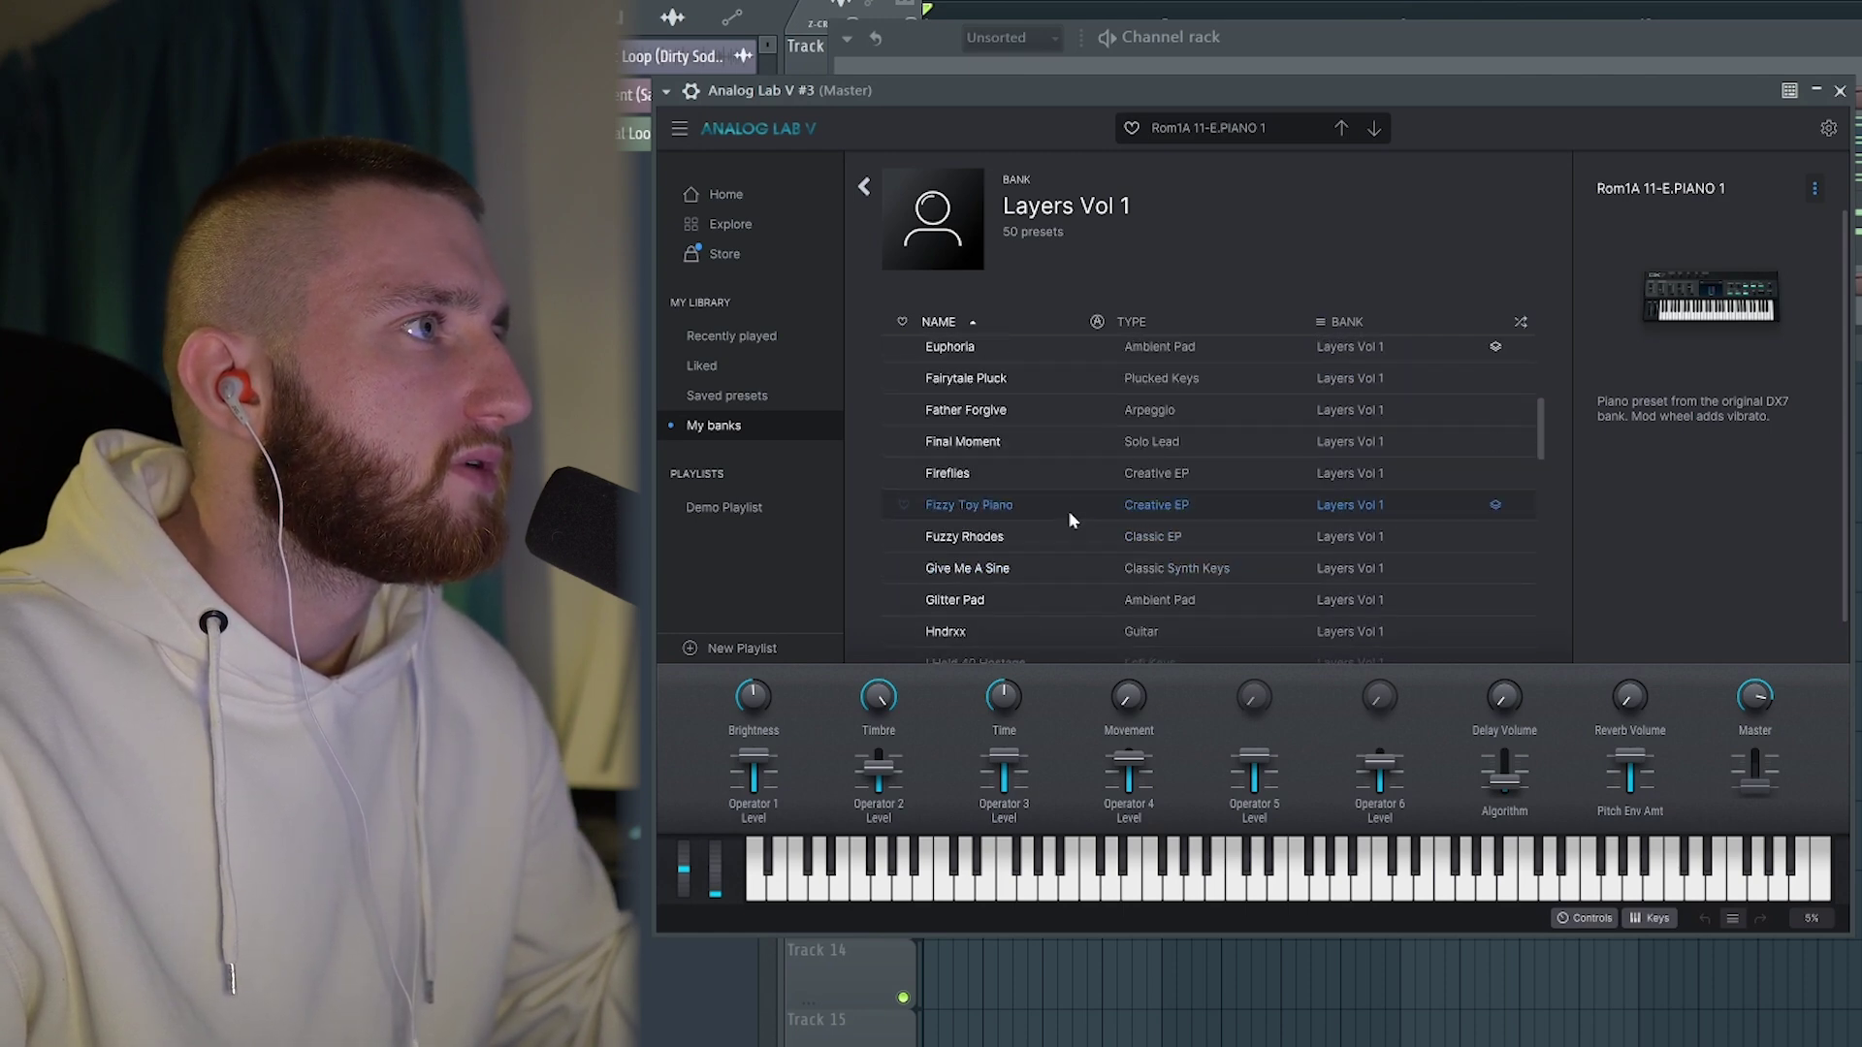
scroll(1064, 519, "down", 3)
left_click(1028, 539)
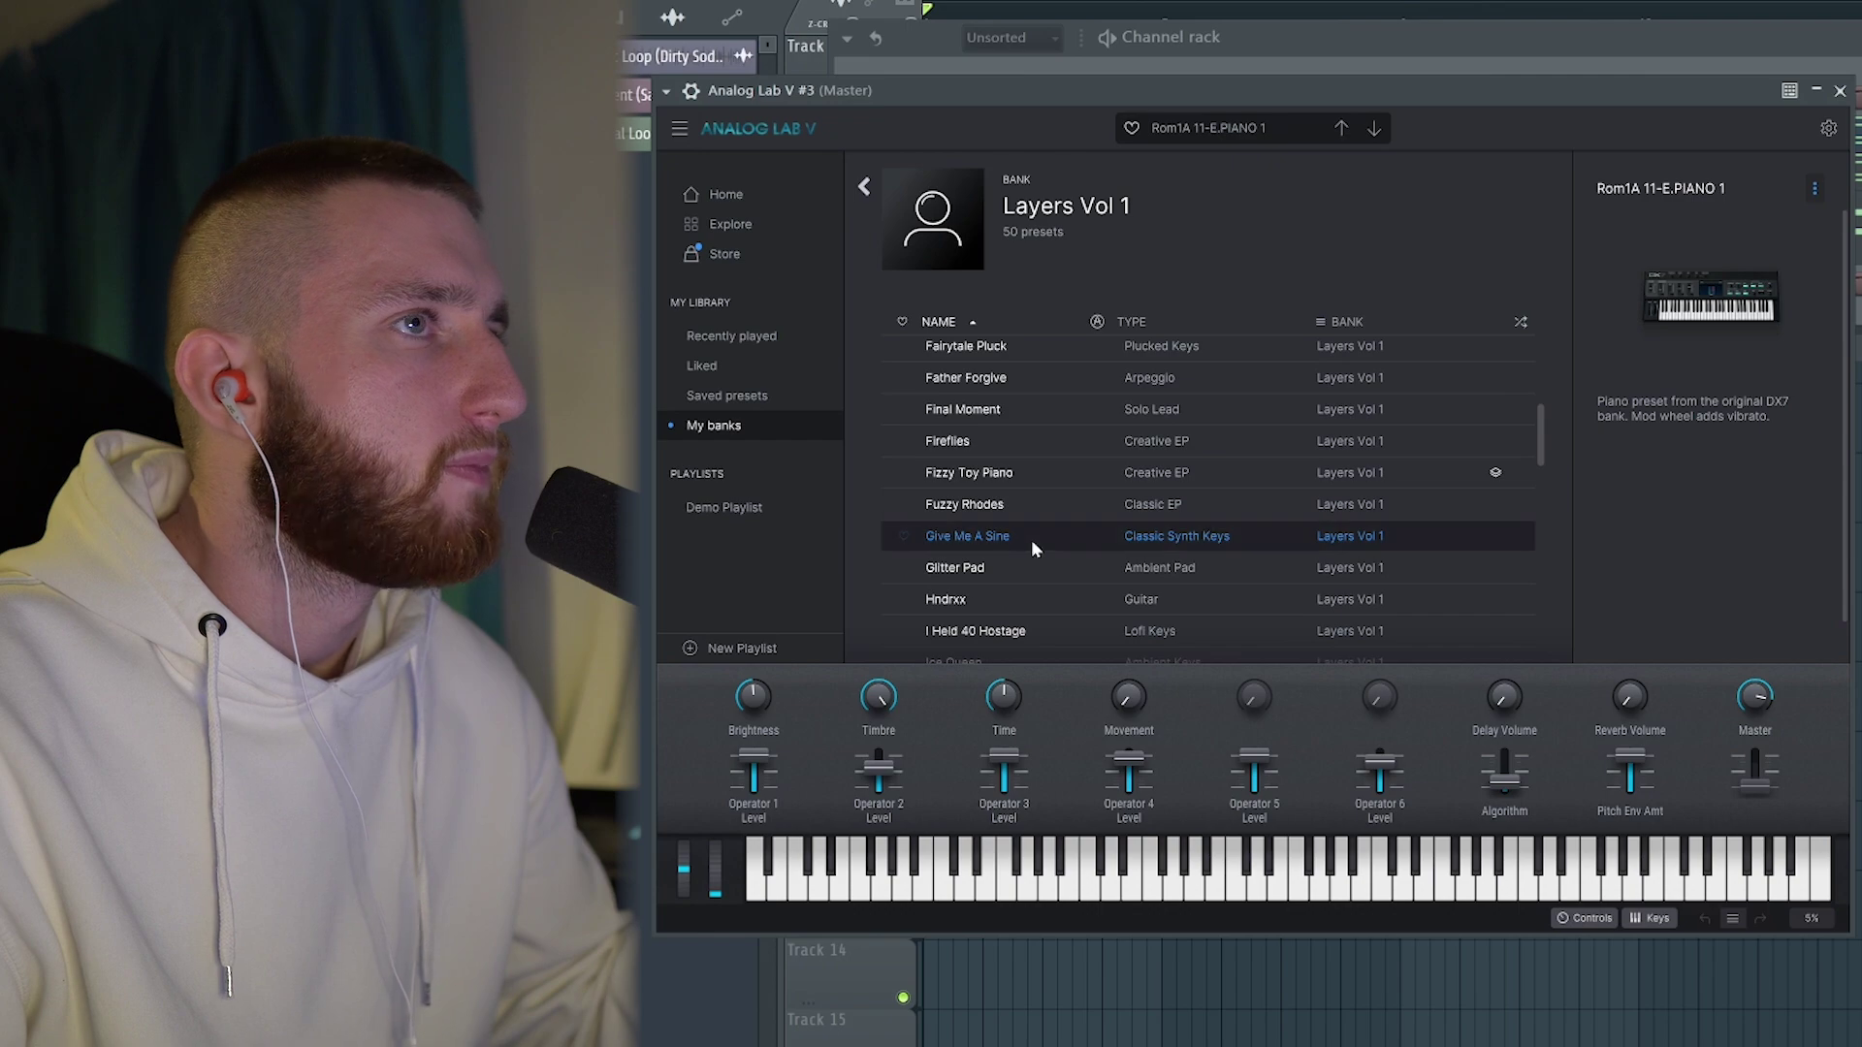
left_click(1839, 90)
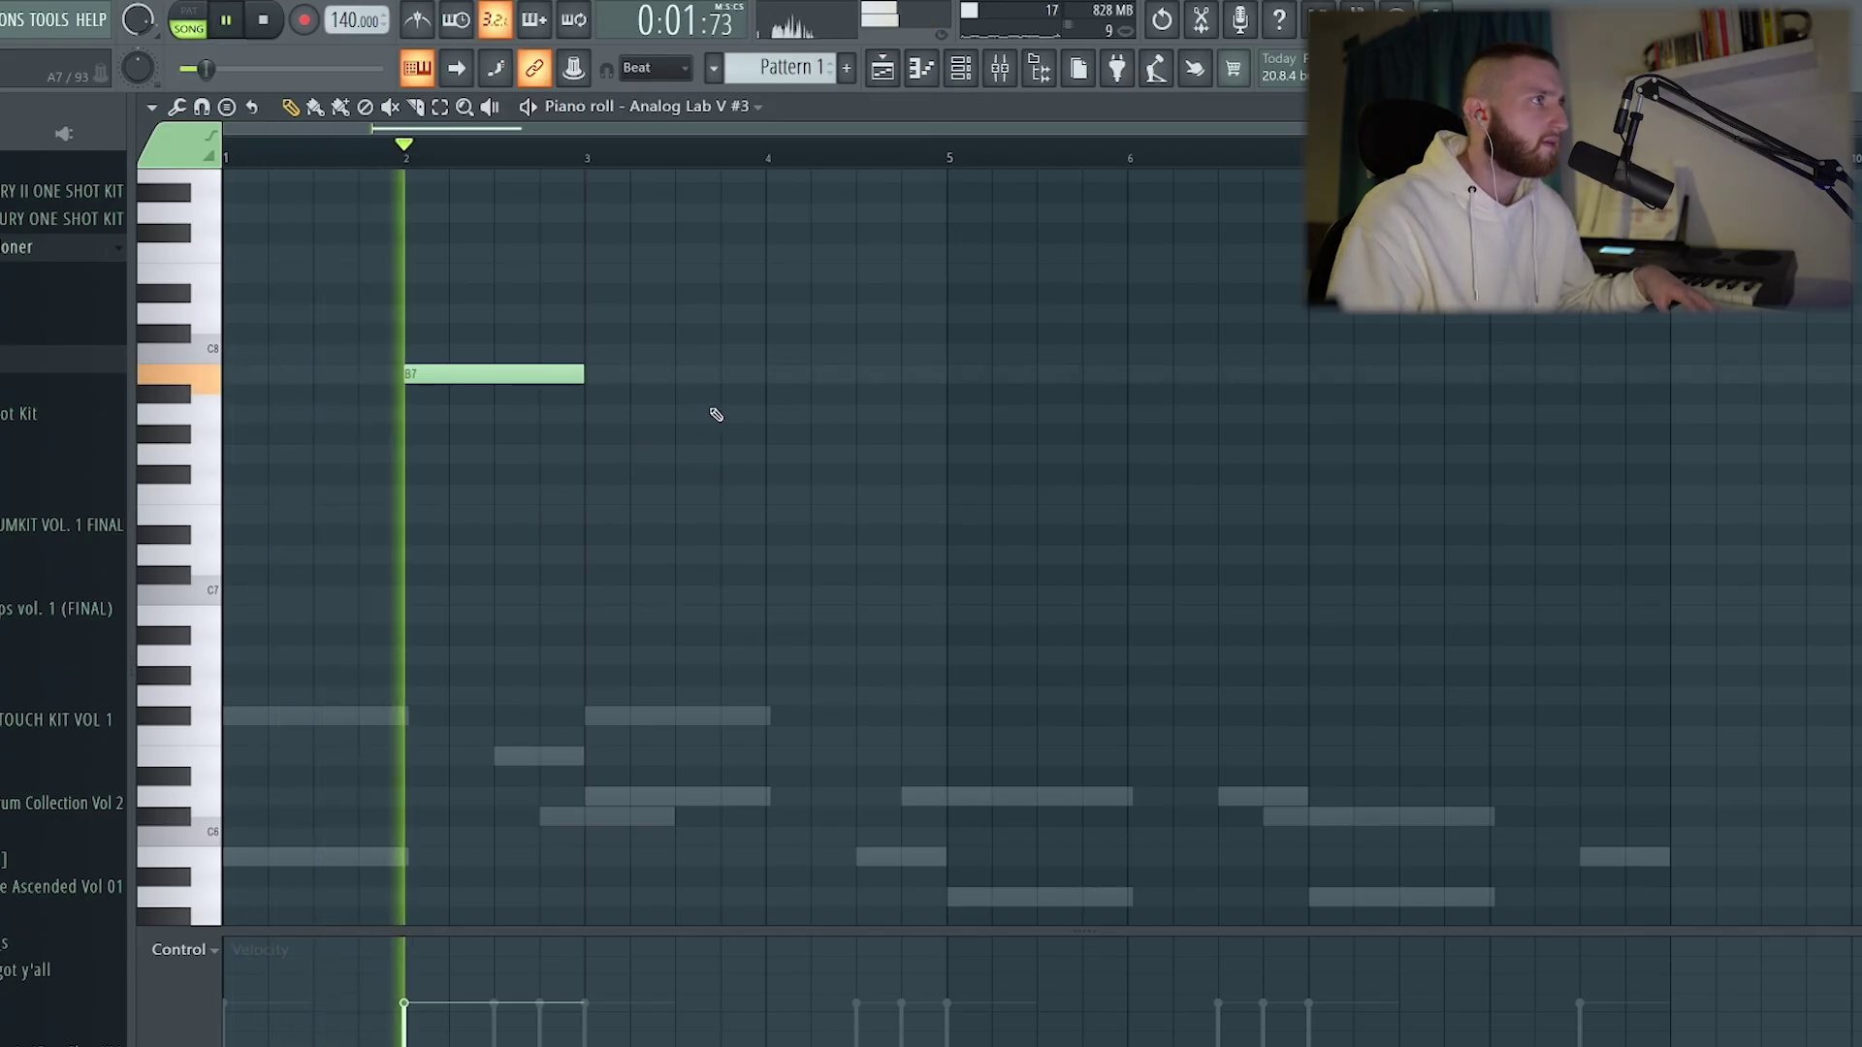
Add one-bar notes C#8 at bar 3 and D8 at bar 4, and transpose all the Analog Lab V #3 notes down one octave
left_click(611, 334)
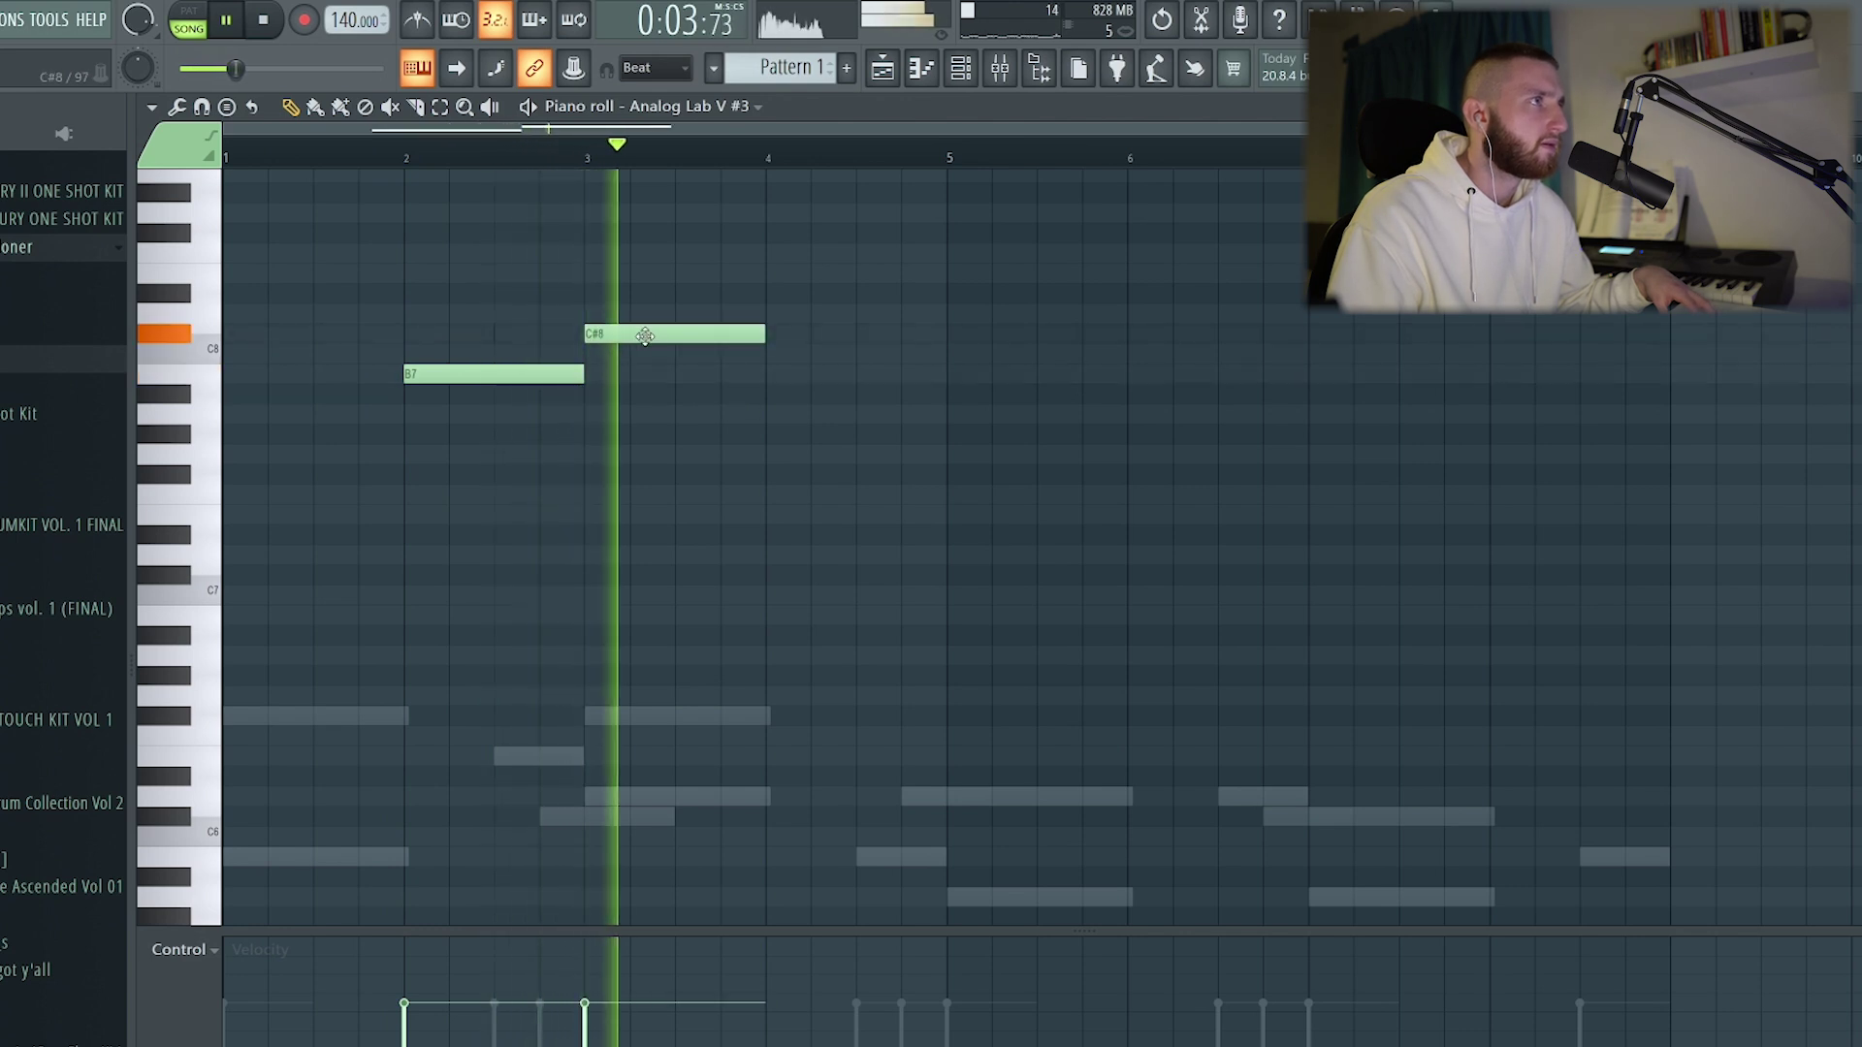
left_click(783, 313)
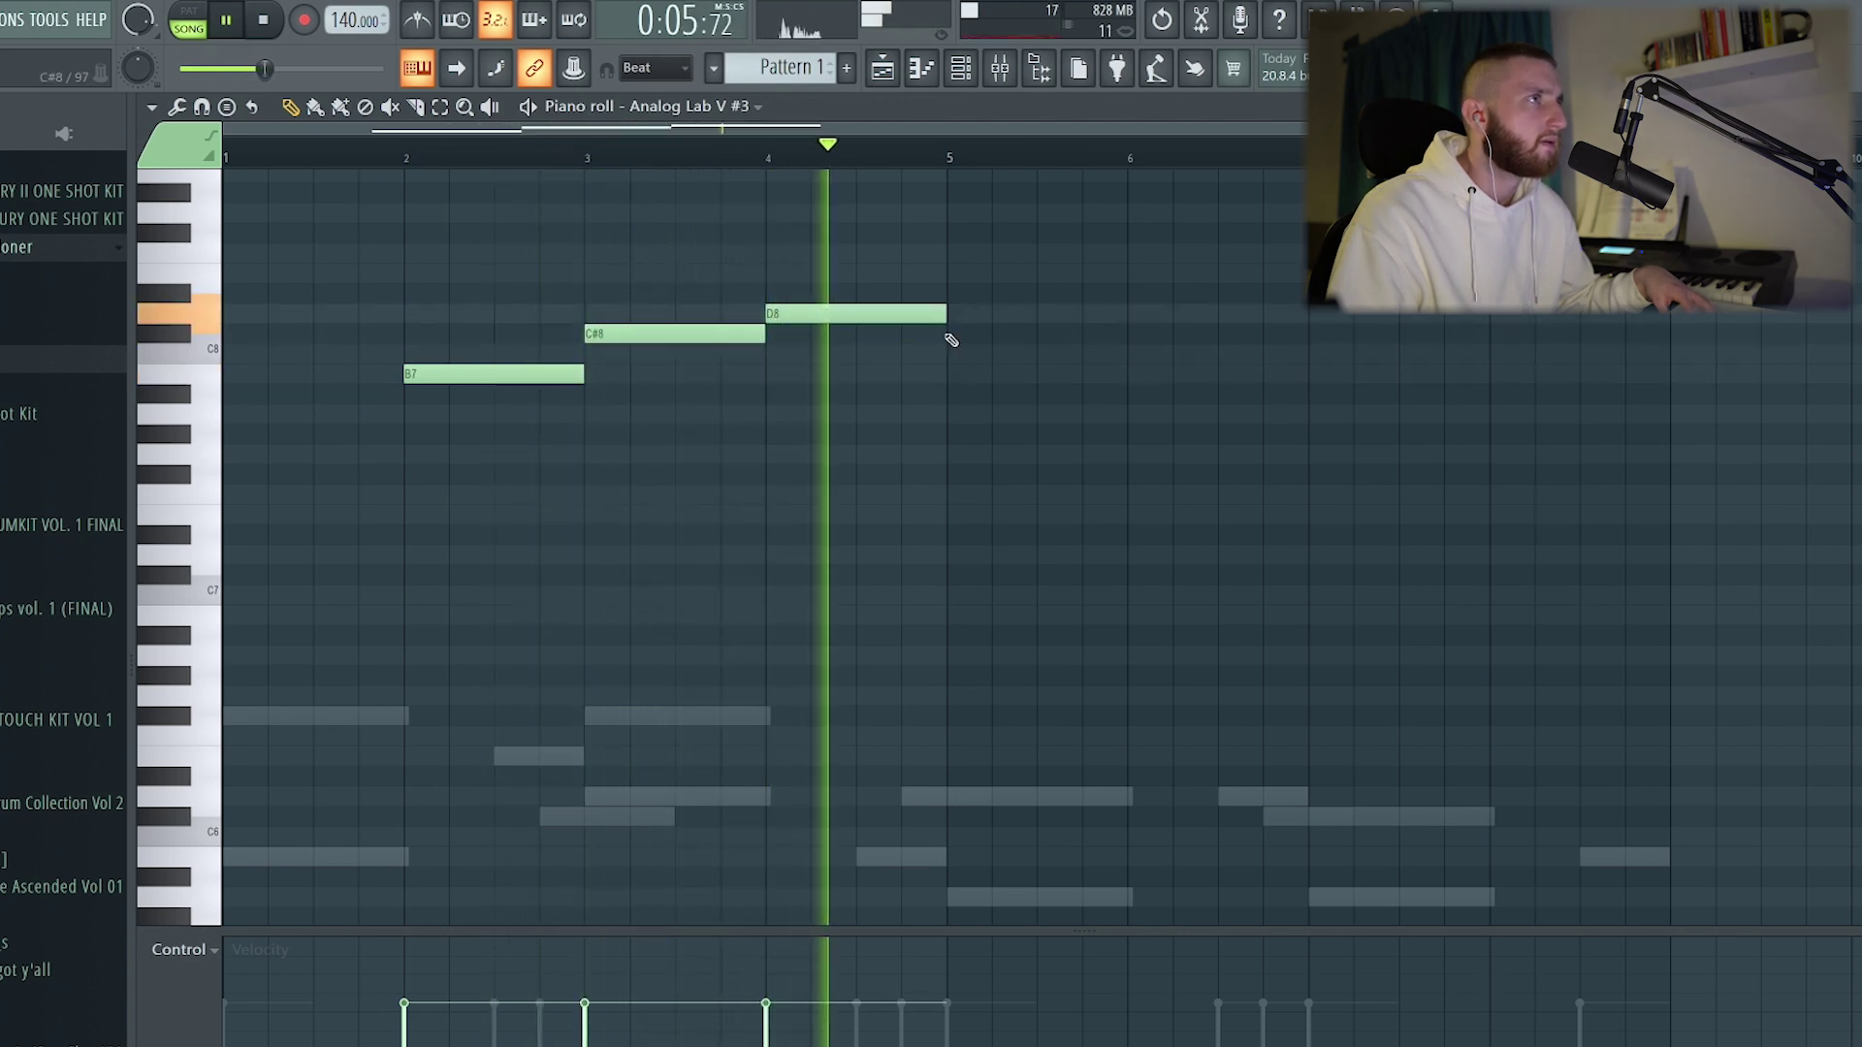
key("ctrl+a")
key("space")
key("ctrl+Down")
key("space")
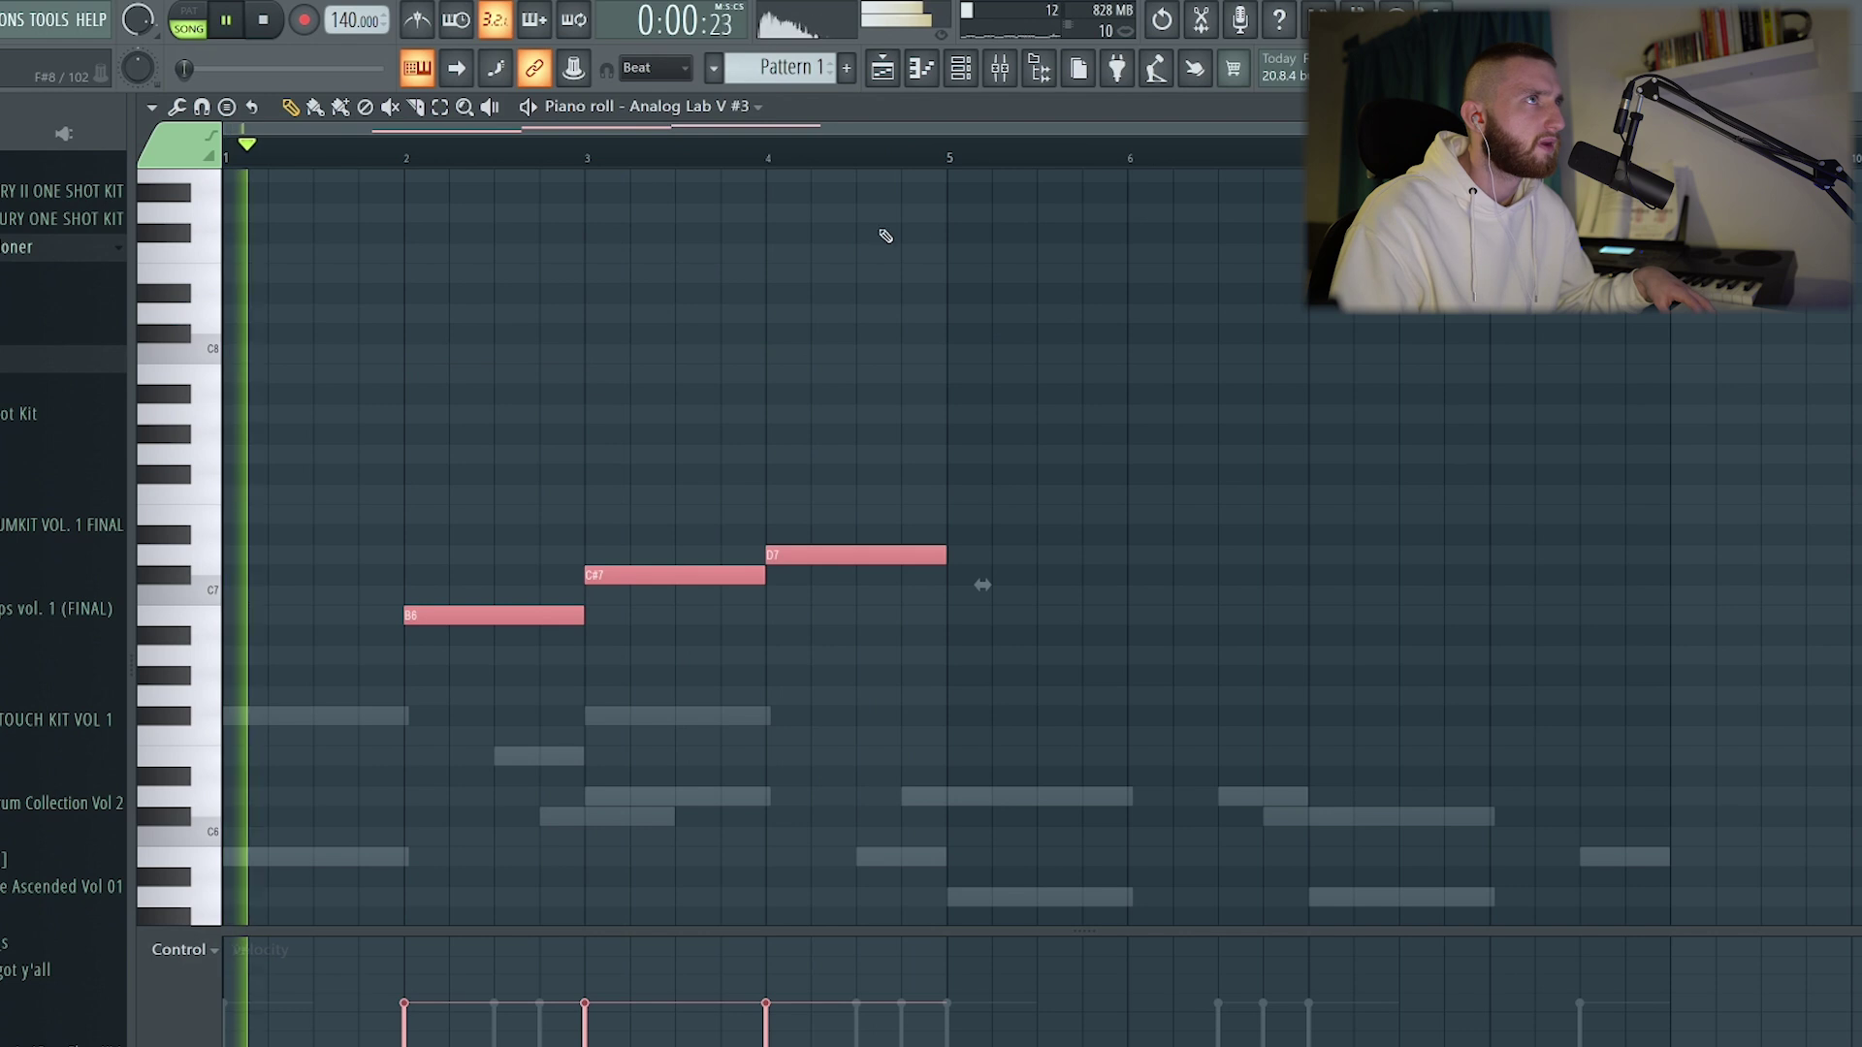
left_click(1098, 320)
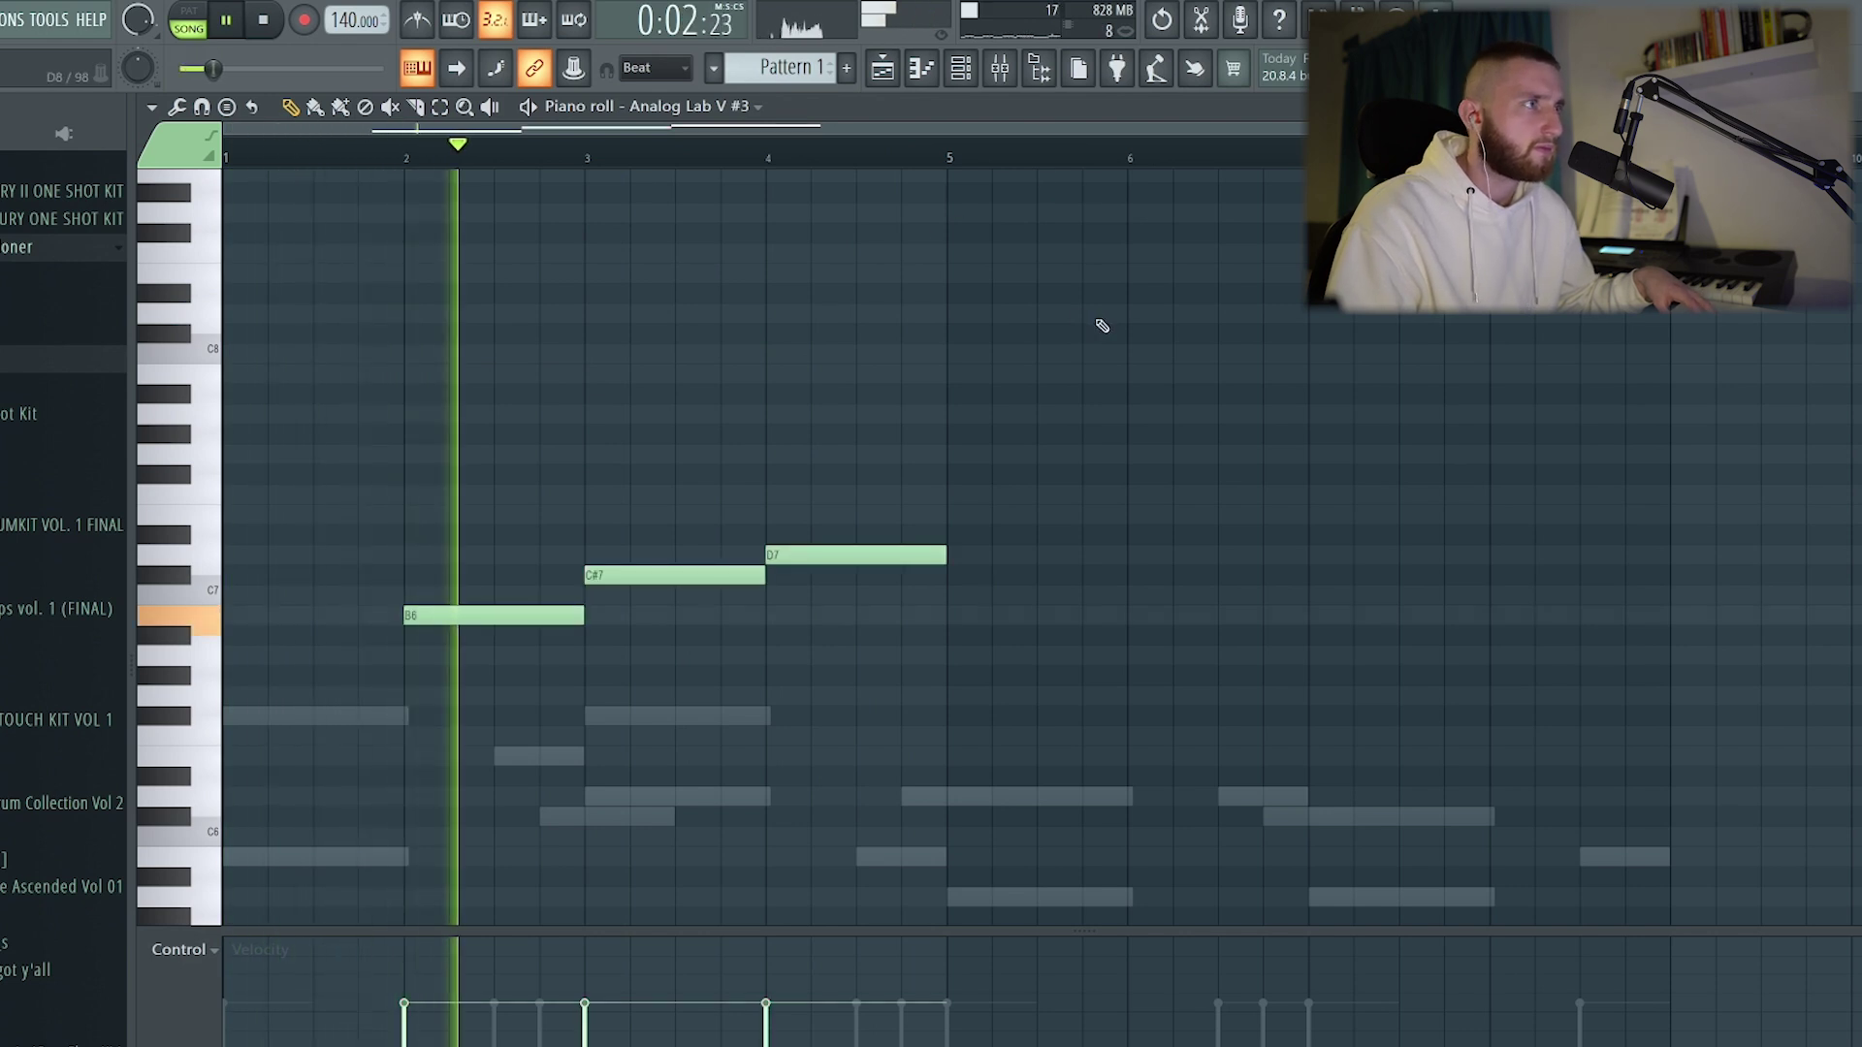
Route Analog Lab V #3 to mixer Insert 9 and adjust its level against the playing beat
key("F9")
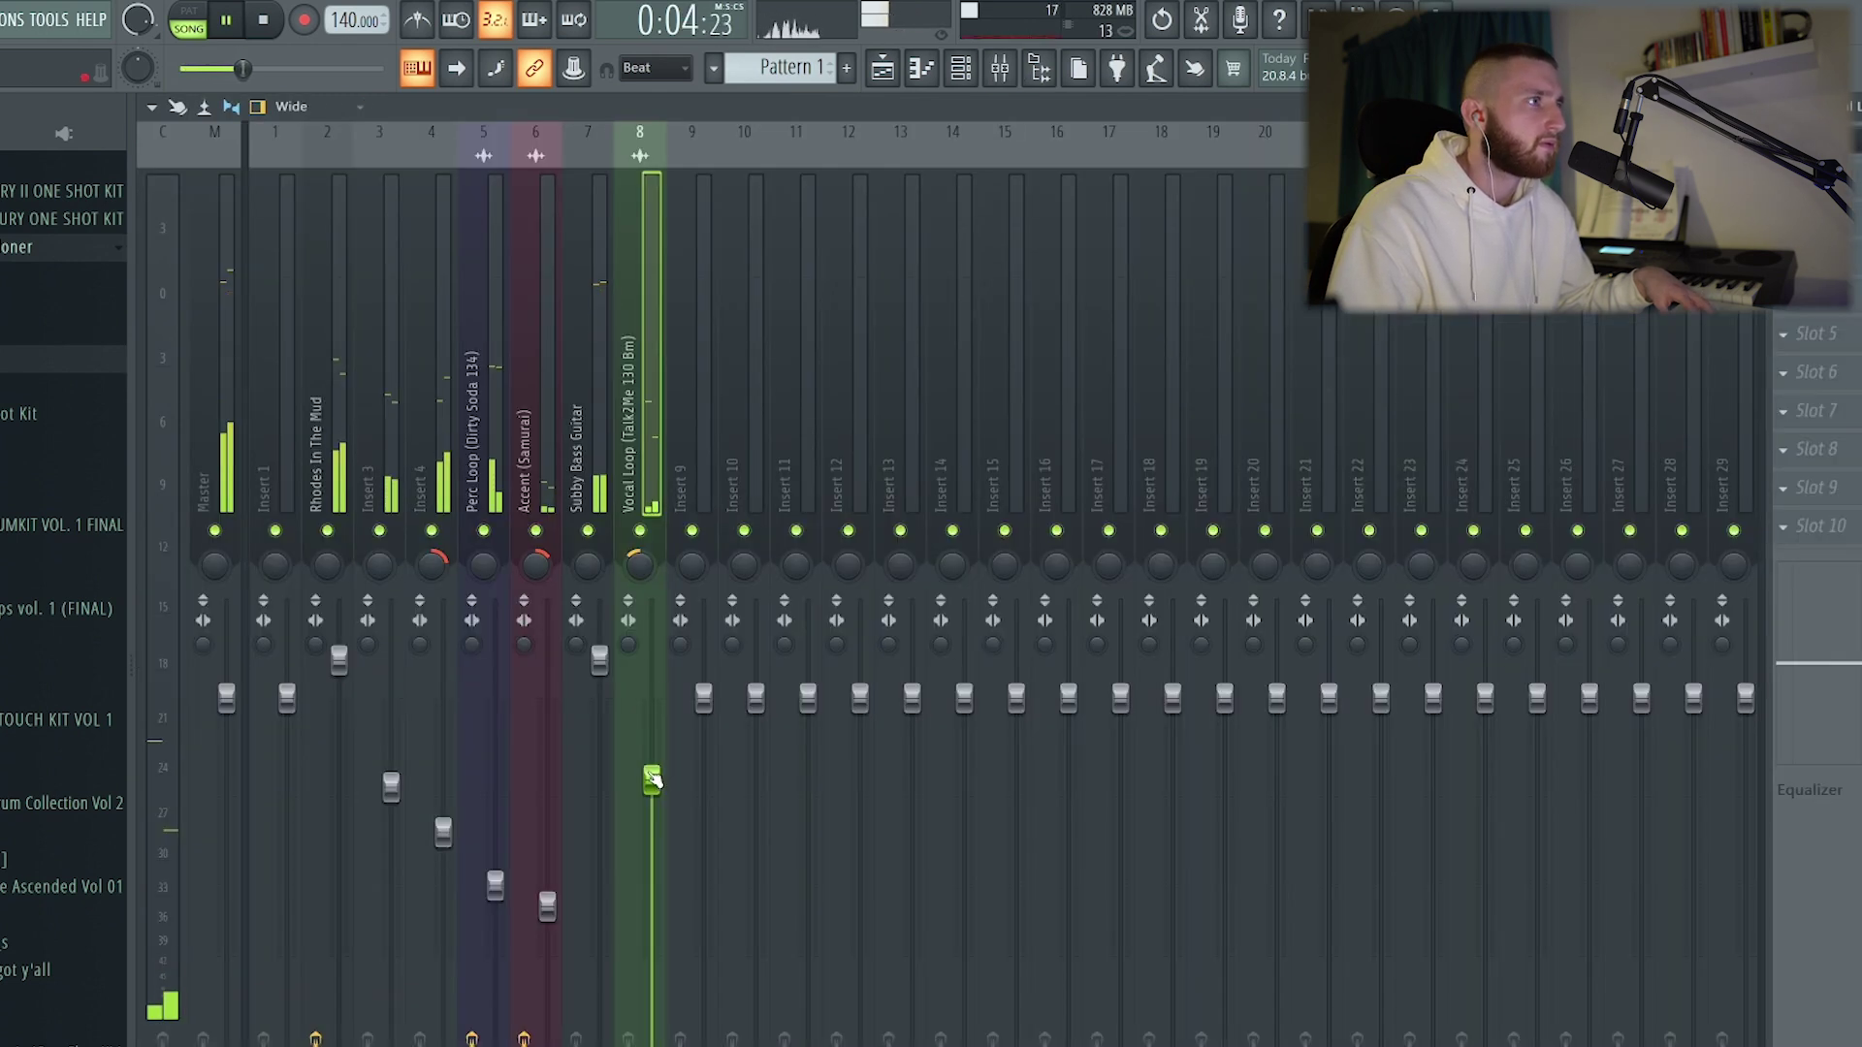
key("space")
left_click(958, 72)
left_click(704, 696)
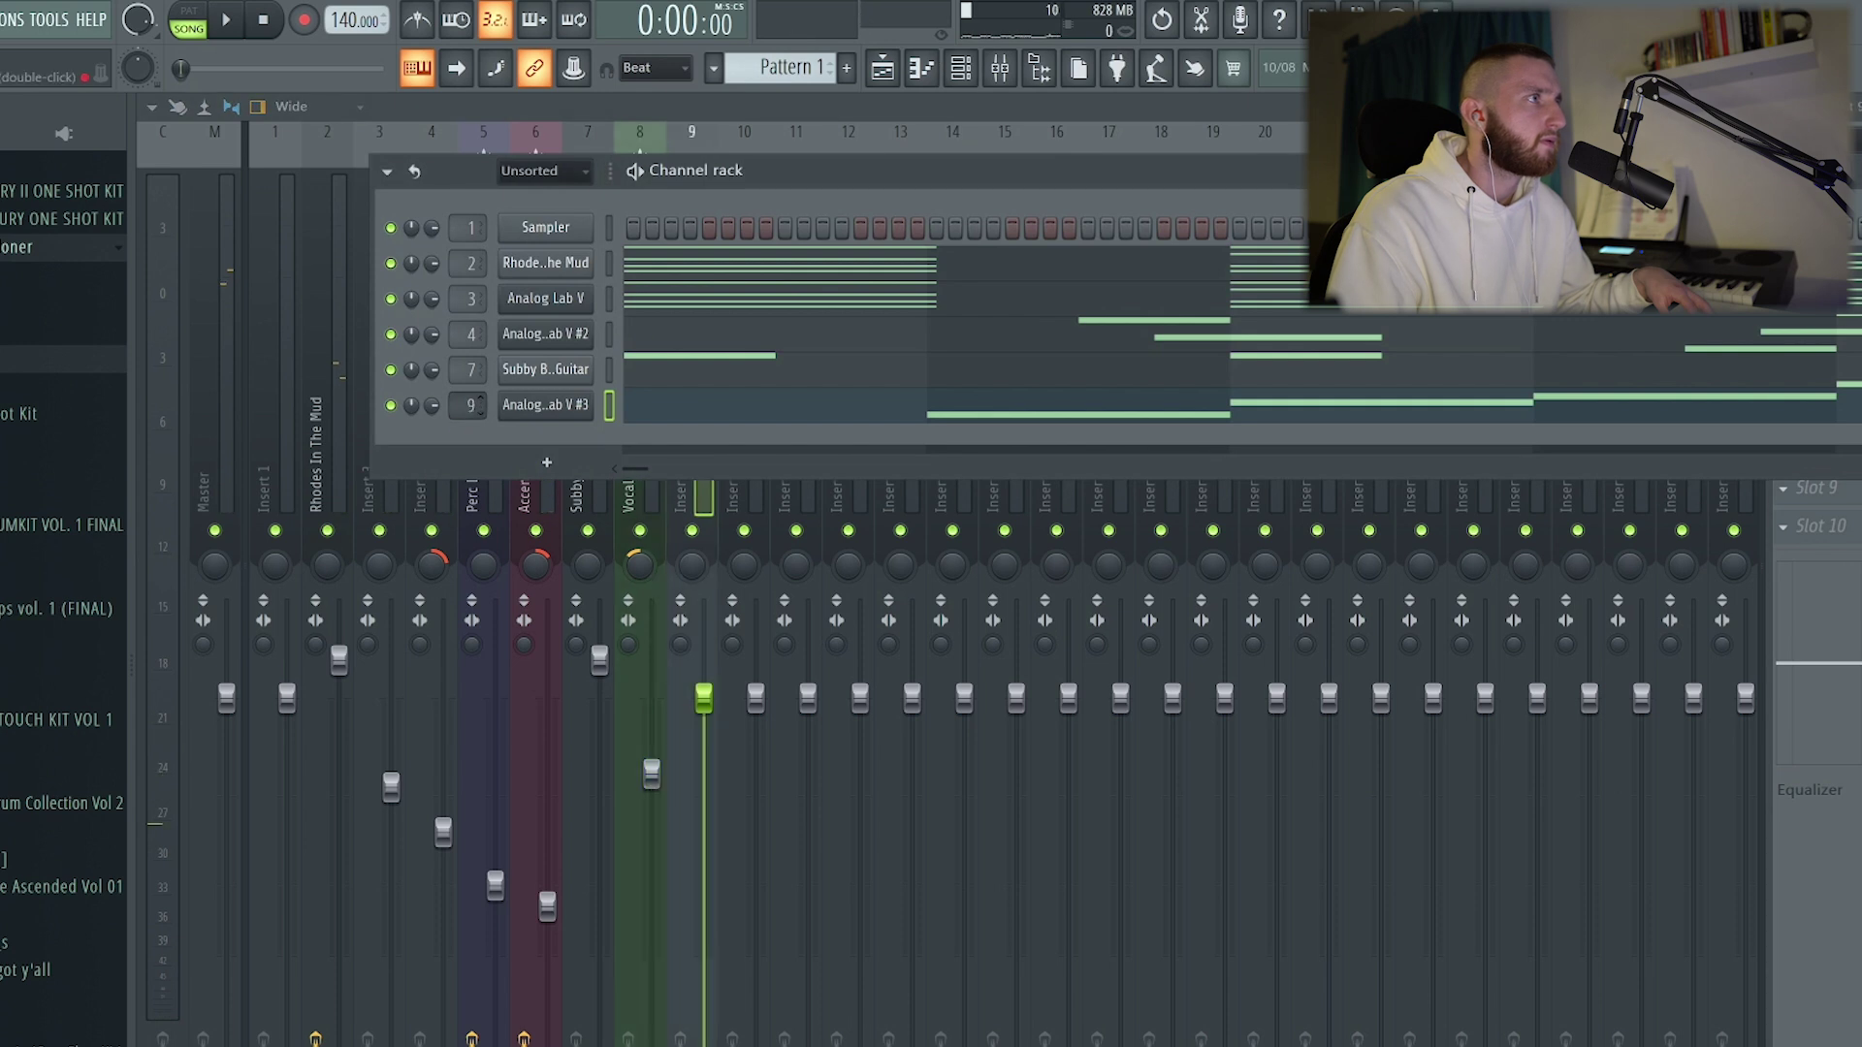
key("space")
key("F6")
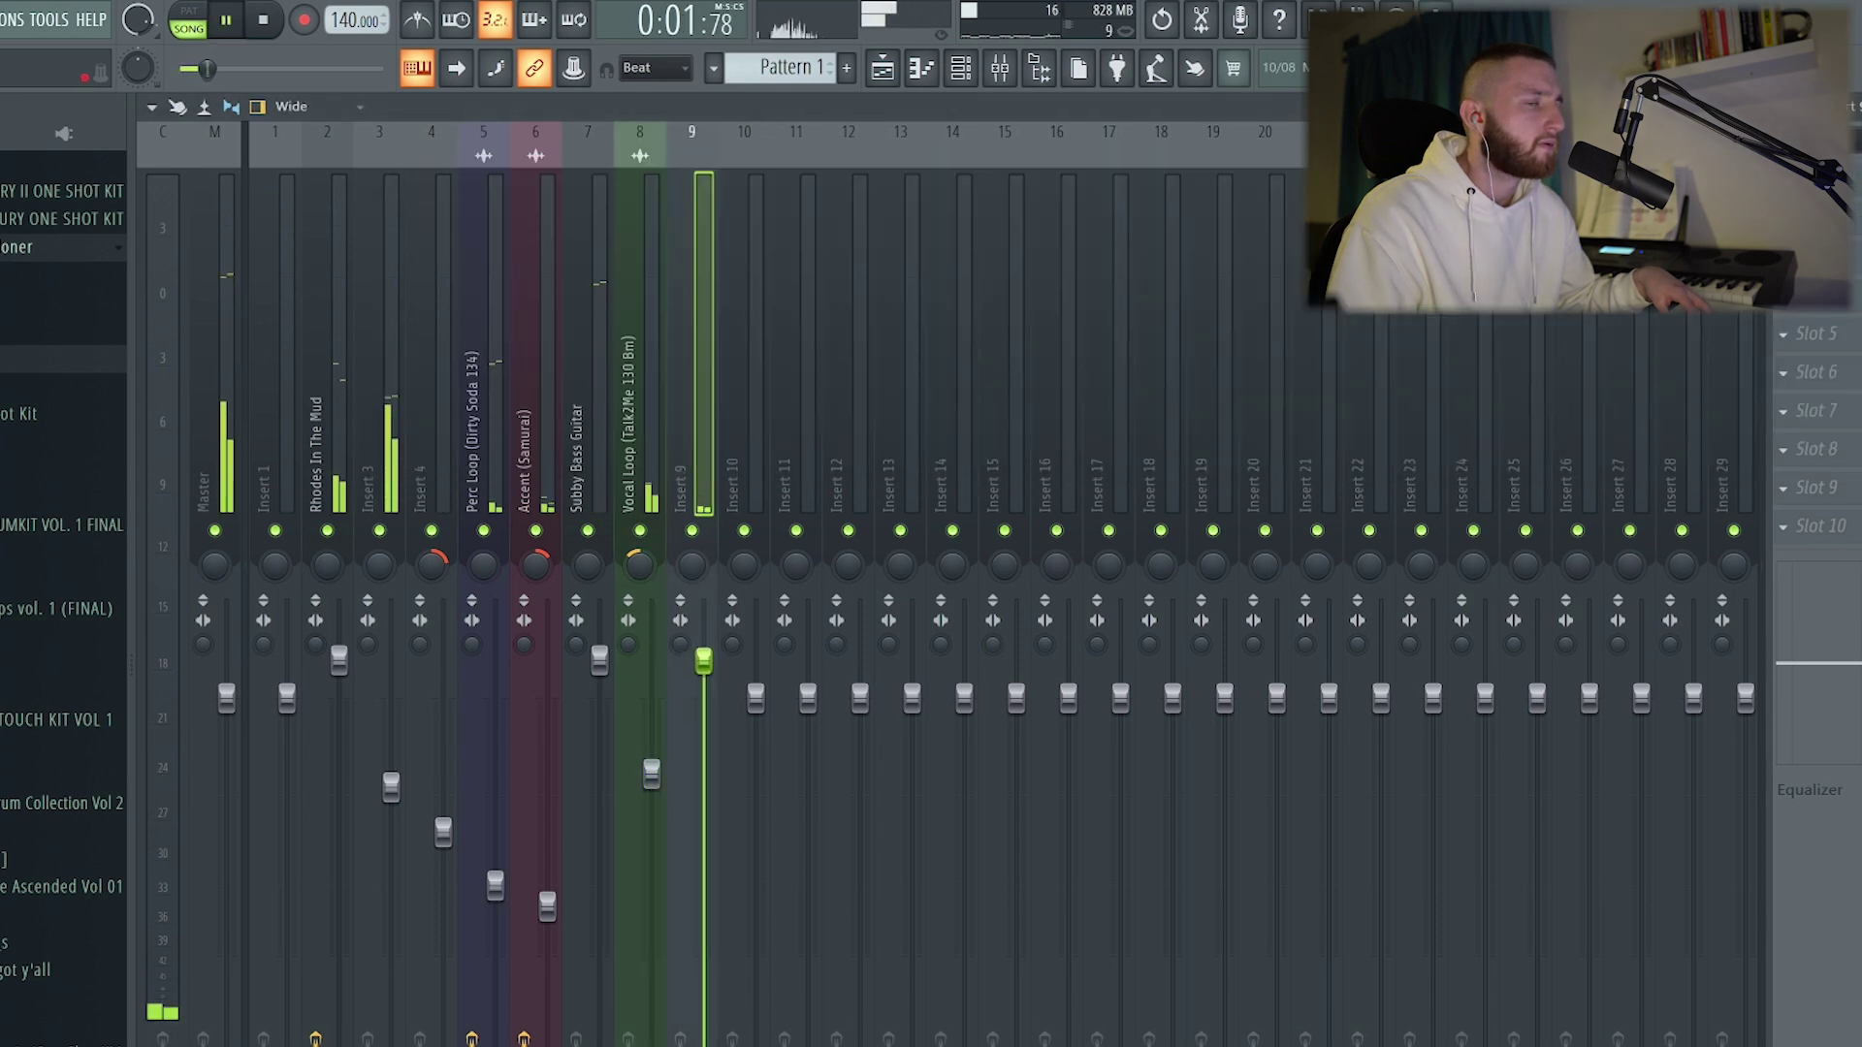
left_click(719, 333)
left_click(703, 694)
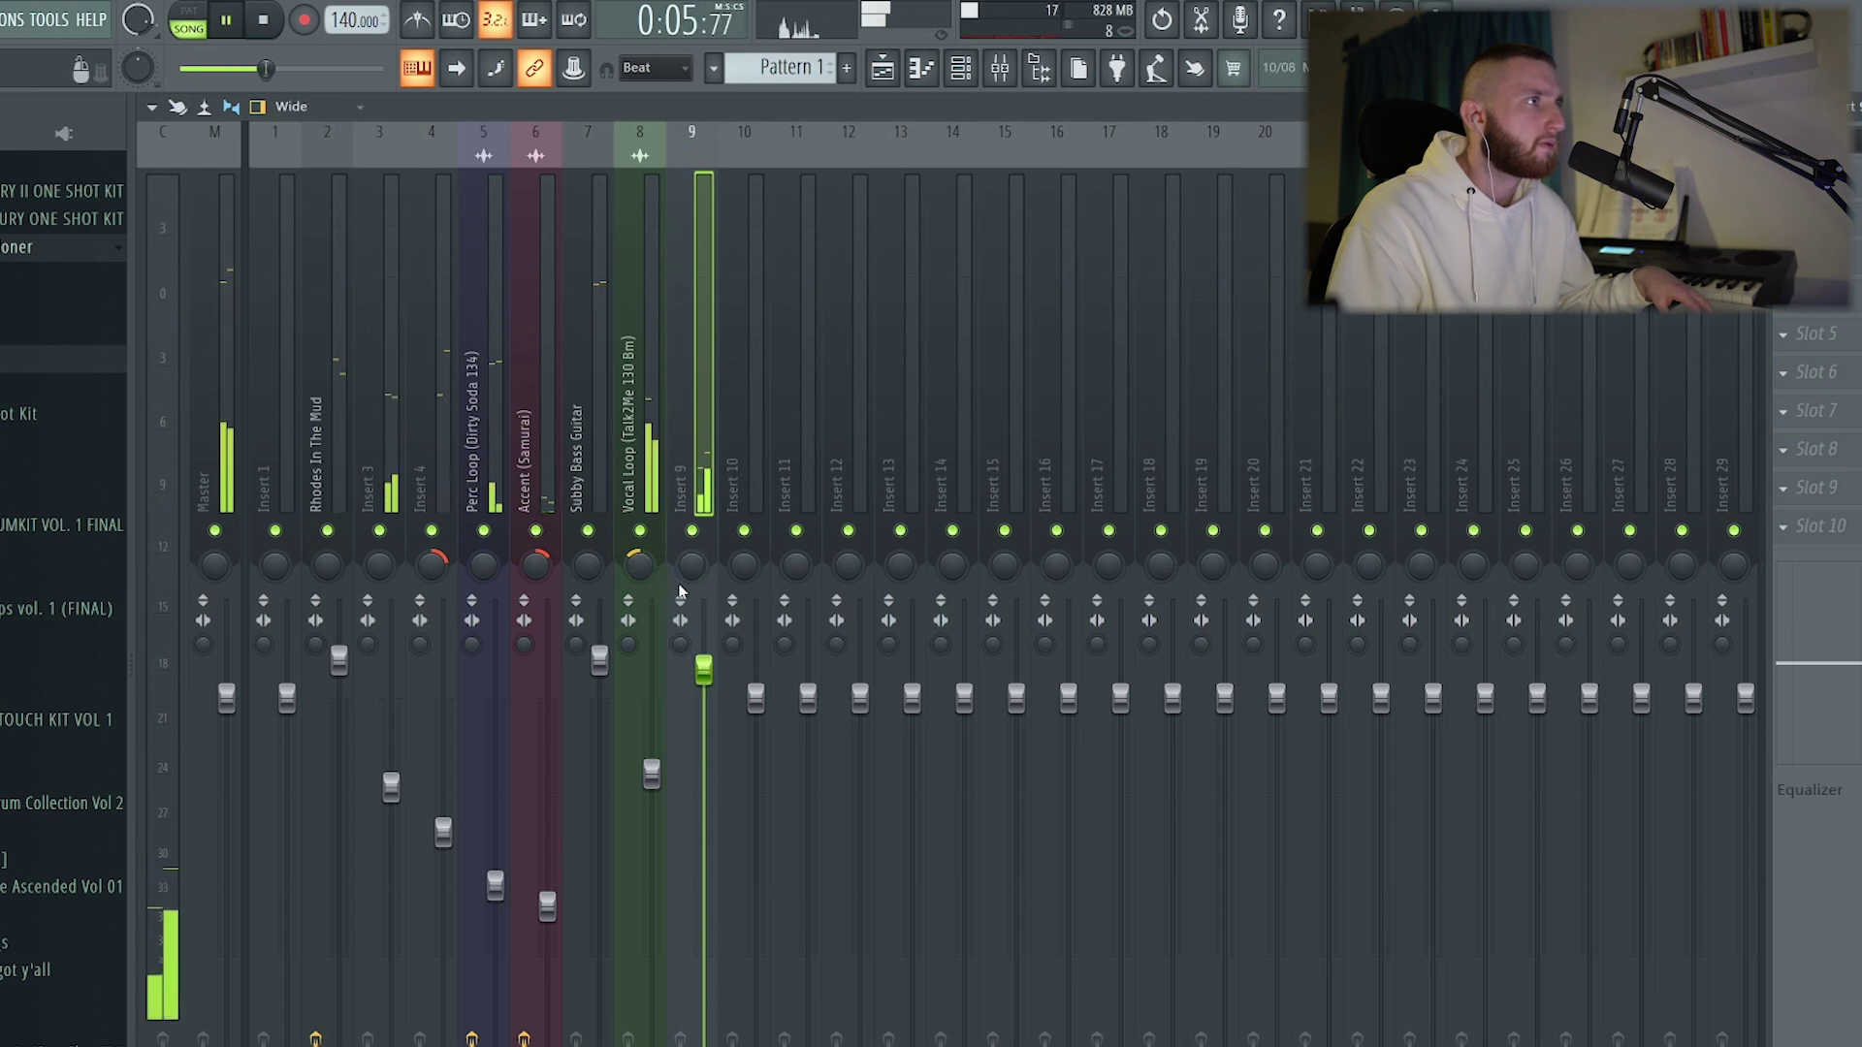
Repeat the three Analog Lab V #3 notes over bars 6 to 8 and lower the bar 8 note to A6
left_click(937, 70)
key("ctrl+a")
left_click_drag(981, 586, 1660, 584)
left_click_drag(1138, 635, 1202, 656)
left_click(1202, 656)
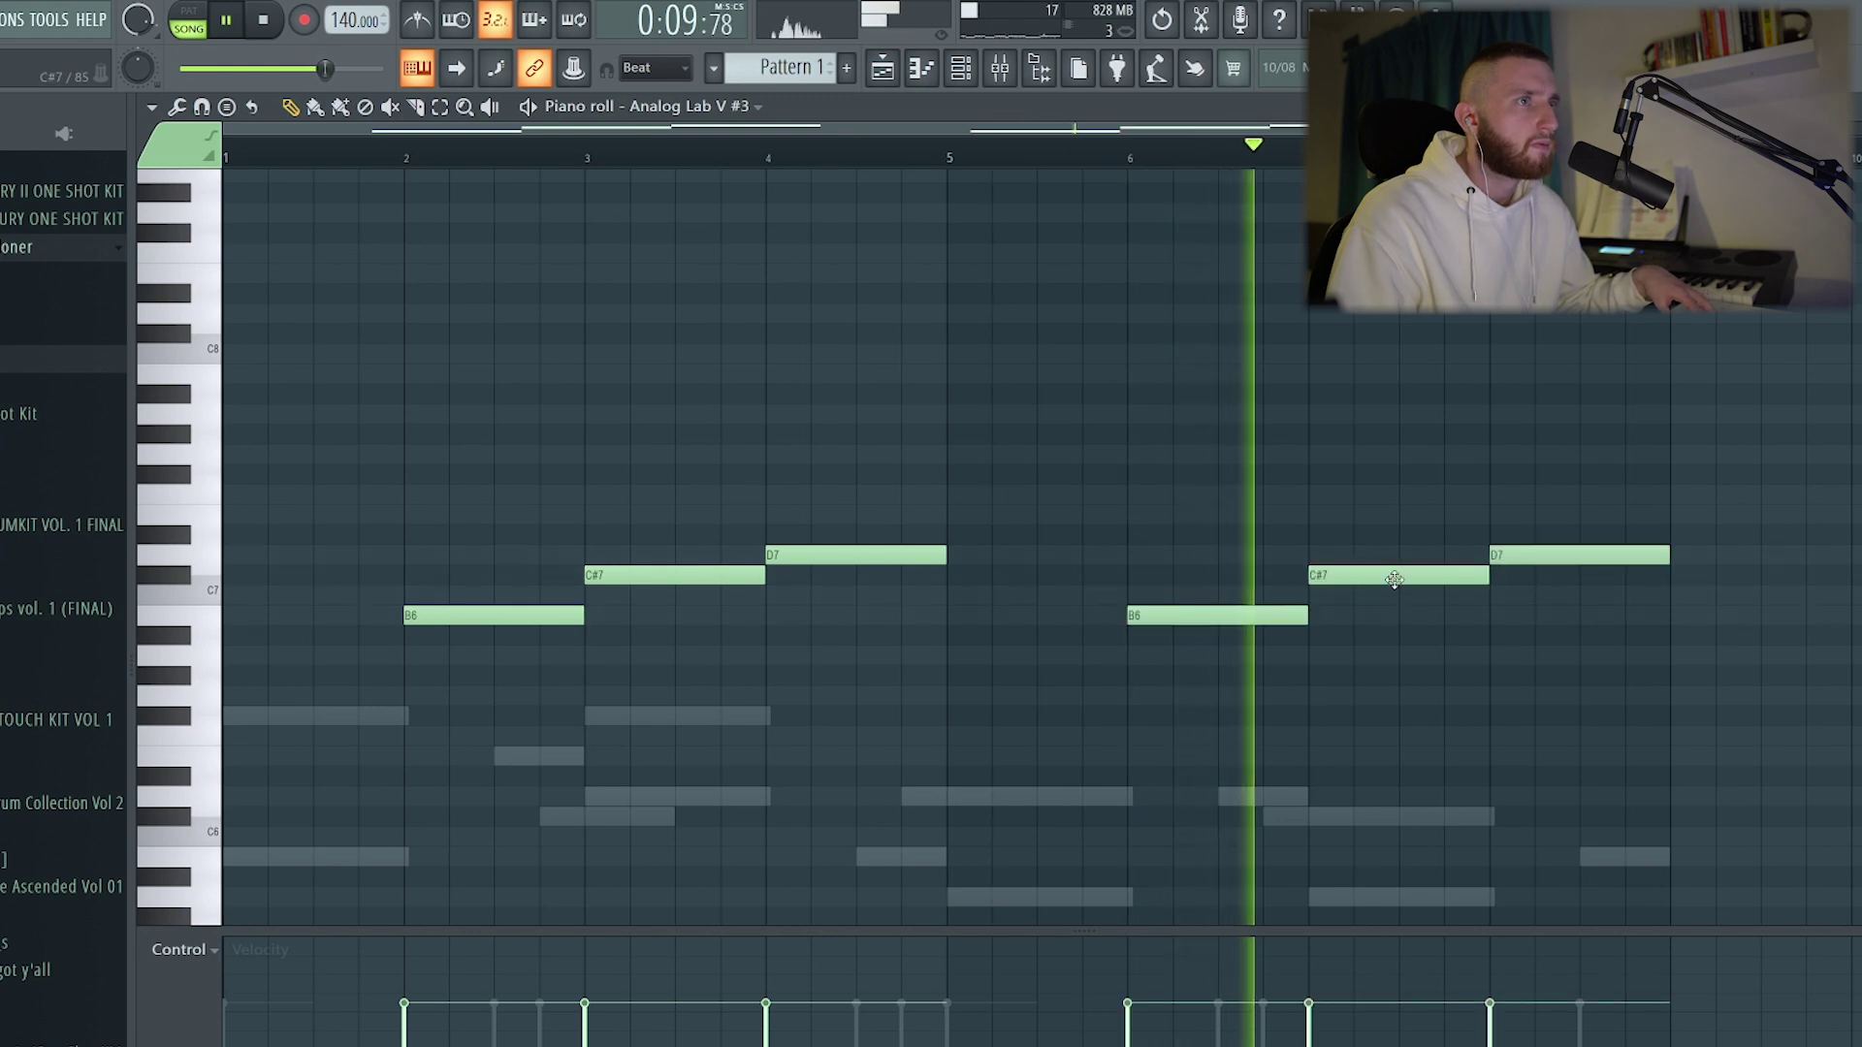
left_click_drag(1536, 556, 1546, 657)
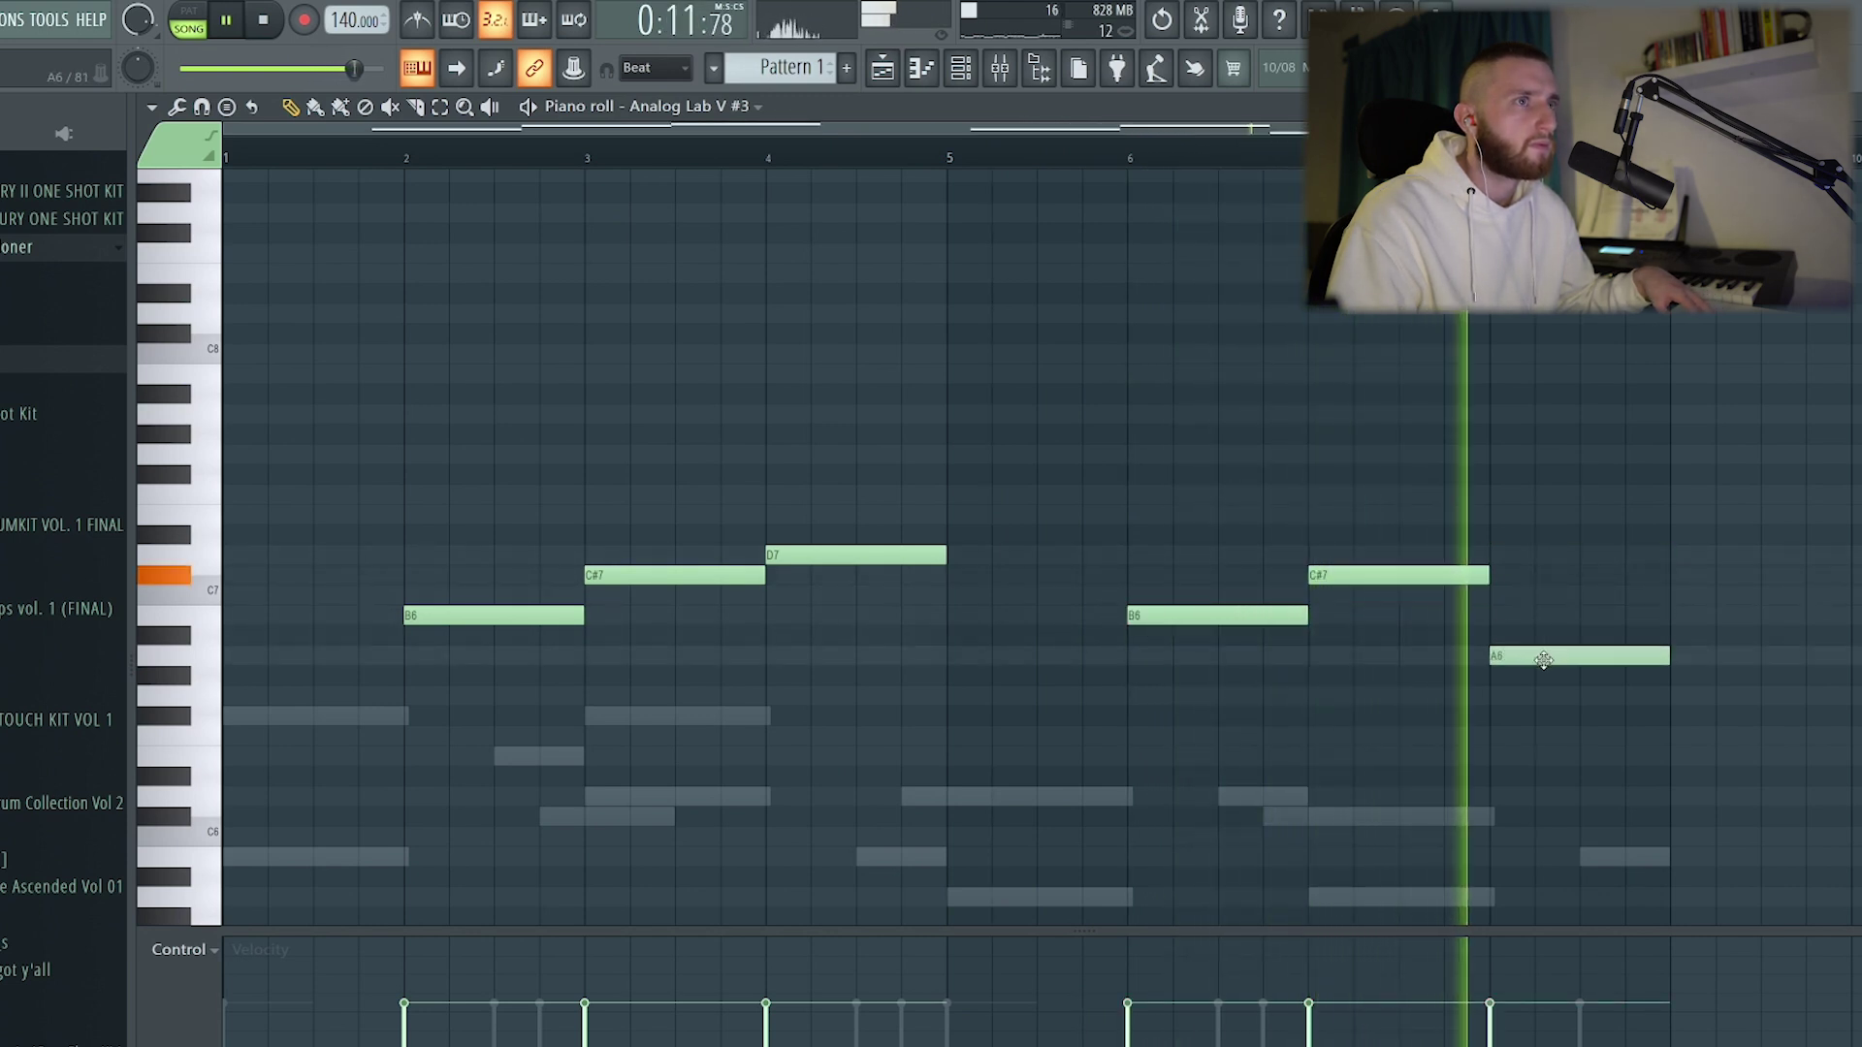
Add a half-bar B6 note in the second half of bar 8 of the Analog Lab V #3 melody
key("space")
left_click(1583, 694)
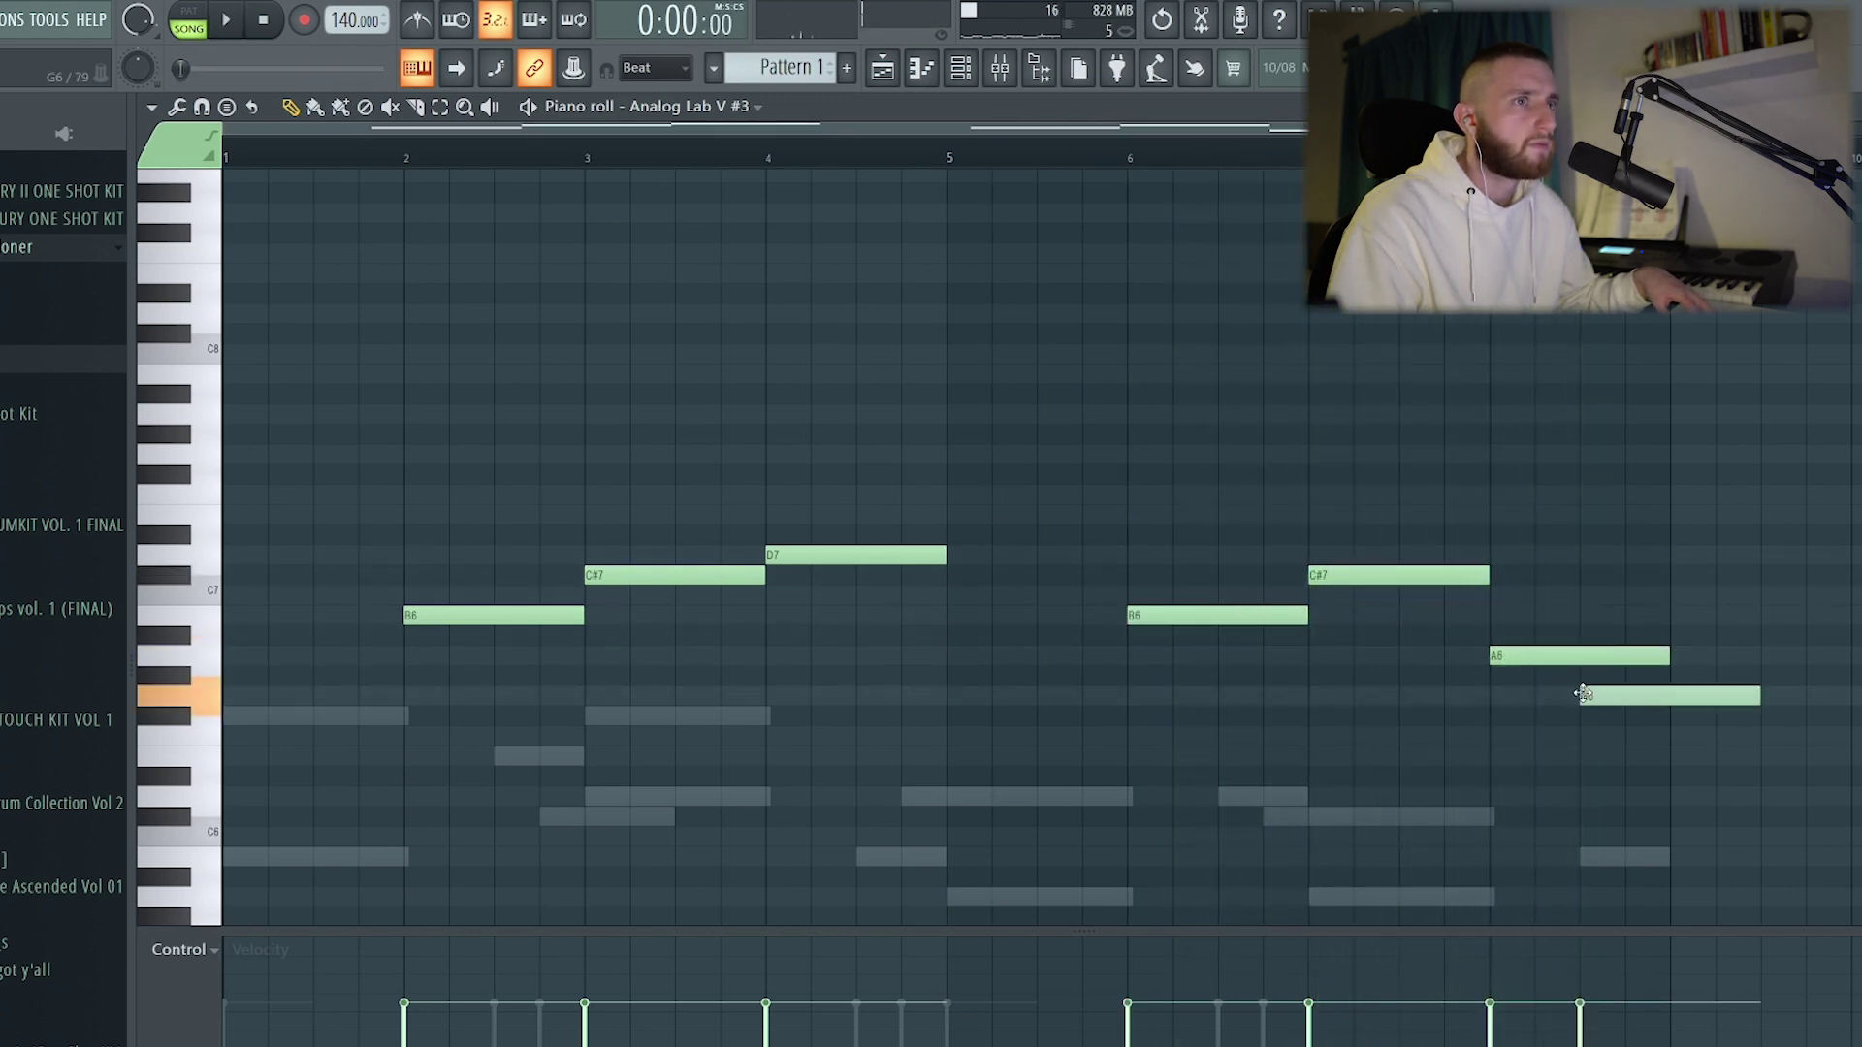
left_click_drag(1583, 698, 1585, 609)
left_click(1297, 148)
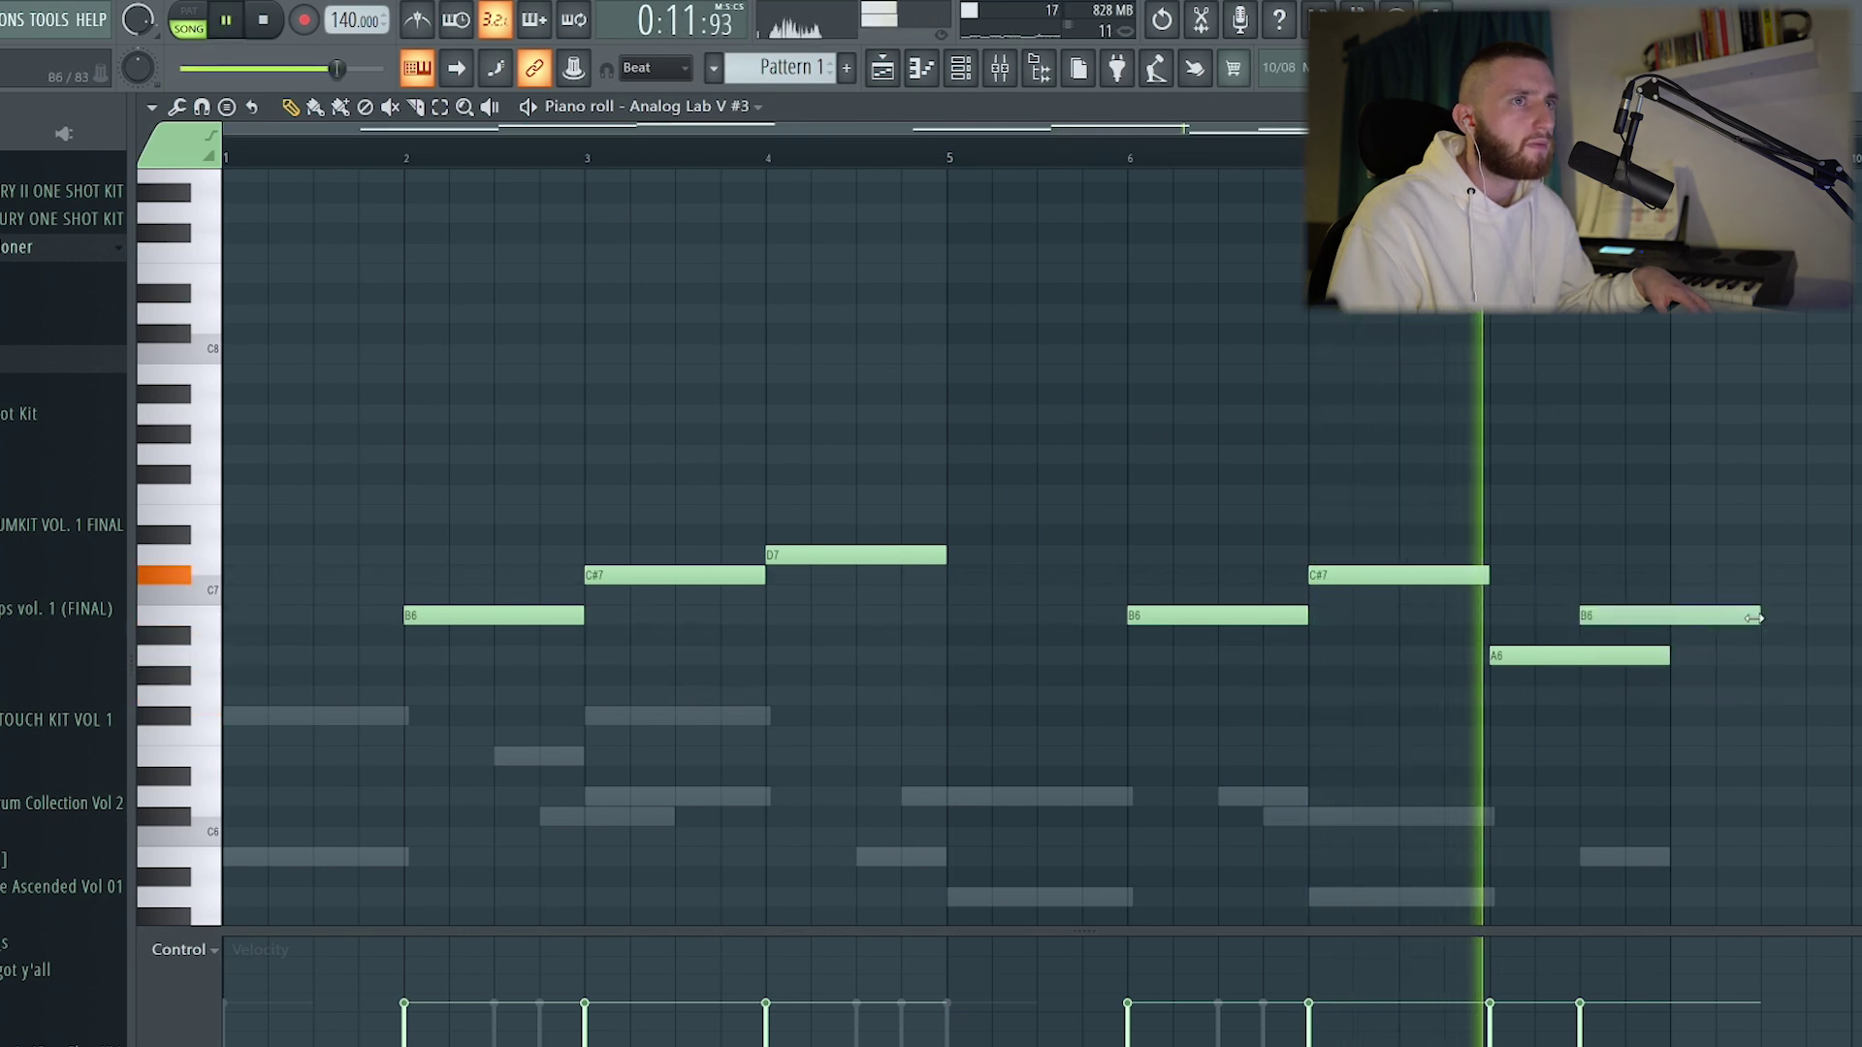
left_click_drag(1753, 617, 1670, 618)
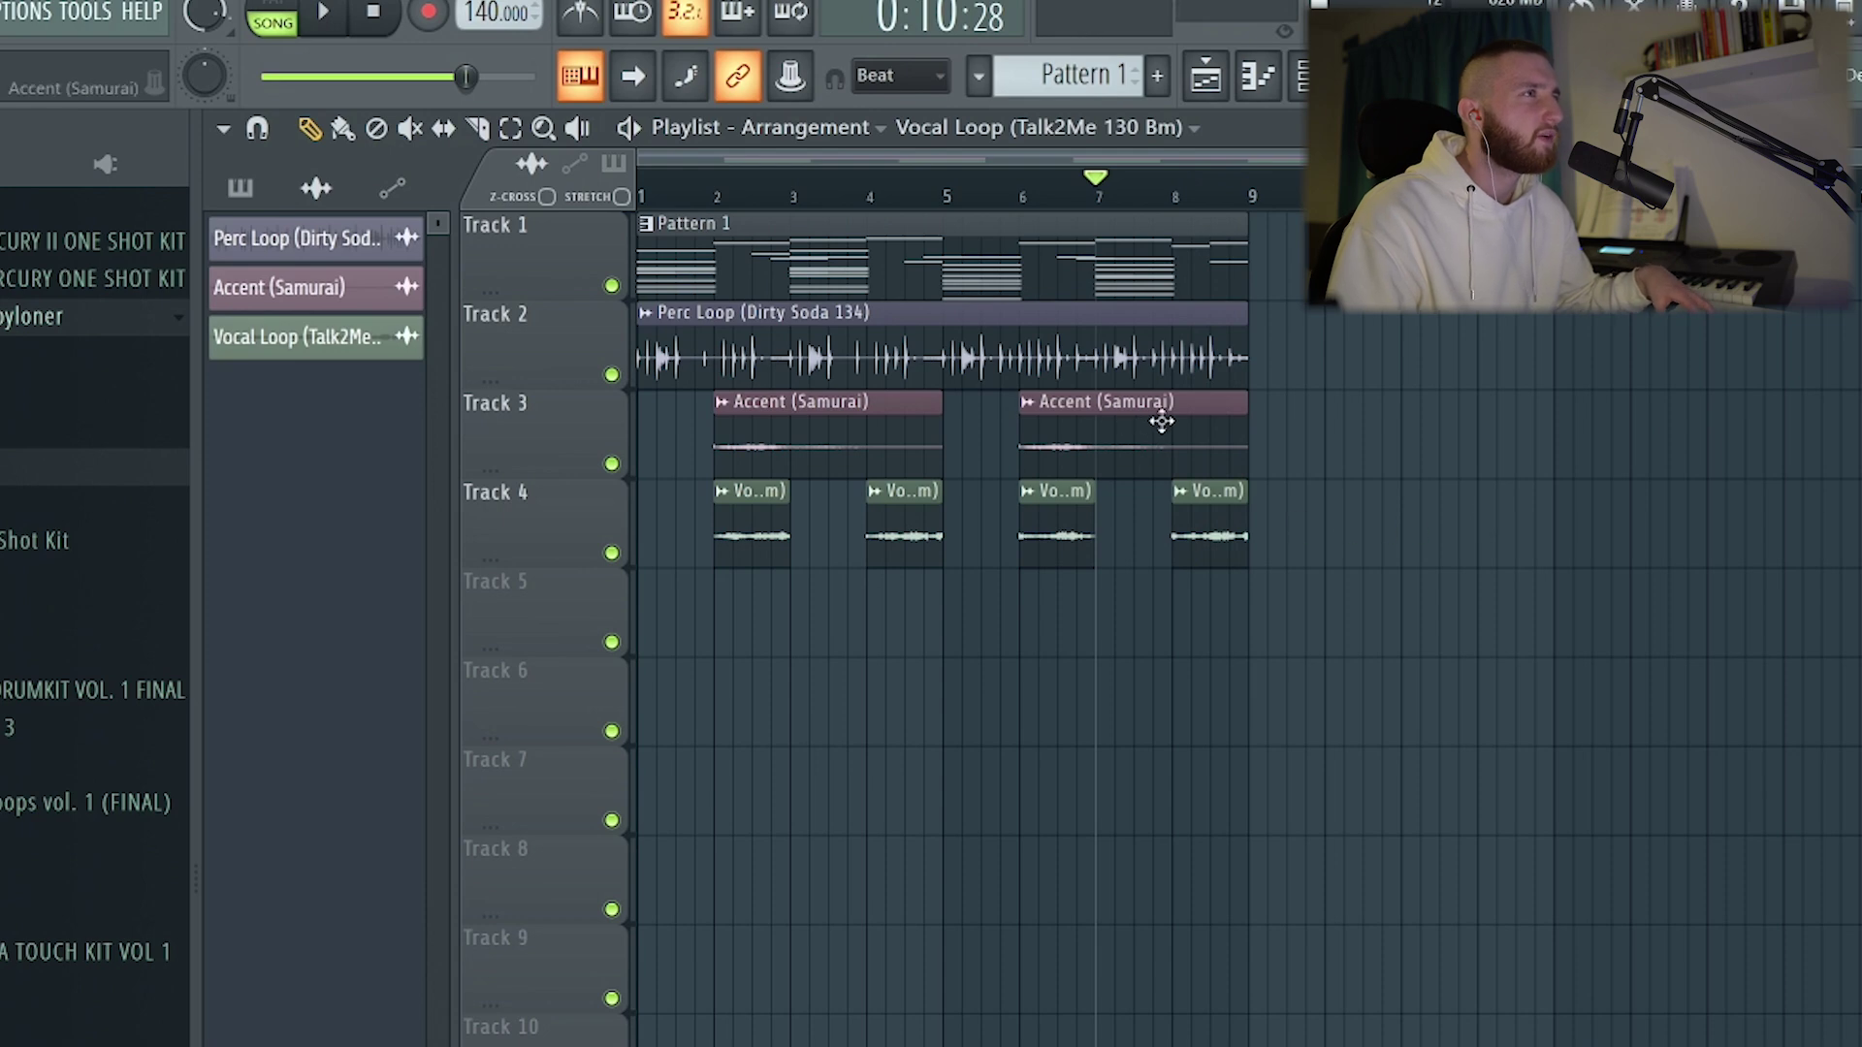
Delete both Accent (Samurai) clips from Track 3 in the playlist
right_click(1162, 421)
right_click(872, 427)
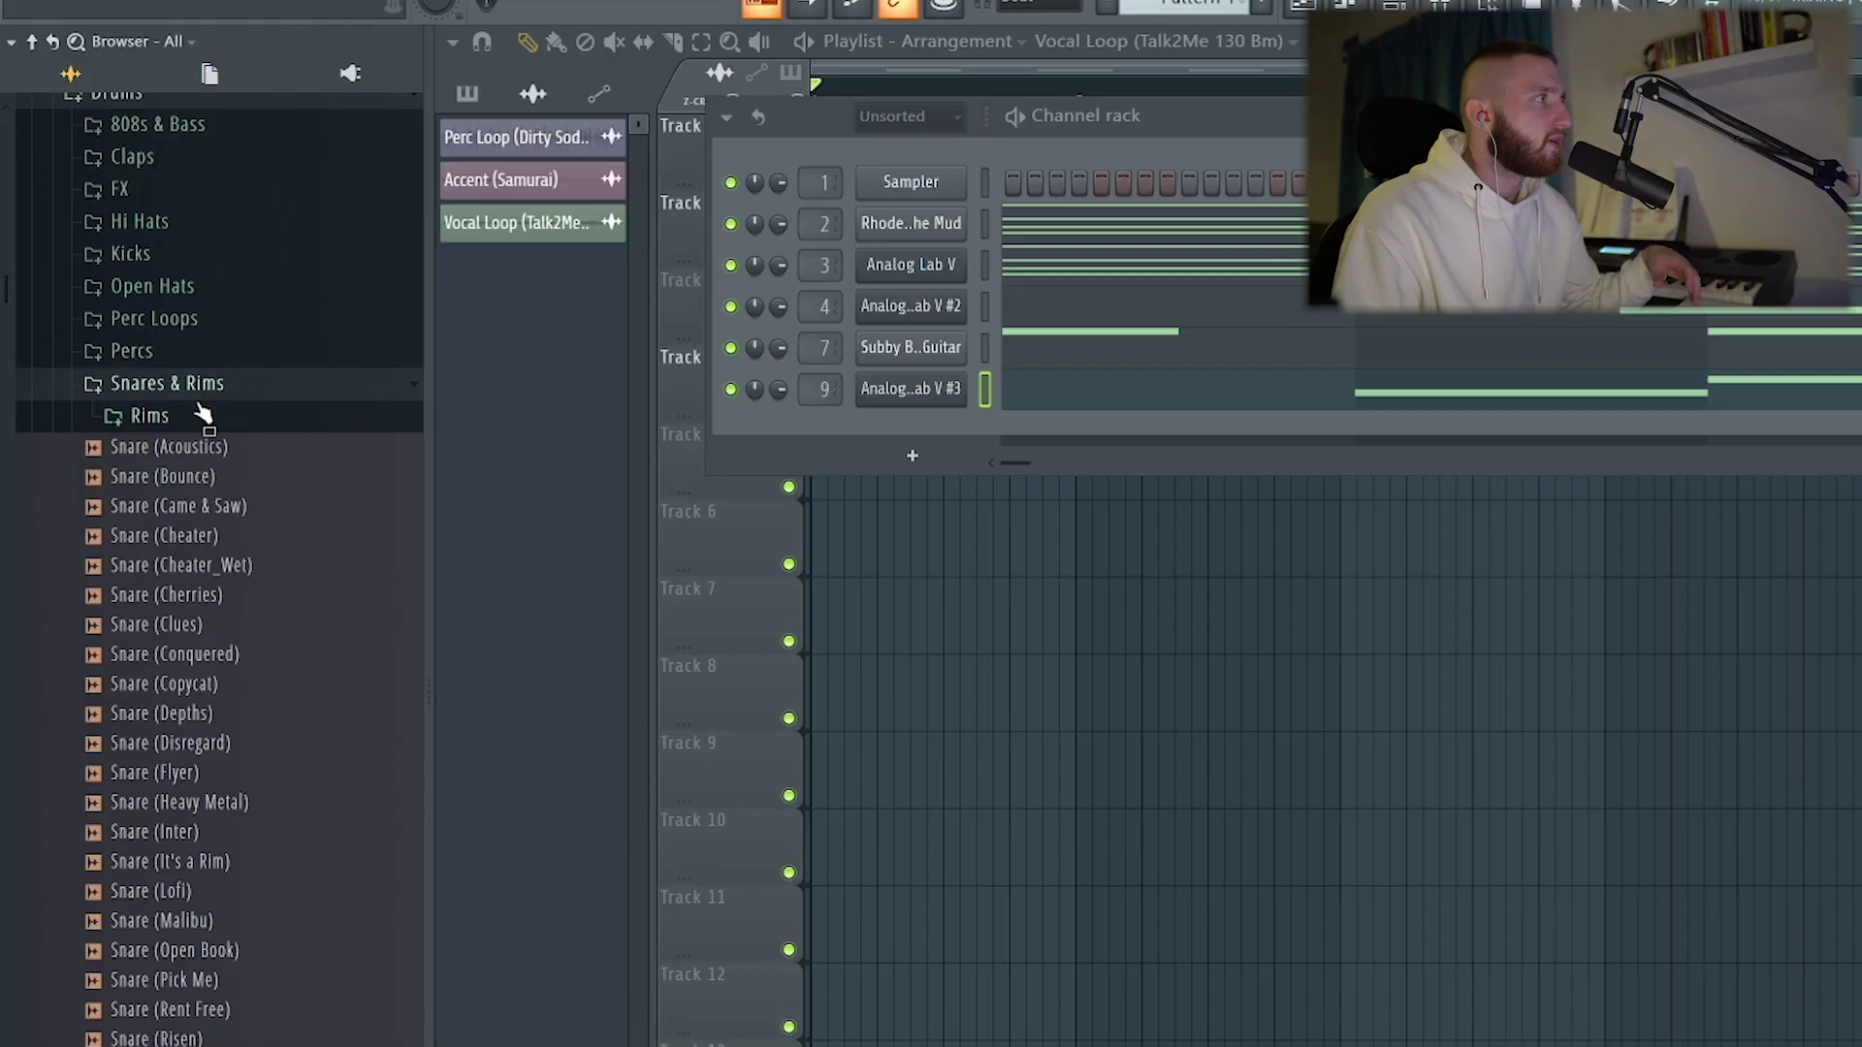
Audition the samples in the kit's Rims folder and add Rim (Twist) as a new channel
left_click(199, 420)
scroll(262, 507, "down", 3)
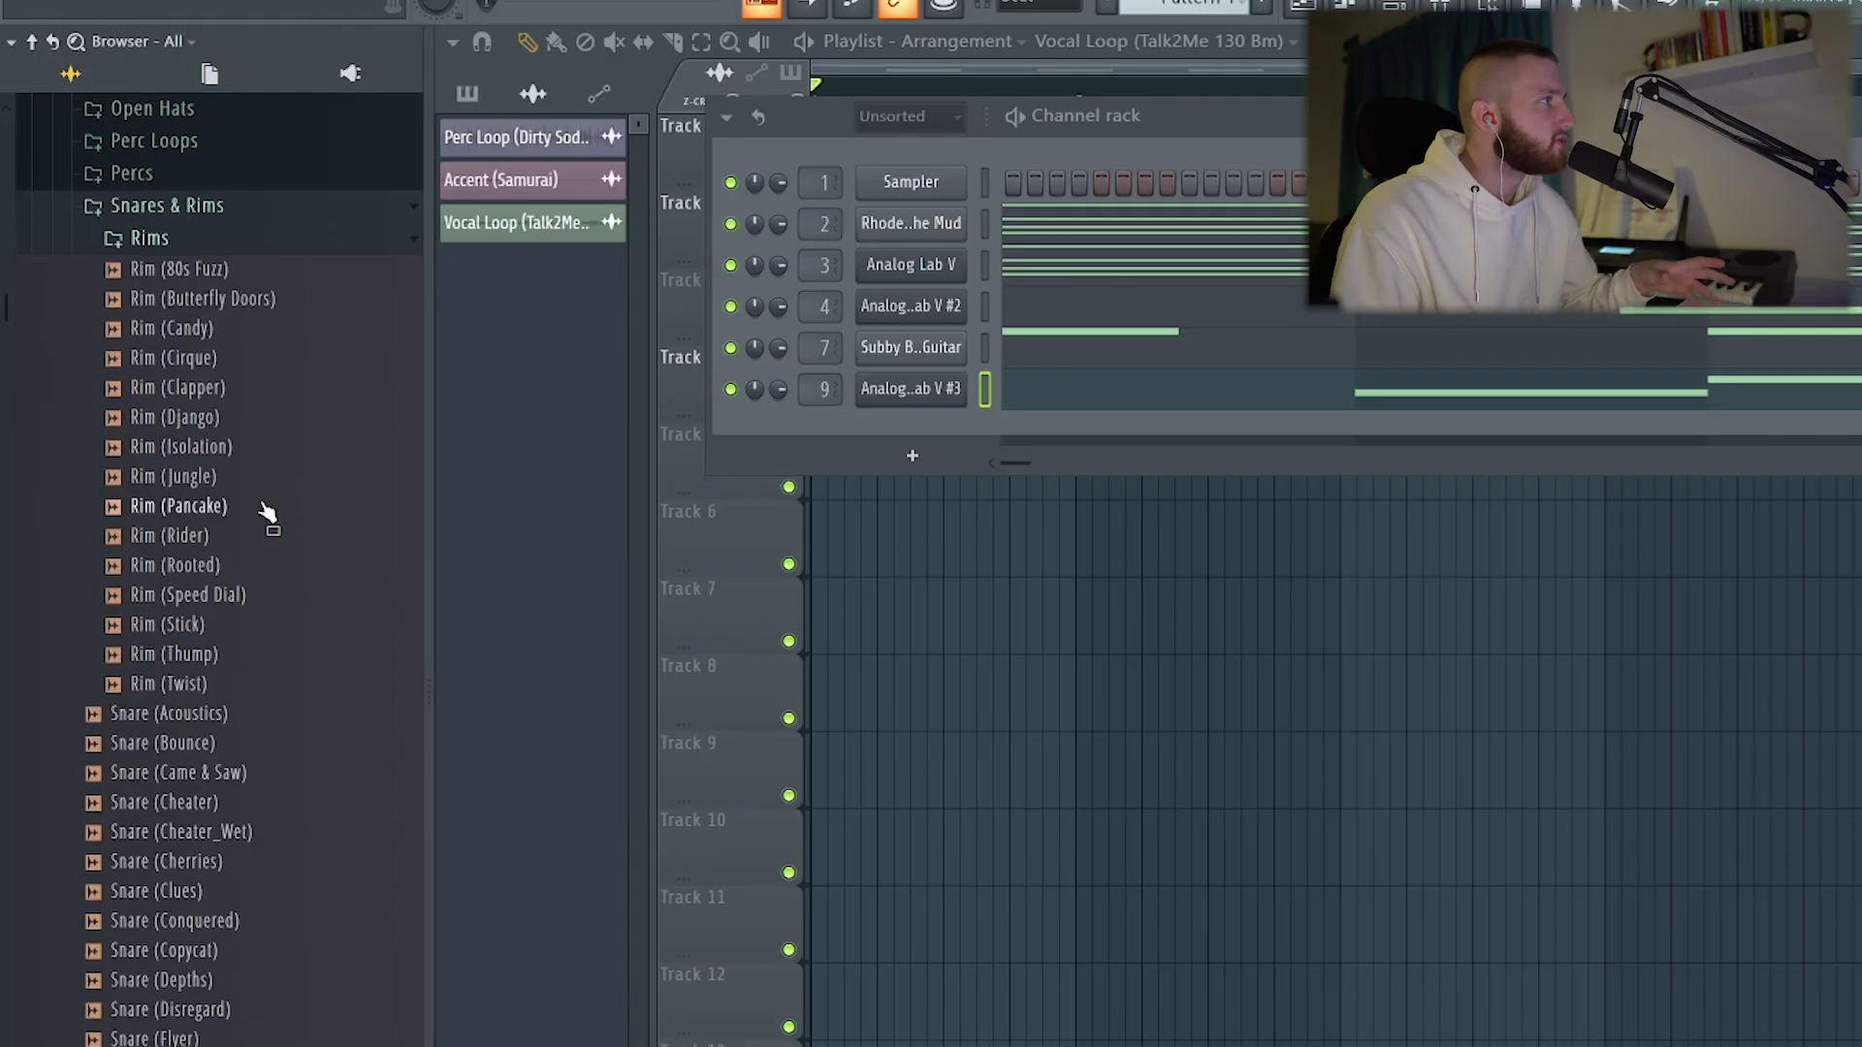
key("Up")
key("Up")
key("Up")
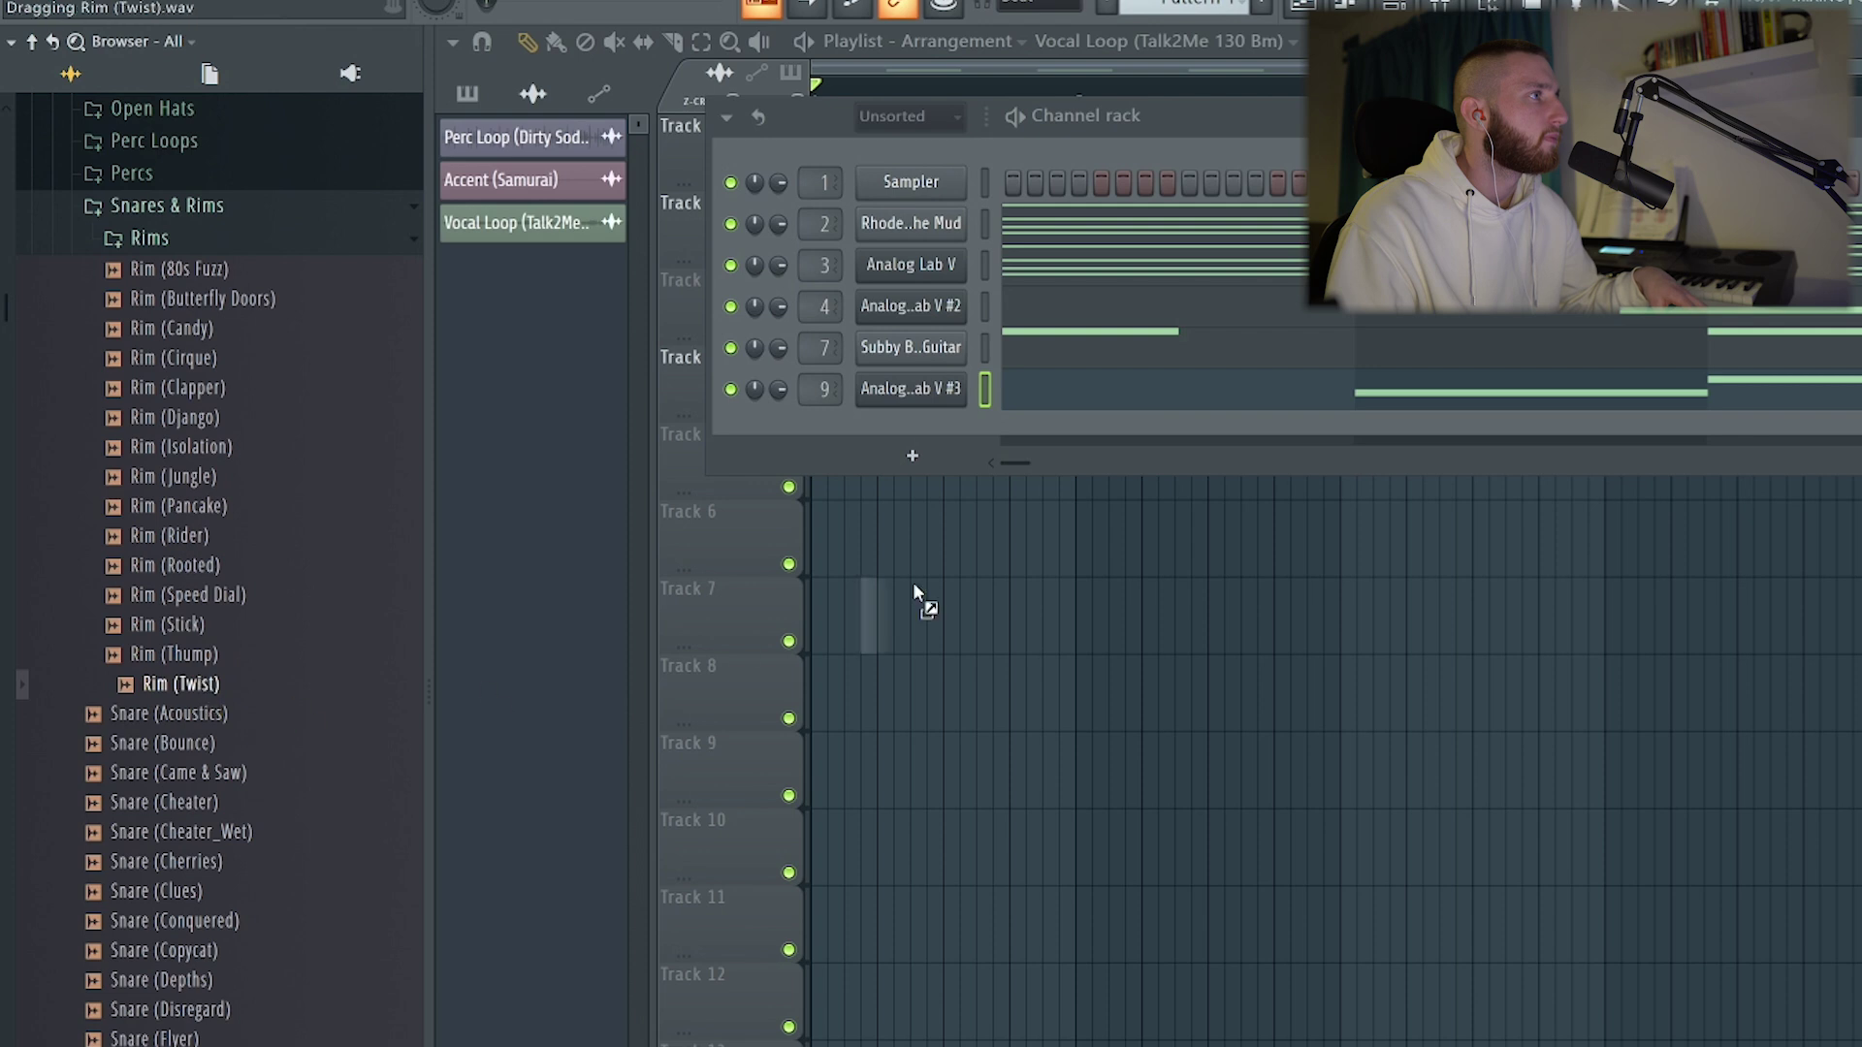
left_click_drag(943, 441, 943, 444)
Place a Rim (Twist) hit on the third beat of every bar during playback
key("space")
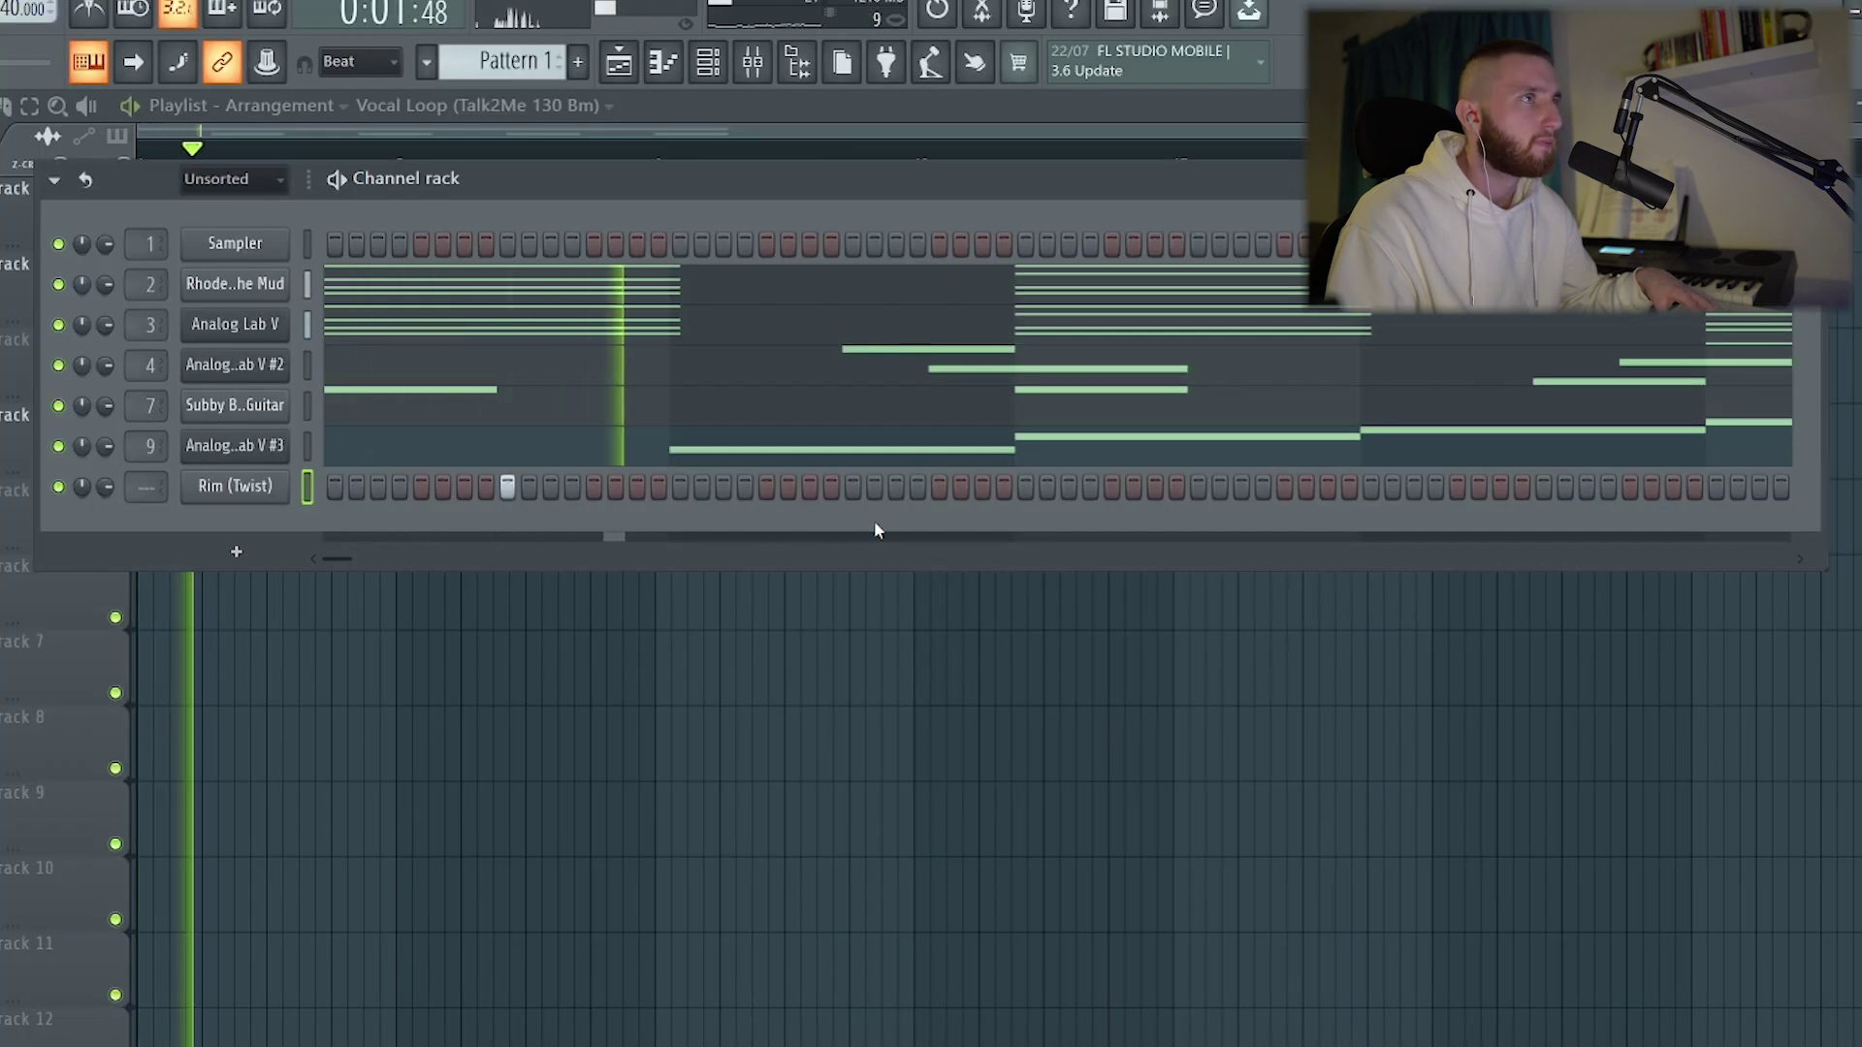
left_click(852, 487)
left_click(1197, 487)
scroll(1156, 556, "left", 2)
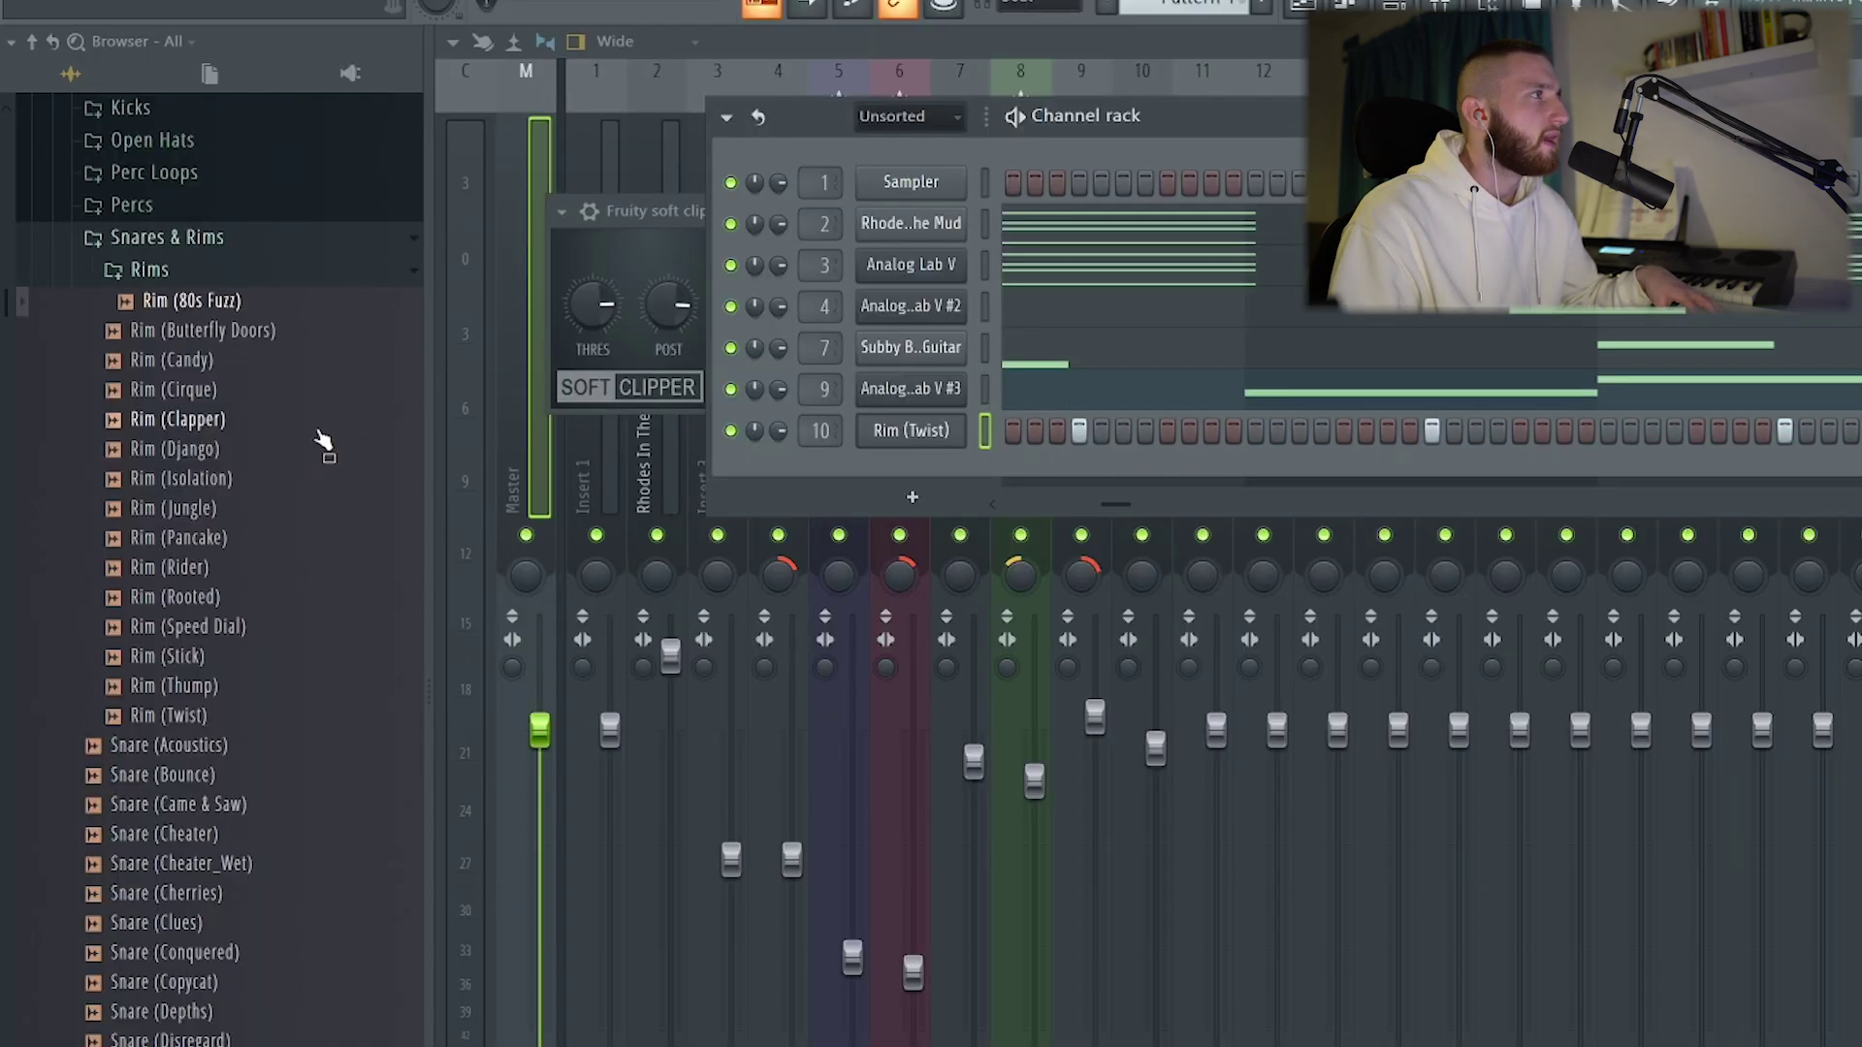
Add Rim (80s Fuzz) as a new channel and place hits on the third beat of bars 2 and 6
left_click_drag(281, 359, 663, 451)
left_click_drag(948, 482, 942, 483)
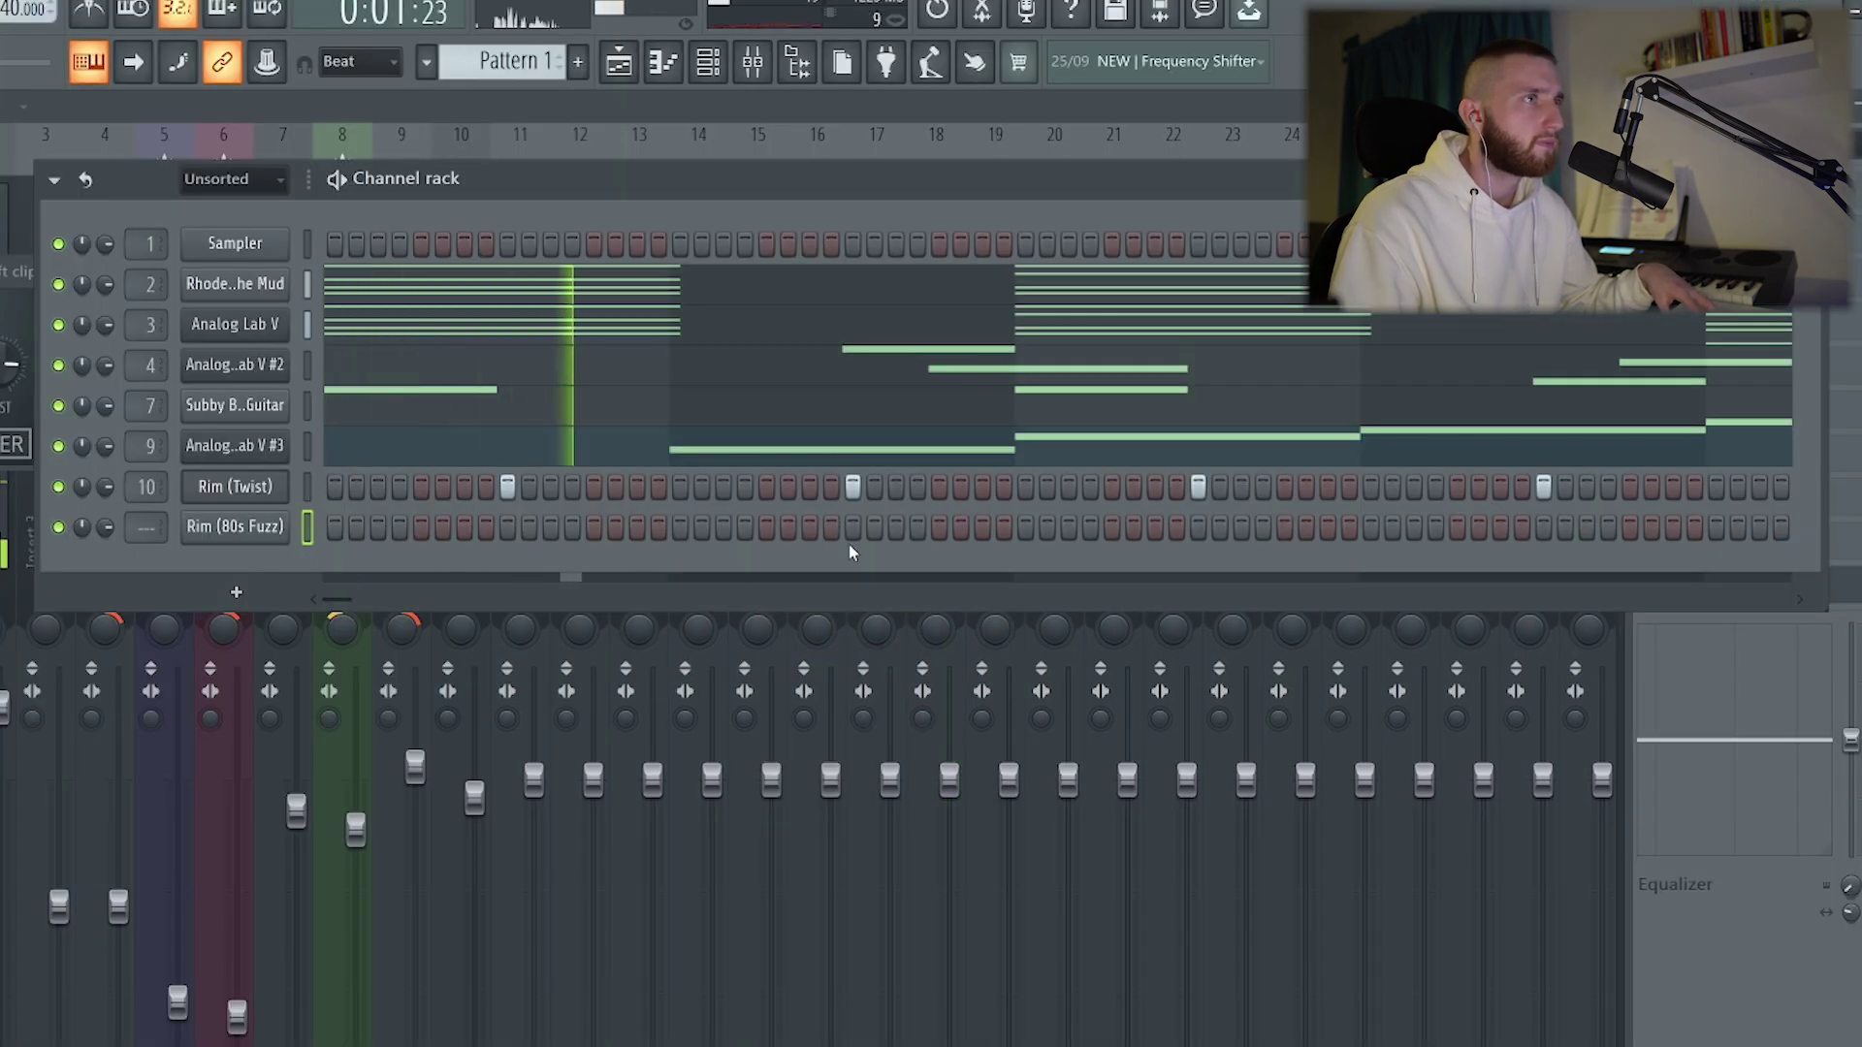
left_click(853, 527)
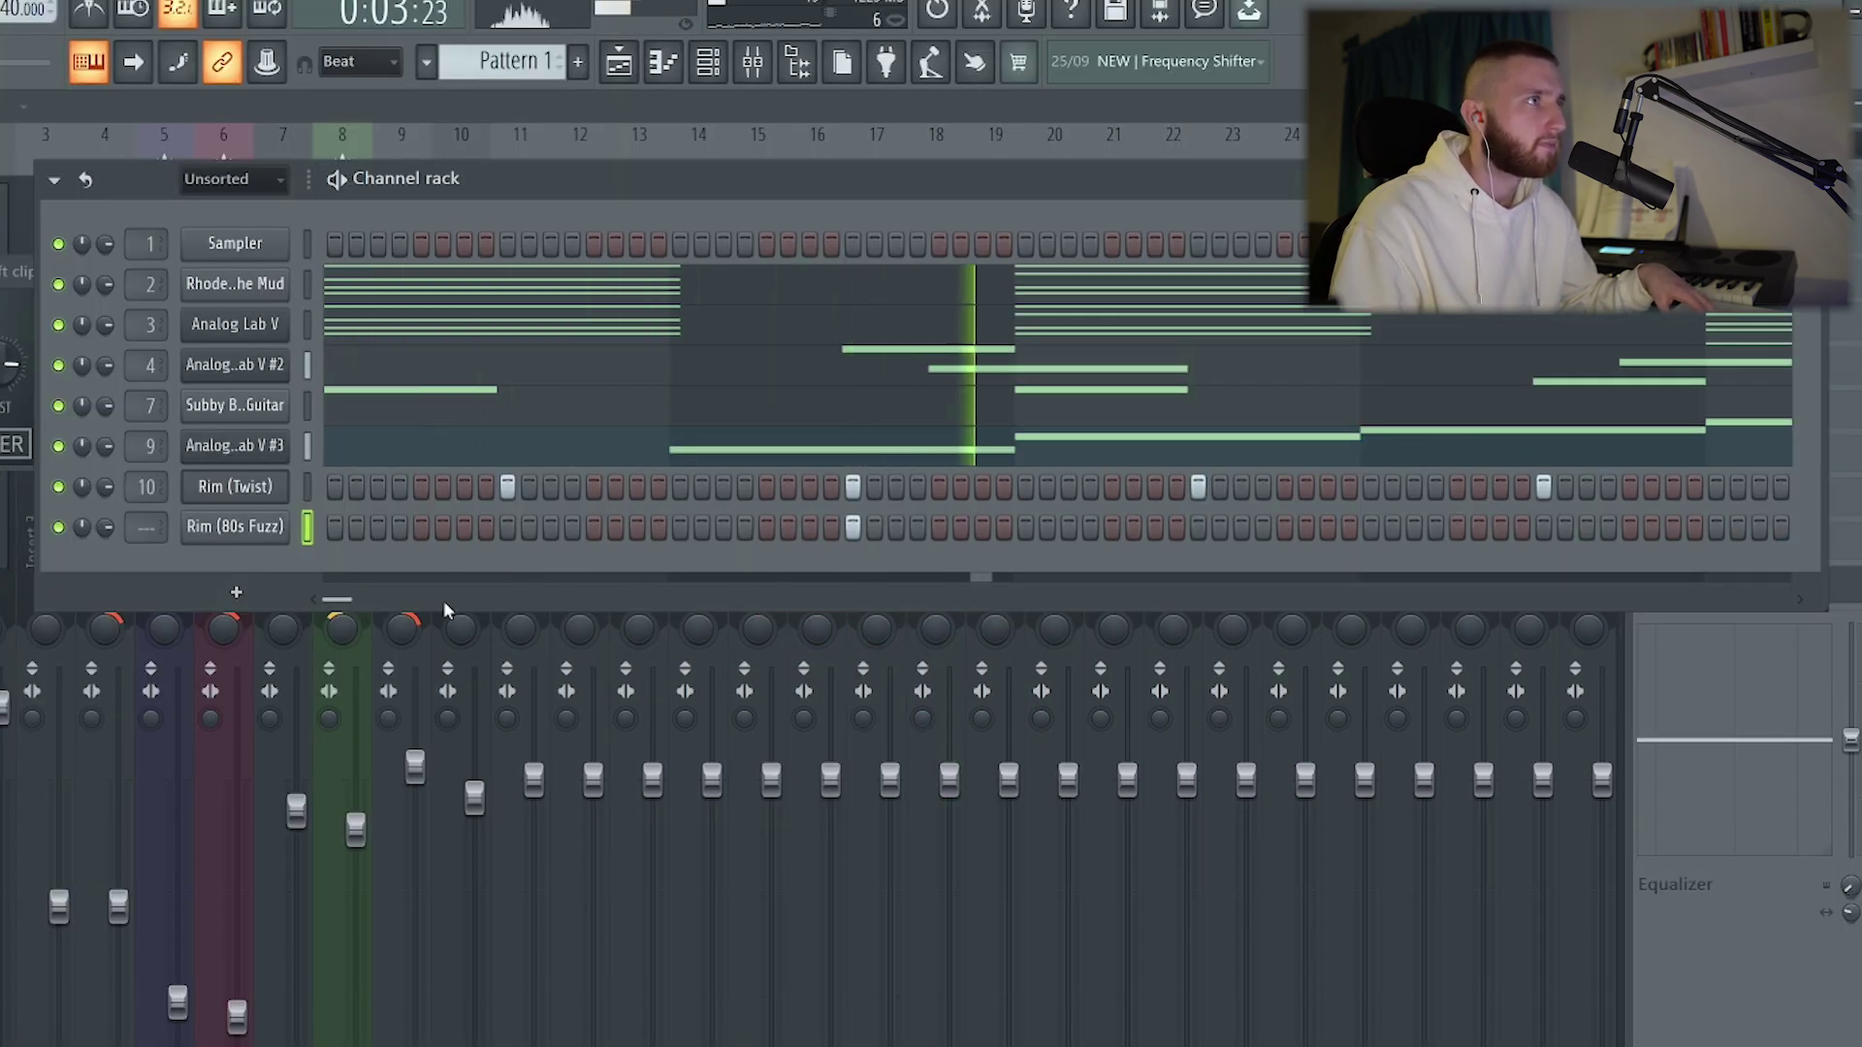
left_click(852, 526)
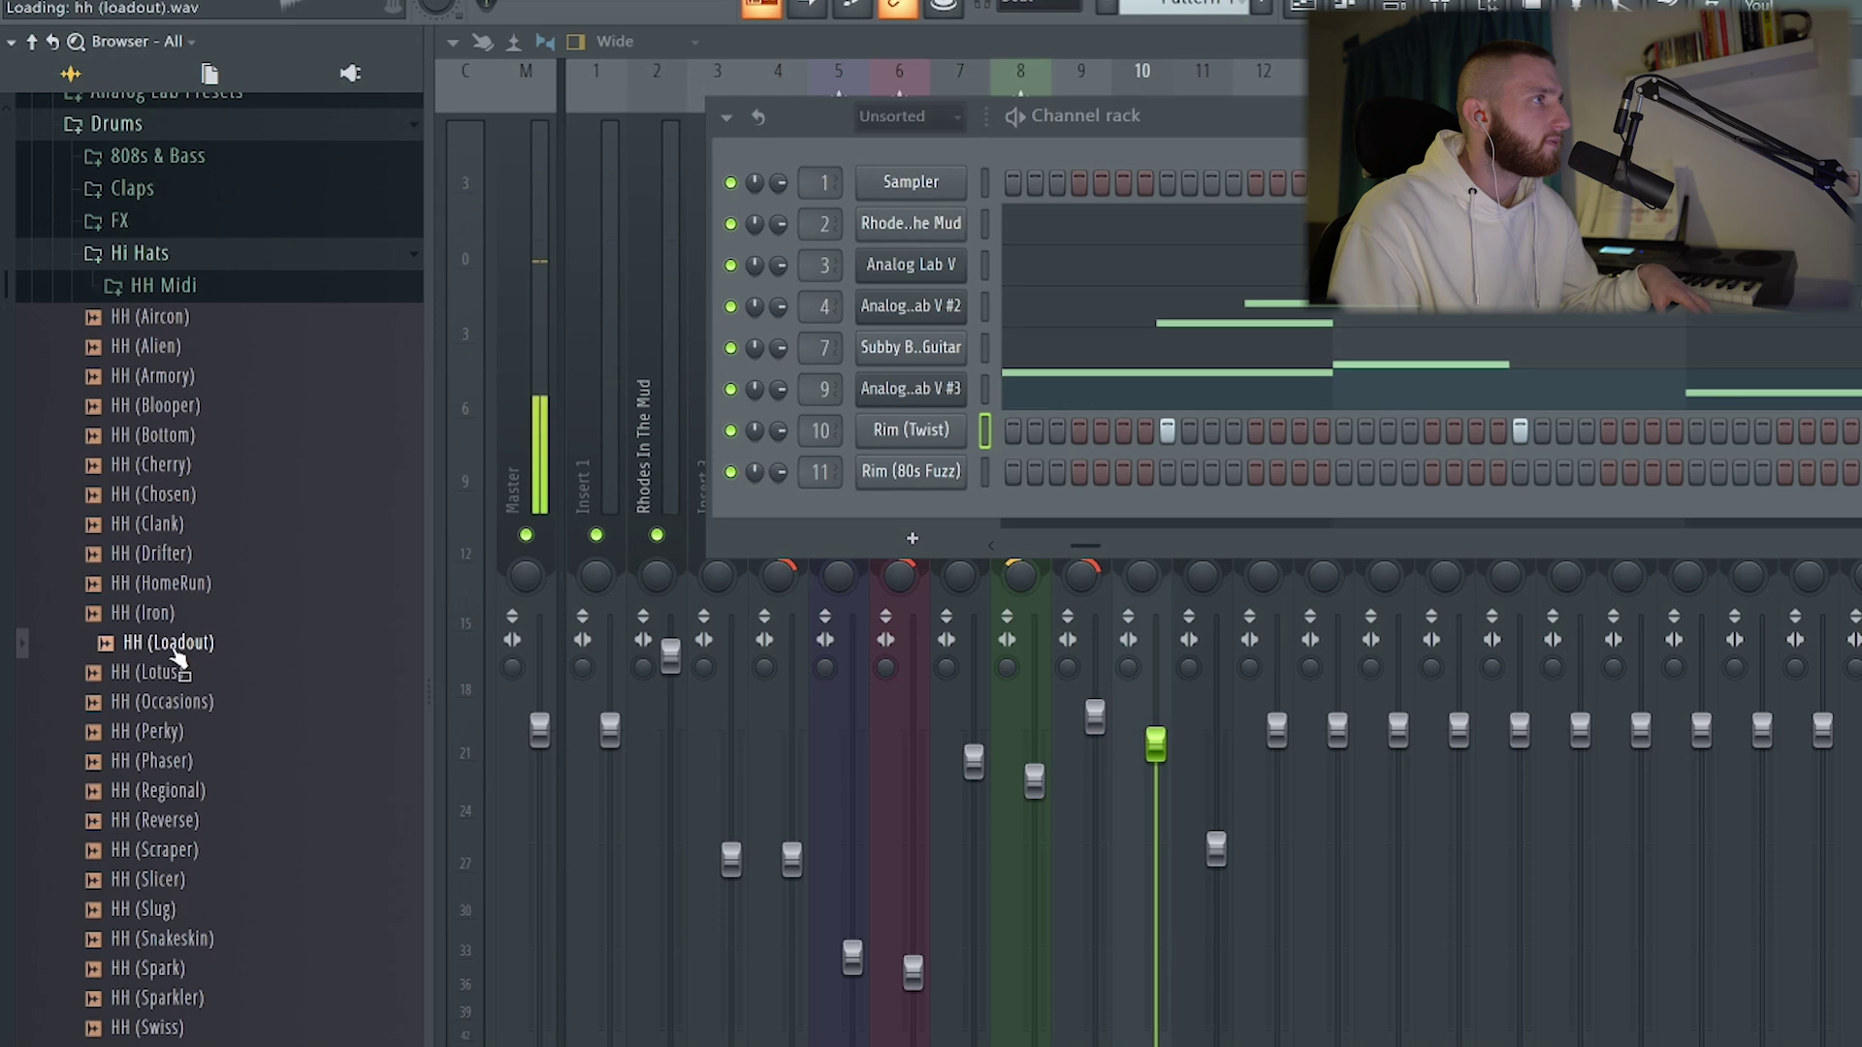
Add HH (Loadout) as a new channel and load a four-bar hi-hat pattern from the HH Midi folder into it
left_click_drag(937, 514, 906, 514)
left_click(213, 301)
key("space")
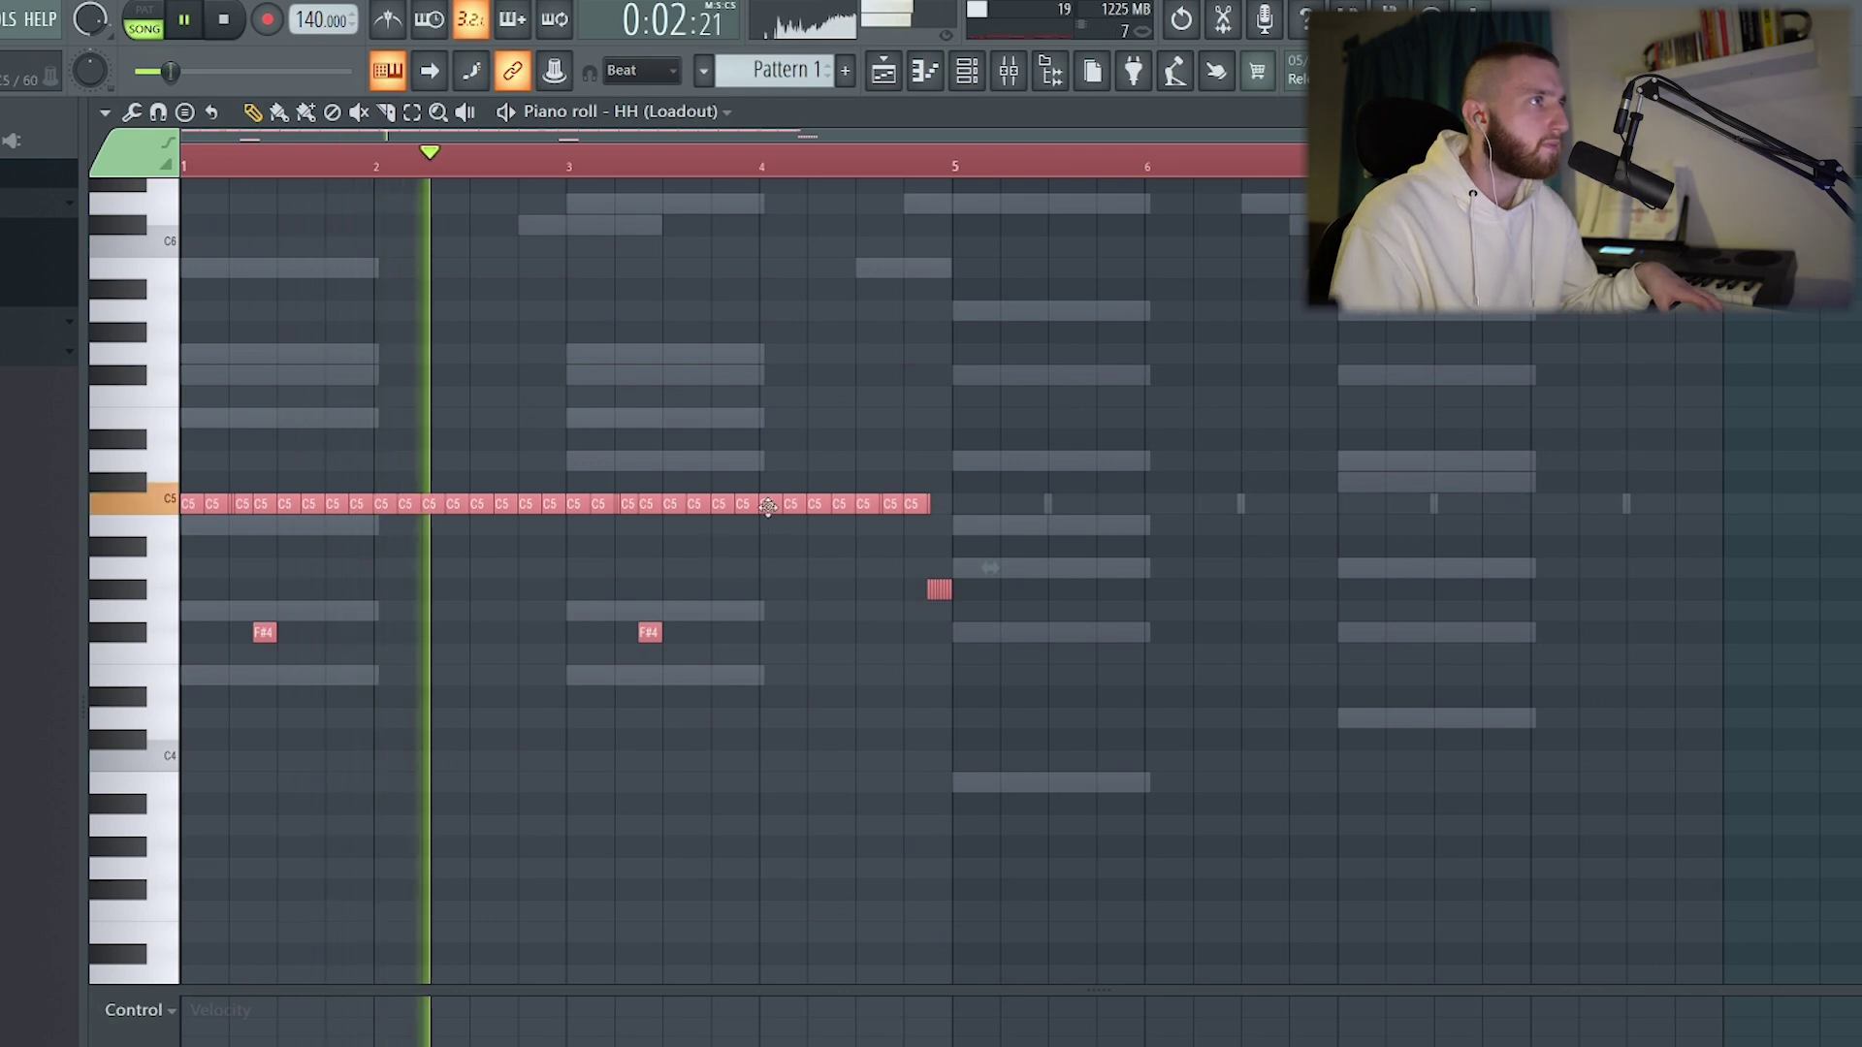
Repeat the HH (Loadout) pattern over bars 5 to 8, clear the note selection and lower the hi-hat's mixer level
key("ctrl+b")
key("ctrl+d")
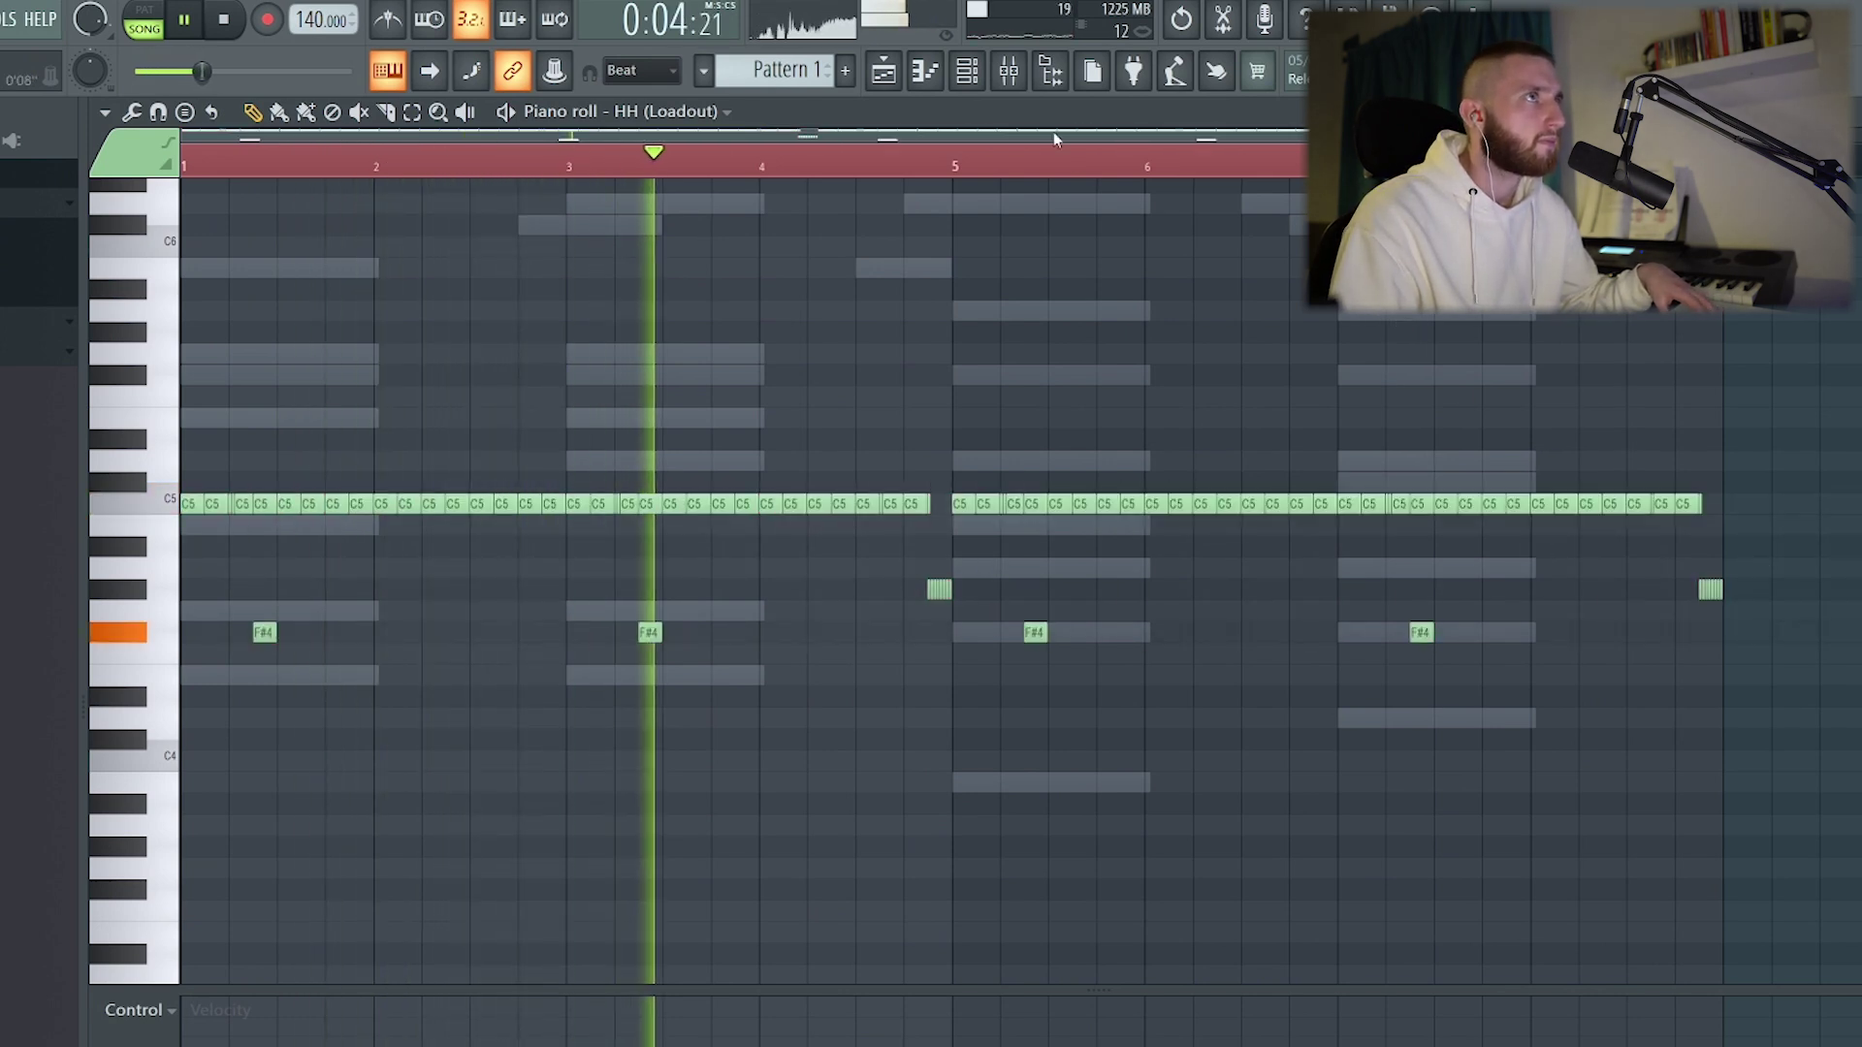
key("F9")
Add HH (Occasions) as a new channel with hits on beat 1 and on beat 2 of the following bar, repeating every two bars
key("F6")
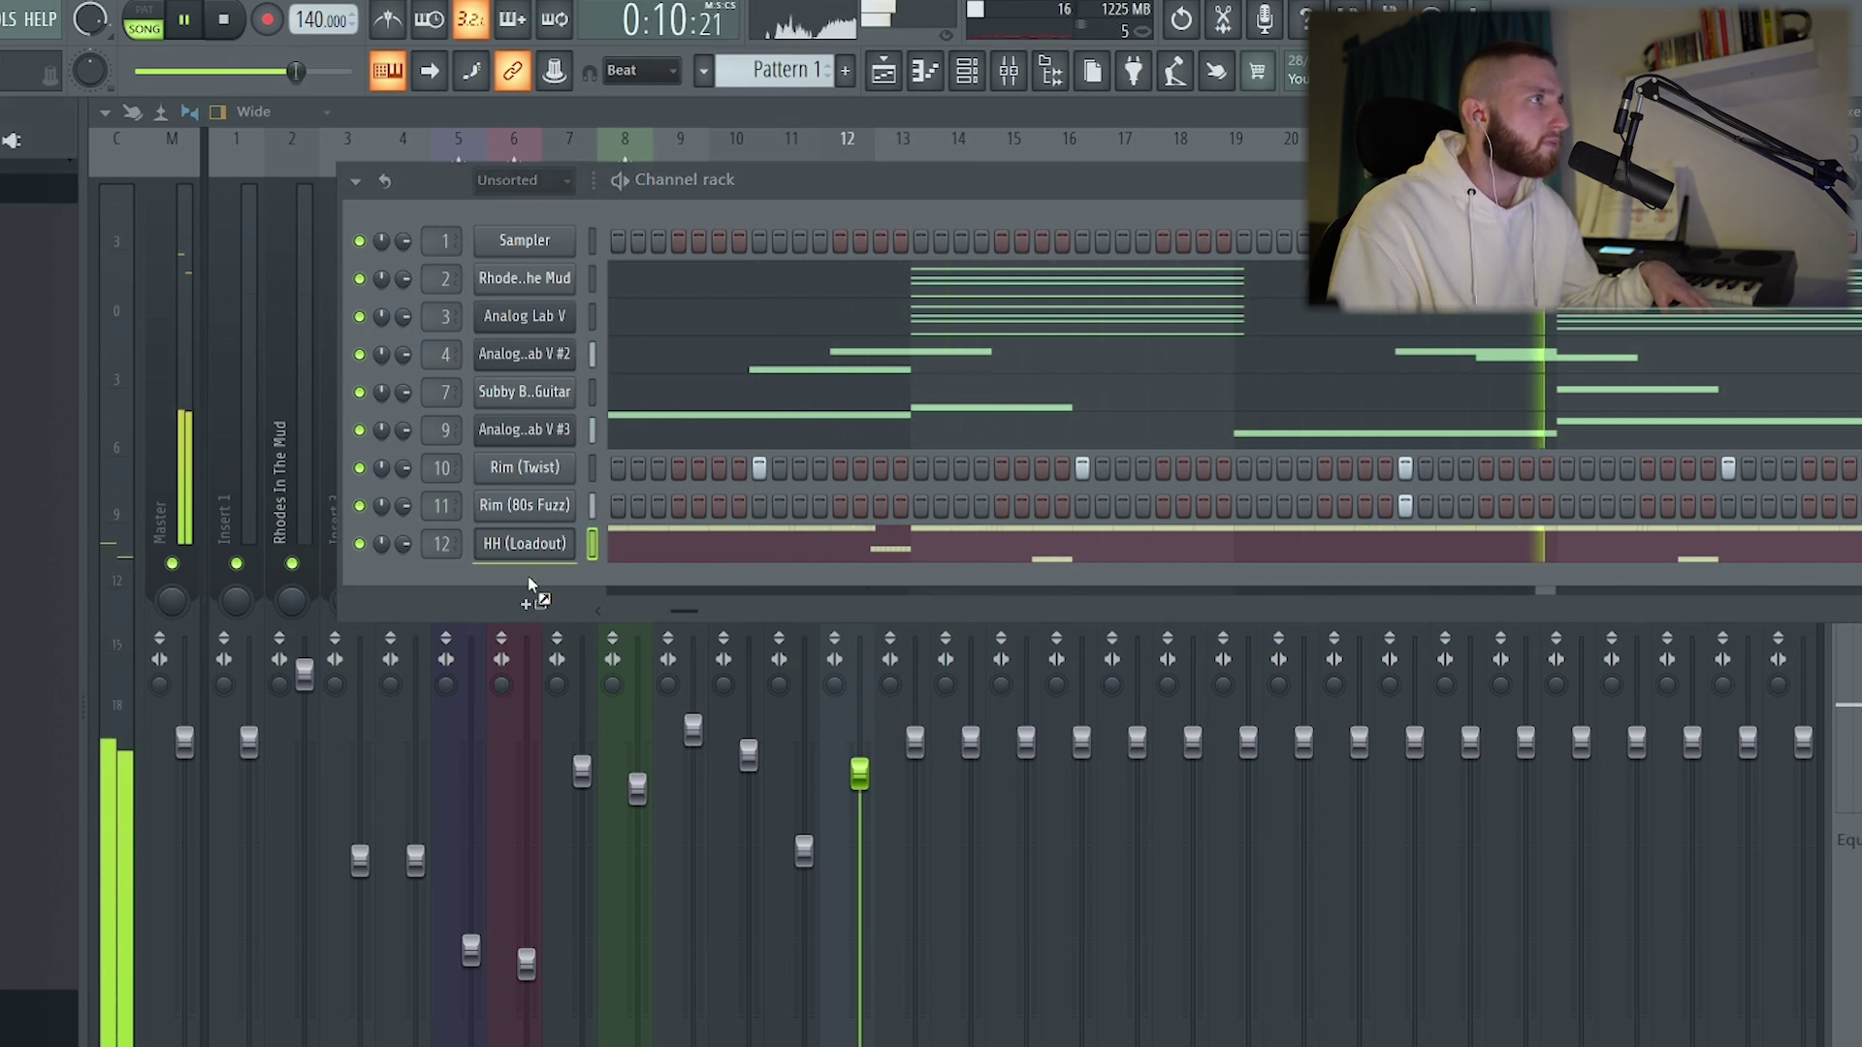
left_click_drag(532, 595, 706, 581)
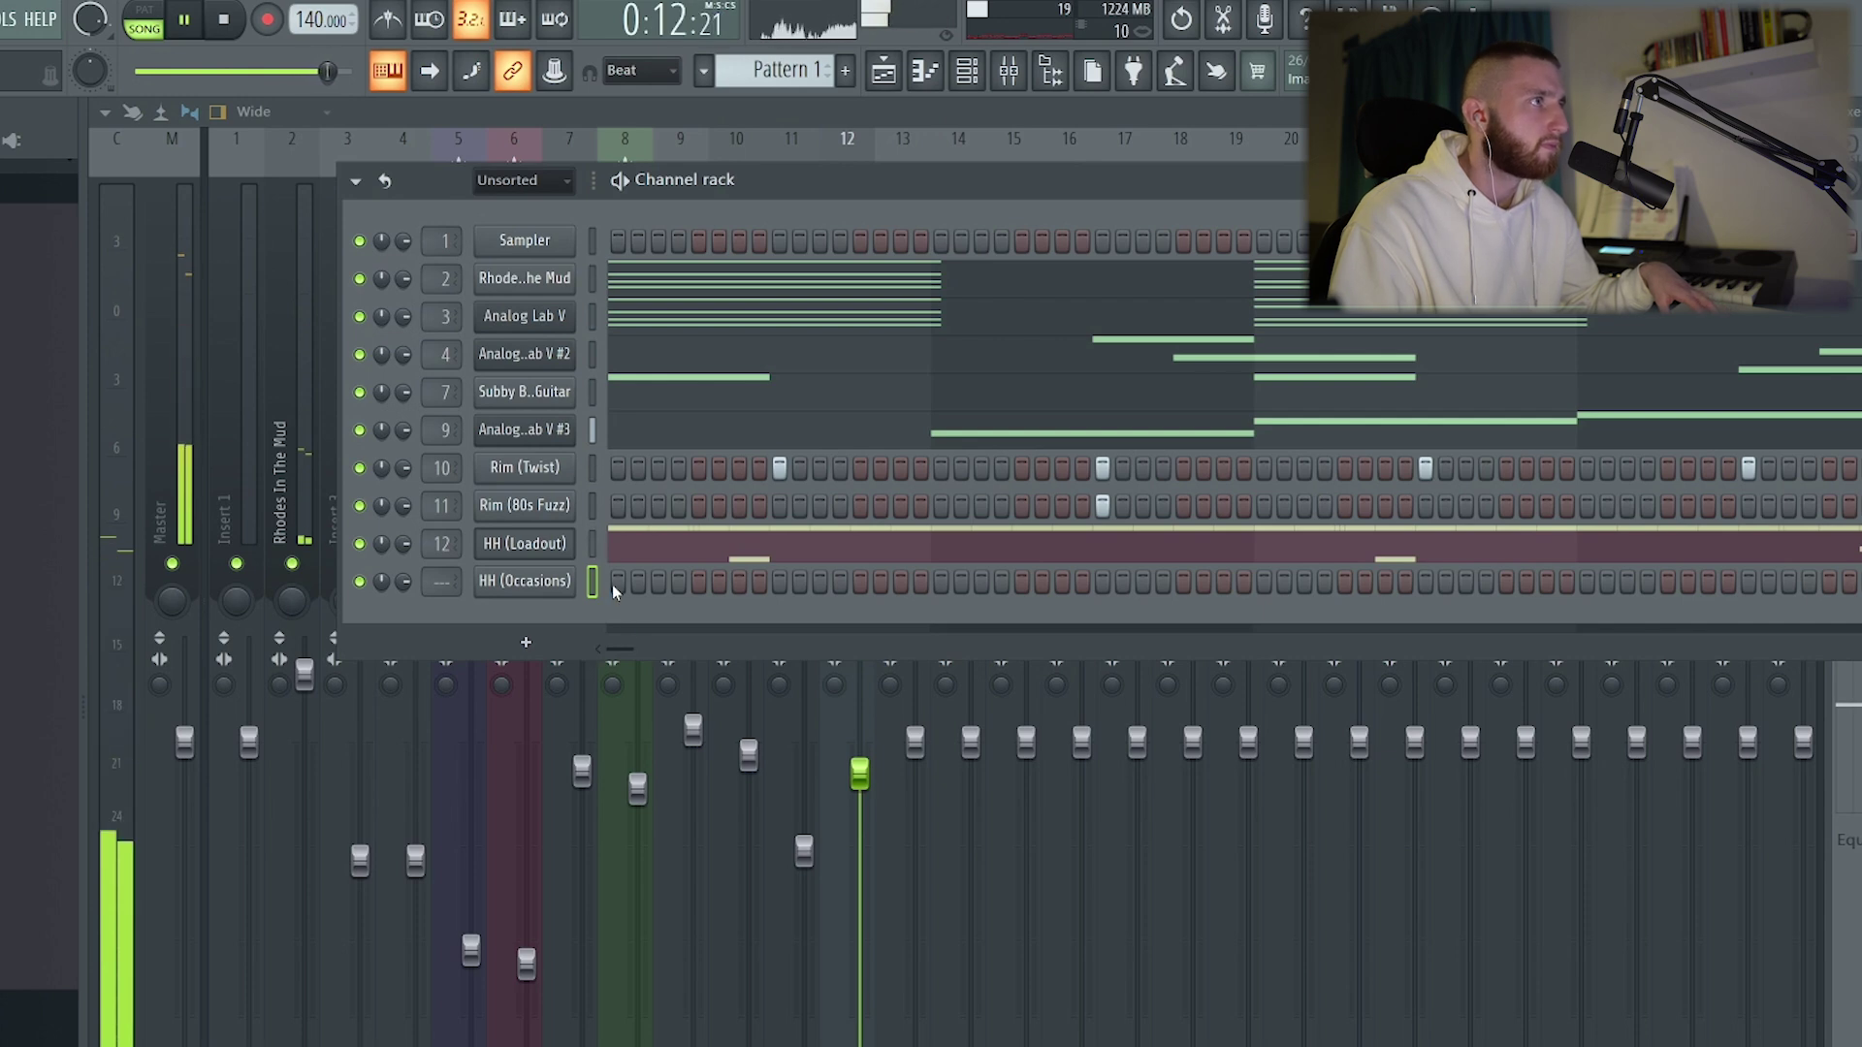
left_click(543, 586)
left_click(466, 444)
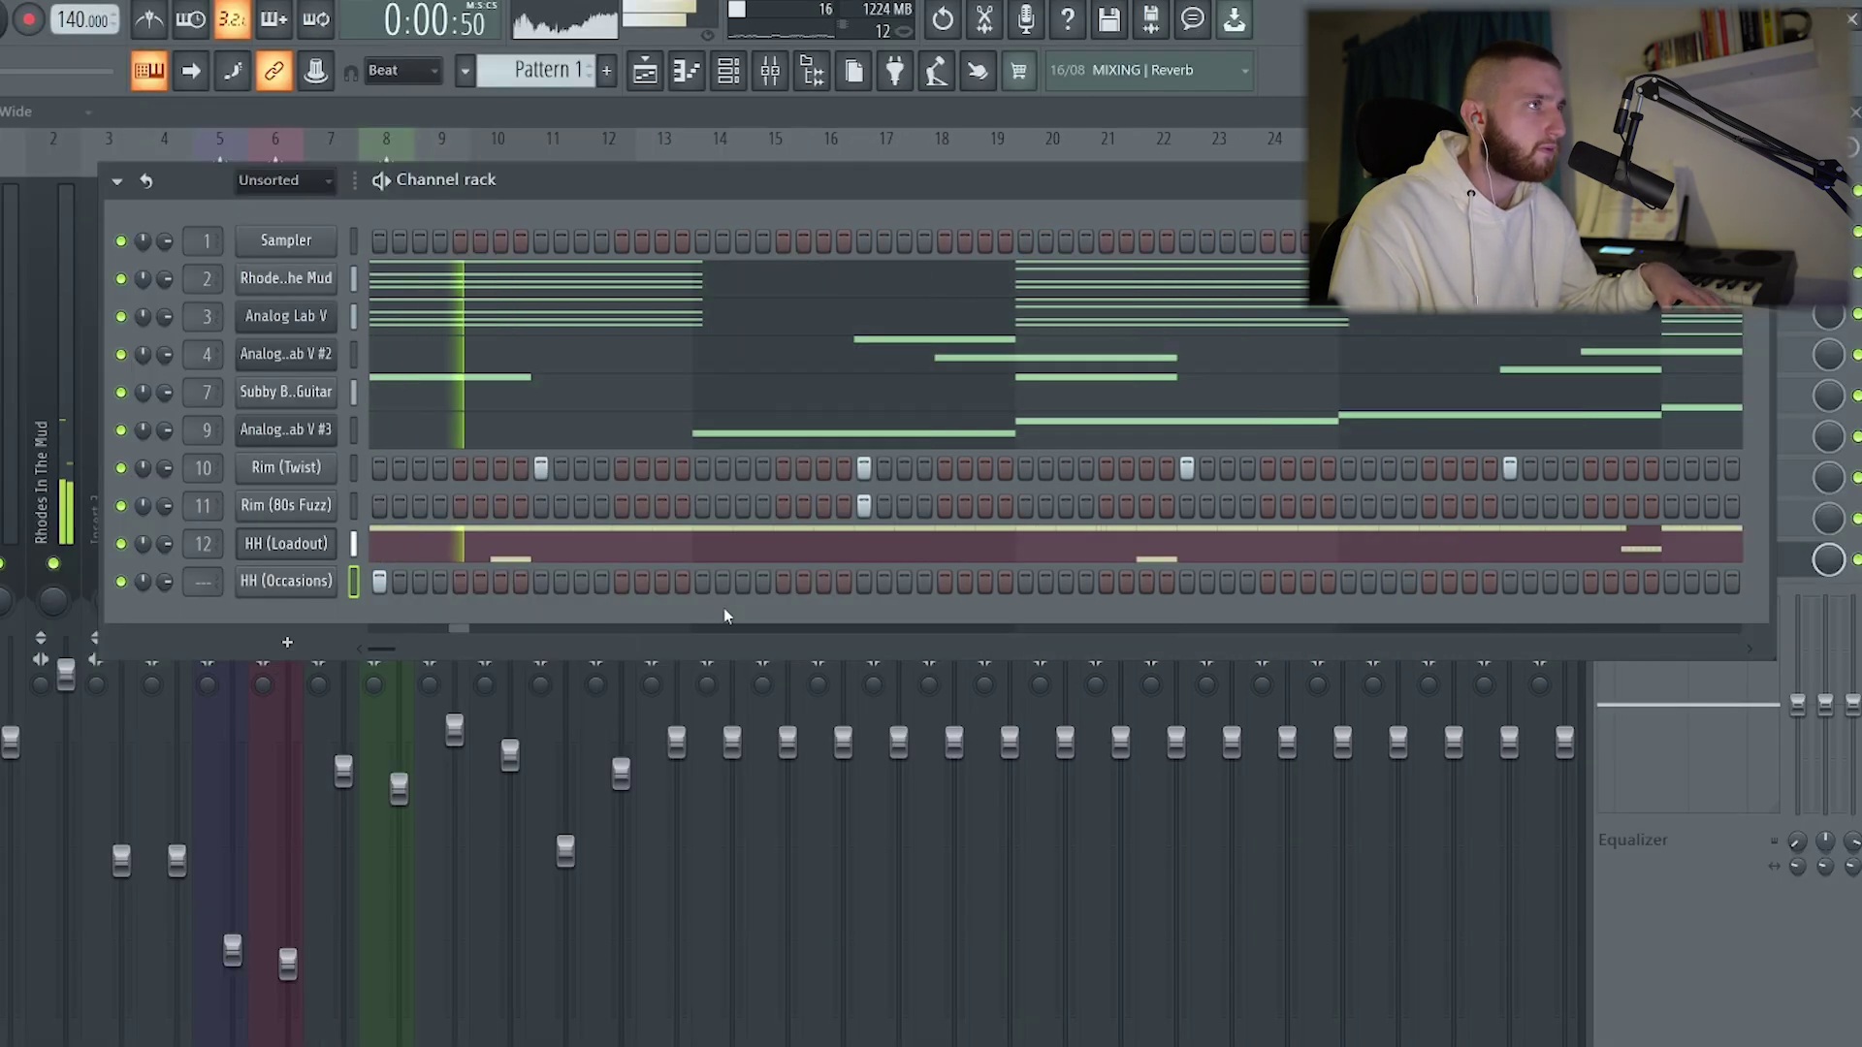
left_click(804, 580)
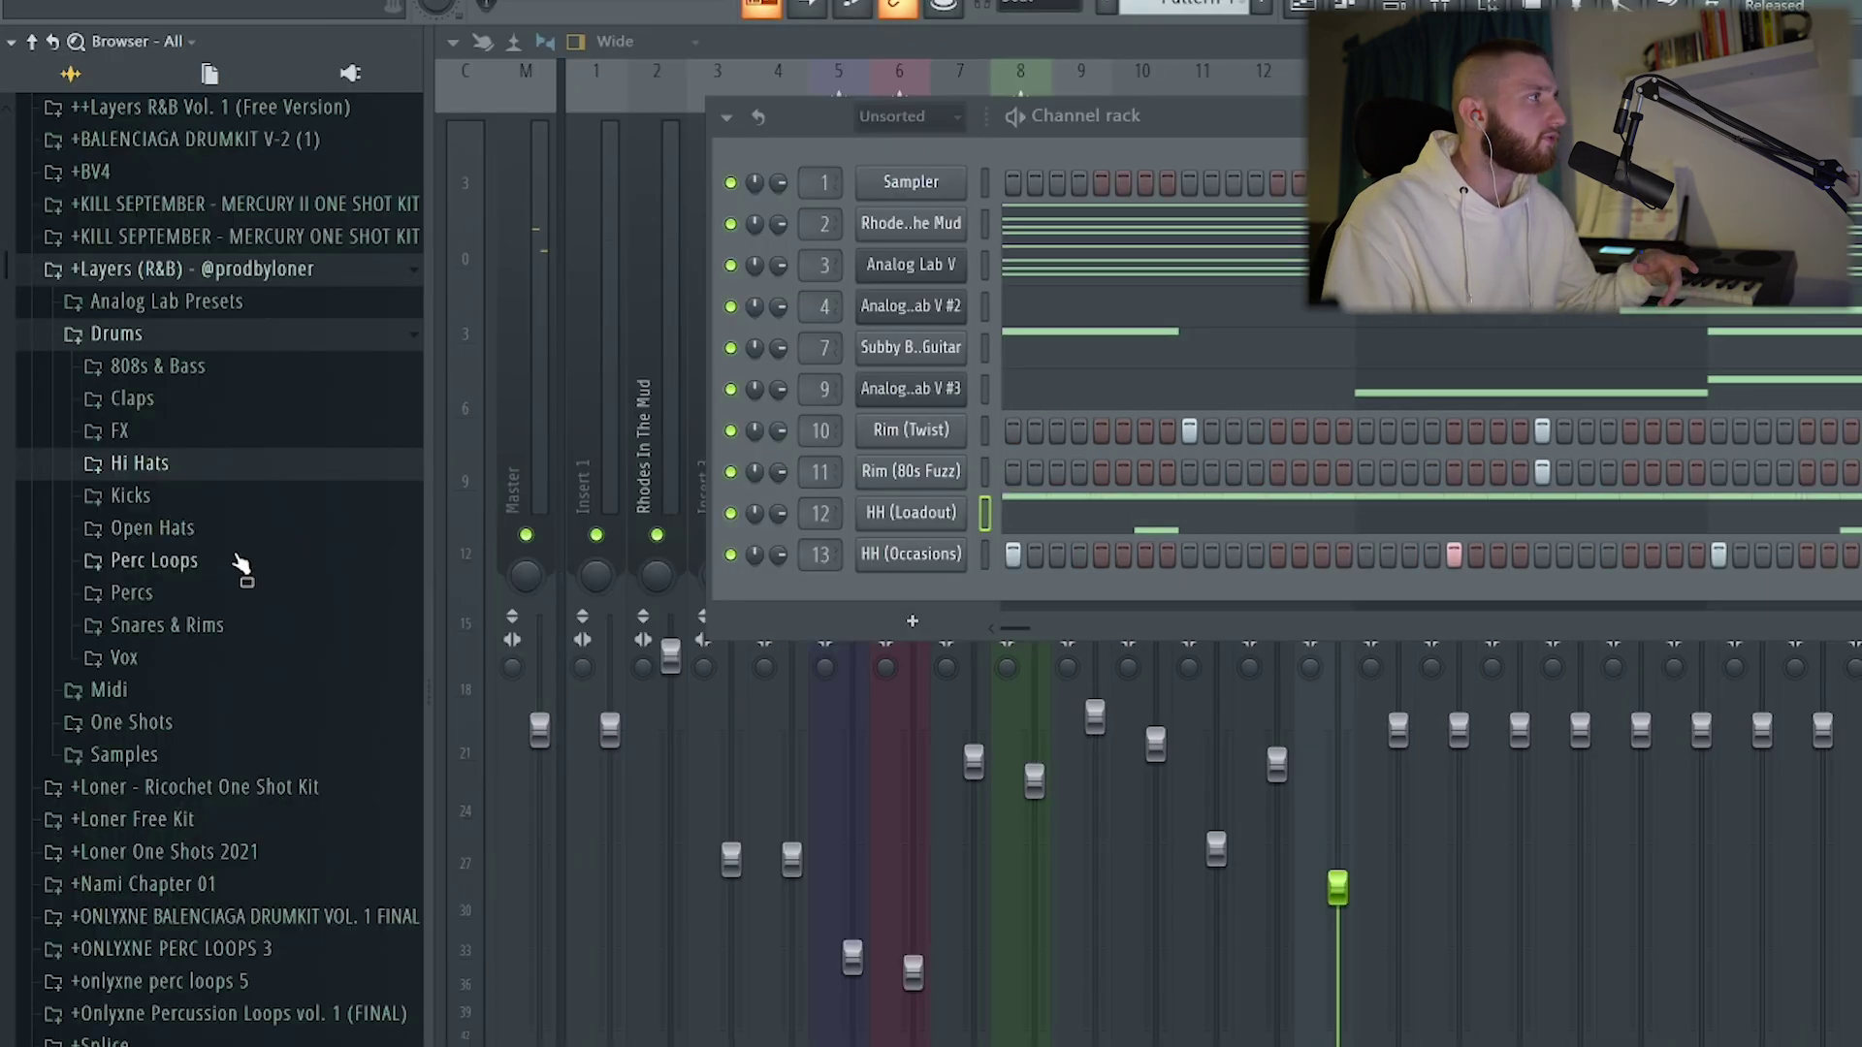
Audition the samples in the Ambient percs folder and add Perc (Outer Rim) as a new channel
left_click(132, 593)
scroll(207, 571, "down", 3)
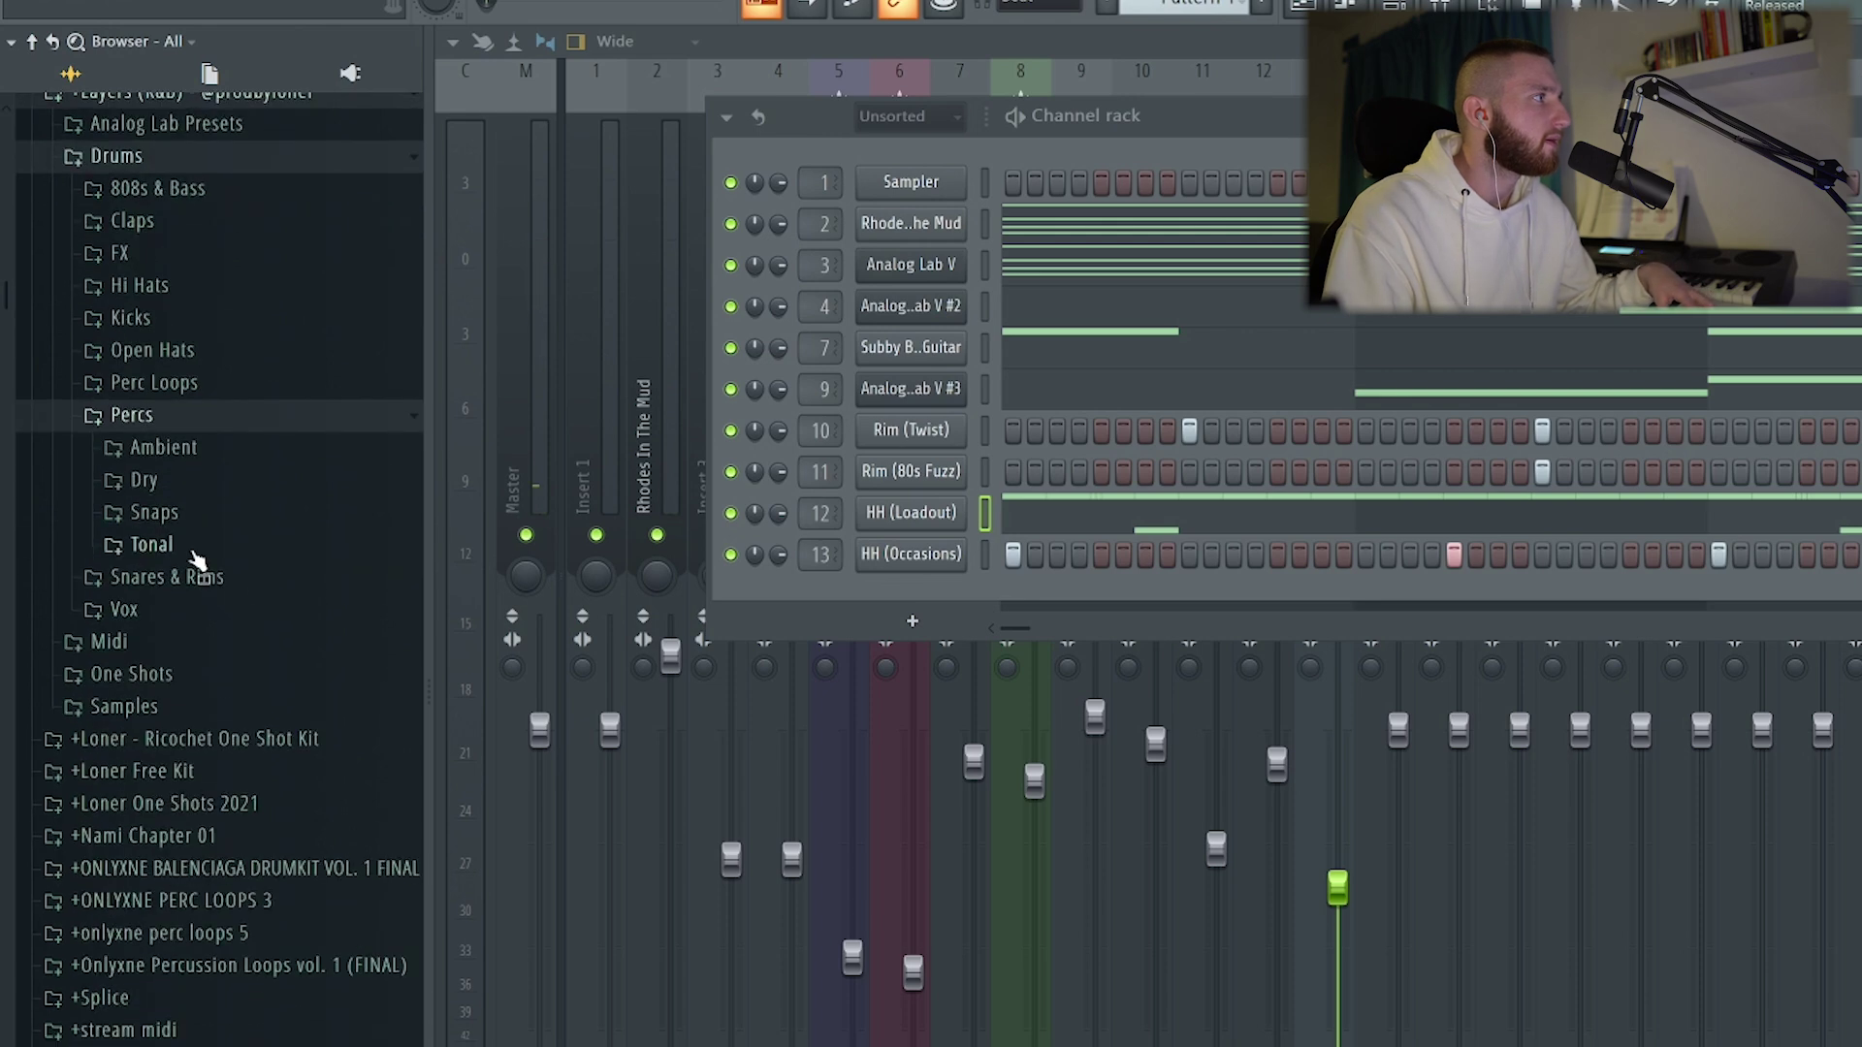
left_click(164, 447)
left_click(176, 508)
left_click(199, 572)
left_click(204, 626)
left_click(221, 774)
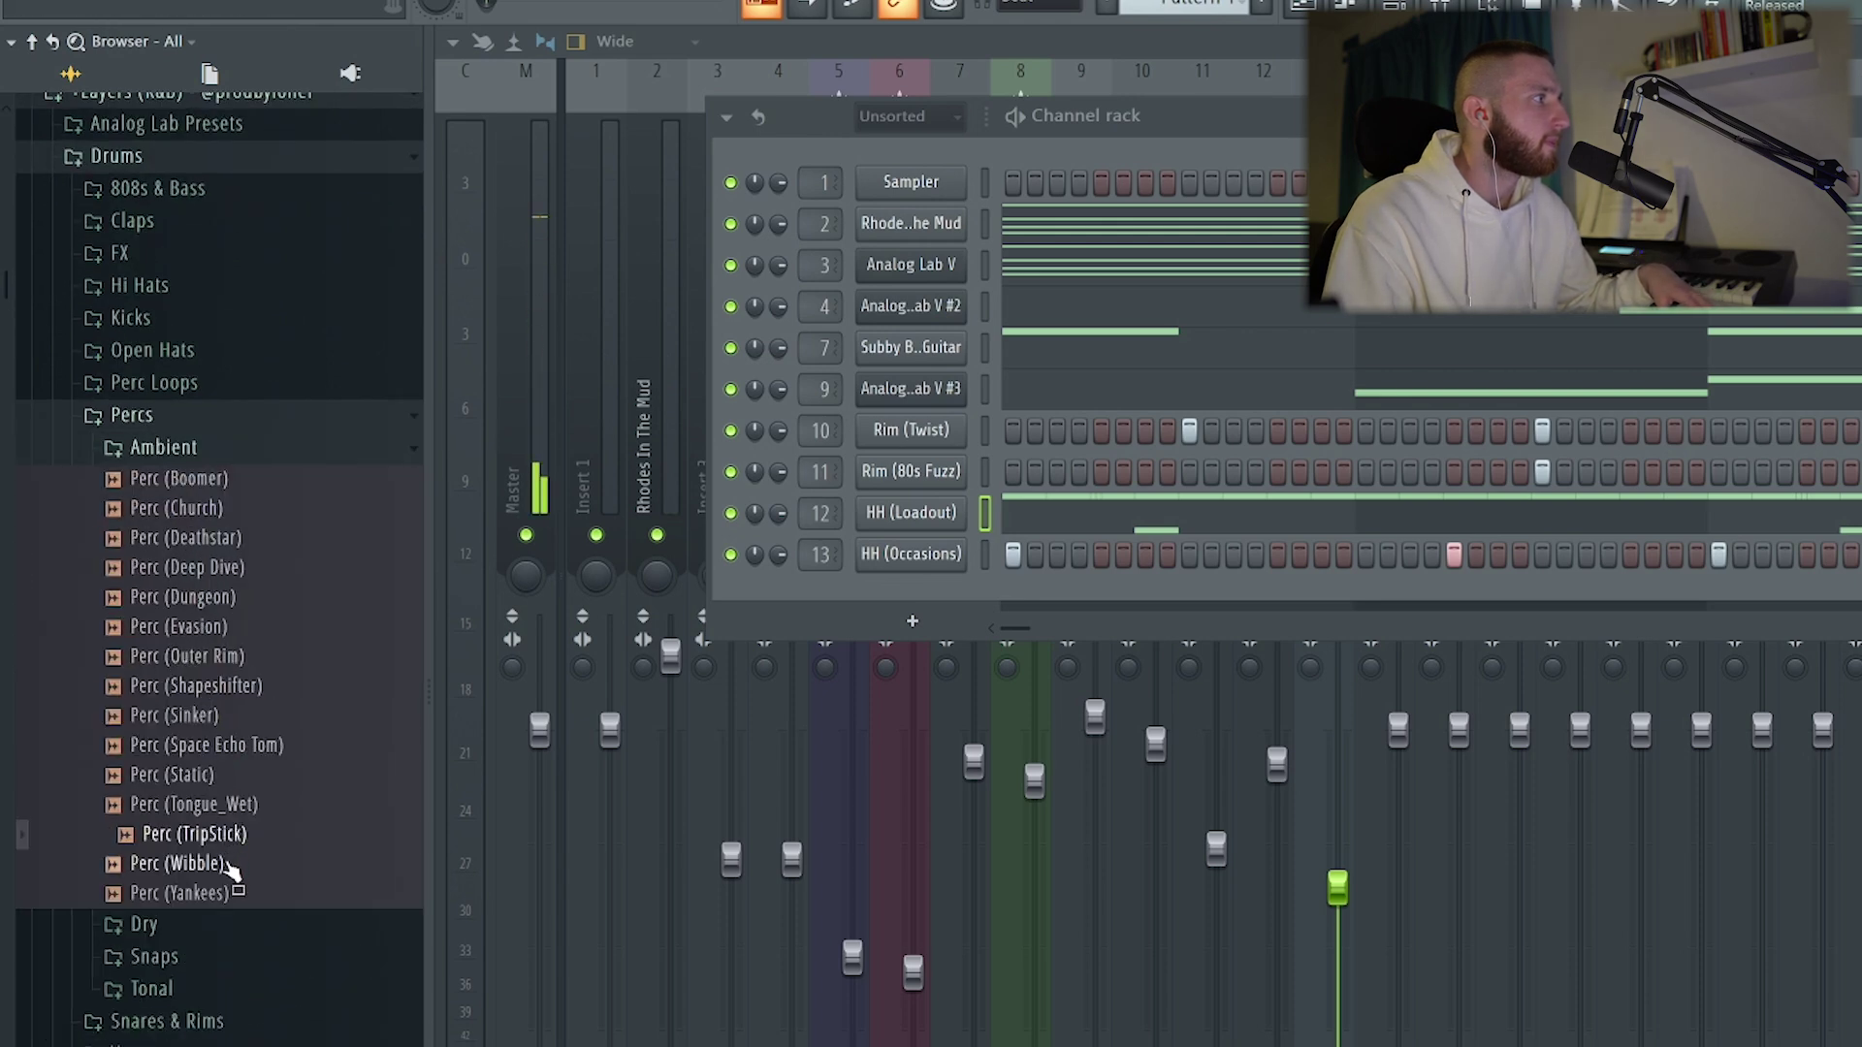
left_click(230, 862)
left_click(233, 895)
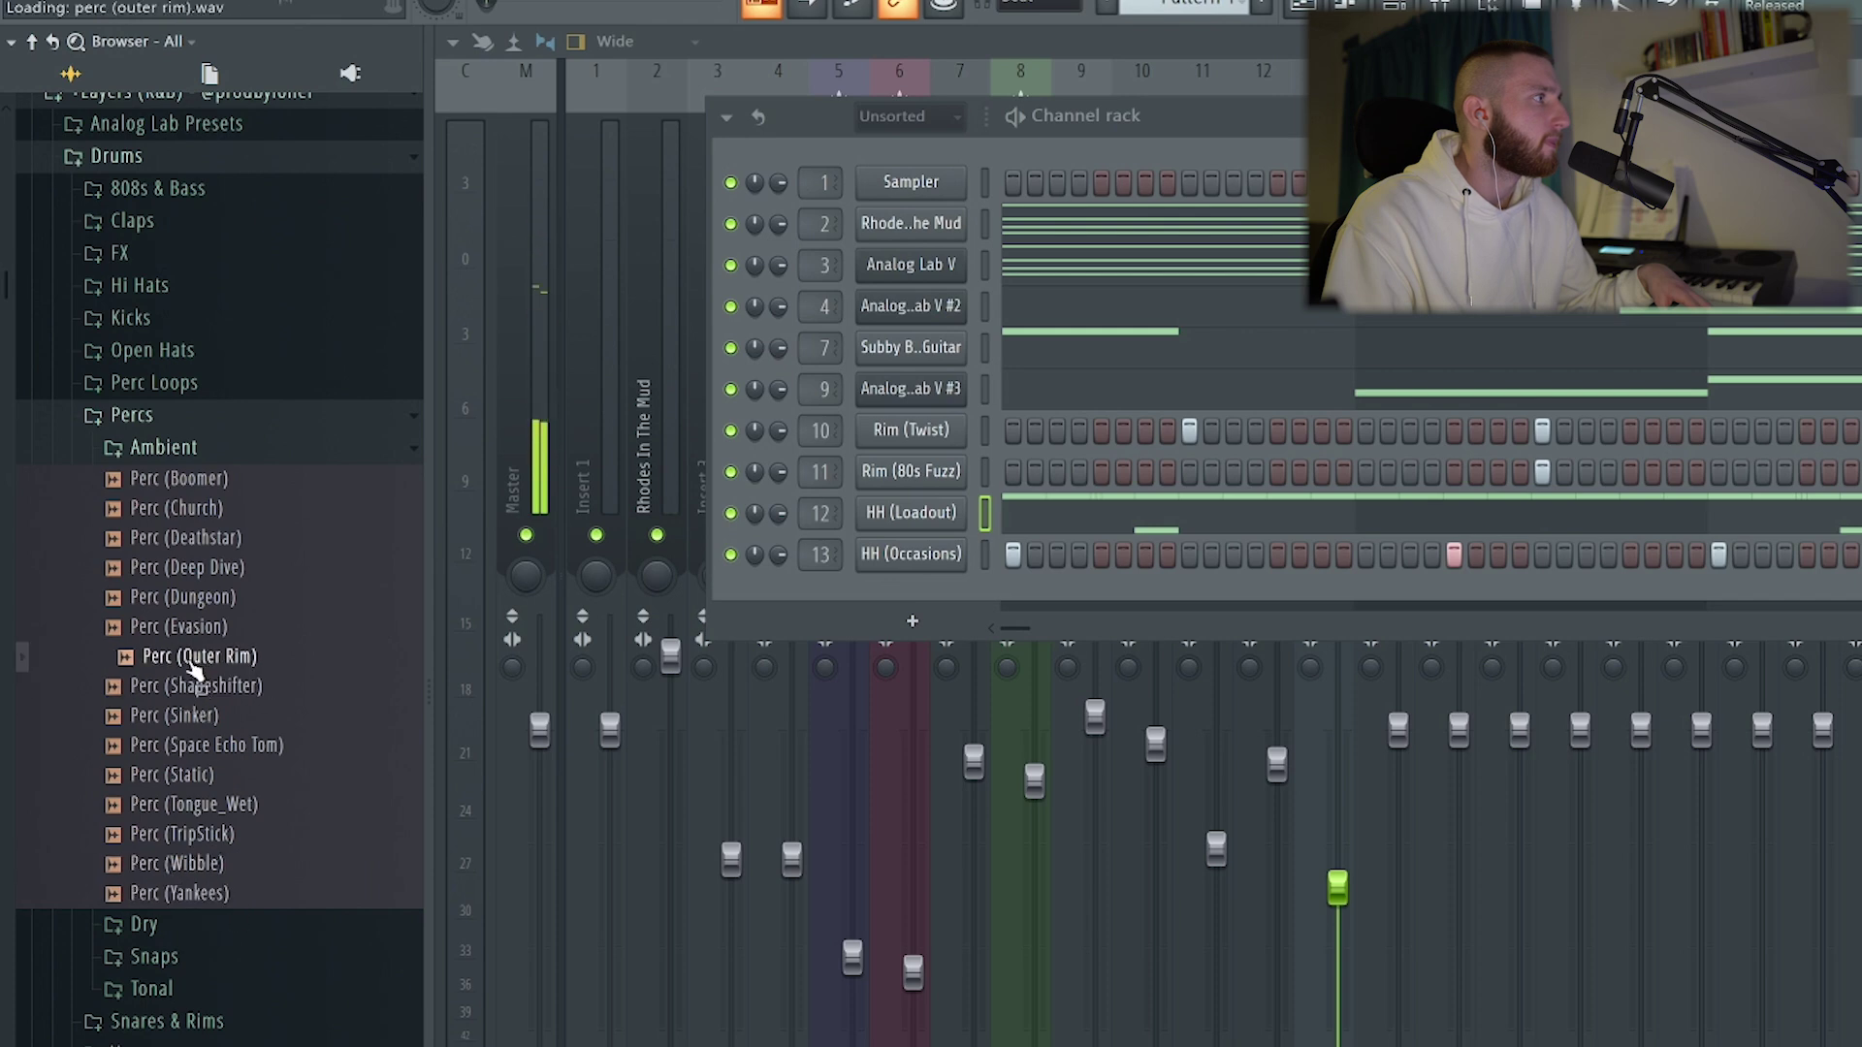
left_click_drag(887, 594, 888, 595)
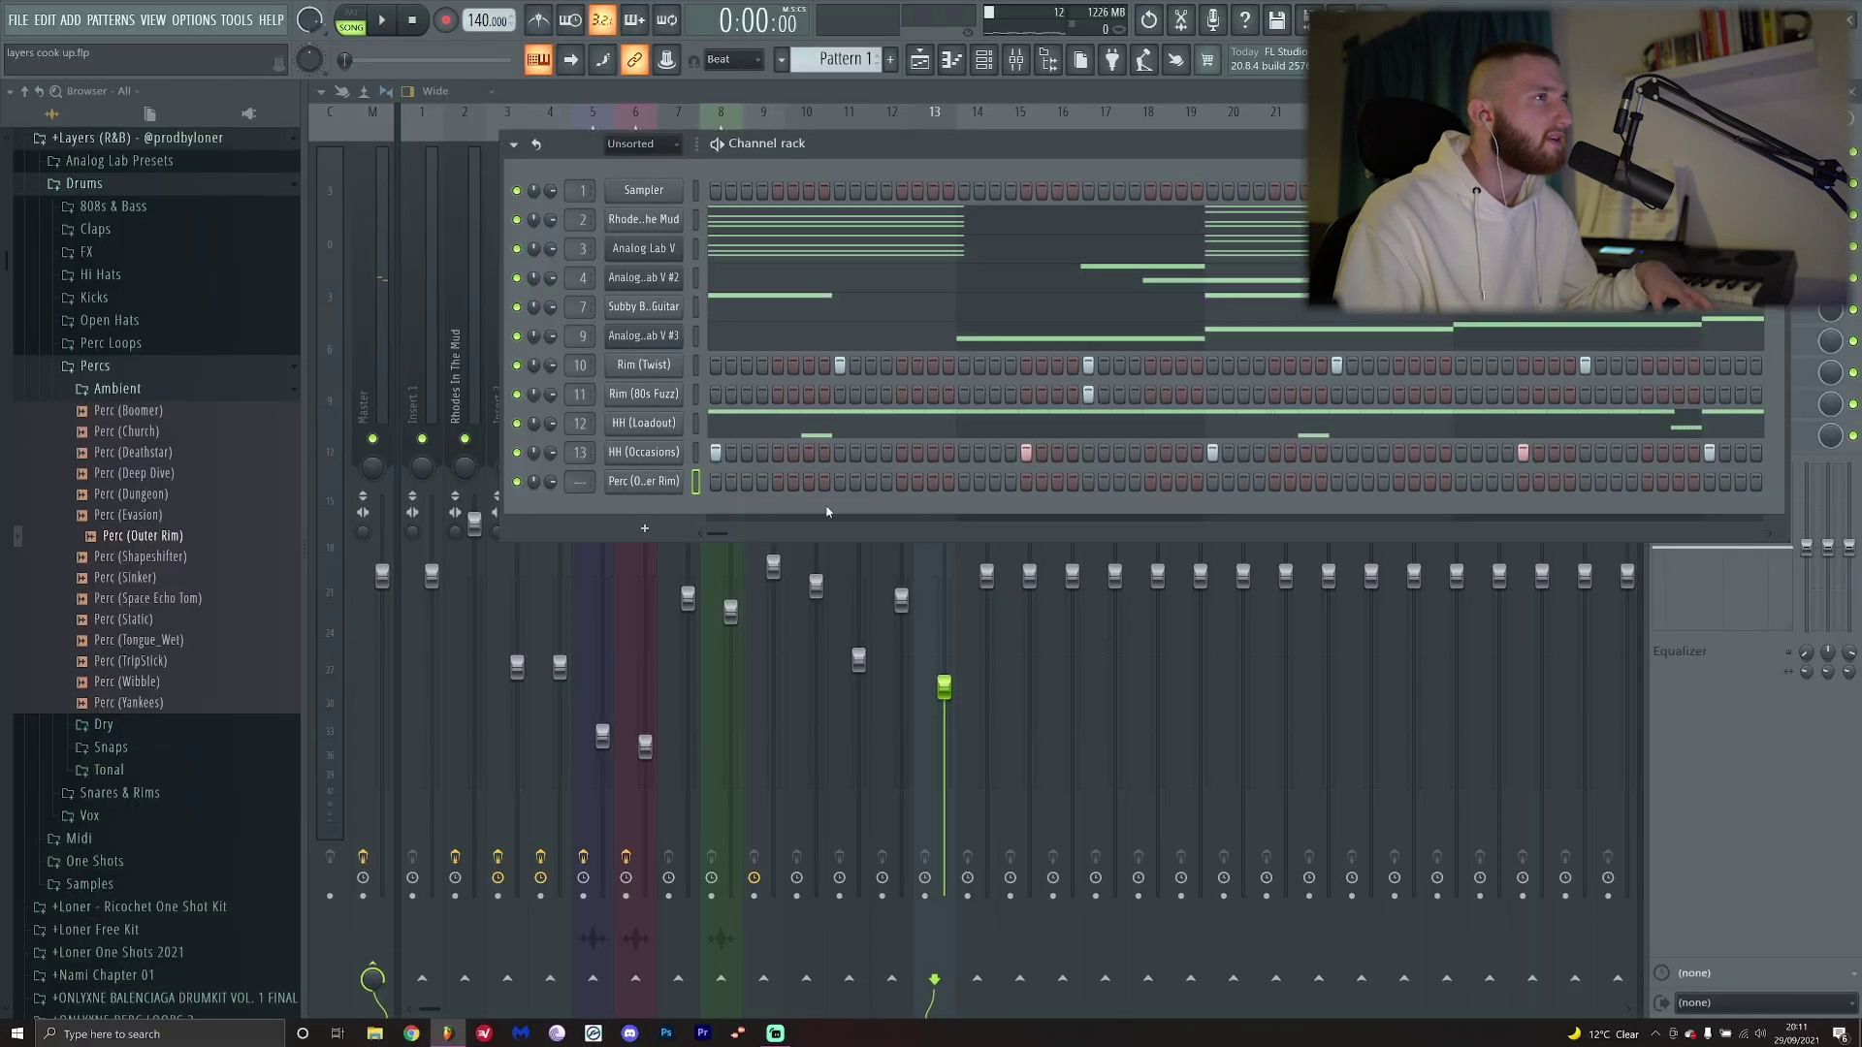
Place Perc (Outer Rim) hits on the third beat of bars 4 and 8 and route the channel to mixer track 14
key("space")
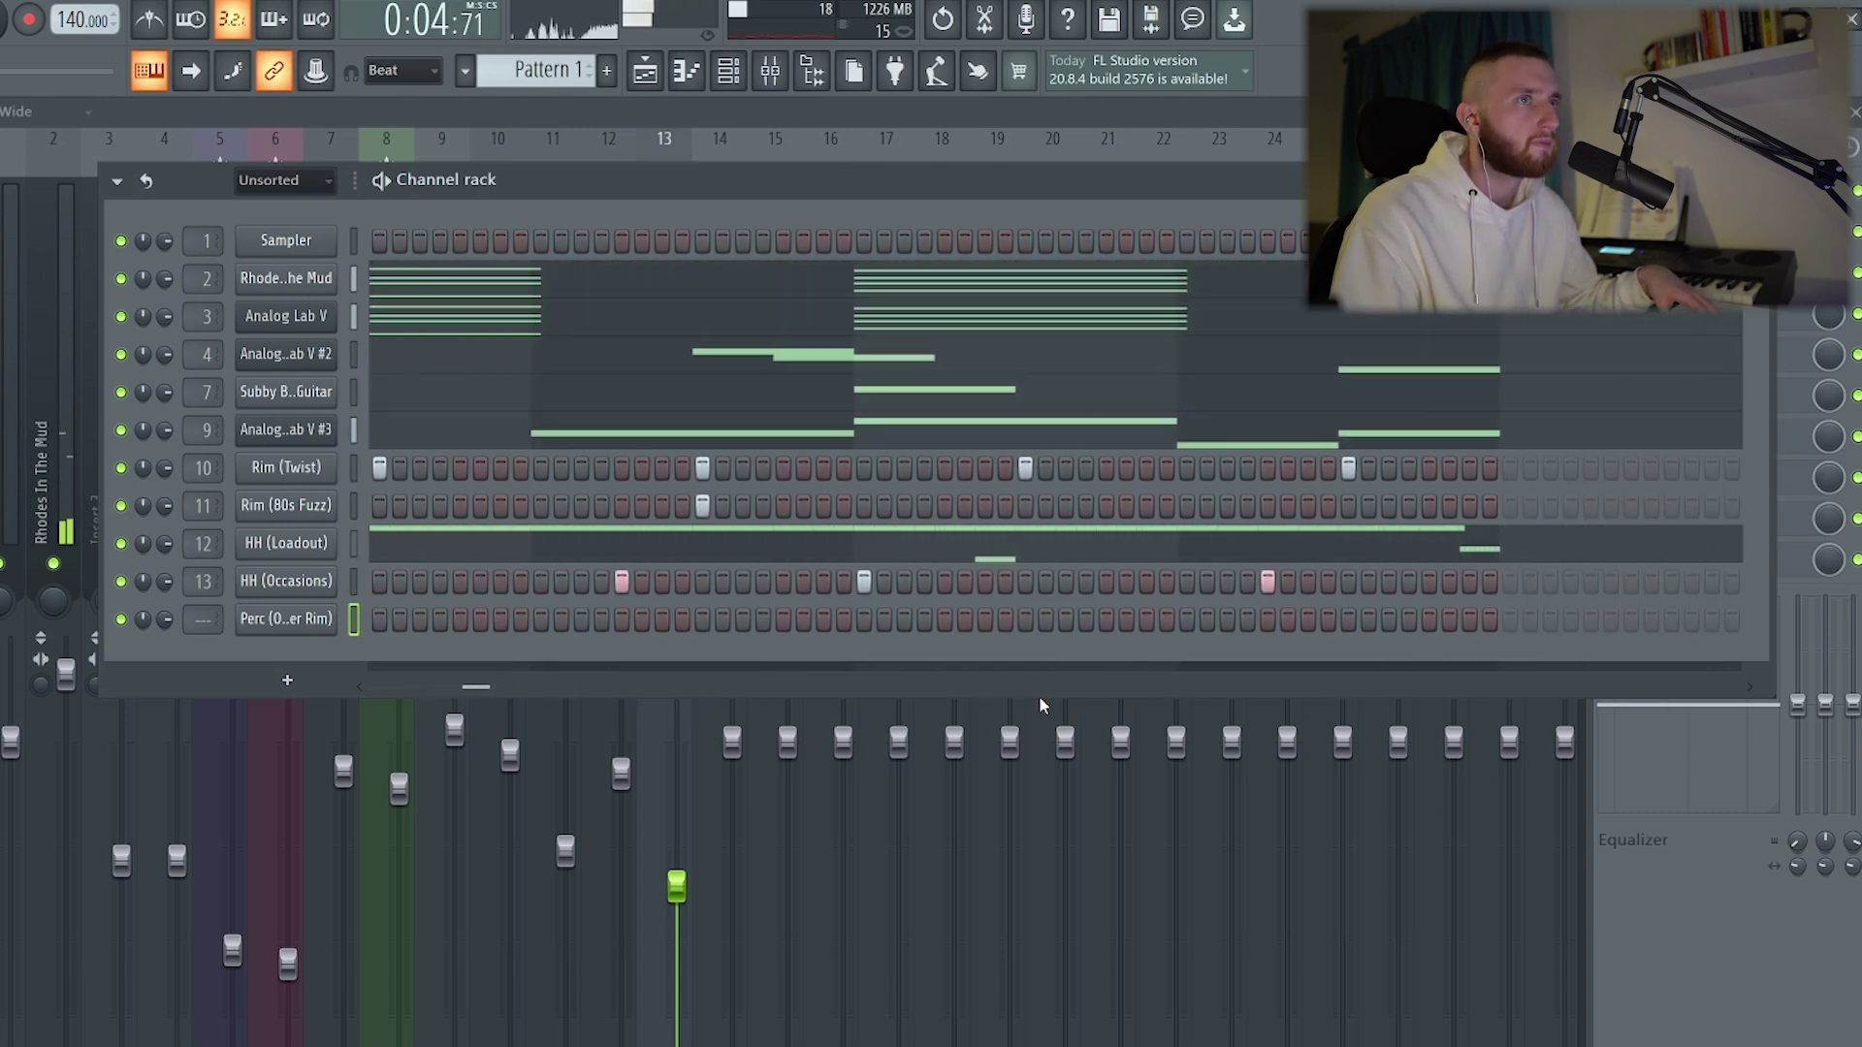
left_click(291, 620)
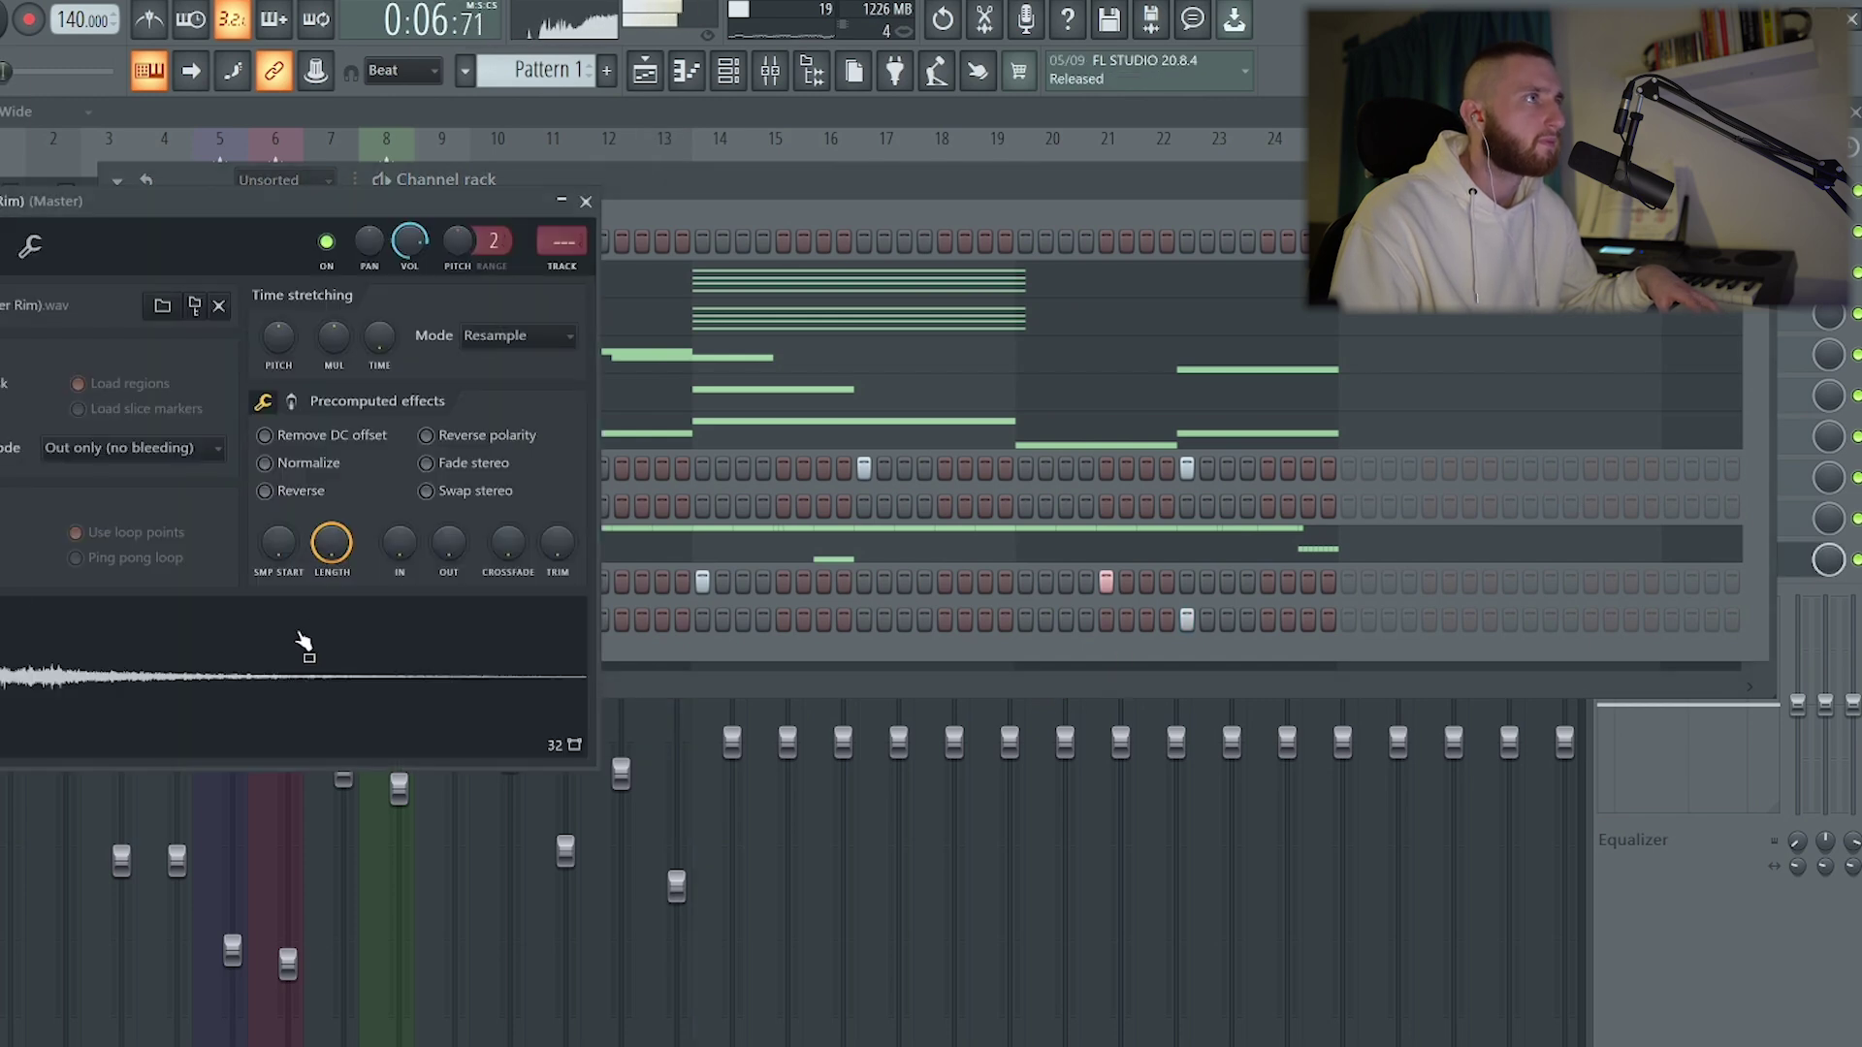
left_click(790, 850)
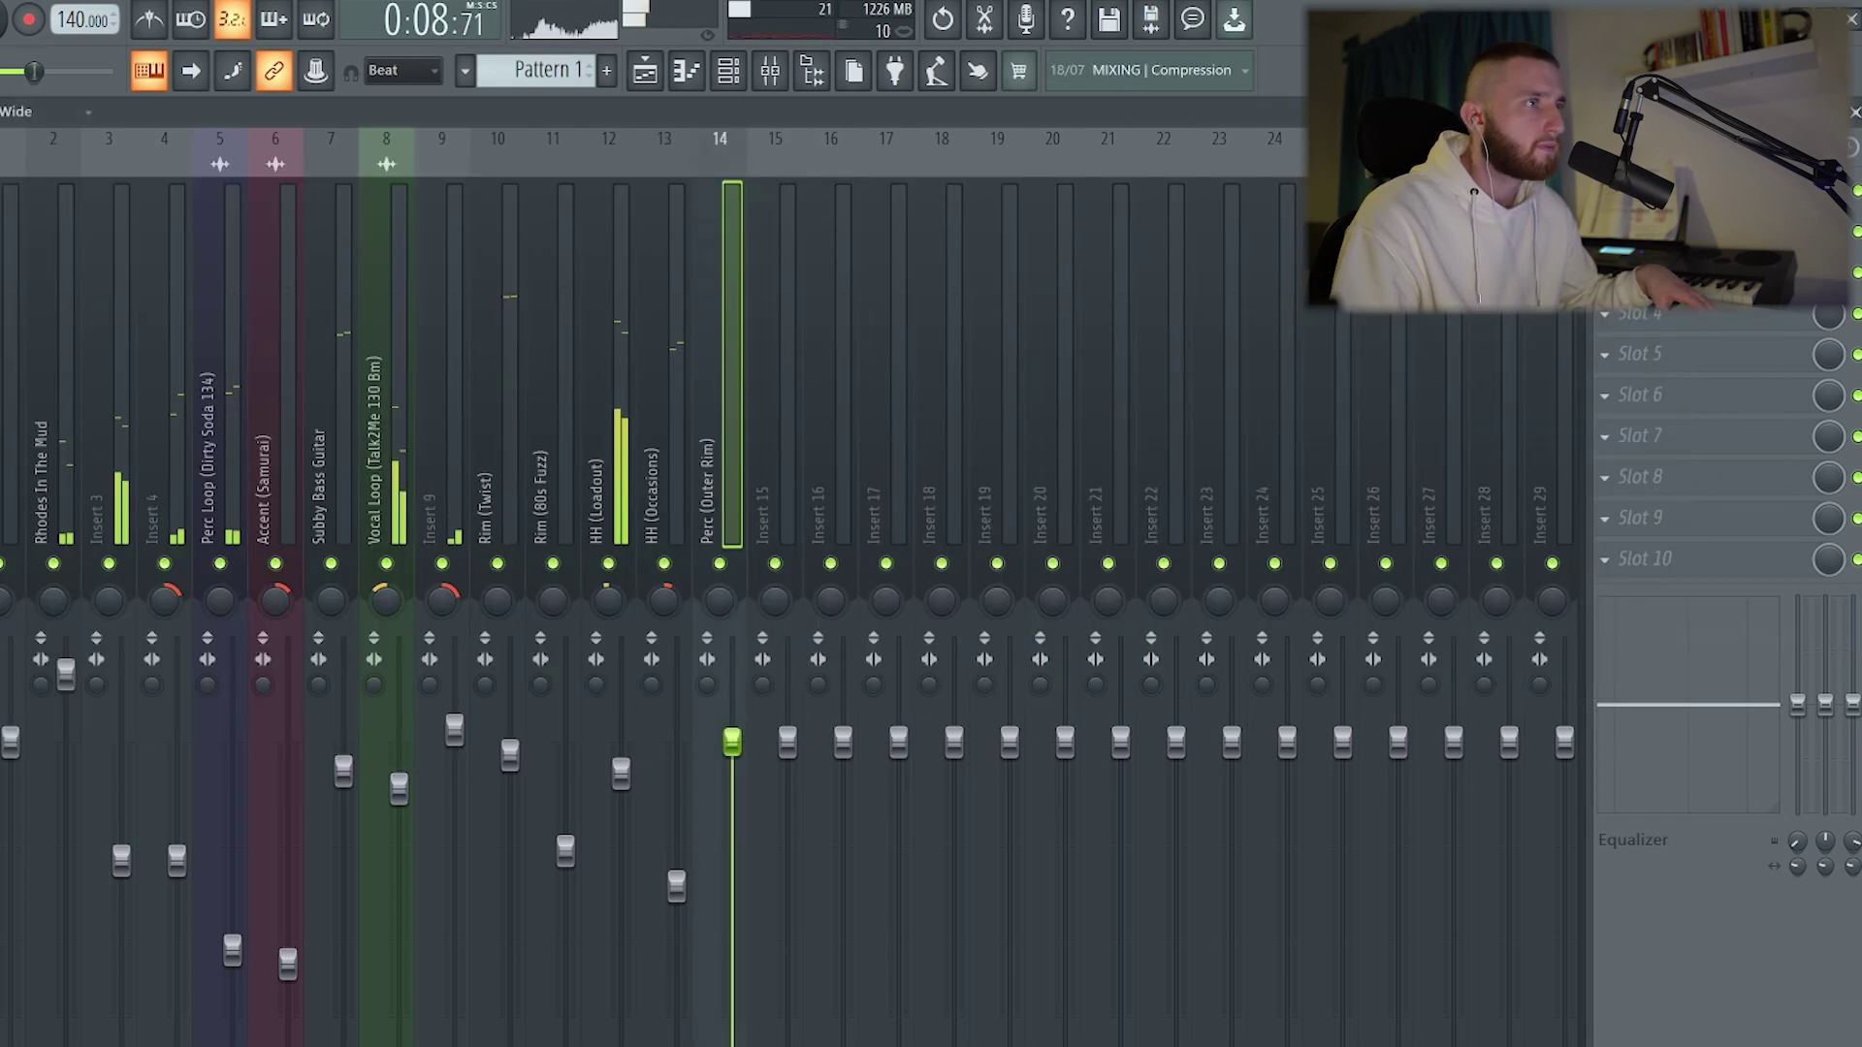
Audition the samples in the Dry percs folder and add Perc (Mid Stick) as a new channel
key("F6")
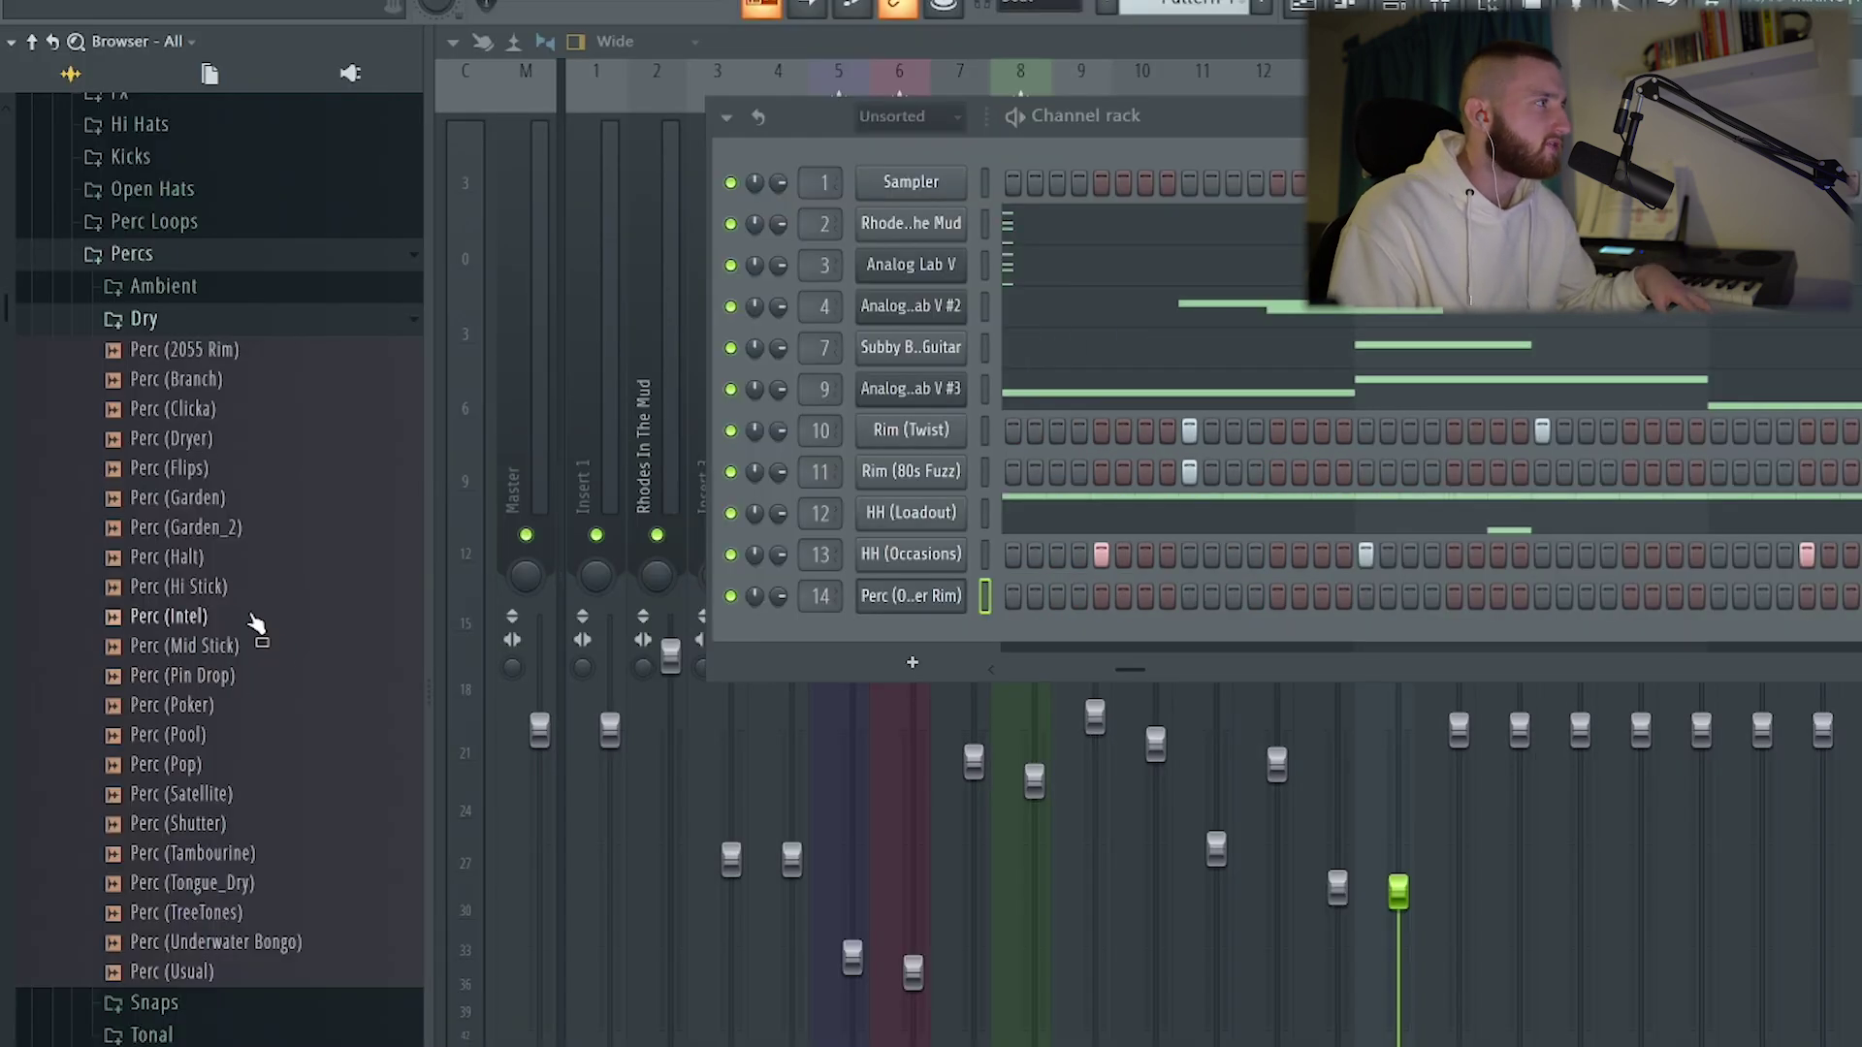
scroll(248, 606, "down", 4)
left_click(219, 504)
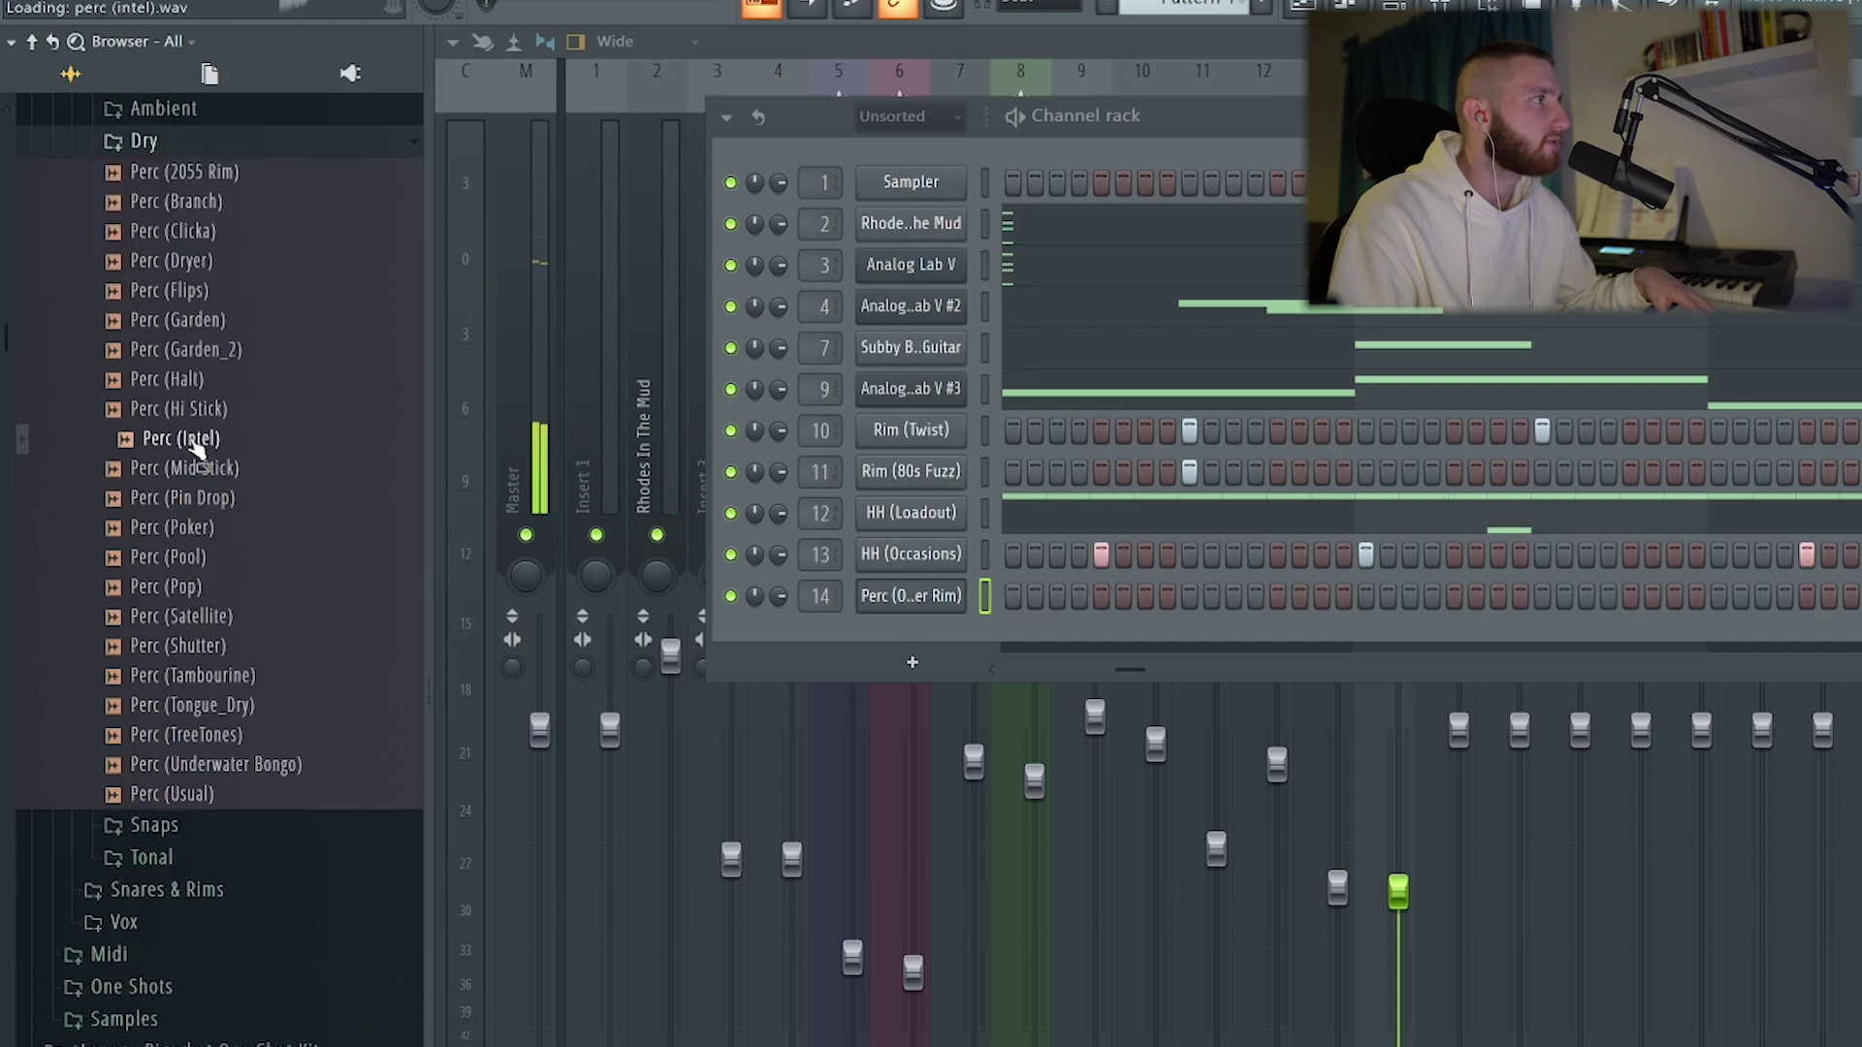
left_click(192, 471)
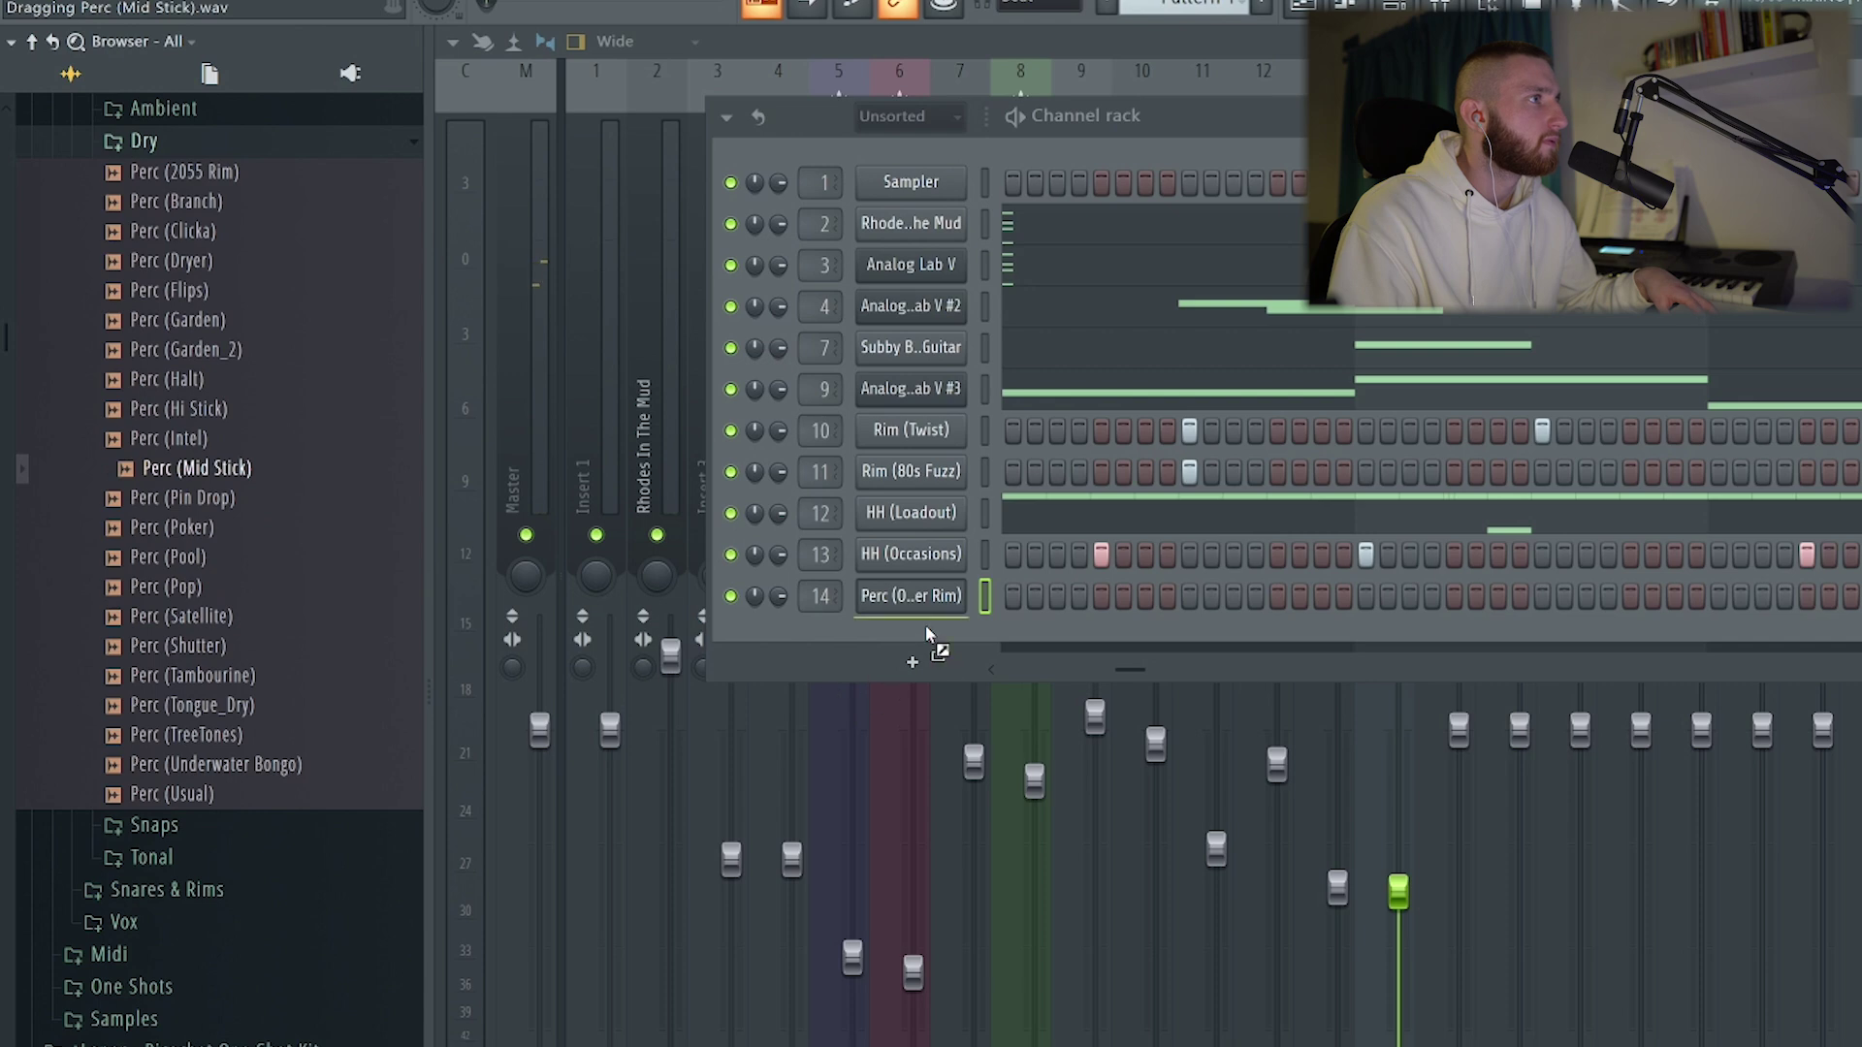
left_click_drag(926, 635, 1058, 631)
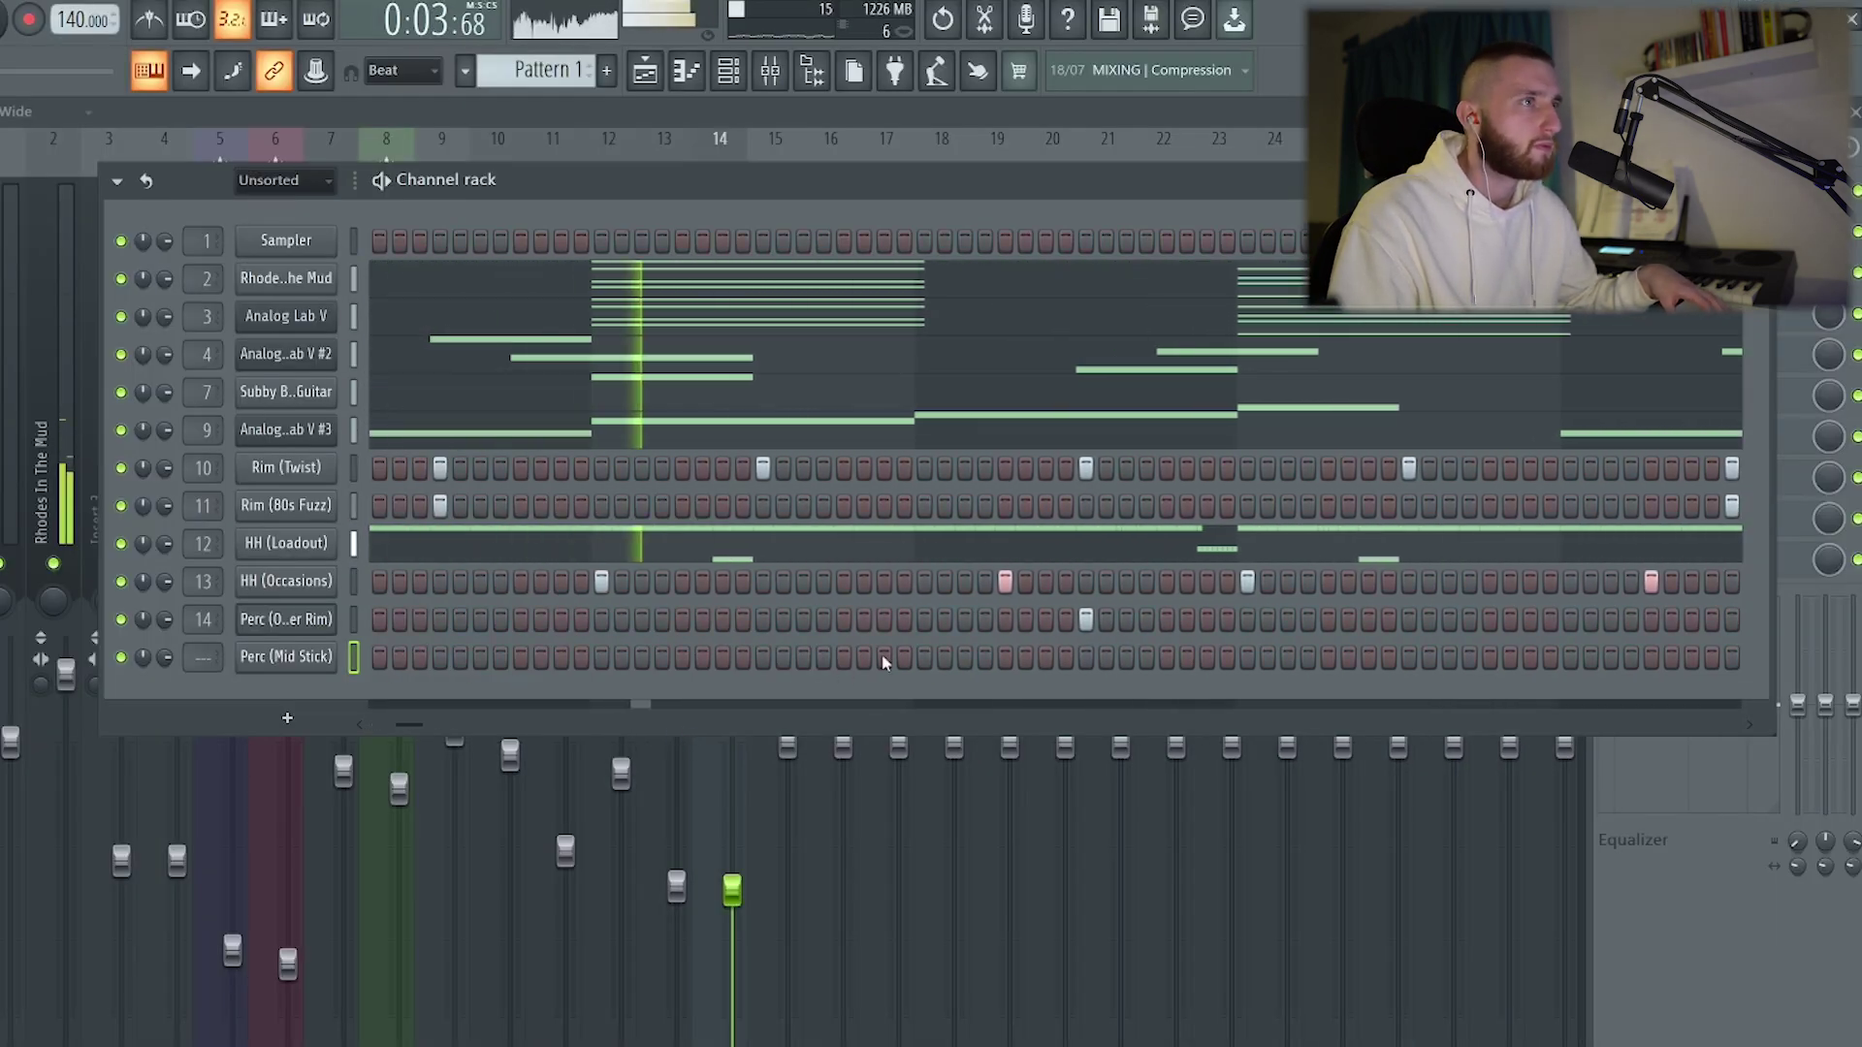
Place Perc (Mid Stick) hits on step 3 of bars 1, 4, 5 and 8 and route the channel to mixer track 15
left_click(964, 658)
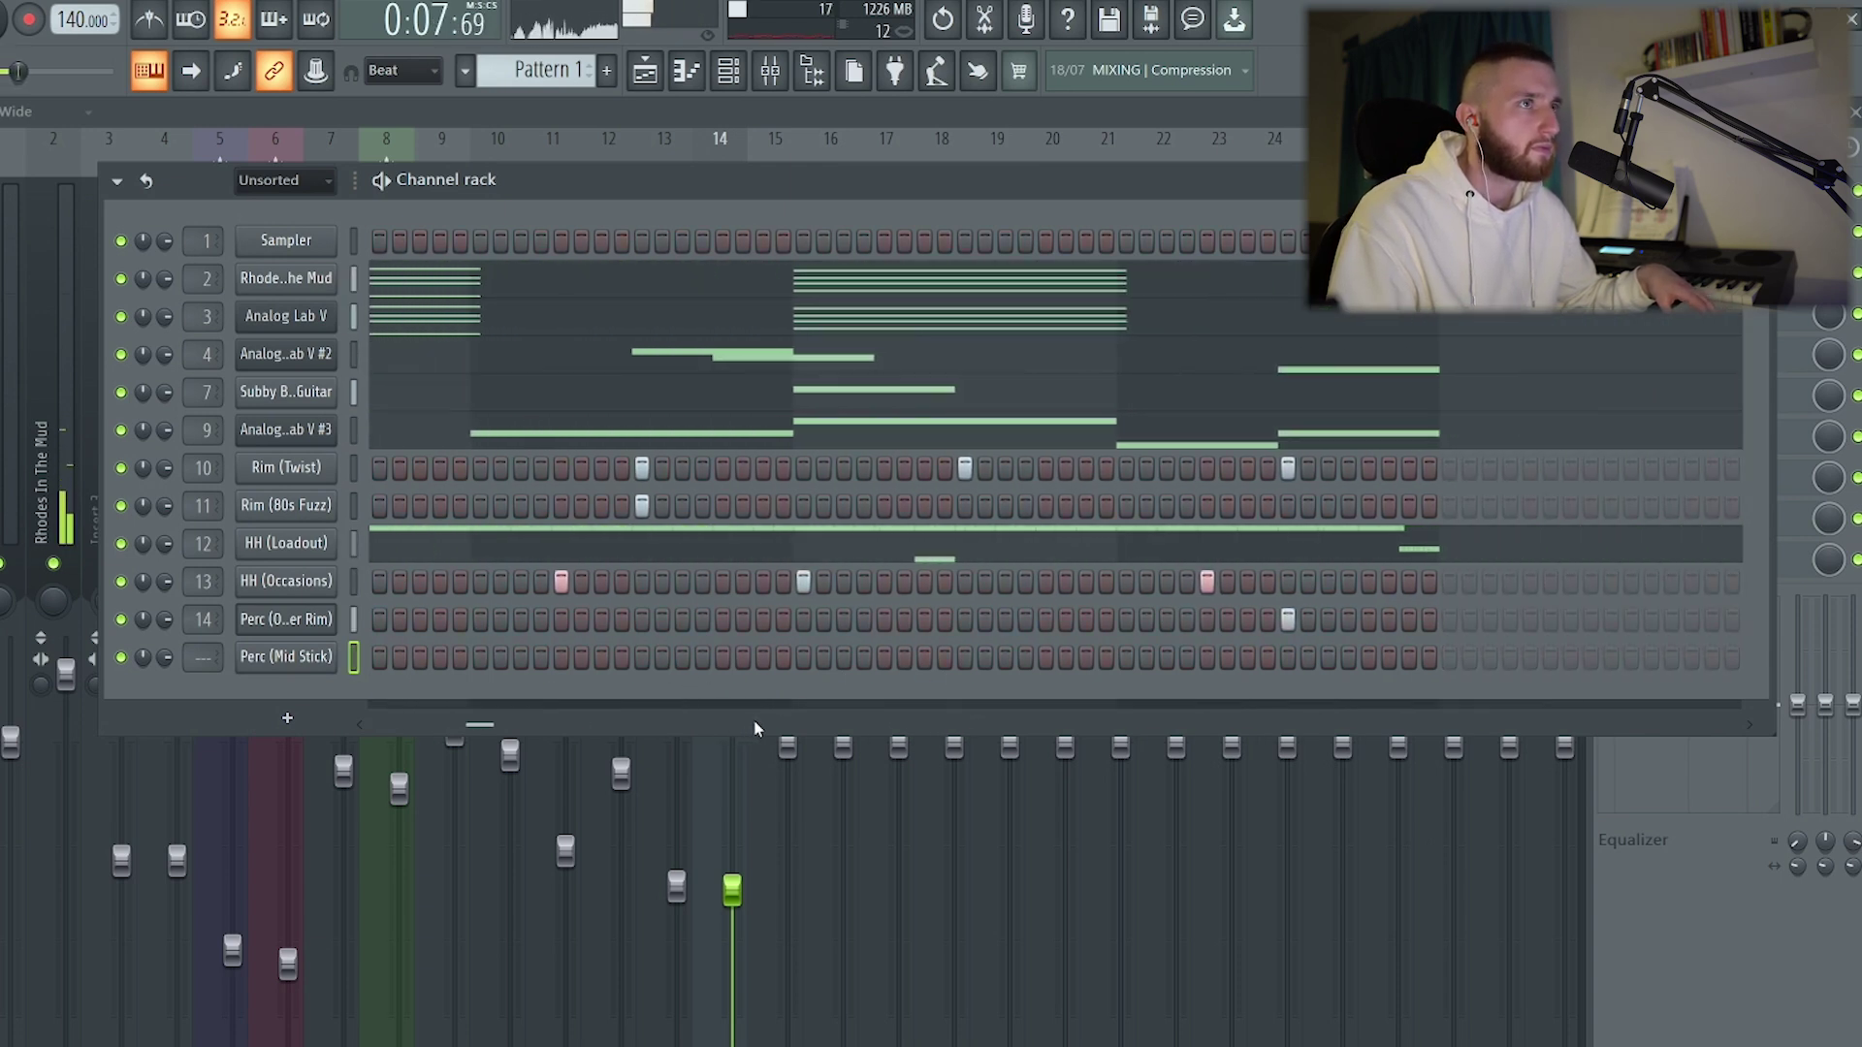
left_click(1105, 658)
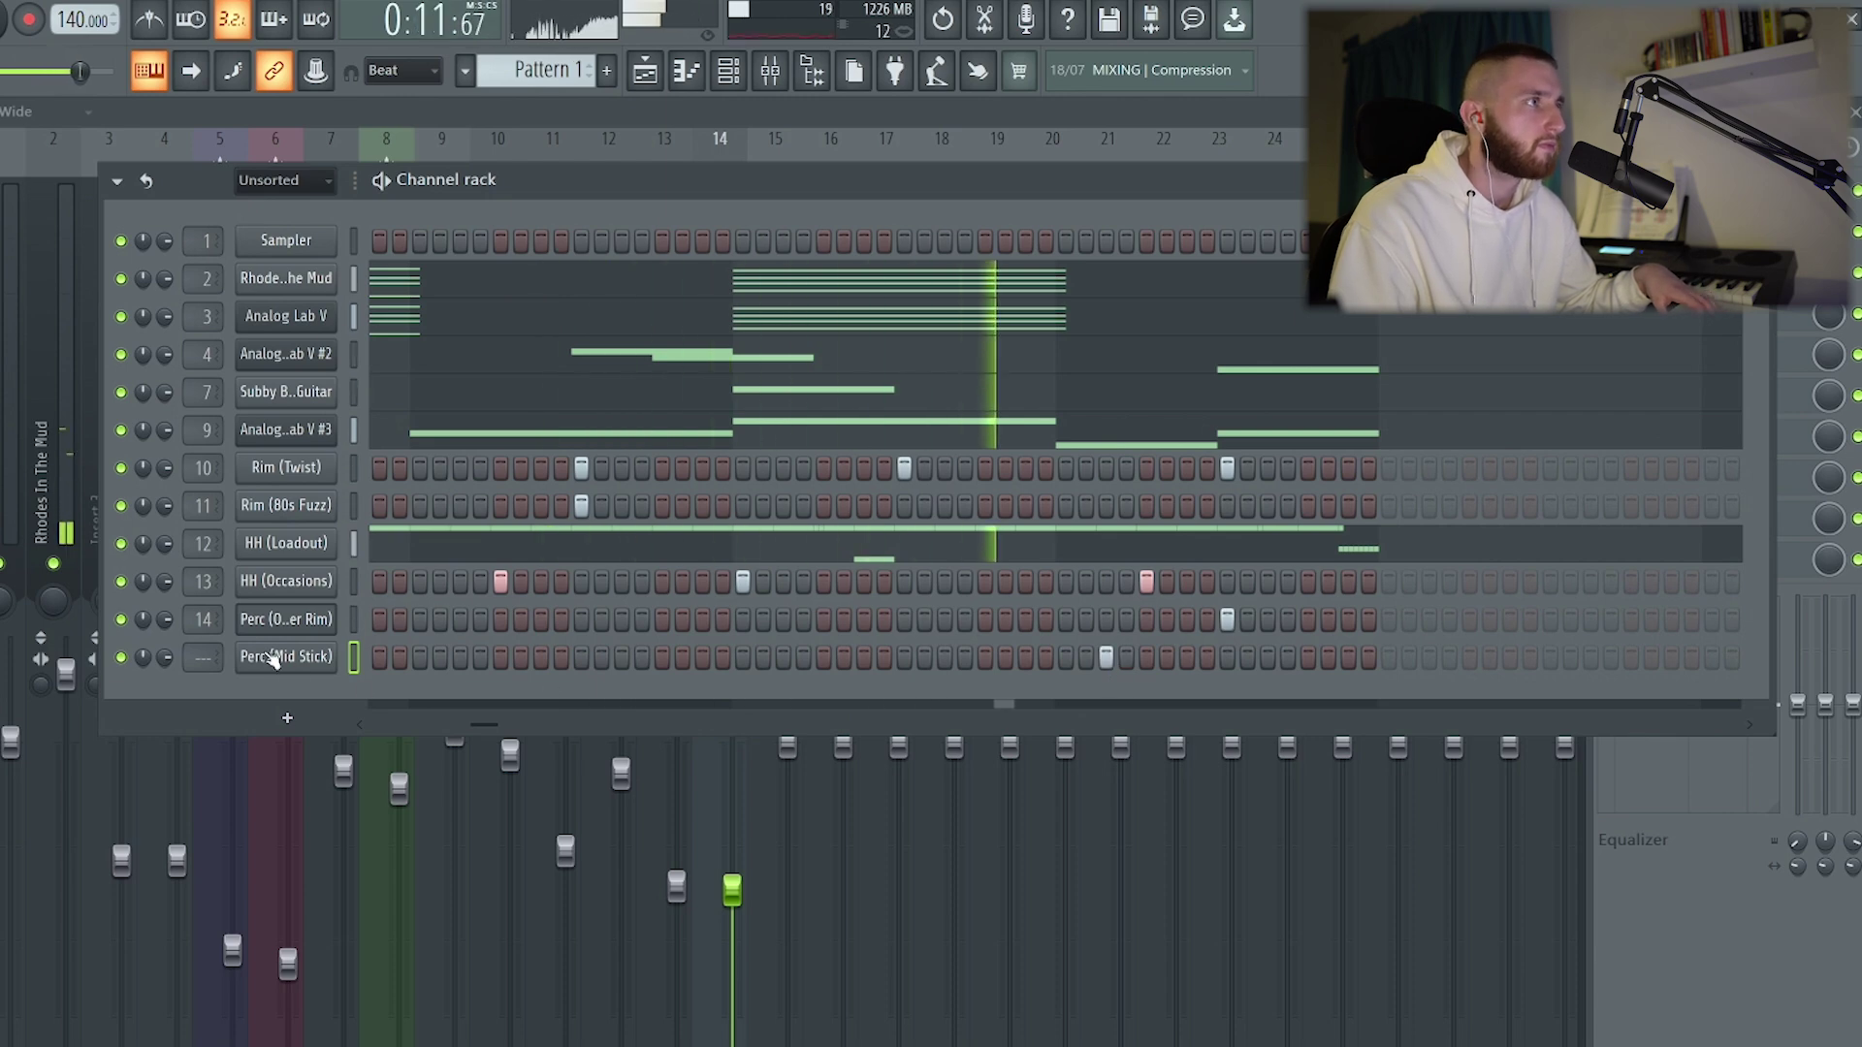
left_click(262, 657)
key("ctrl+l")
Audition the snares in the Snares & Rims folder and add Snare (Flyer) as a new channel
key("F6")
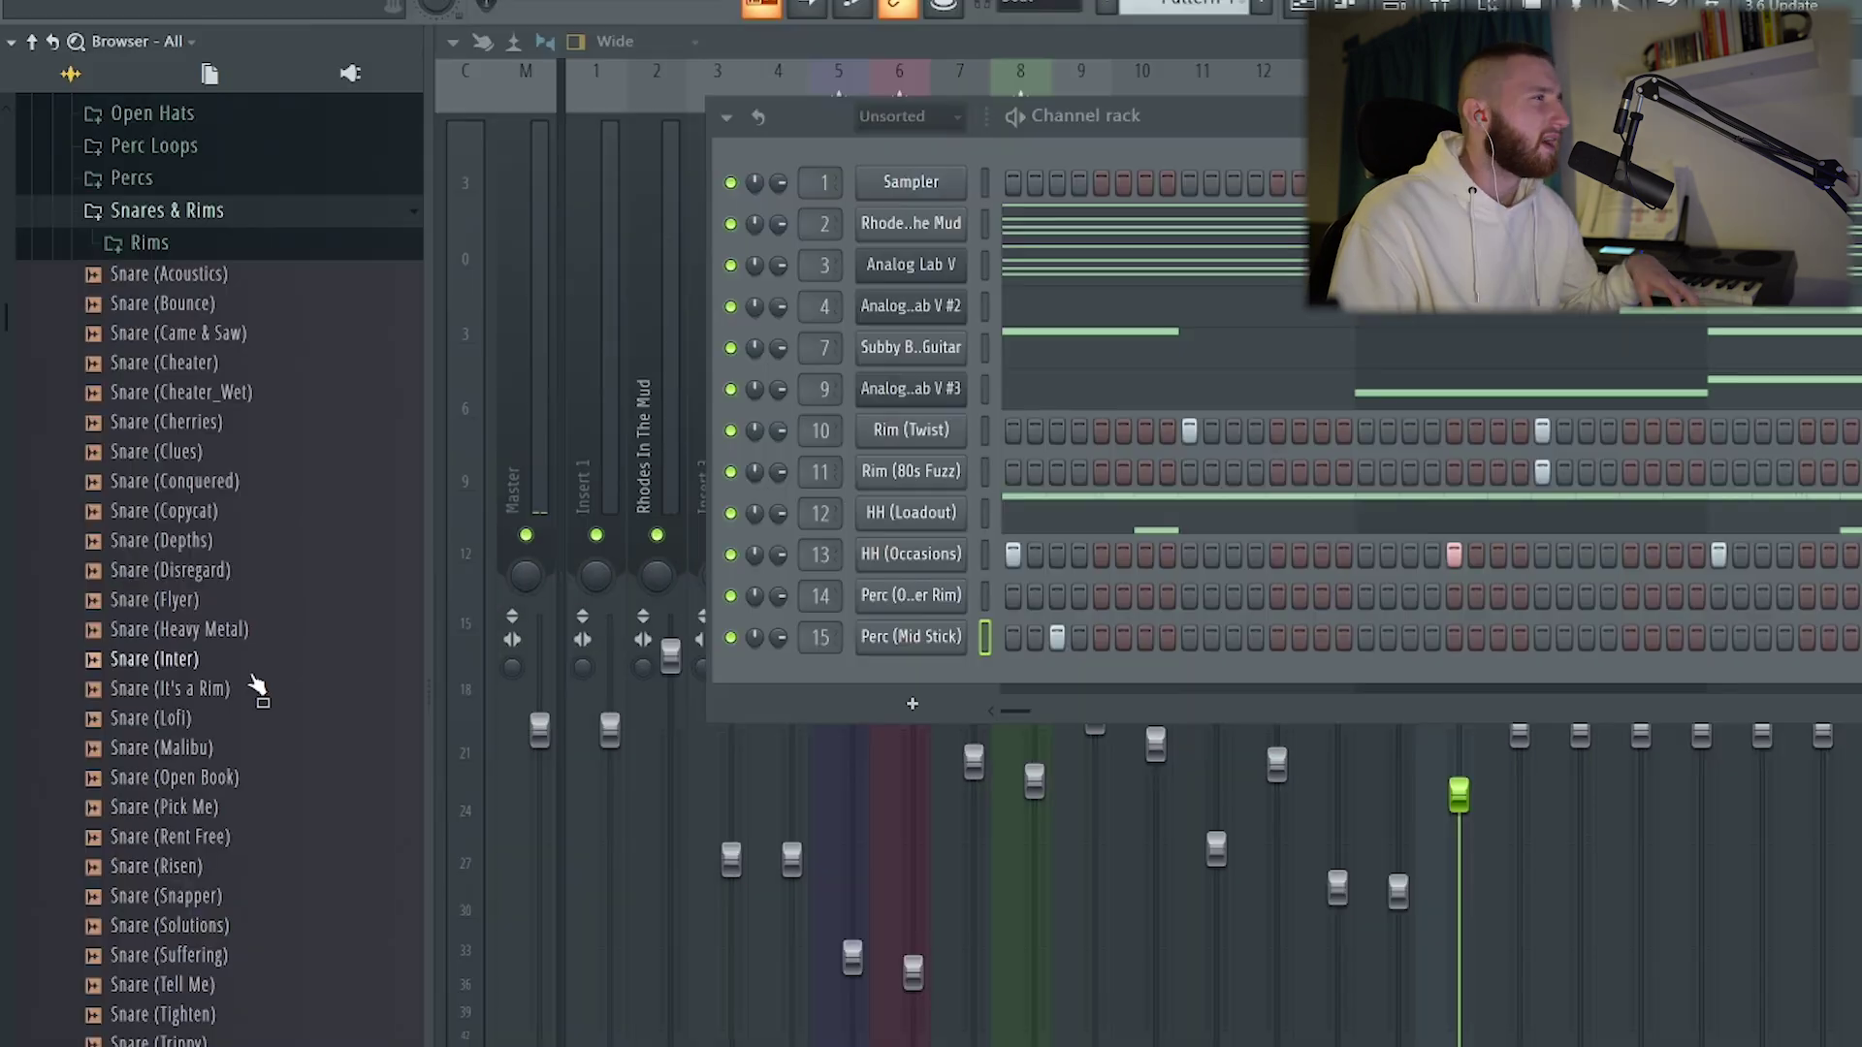
scroll(250, 686, "down", 3)
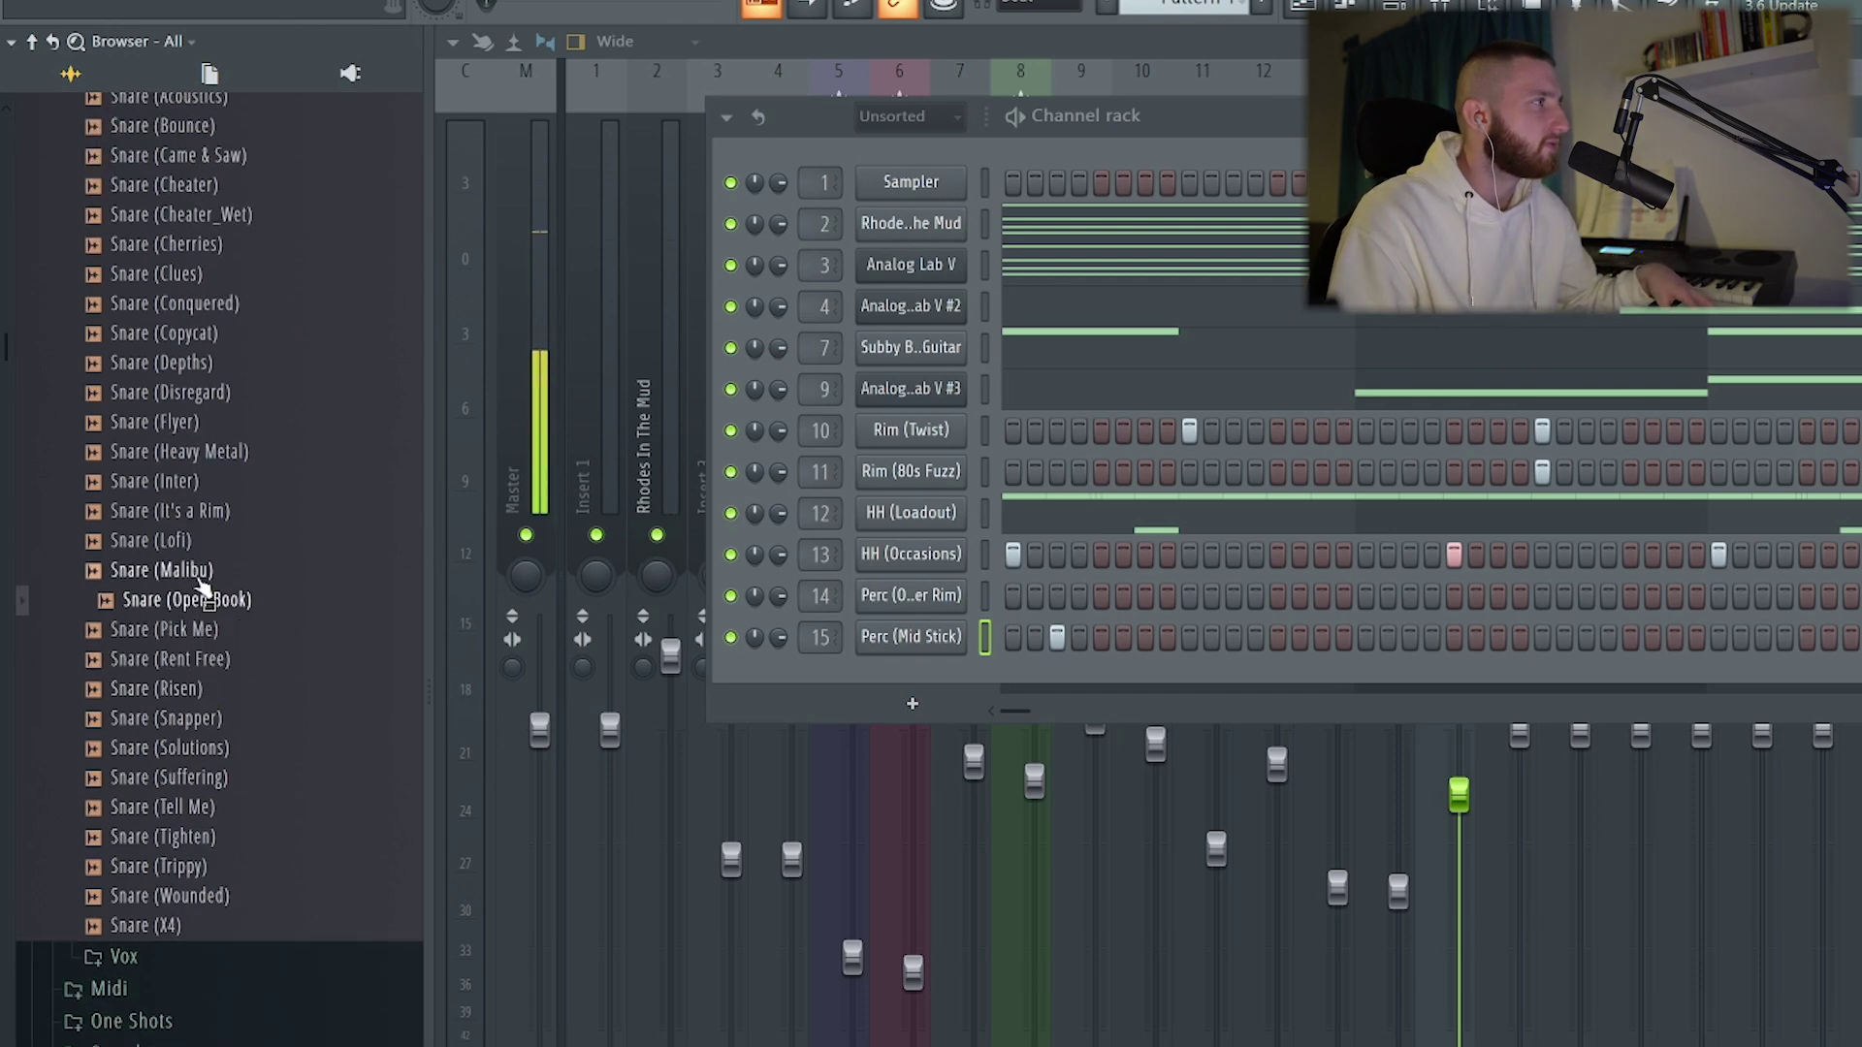
scroll(191, 546, "up", 3)
left_click(184, 628)
left_click(198, 572)
left_click(211, 541)
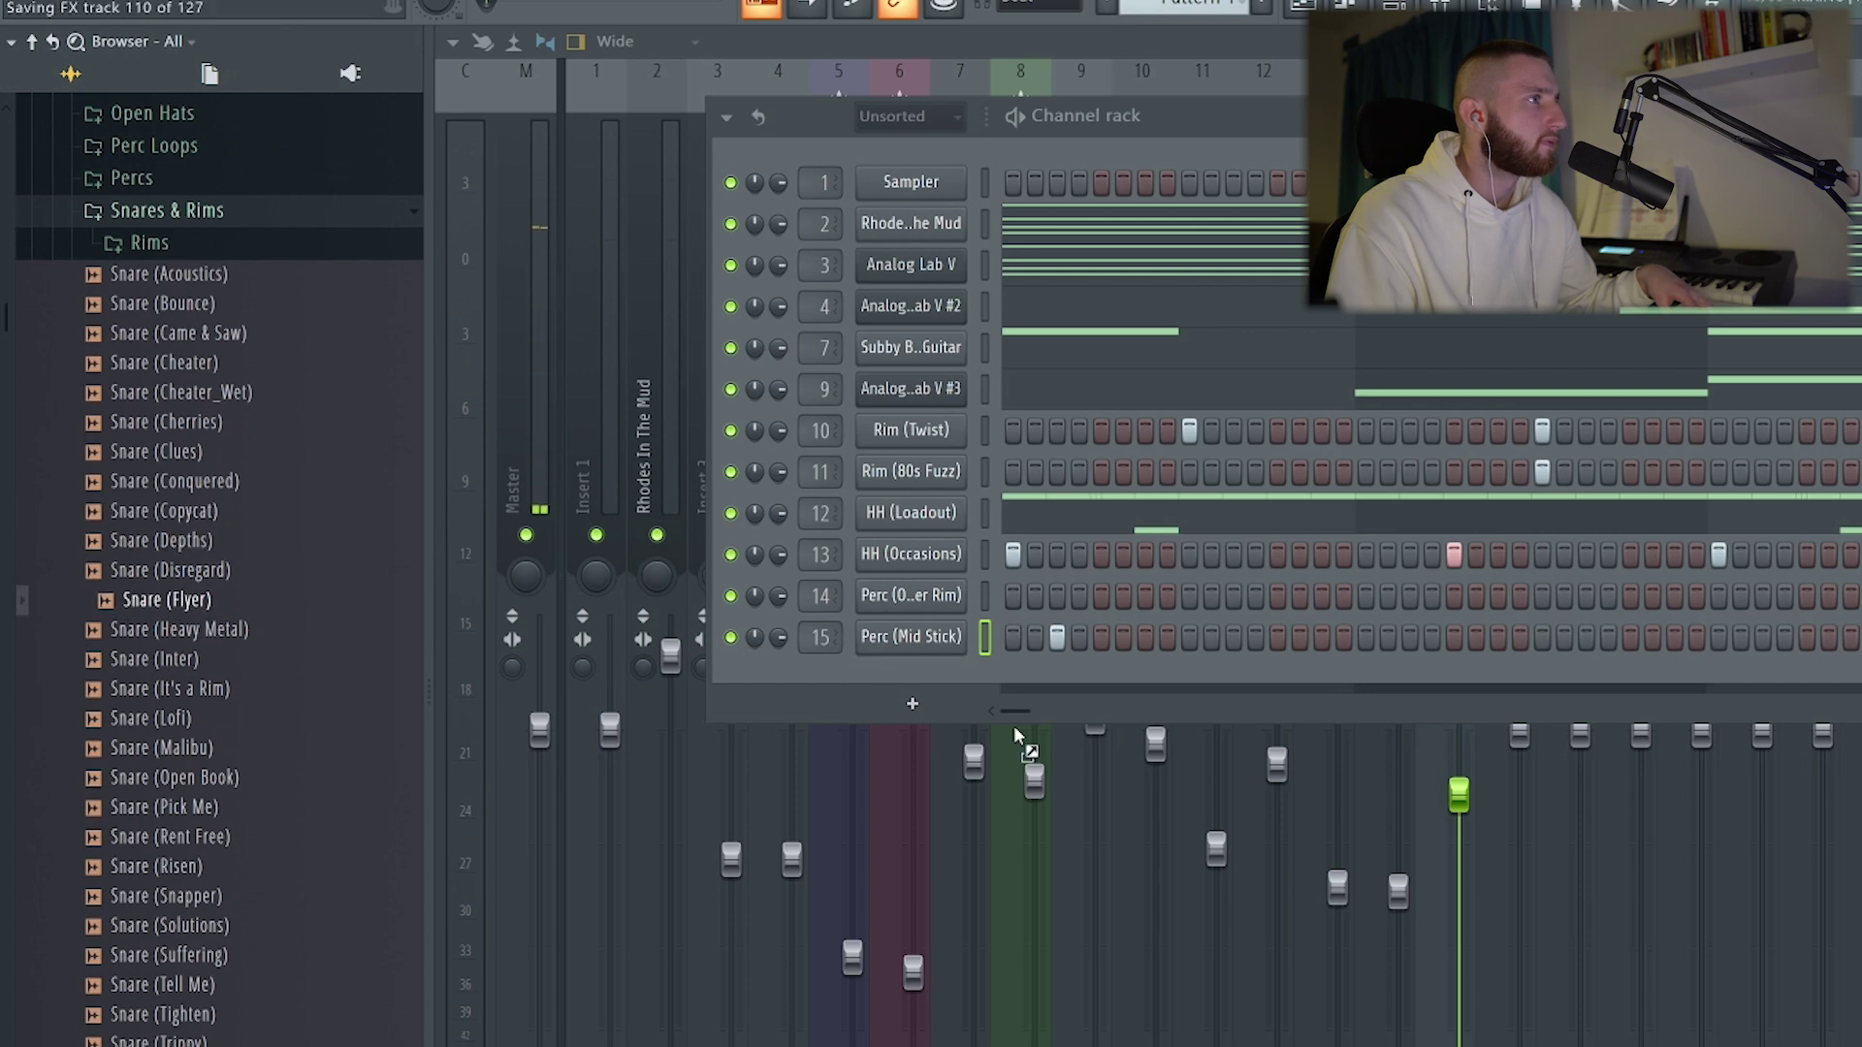
left_click_drag(924, 702, 921, 703)
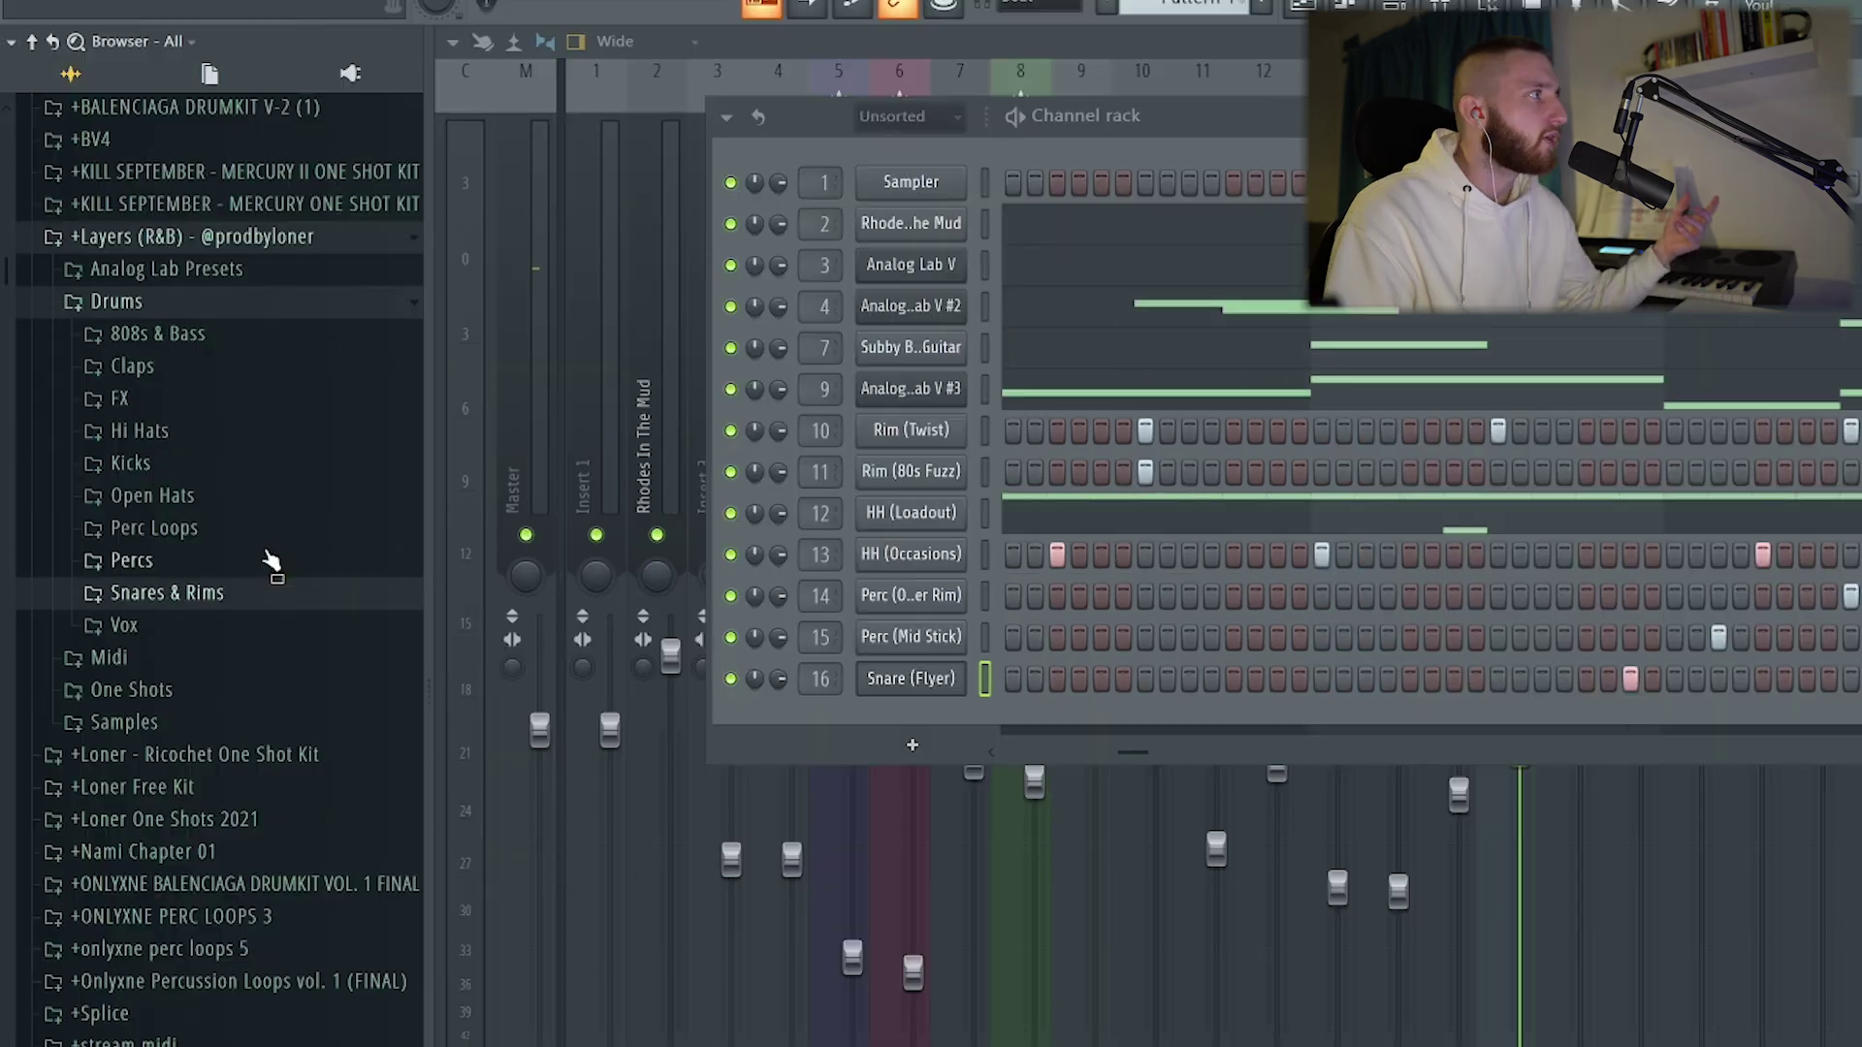
Audition the samples in the Kicks folder and add Kick (Textured Rack) as a new channel
left_click(143, 455)
scroll(164, 475, "down", 3)
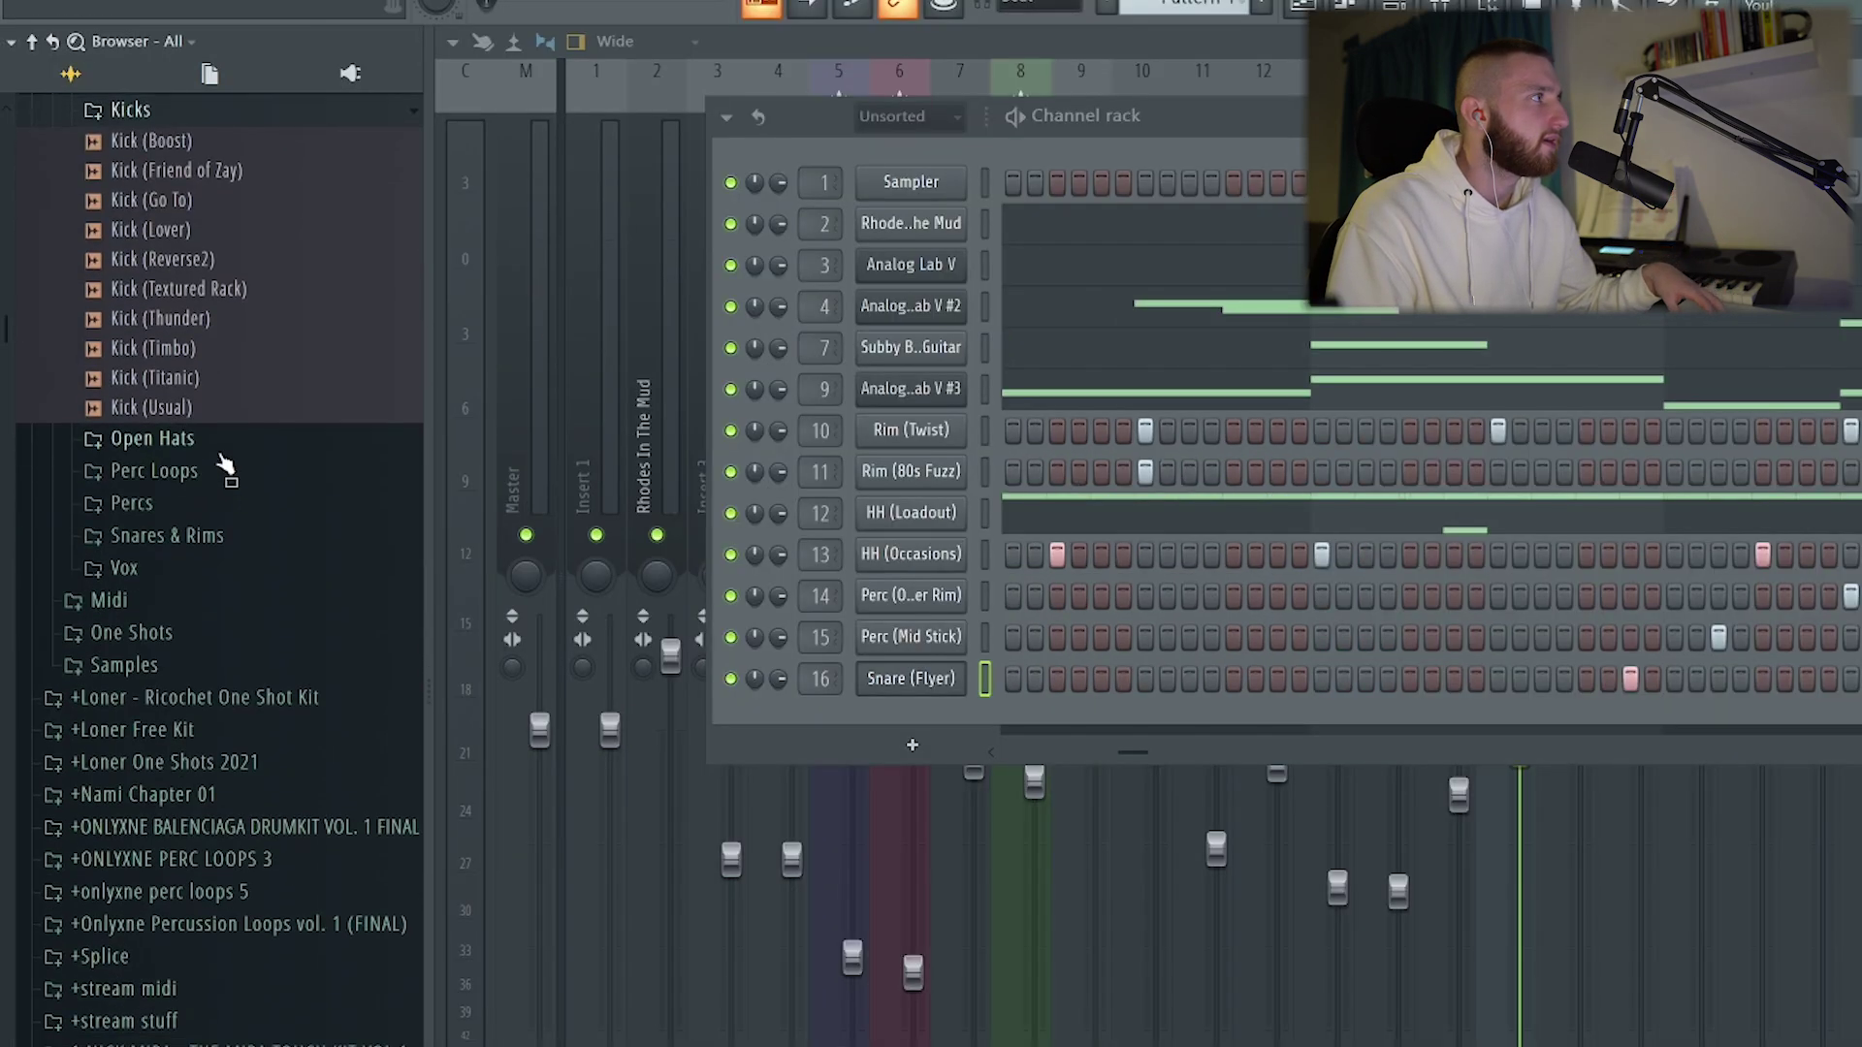
scroll(185, 407, "up", 2)
left_click(194, 384)
left_click(208, 467)
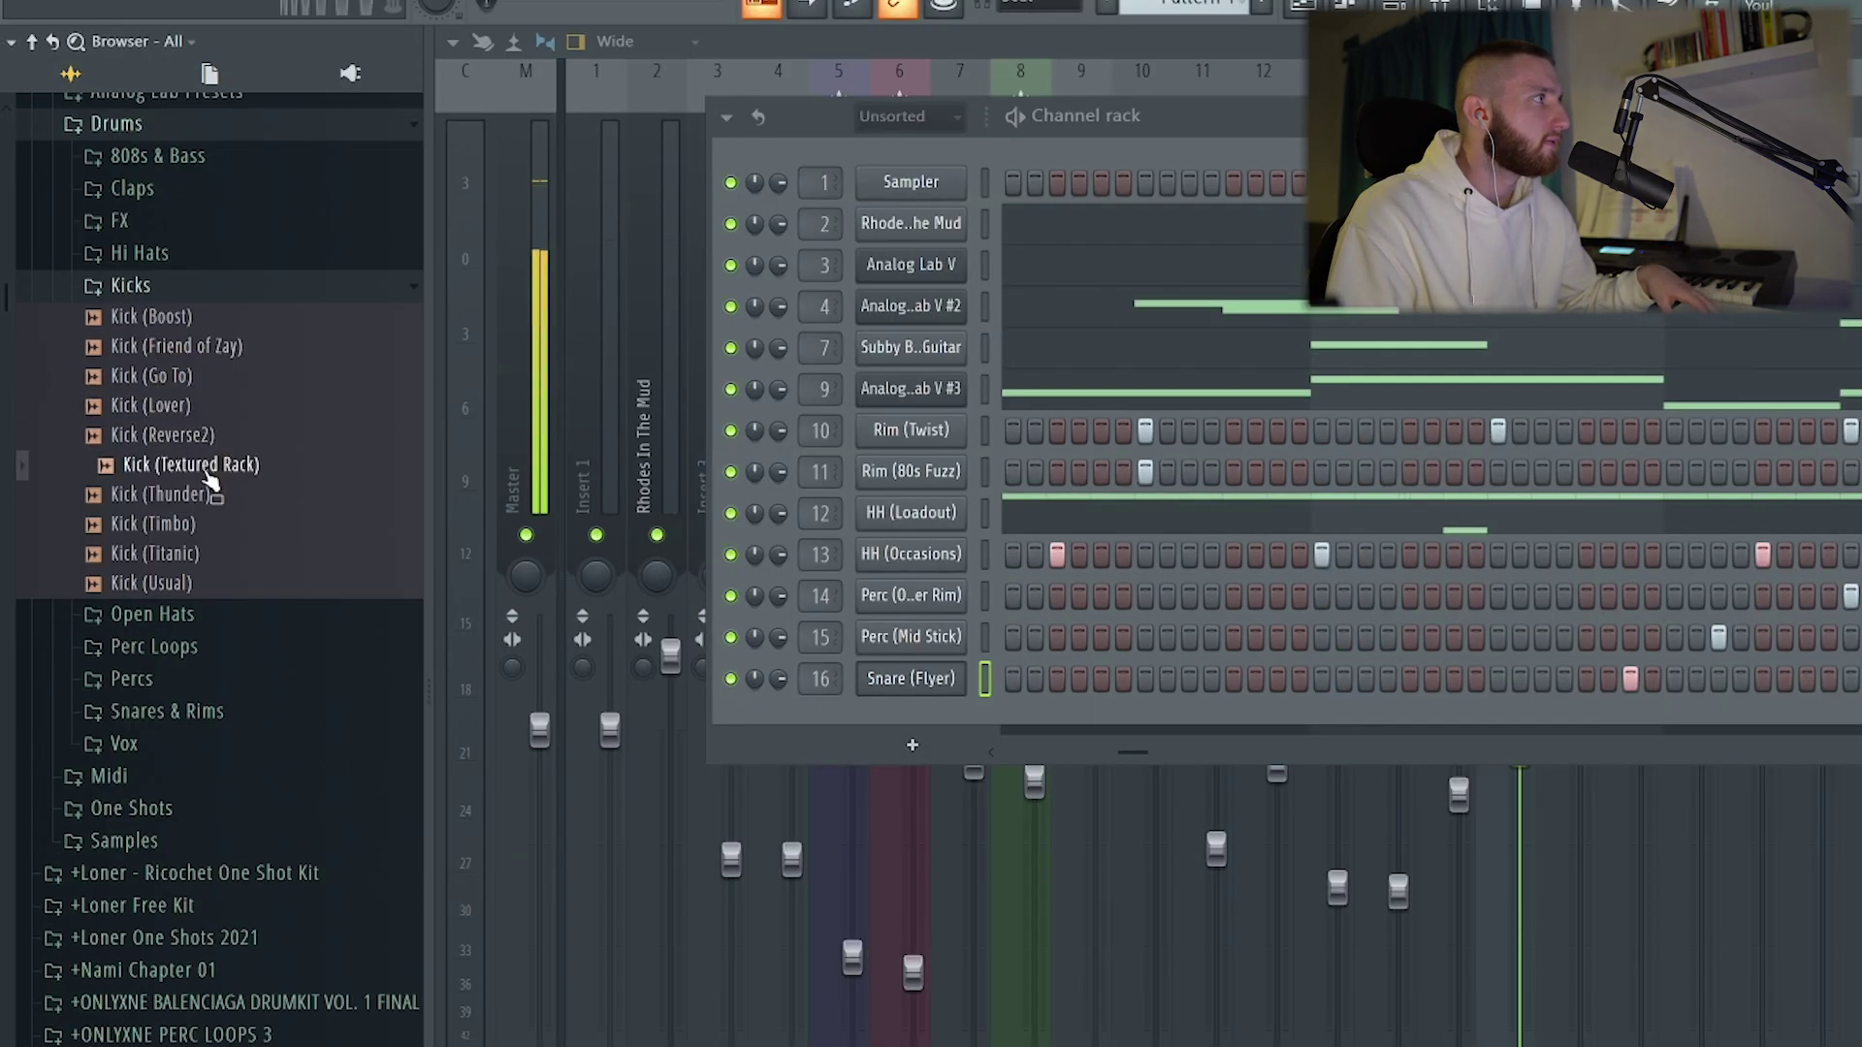
left_click(215, 465)
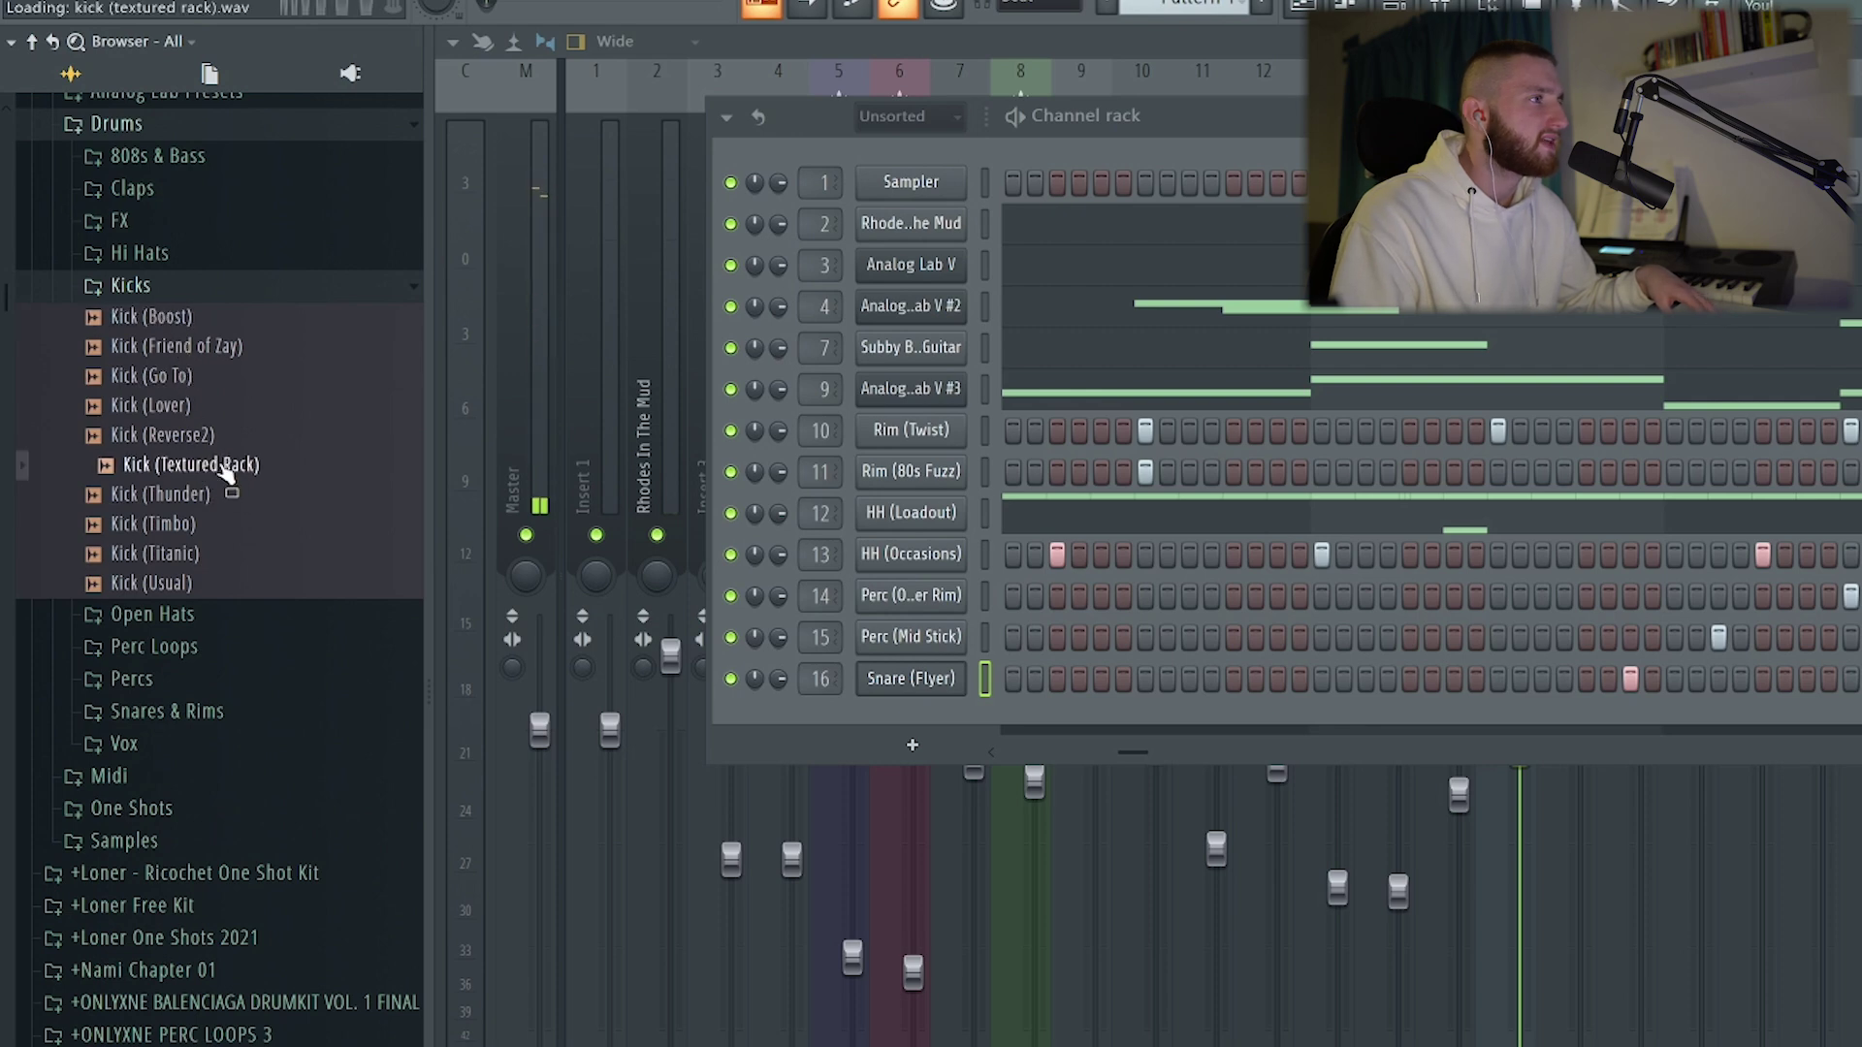
left_click_drag(939, 742, 1186, 725)
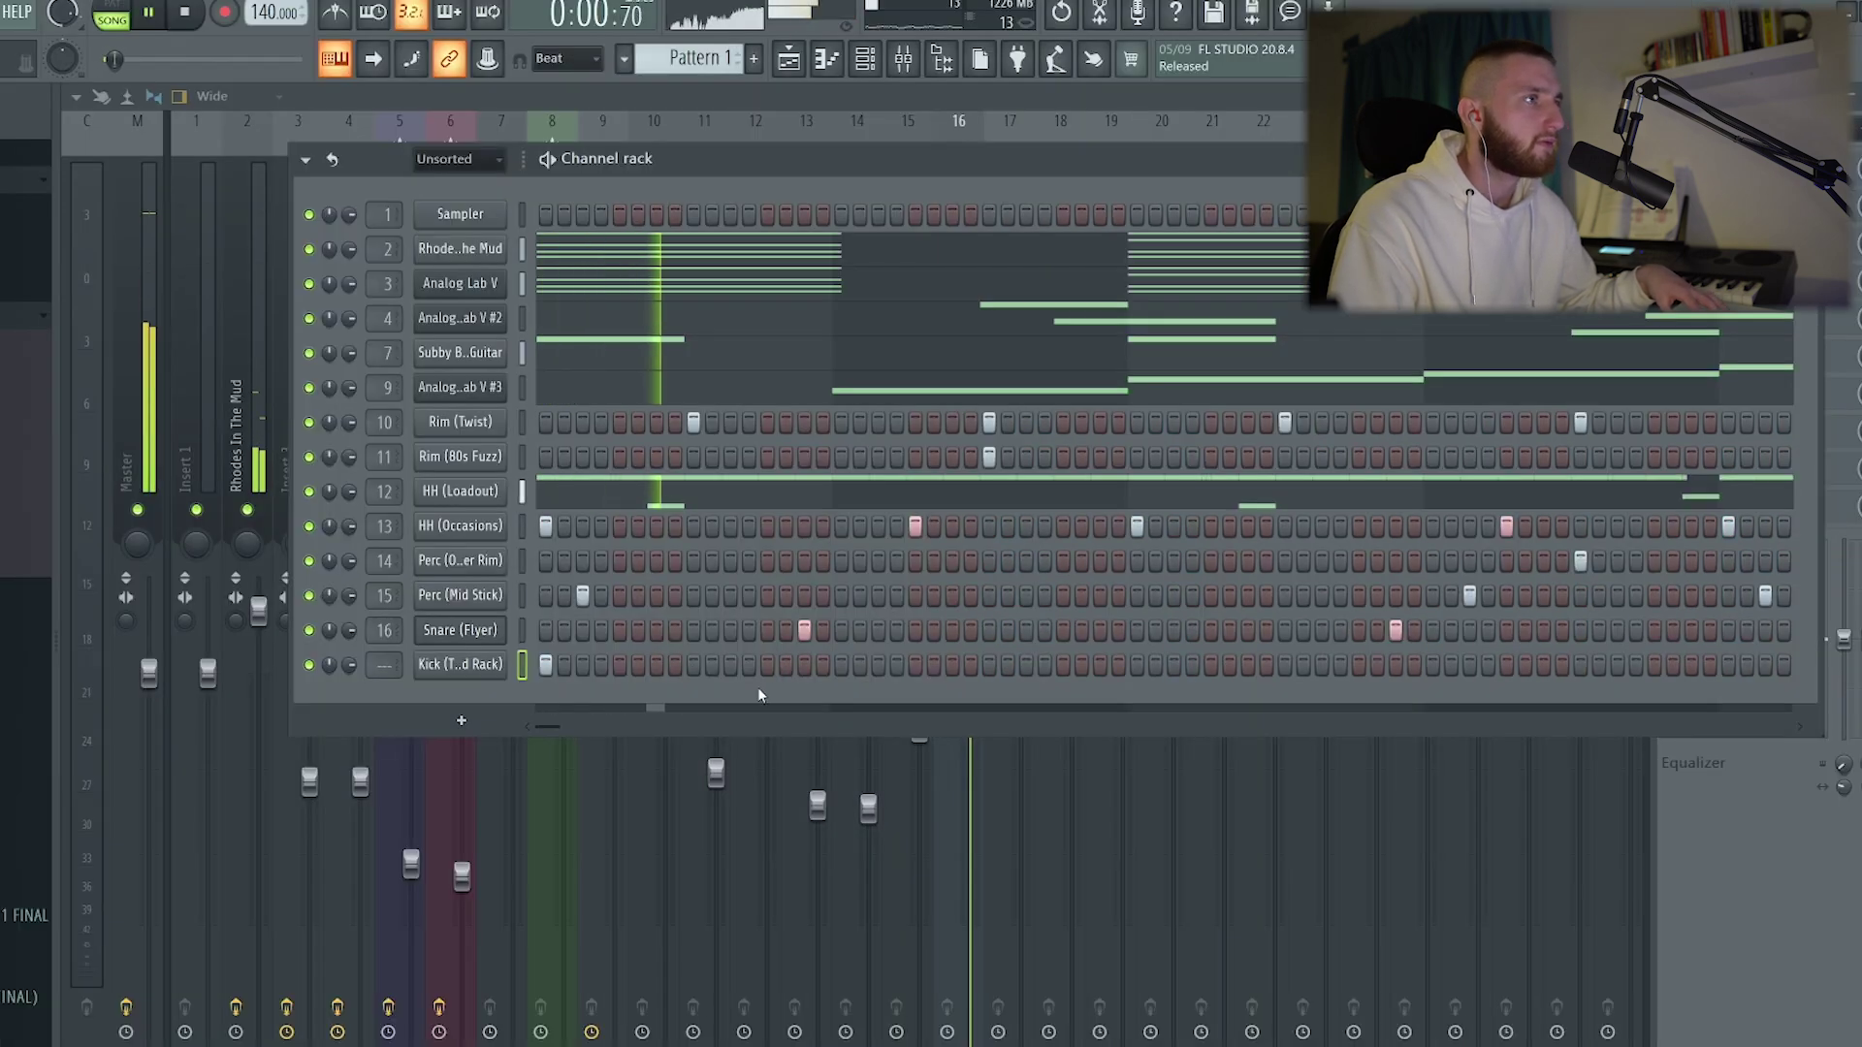
Place Kick (Textured Rack) hits at bar 1 steps 1, 11 and 13, bar 2 step 13, bar 3 step 1 and bar 4 step 11
left_click(878, 665)
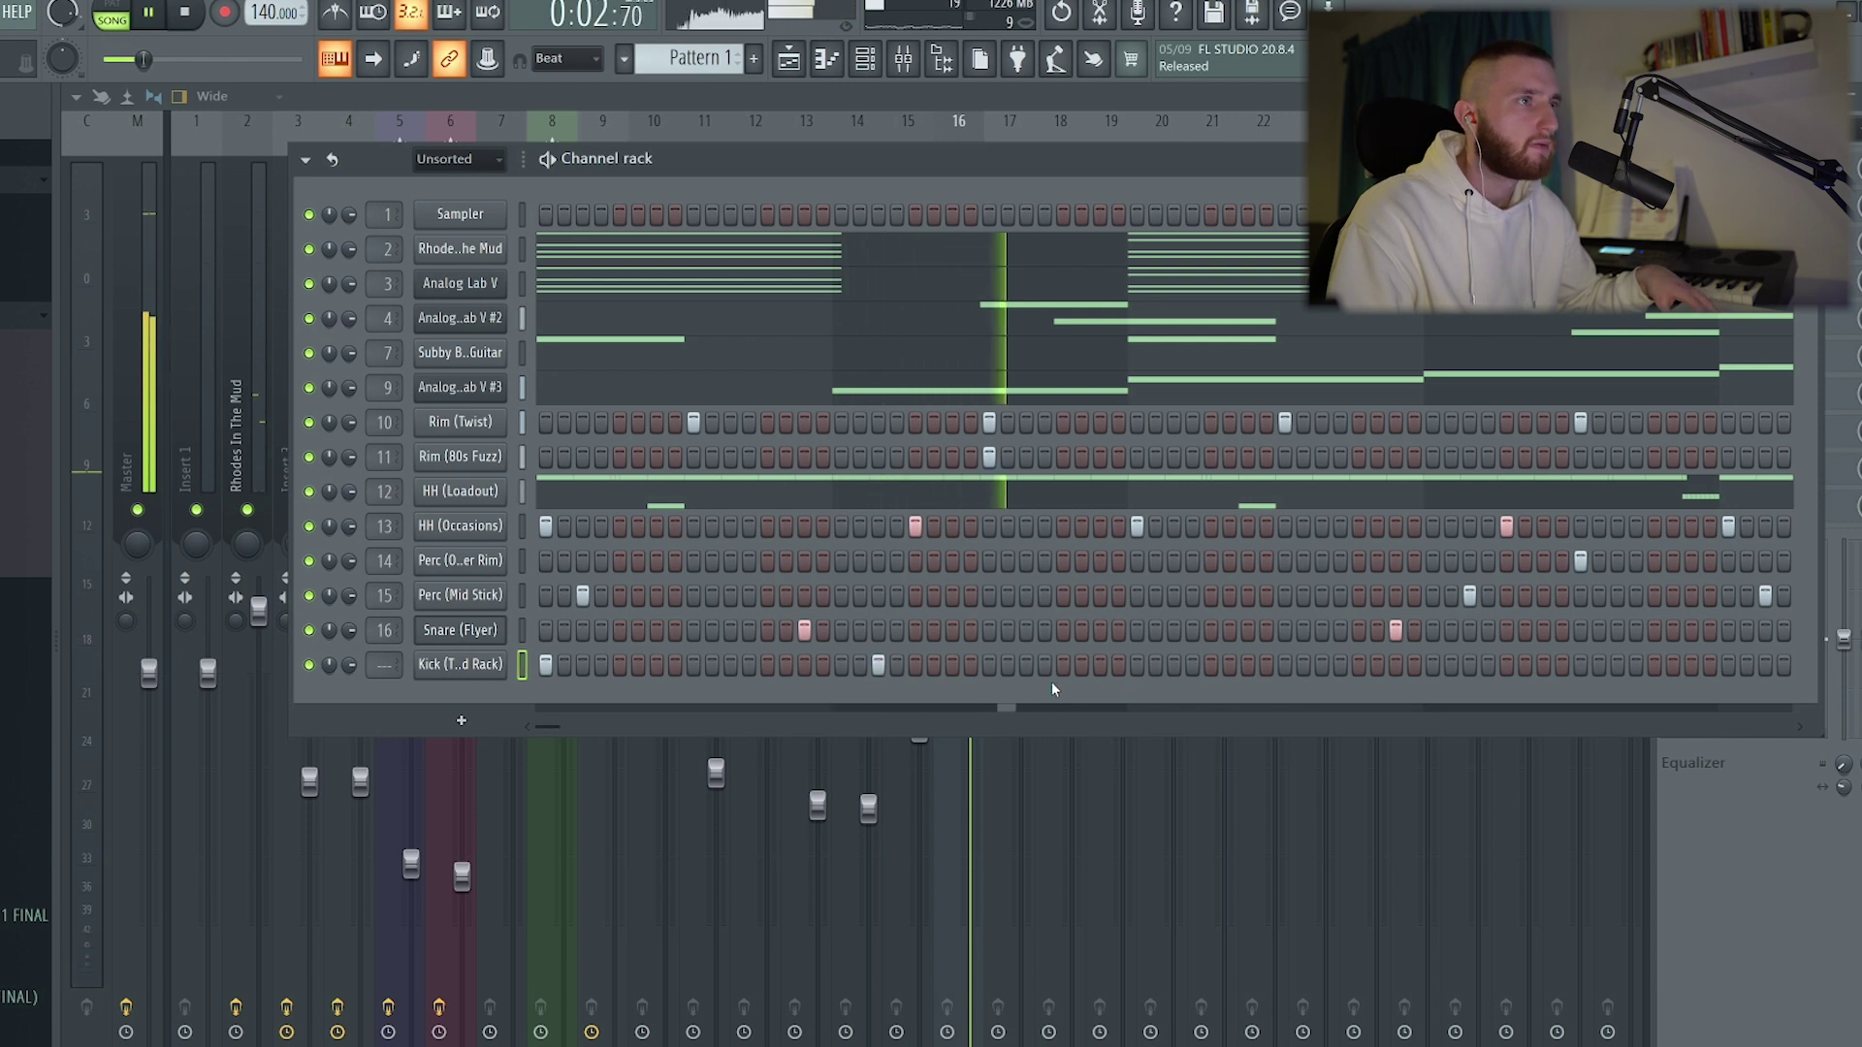
left_click(1136, 665)
left_click(1155, 665)
key("space")
key("space")
left_click(730, 665)
left_click(768, 665)
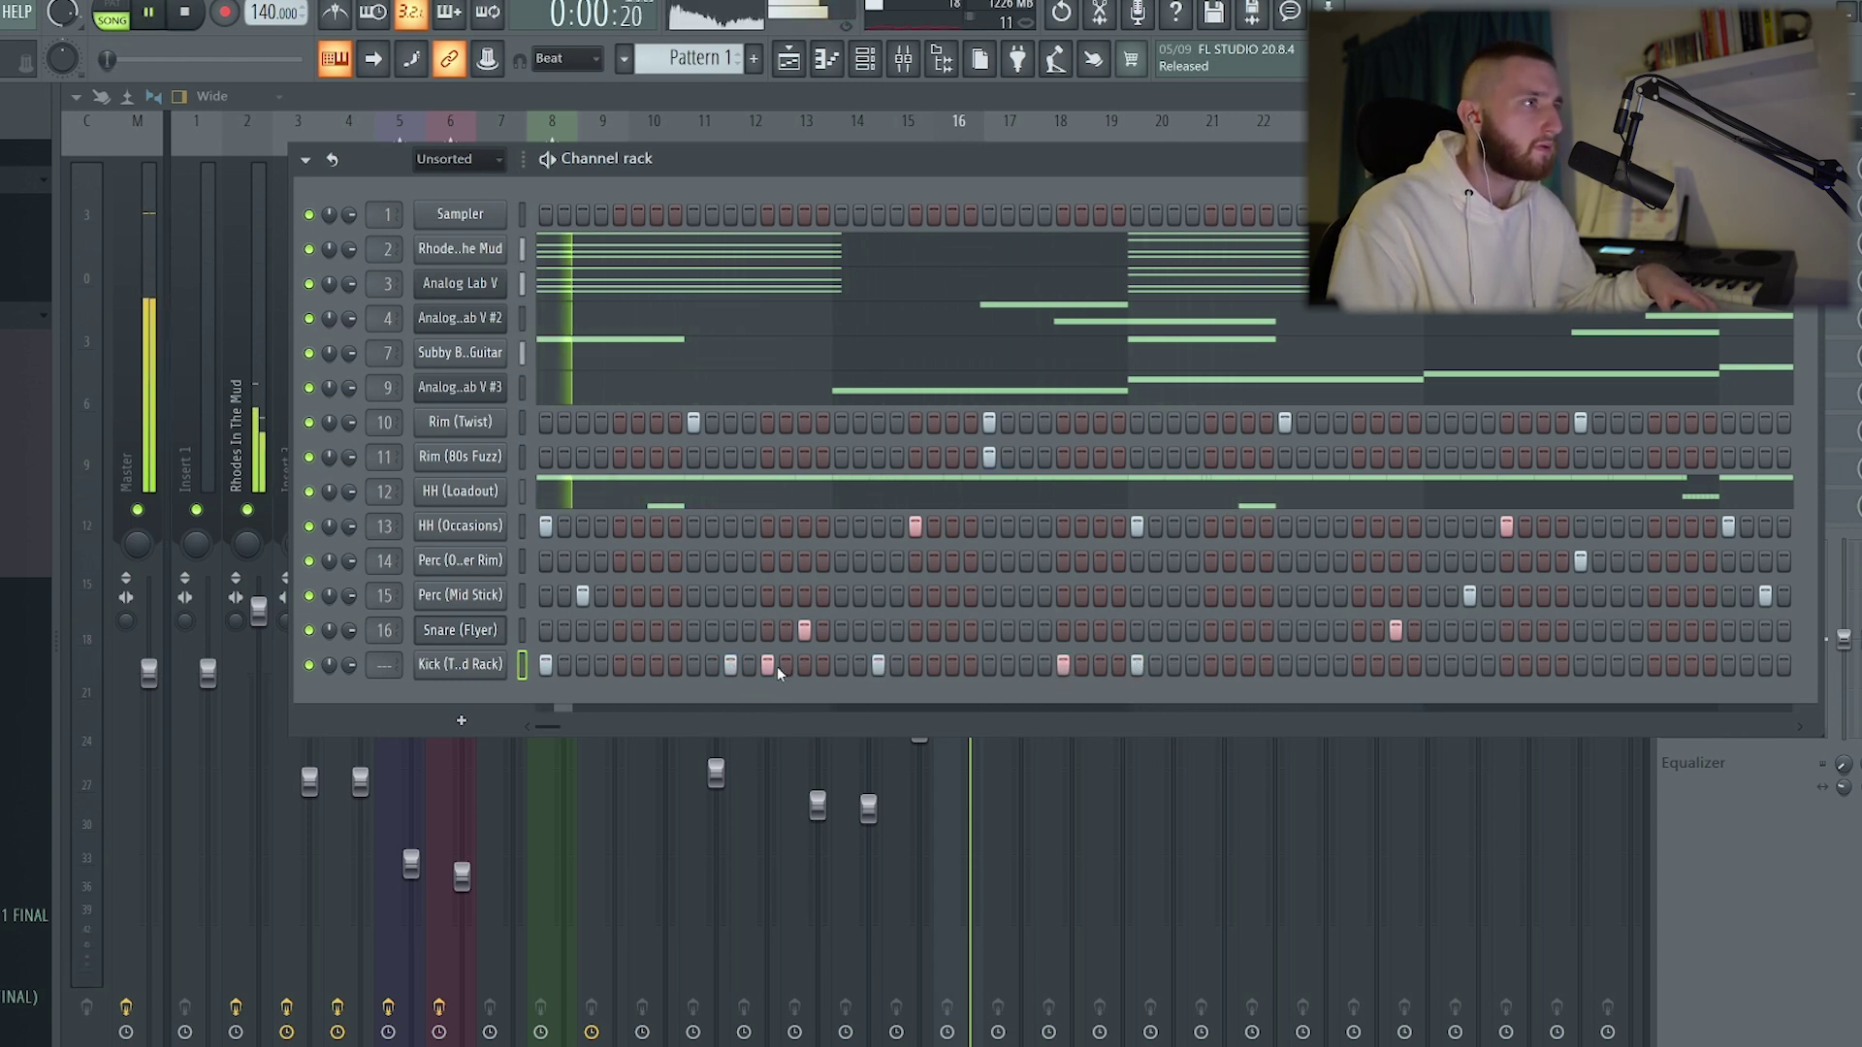
right_click(878, 665)
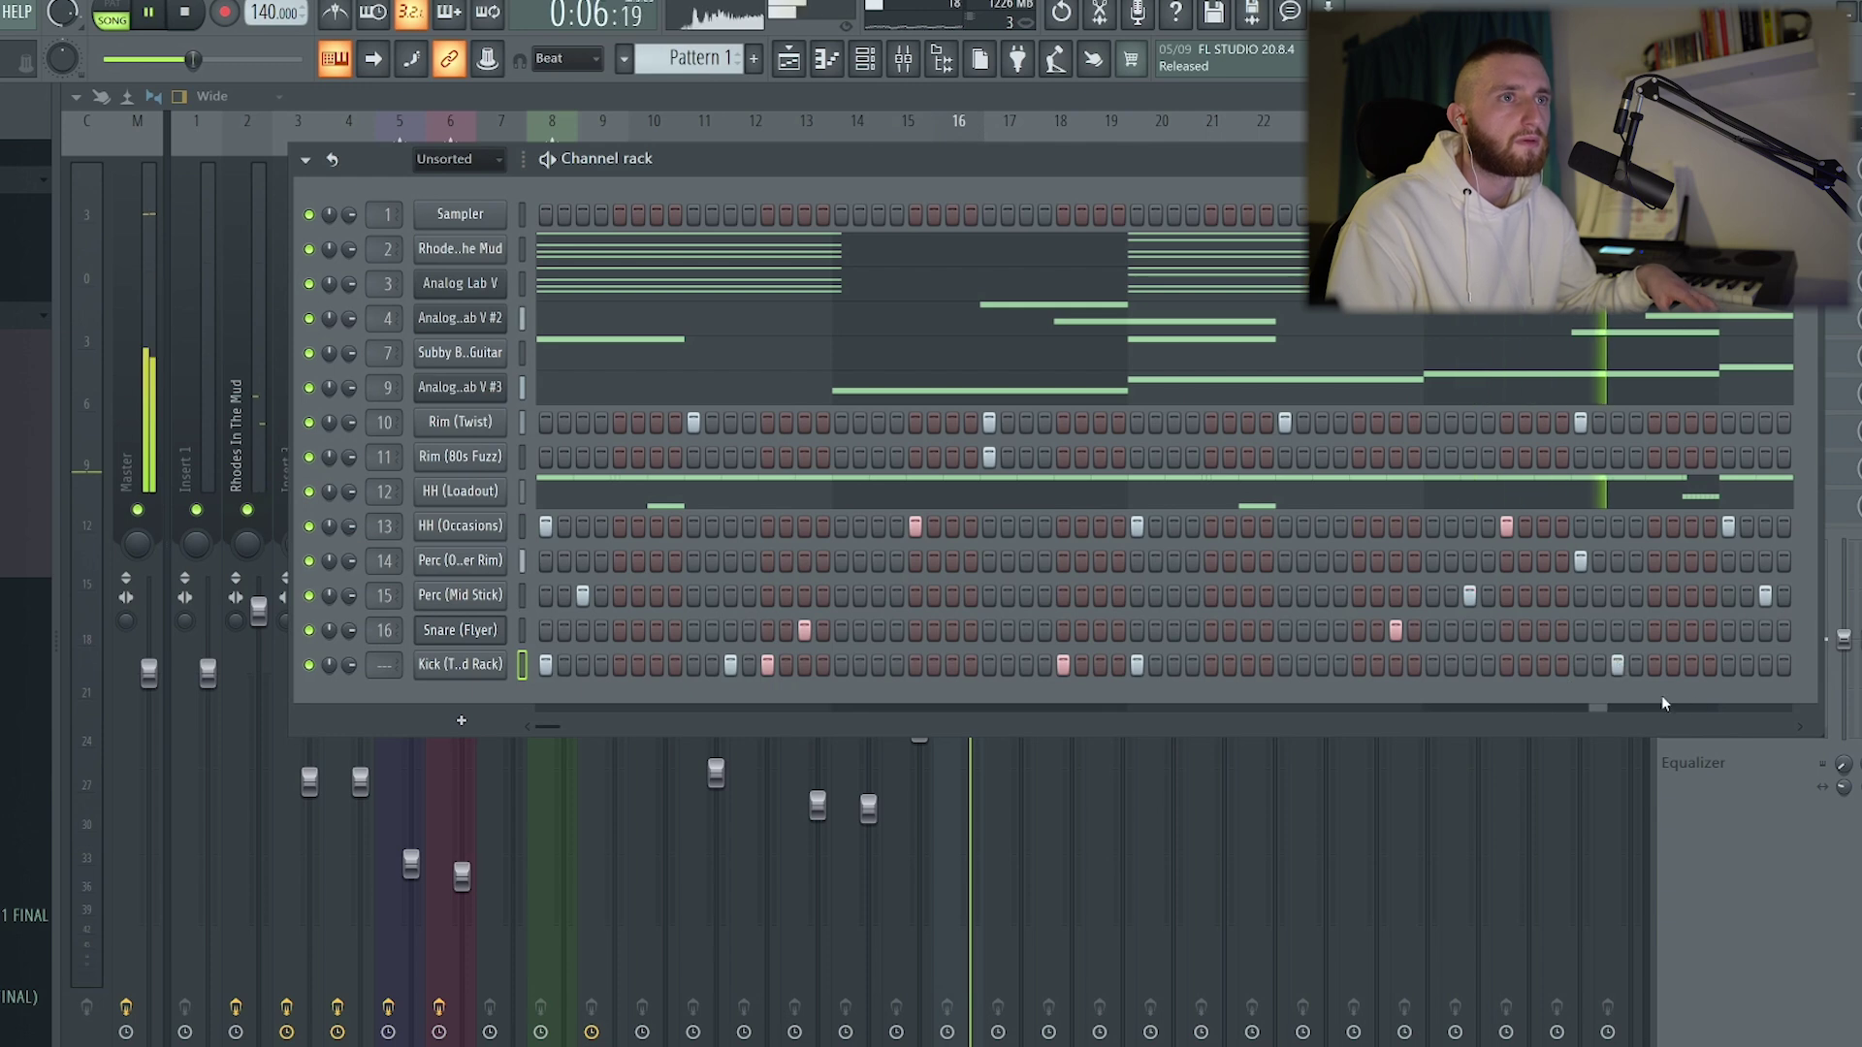
Open the Kick (Textured Rack) notes in the piano roll and repeat the four-bar kick pattern over bars 5 to 8
right_click(502, 664)
left_click(543, 656)
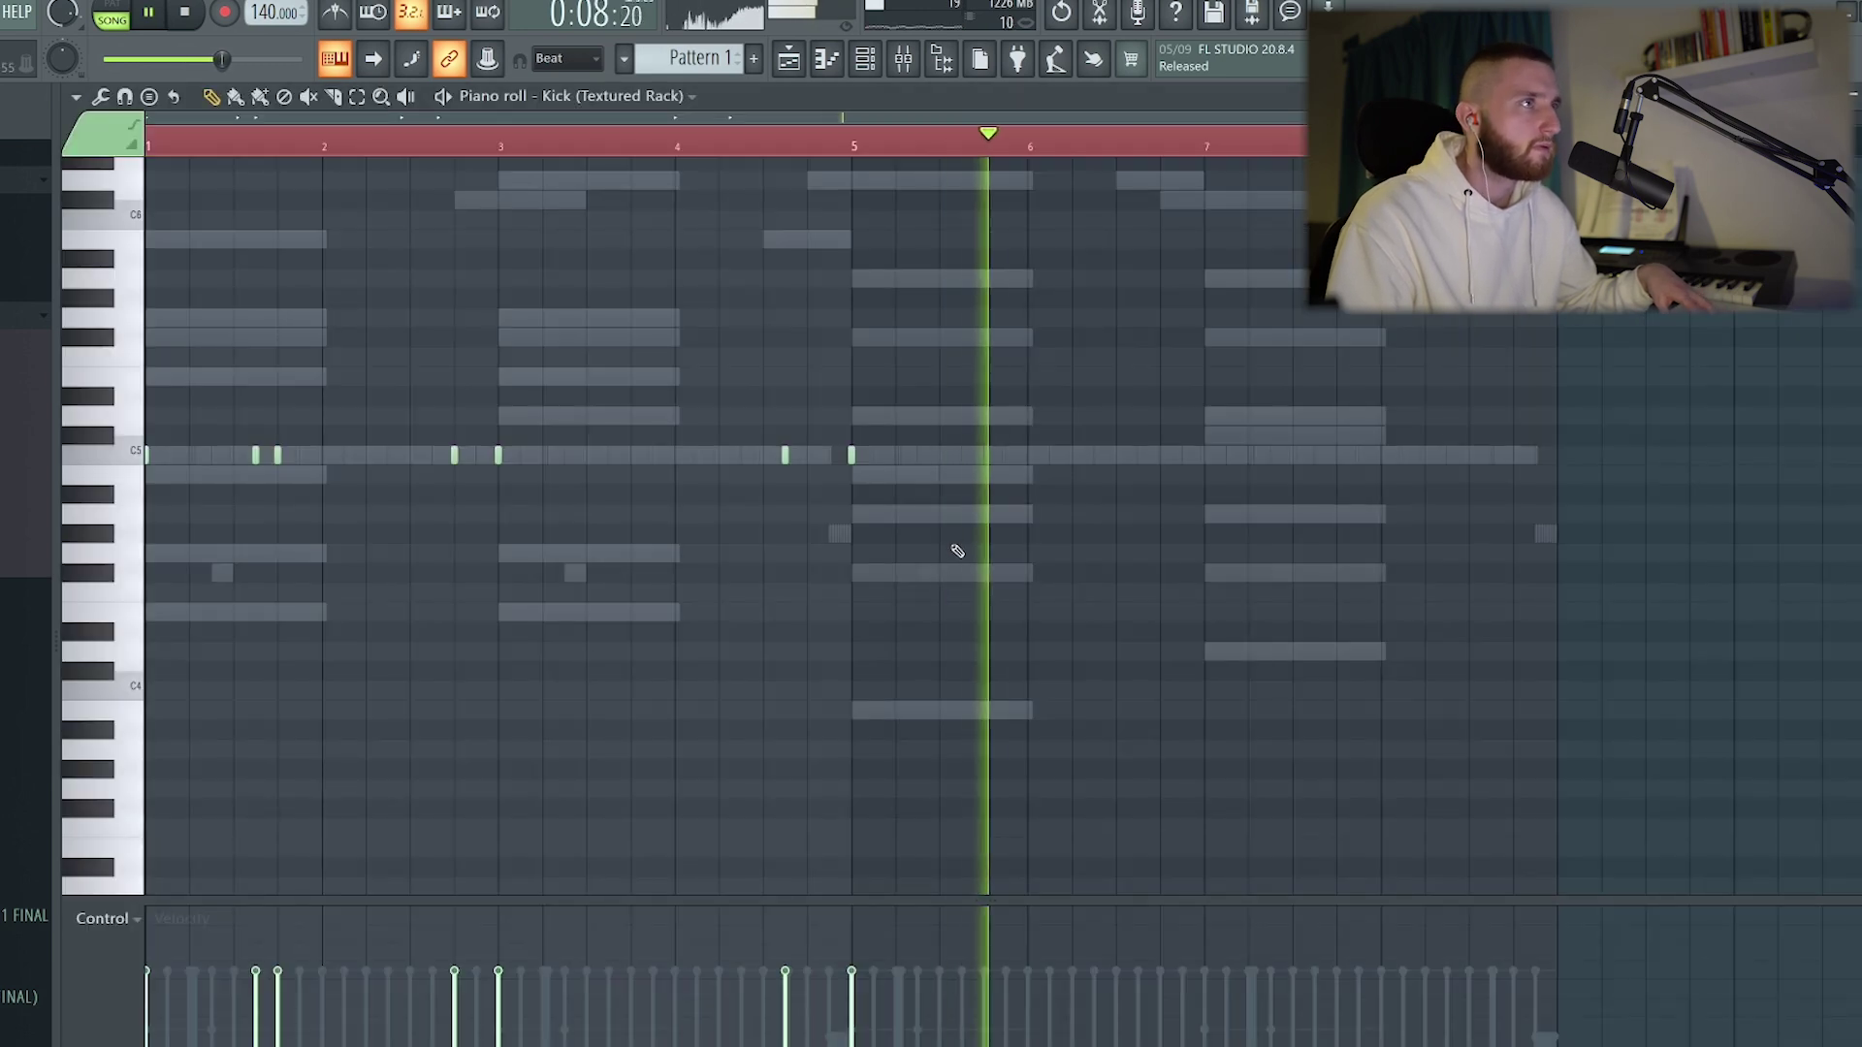
key("ctrl+b")
key("ctrl+d")
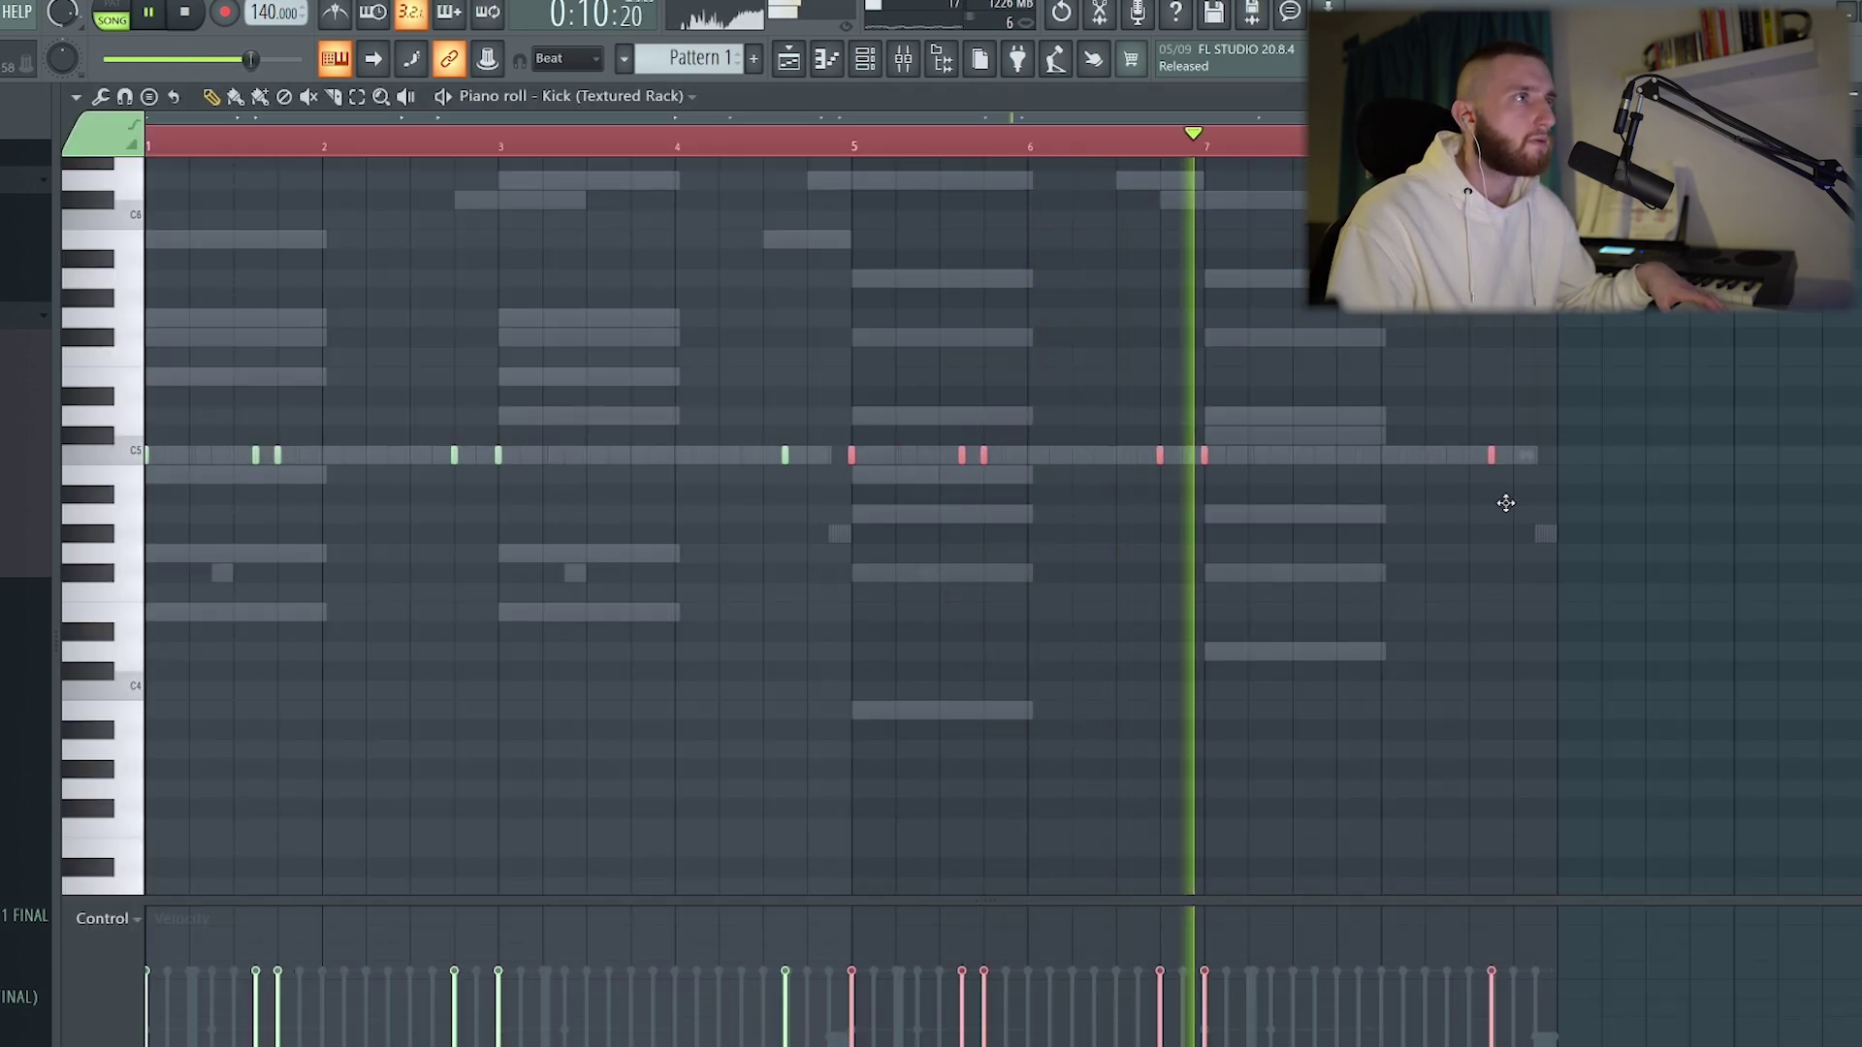
left_click(1424, 454)
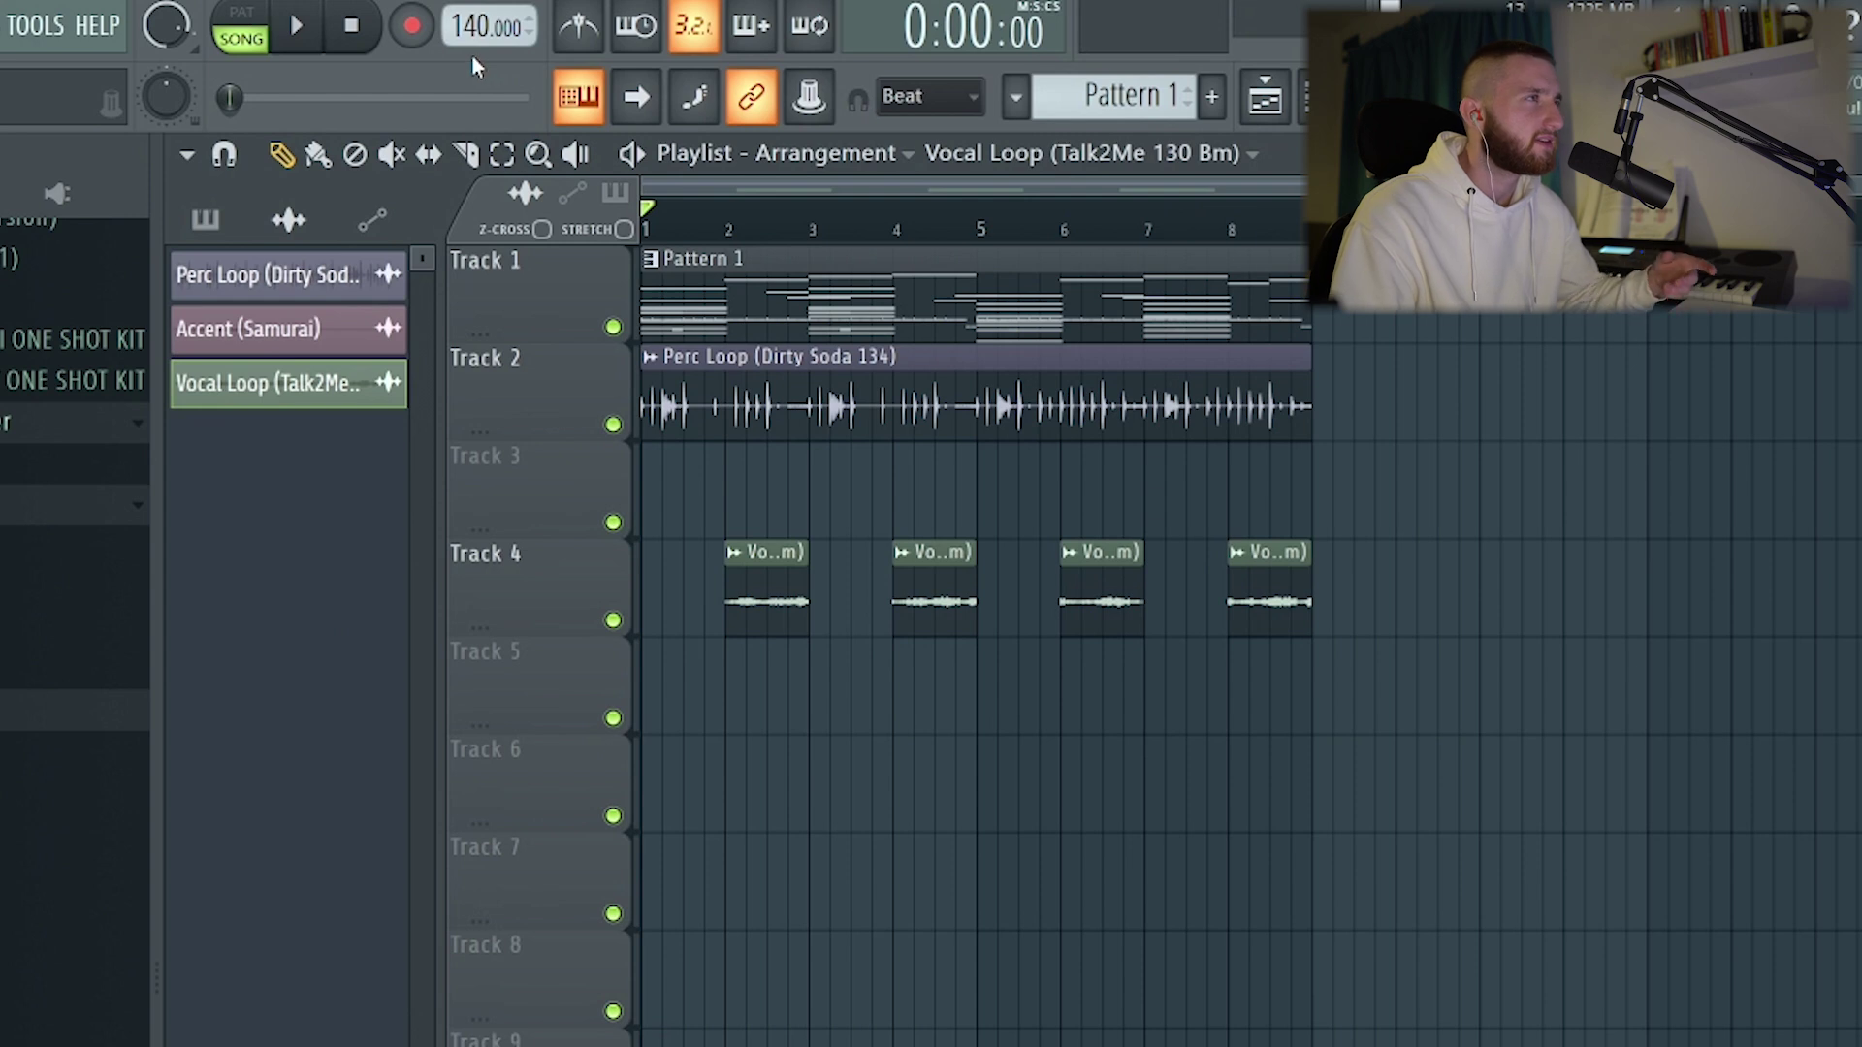
Set the project tempo to 134 BPM and duplicate all playlist clips over bars 9 to 16
left_click_drag(485, 27, 469, 43)
left_click(1325, 1015)
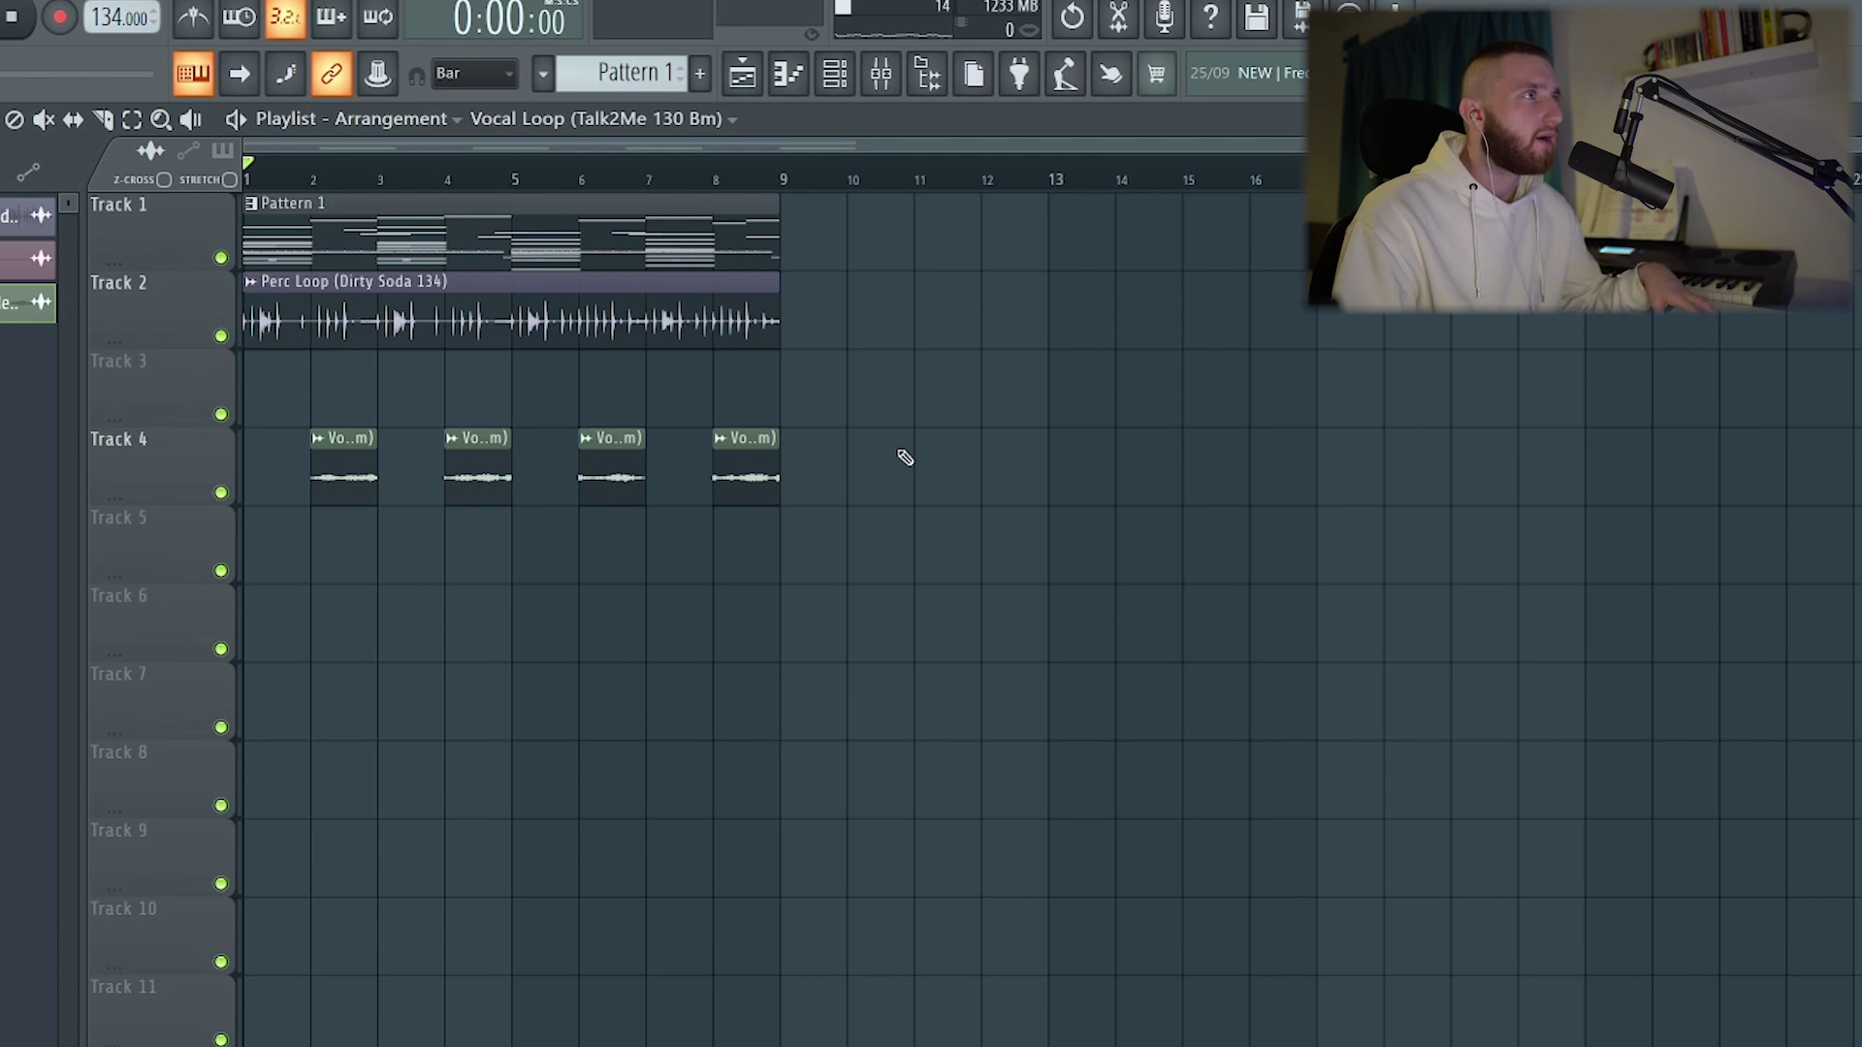
left_click_drag(928, 572, 247, 192)
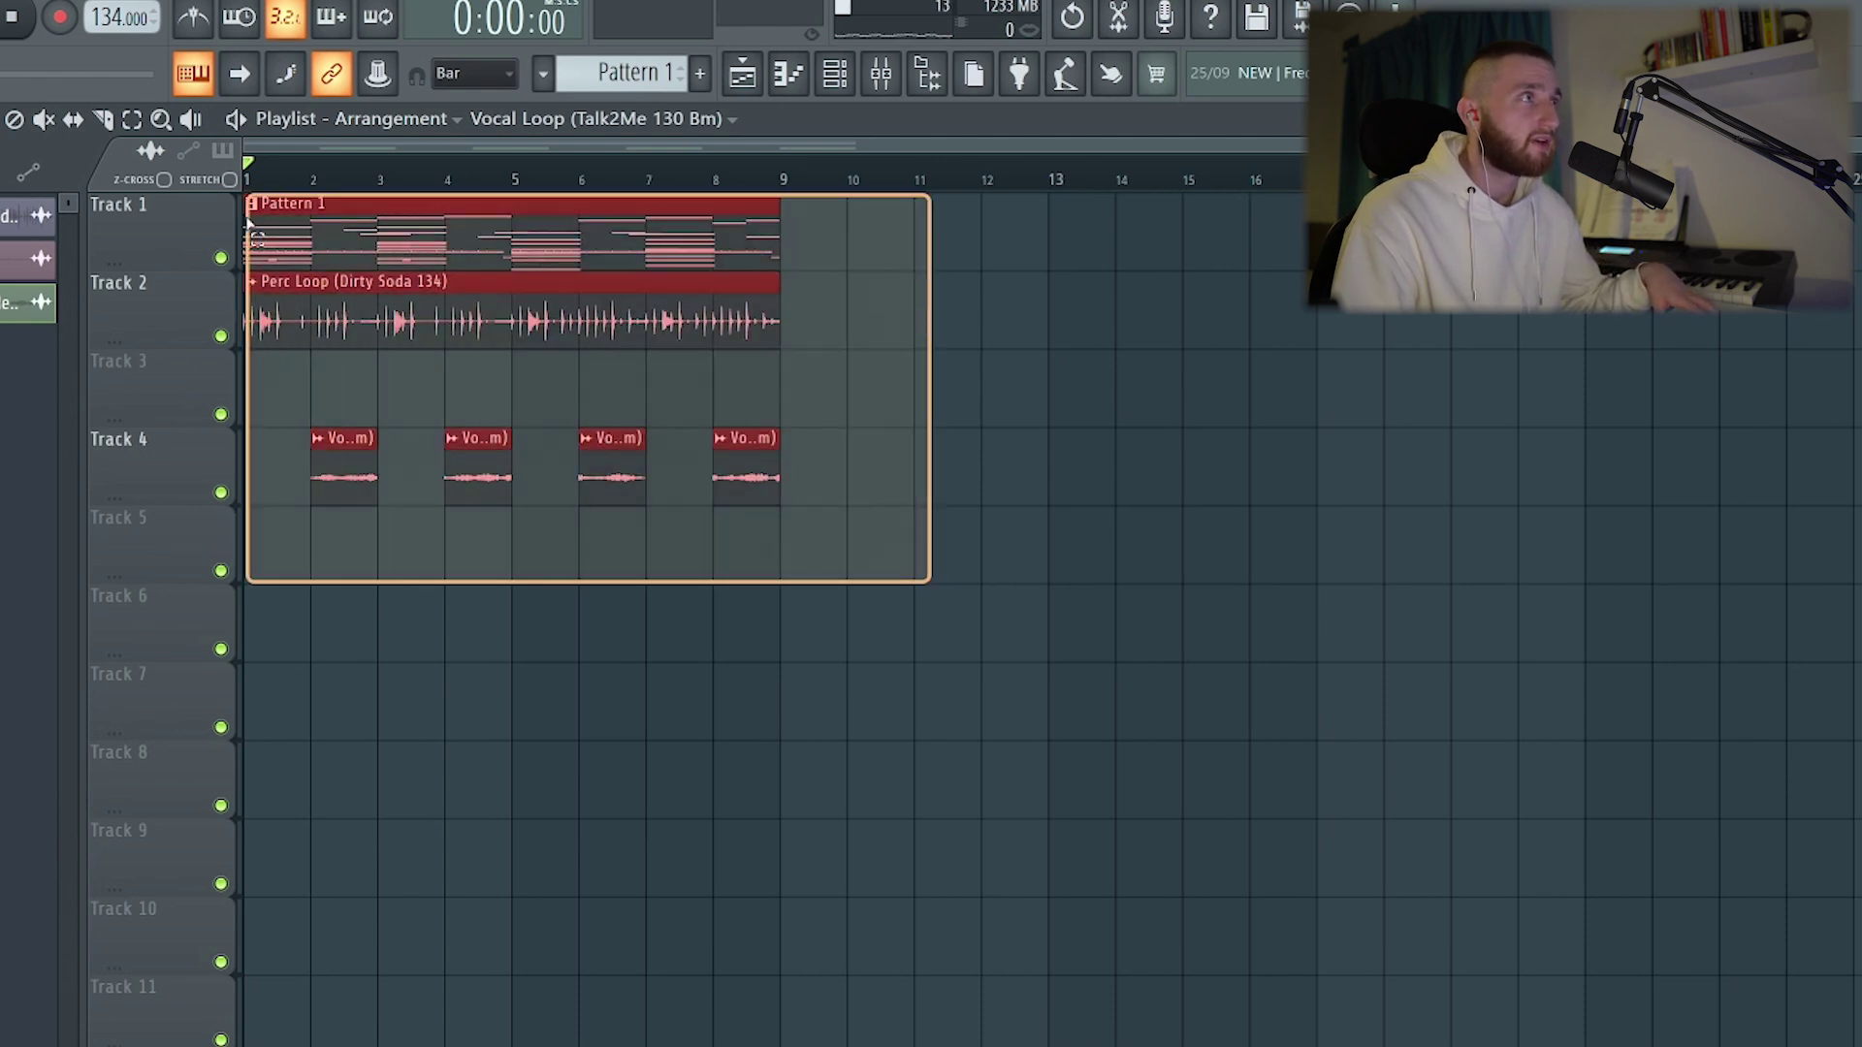
key("ctrl+b")
left_click(814, 238)
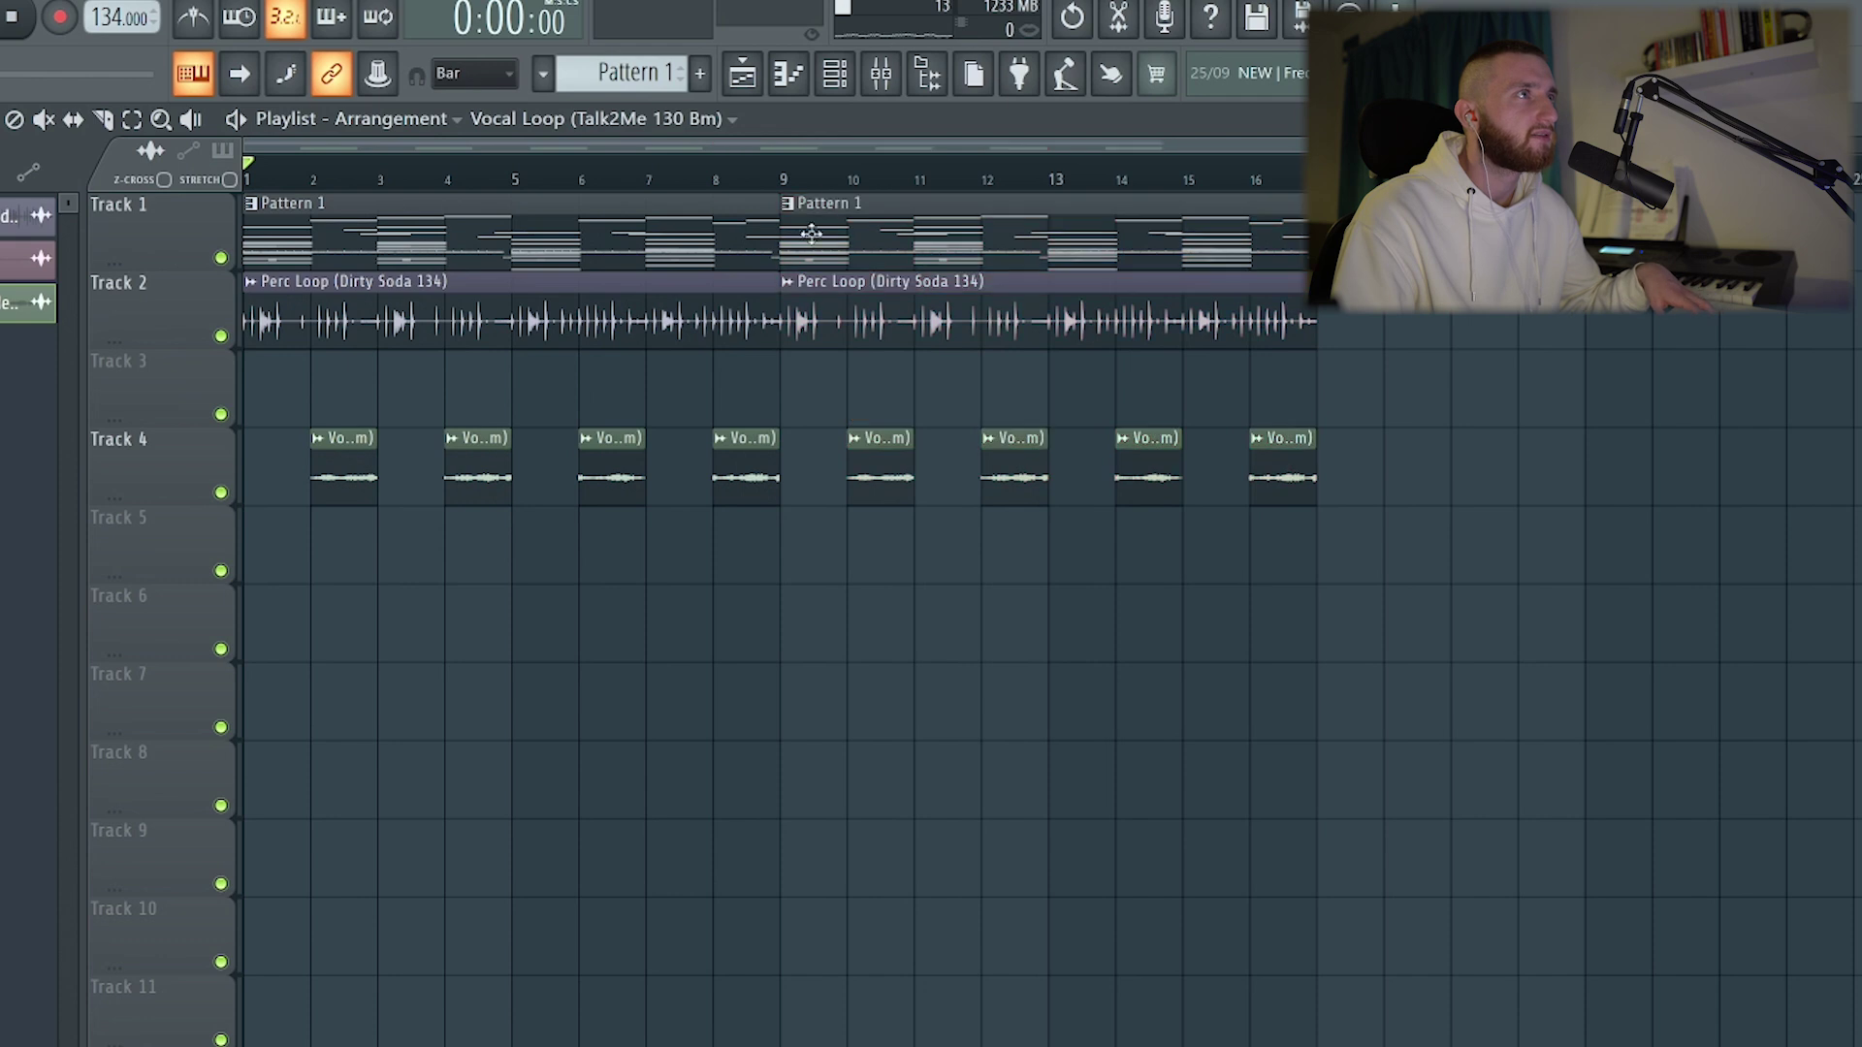
Make the duplicated Pattern 1 clip at bar 9 a unique Pattern 2 and add 808 (Tunnel Vision) as a new channel
left_click(787, 204)
left_click(877, 361)
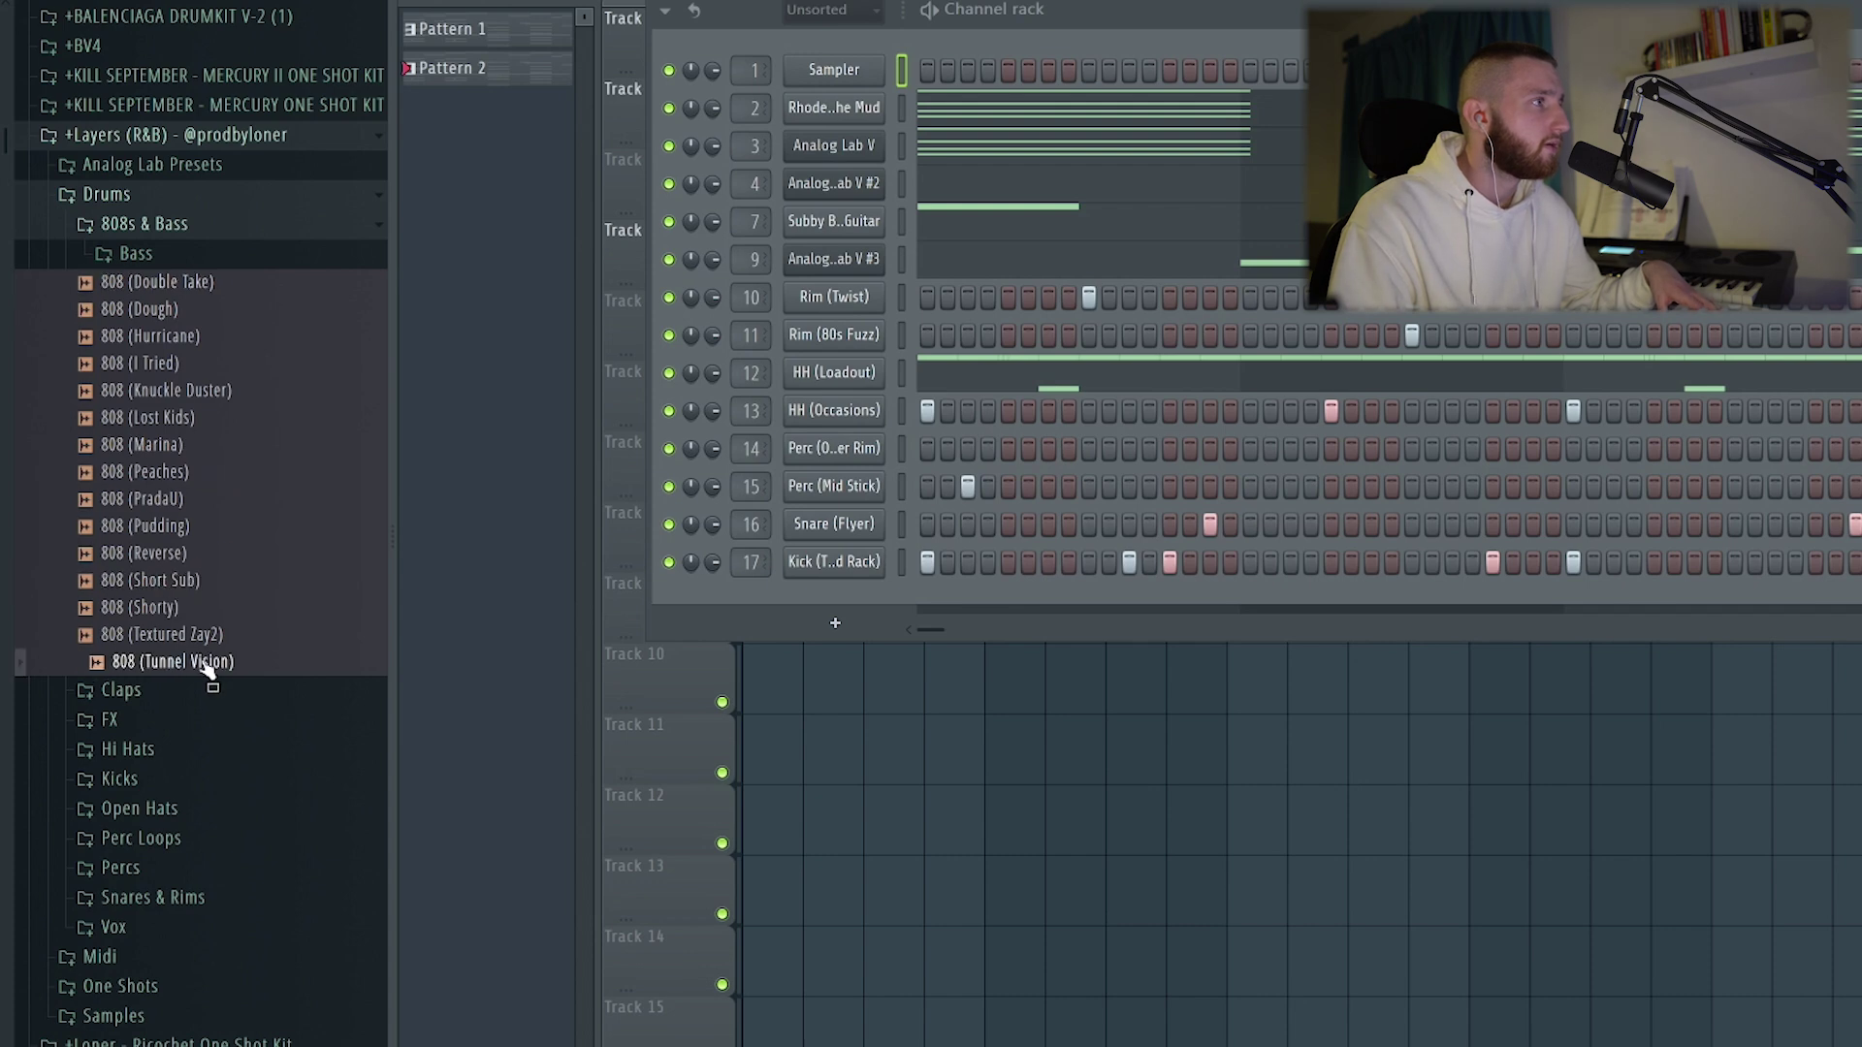
left_click_drag(652, 637, 817, 598)
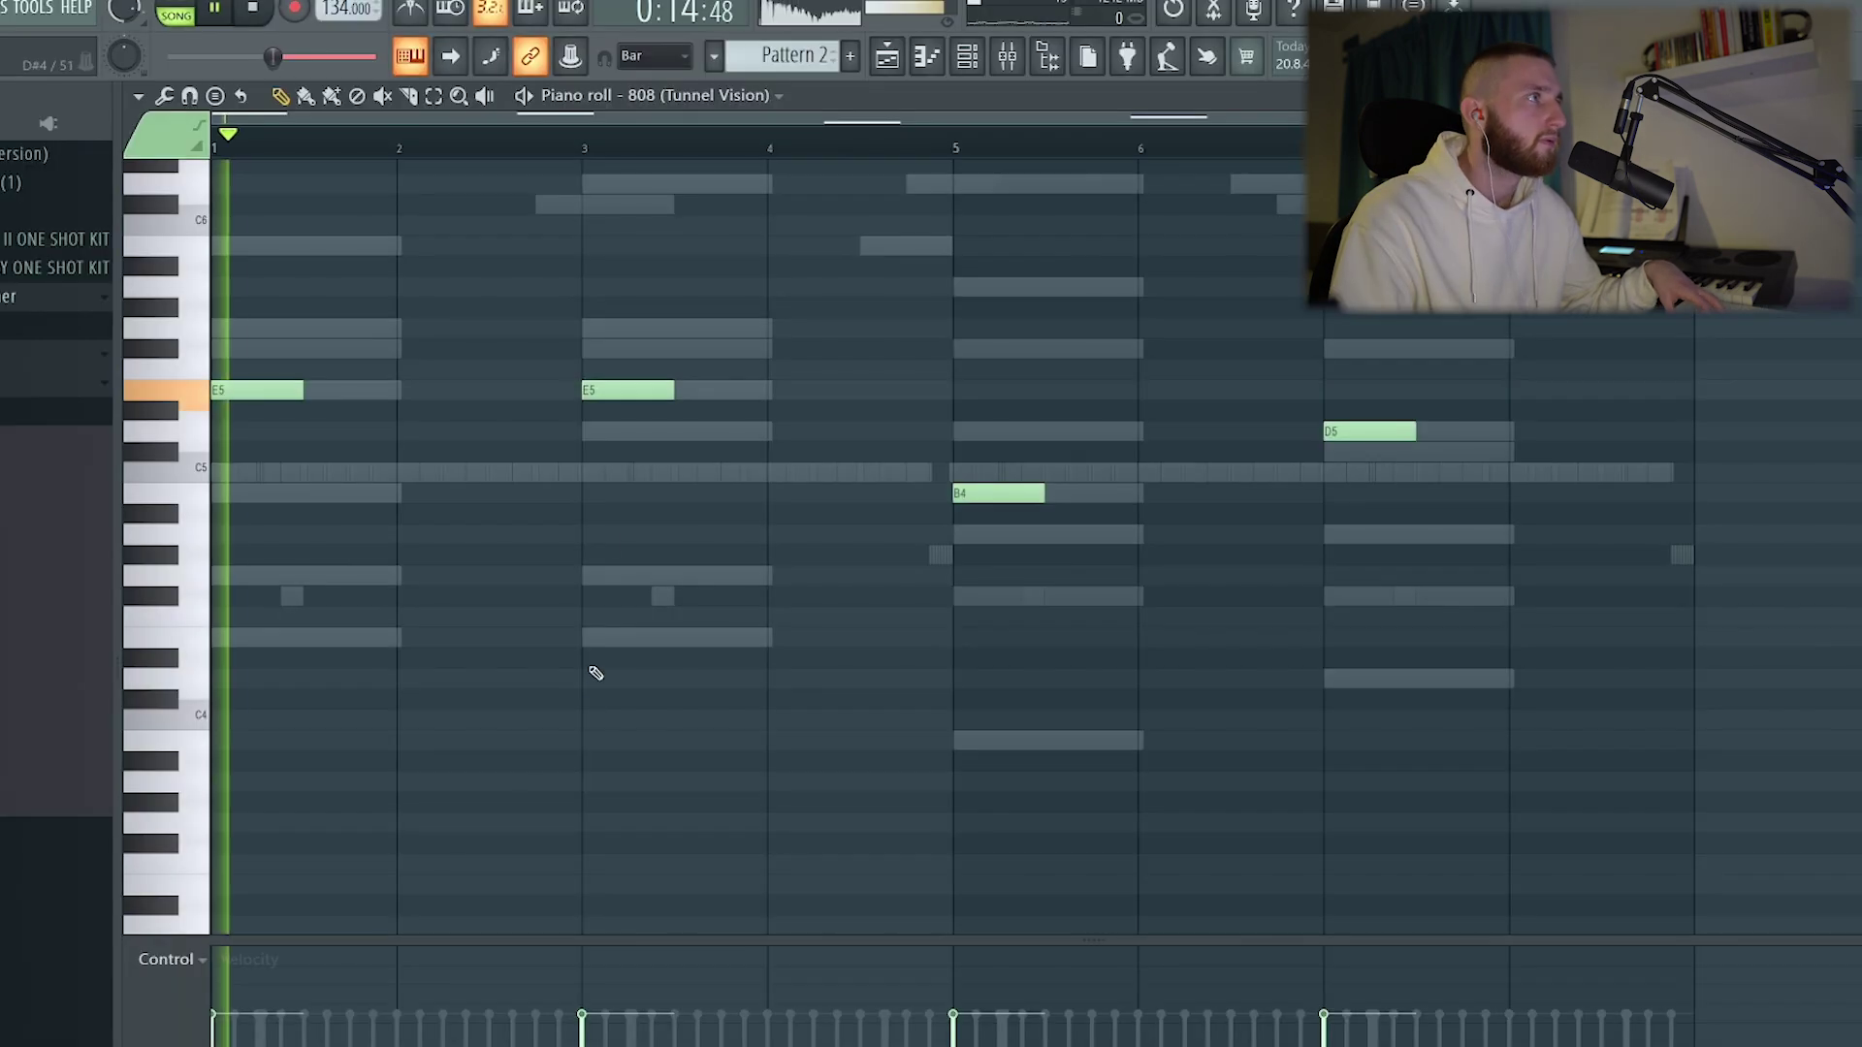
Set the snap to 1/2 step and add E5 808 notes on beat 4 of bars 1 and 3 and late in bar 4, ending at bar 5
left_click(651, 56)
left_click(656, 187)
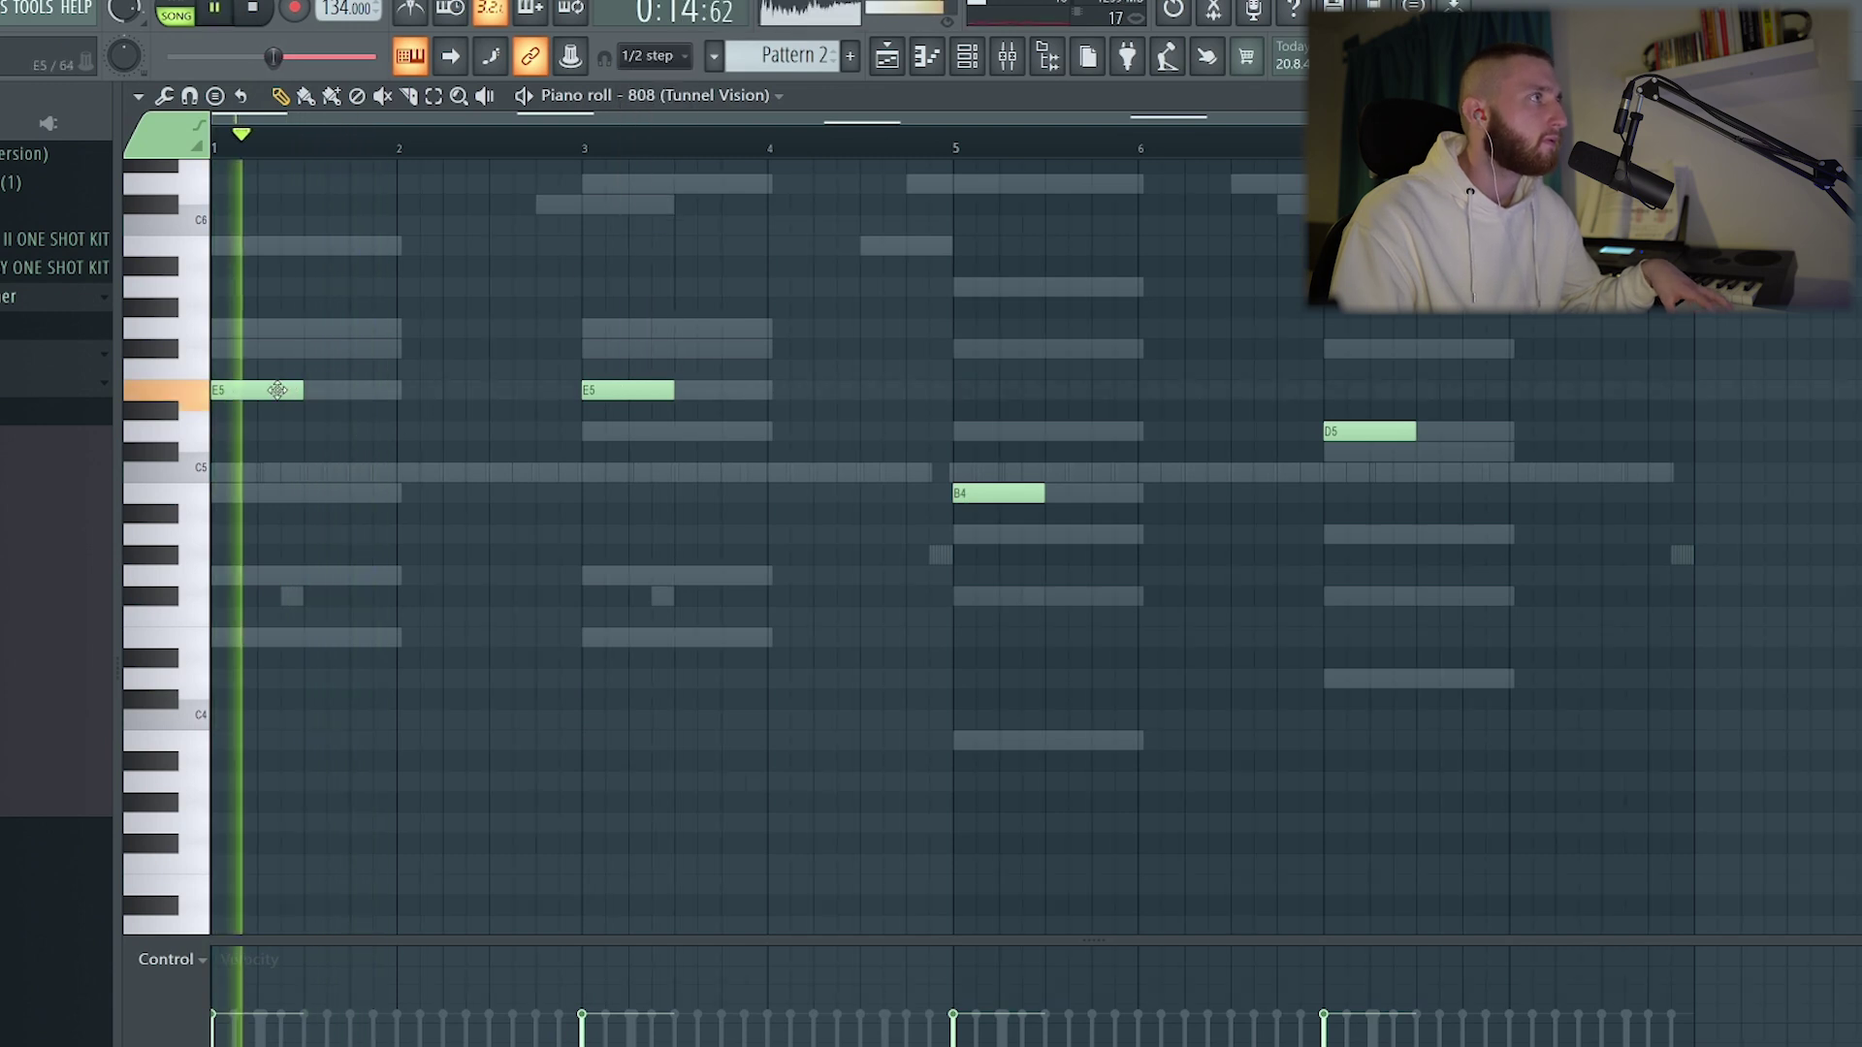
left_click_drag(368, 391, 416, 404)
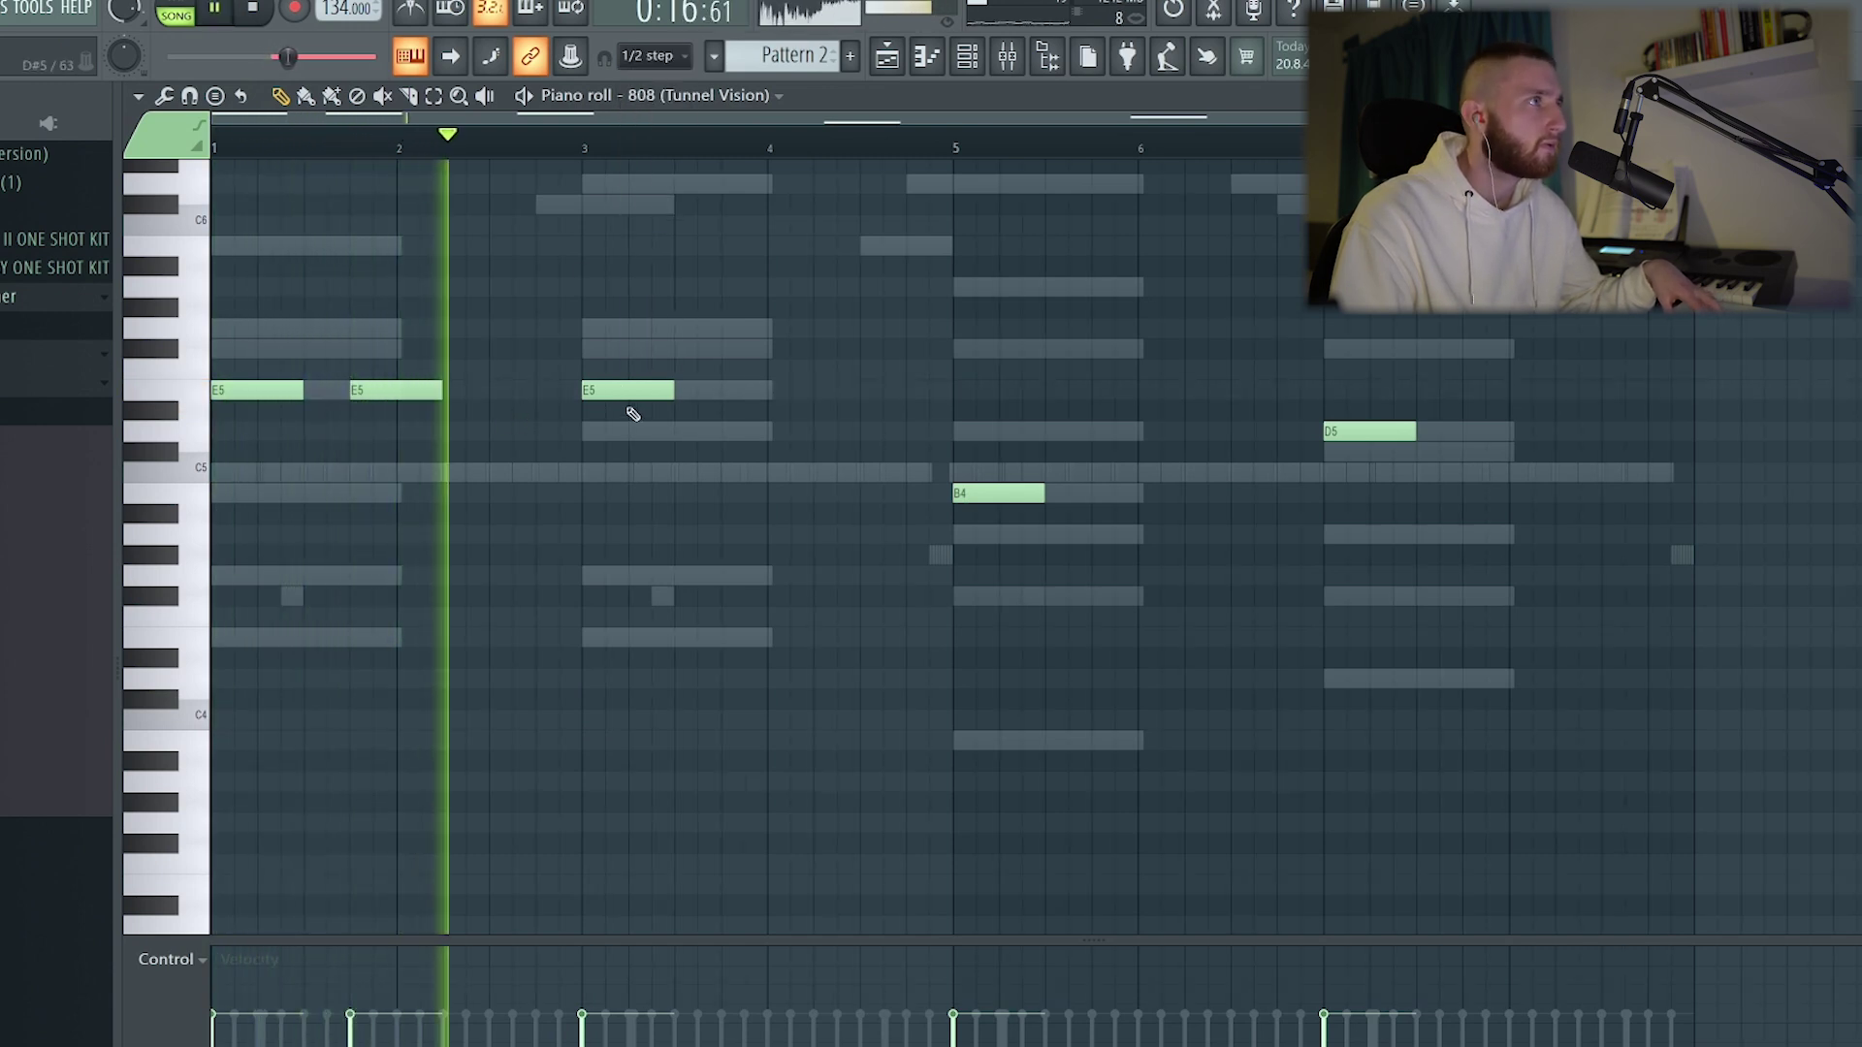
left_click(758, 391)
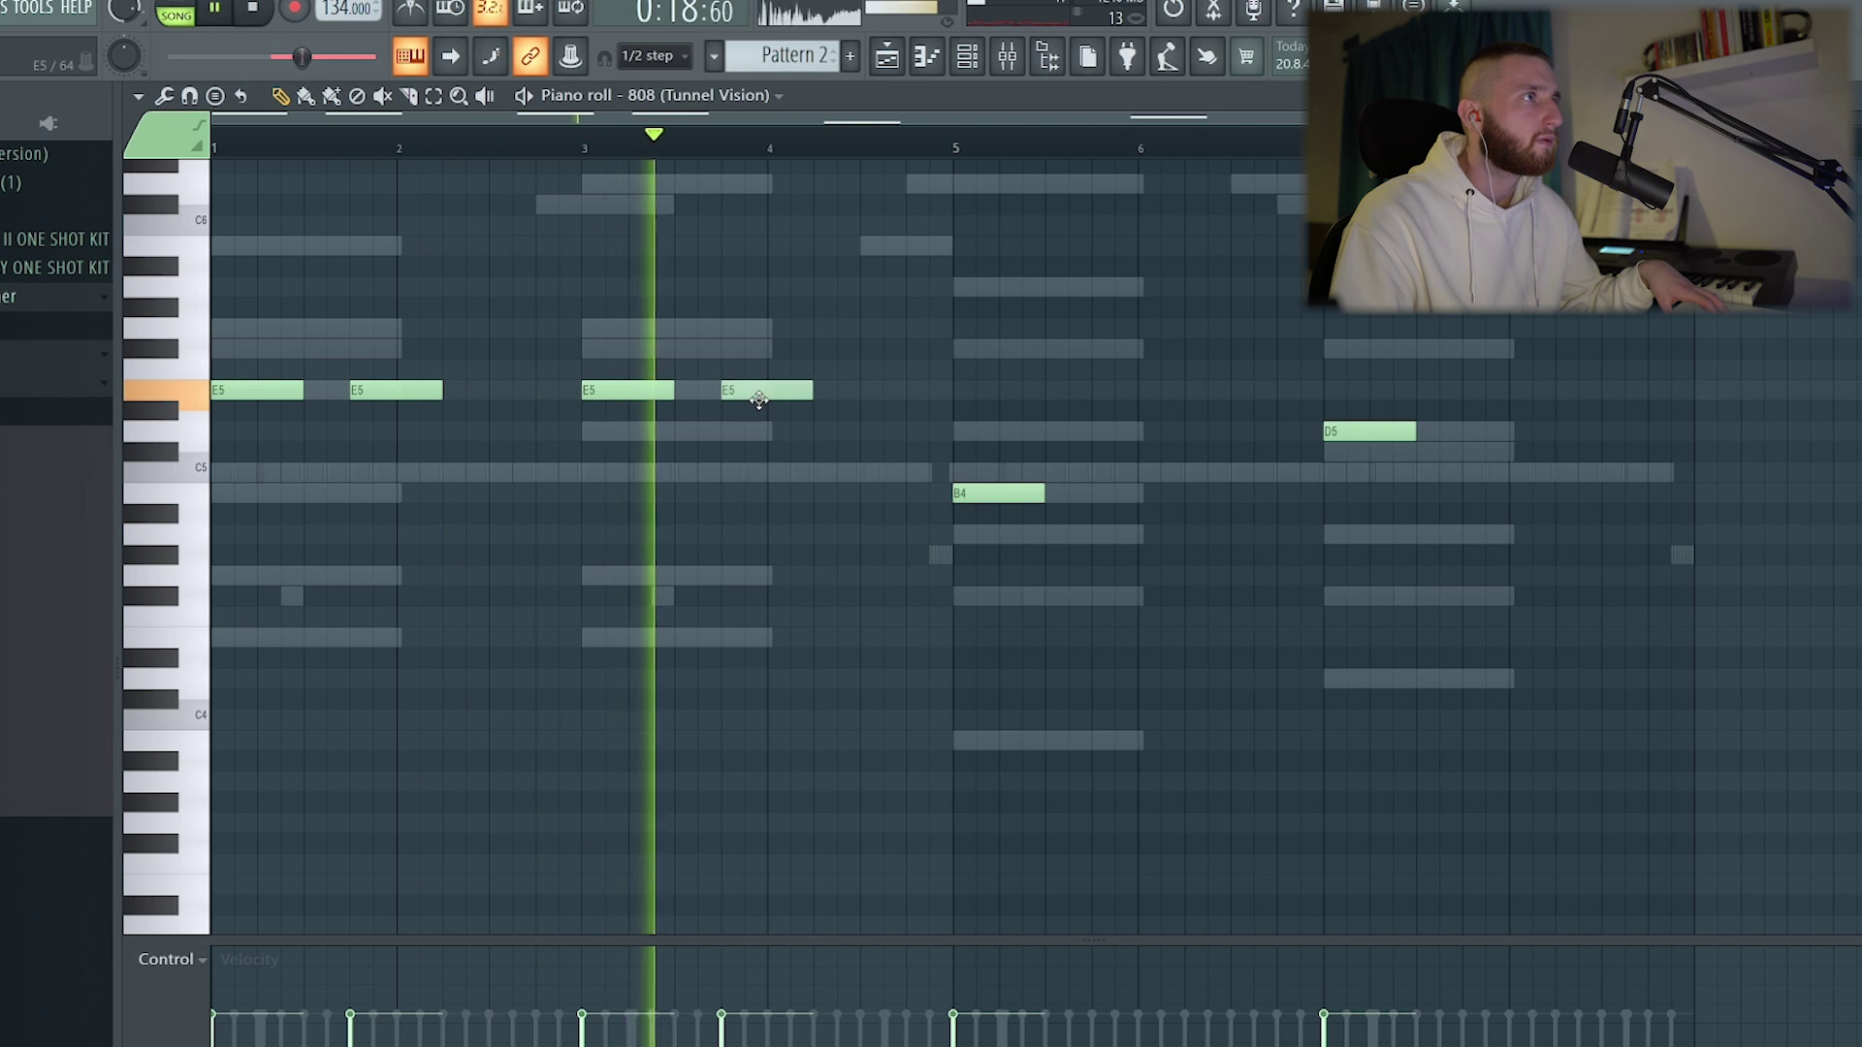
left_click(897, 390)
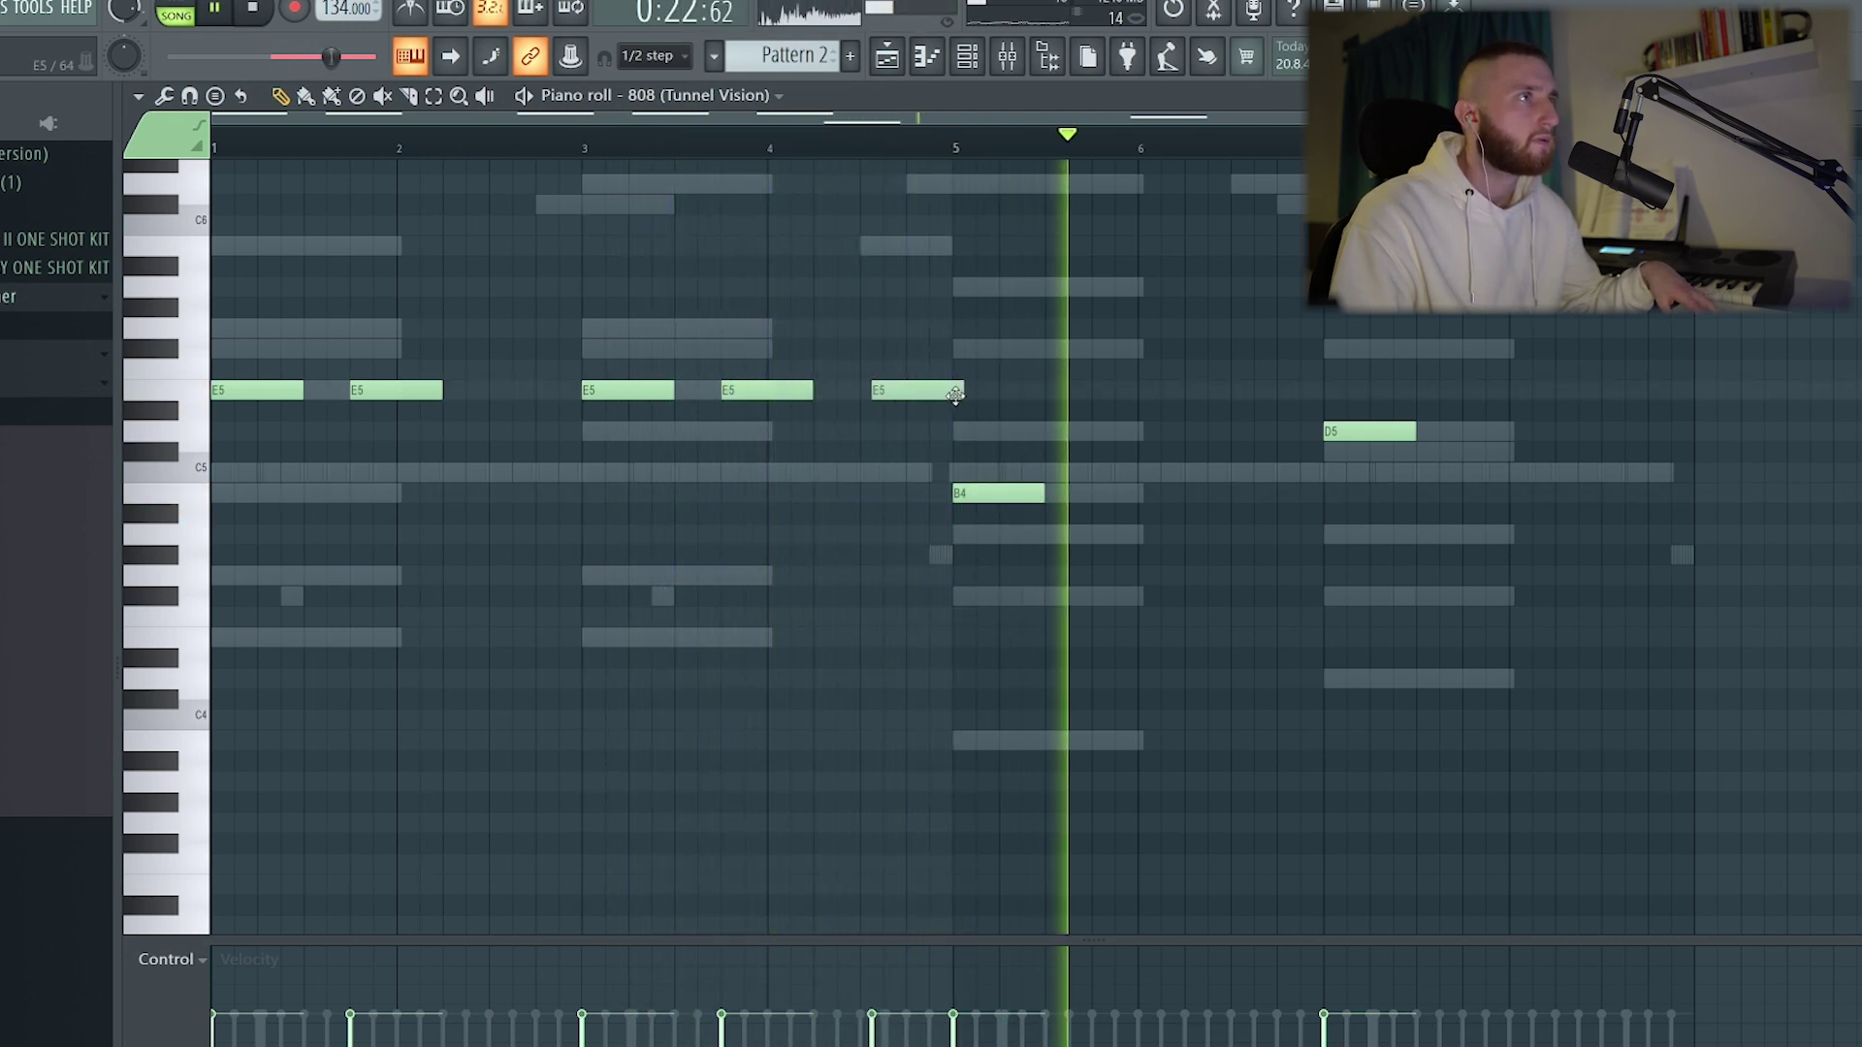
left_click_drag(965, 393, 952, 390)
Add a second B4 808 note on beat 4 of bar 5 and a second D5 note late in bar 7
key("space")
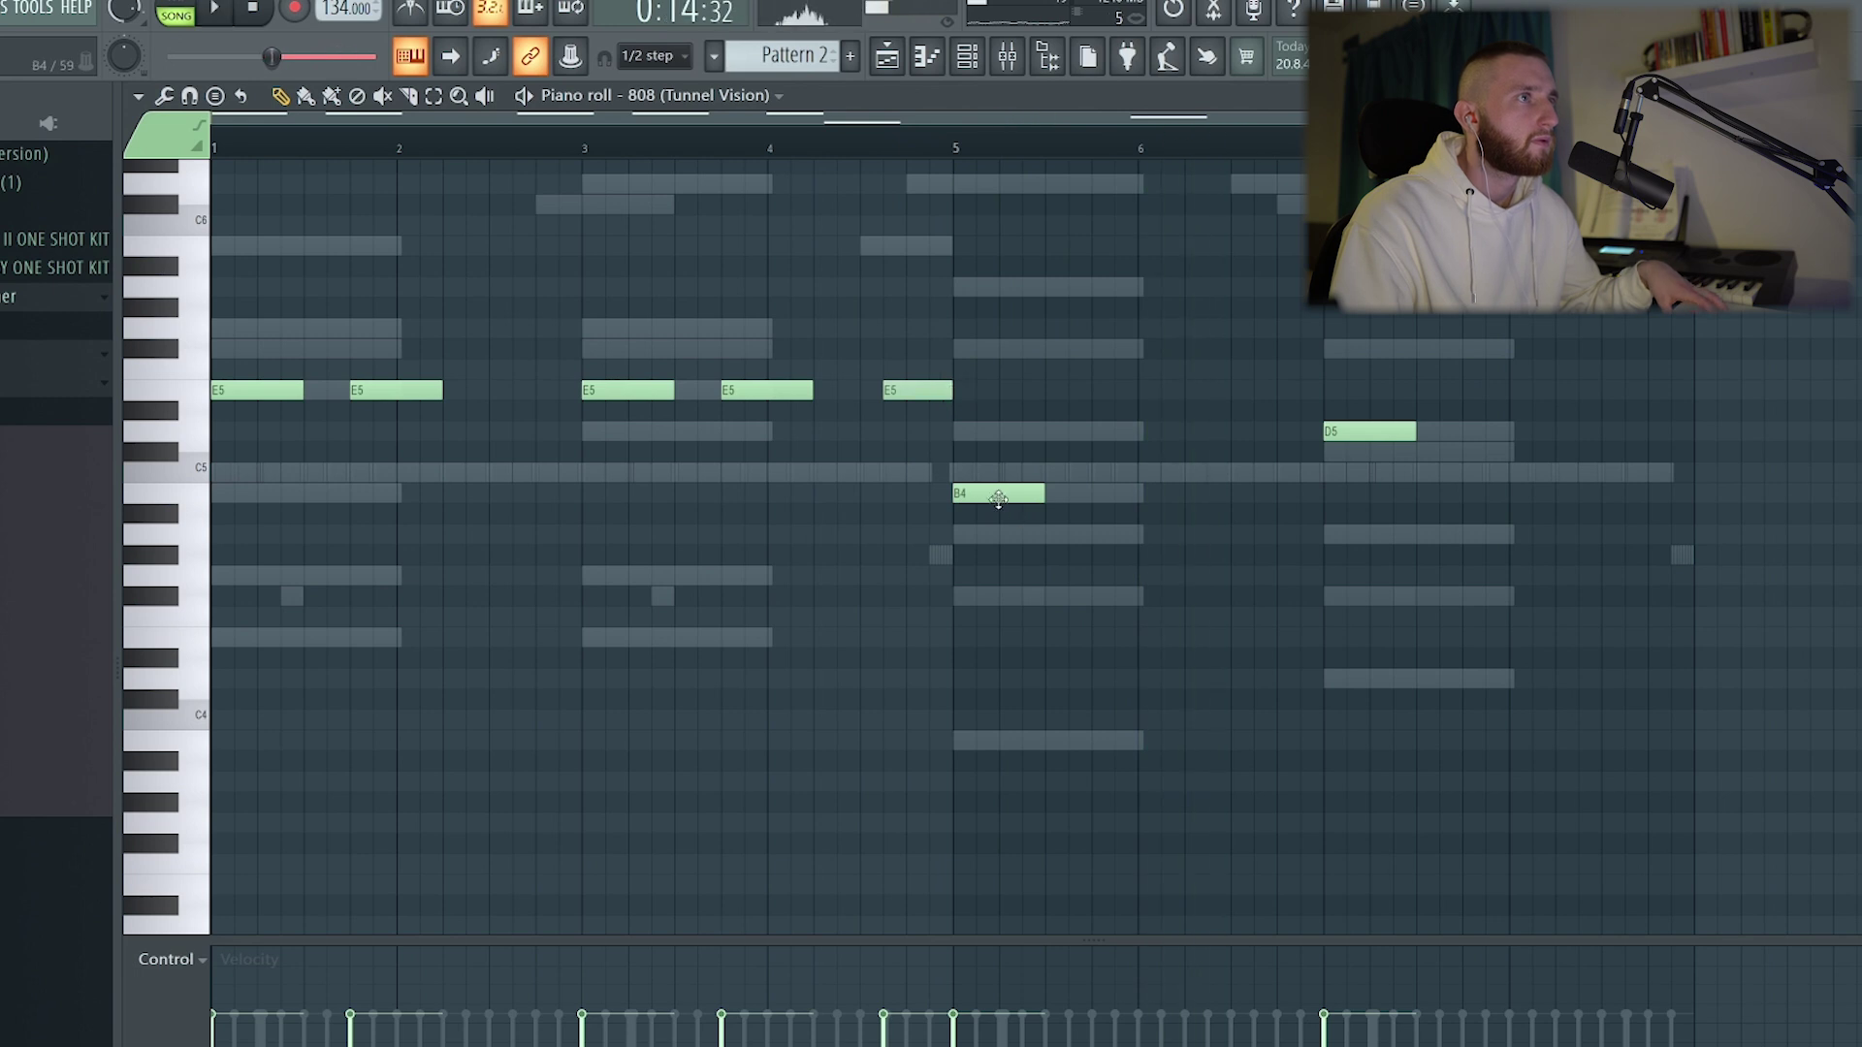
key("space")
left_click(1474, 432)
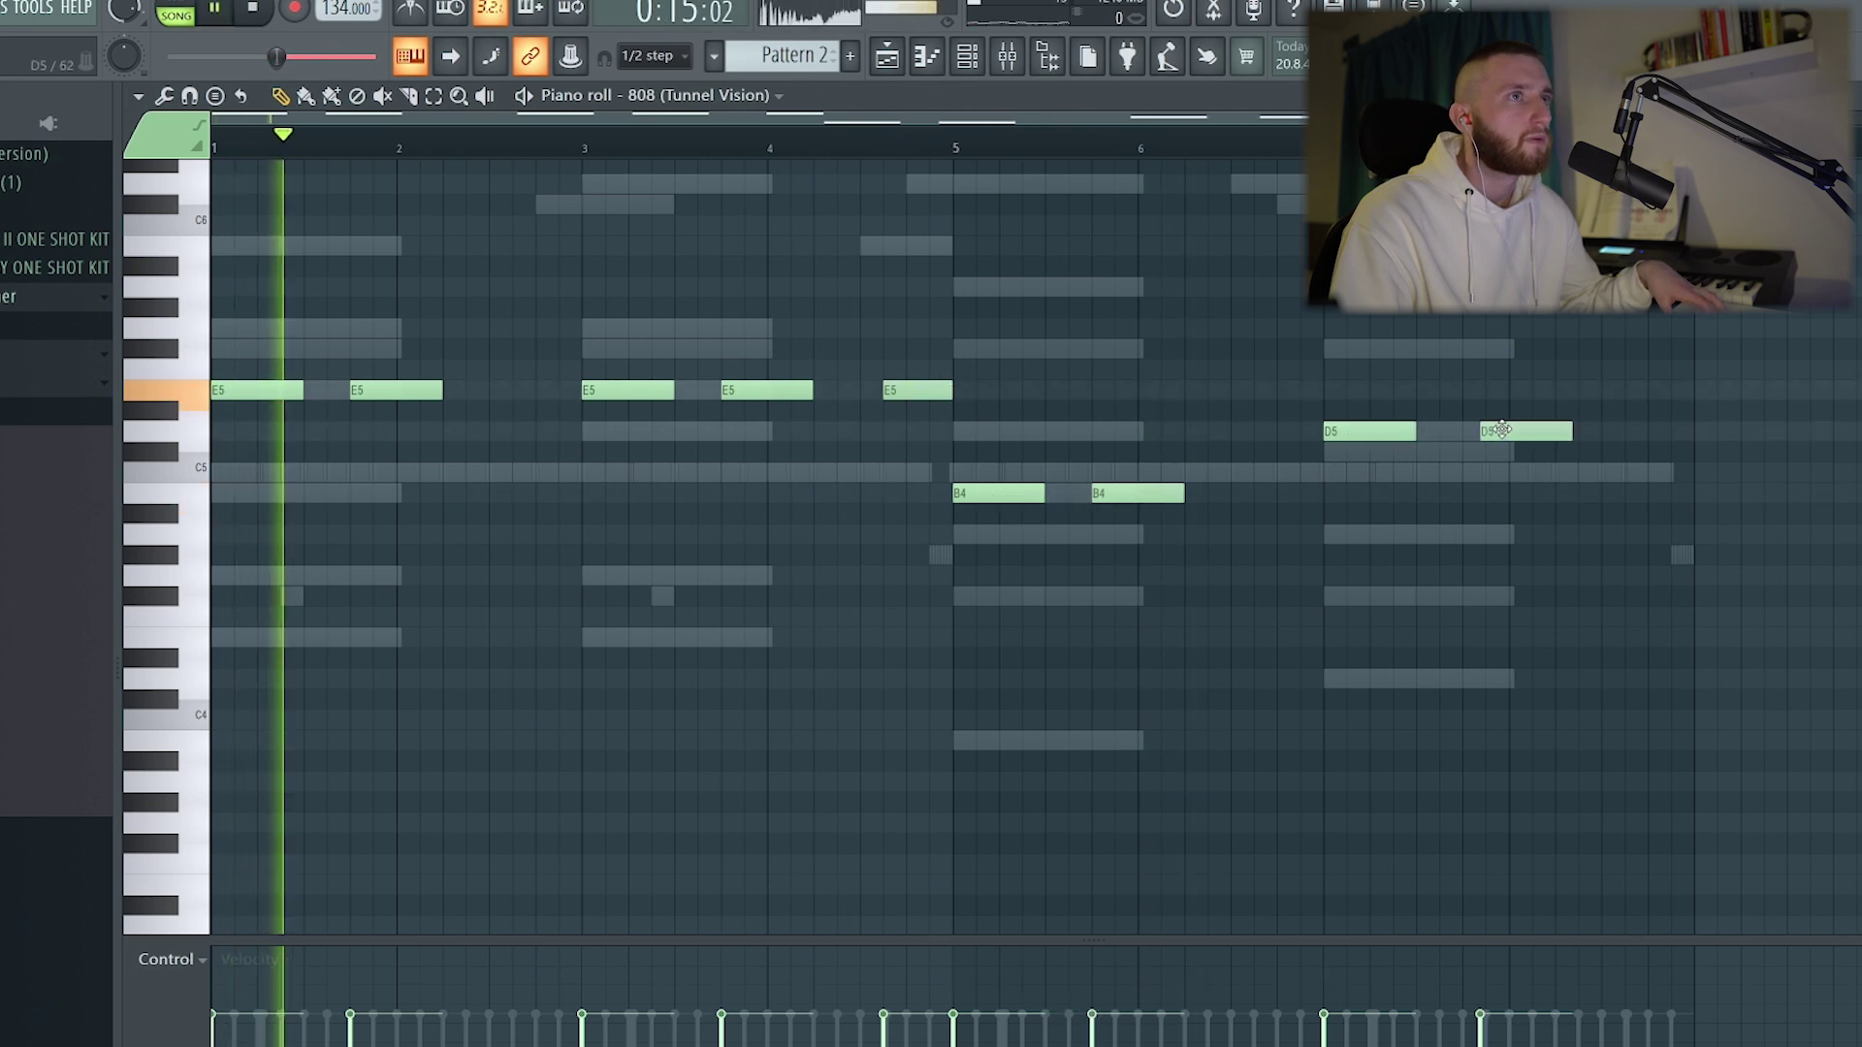
Lower the Kick (Textured Rack) mixer level slightly to balance it against the 808, and return to the 808's piano roll
key("F9")
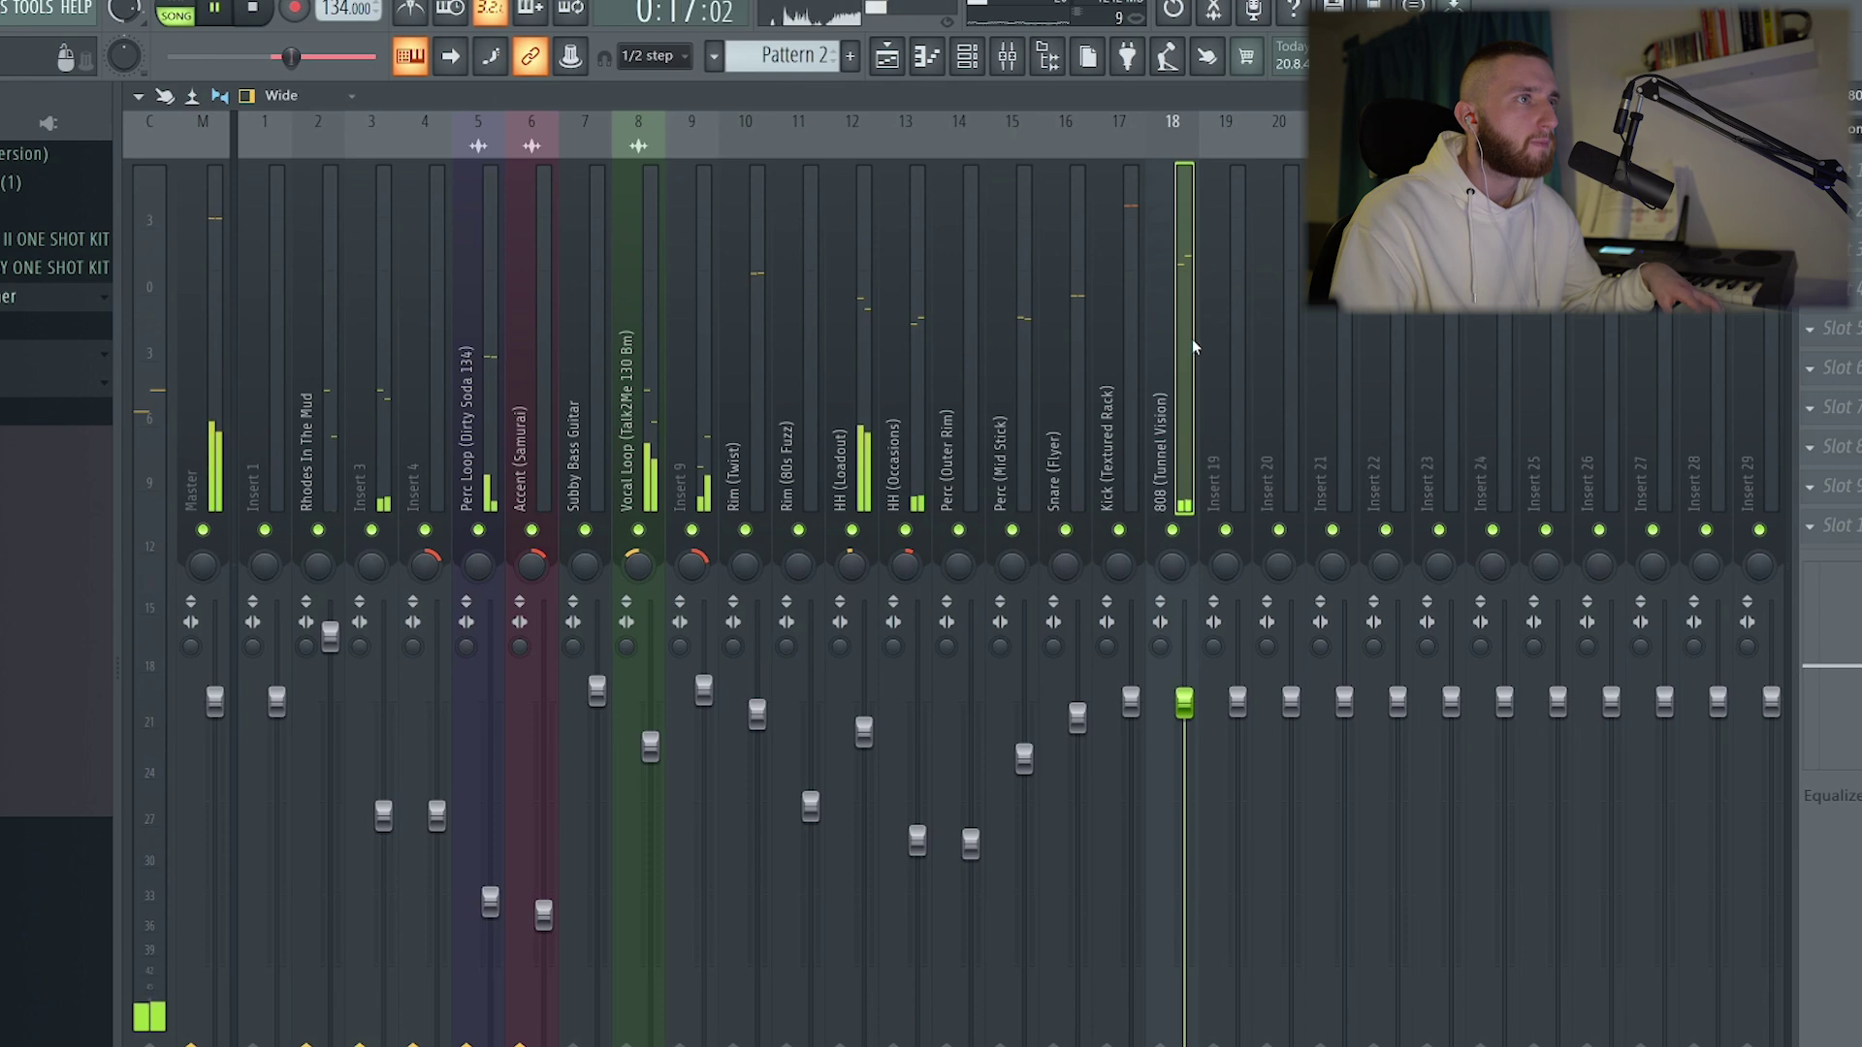
left_click_drag(1184, 703, 1130, 711)
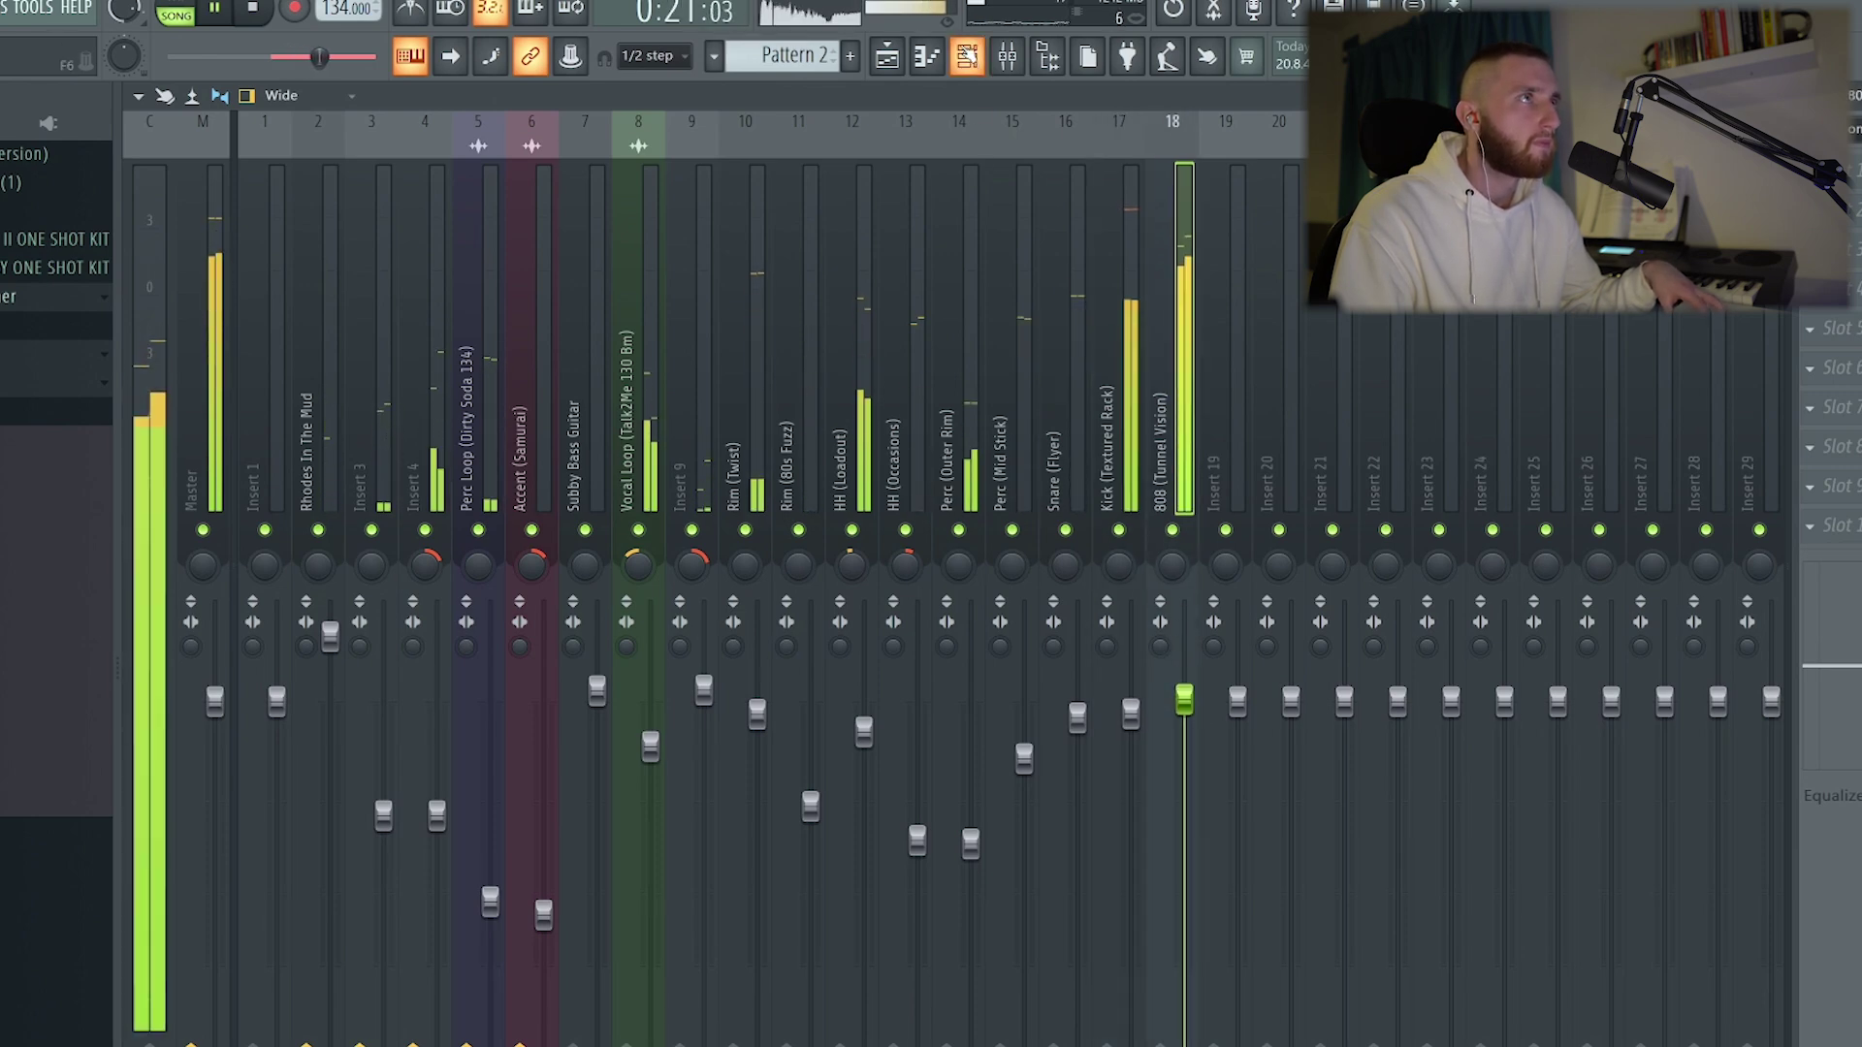
key("F6")
key("F7")
Play back the 808 pattern, move the second D5 note to the end of bar 8 and copy the bar 7 D5 note down to D4
key("space")
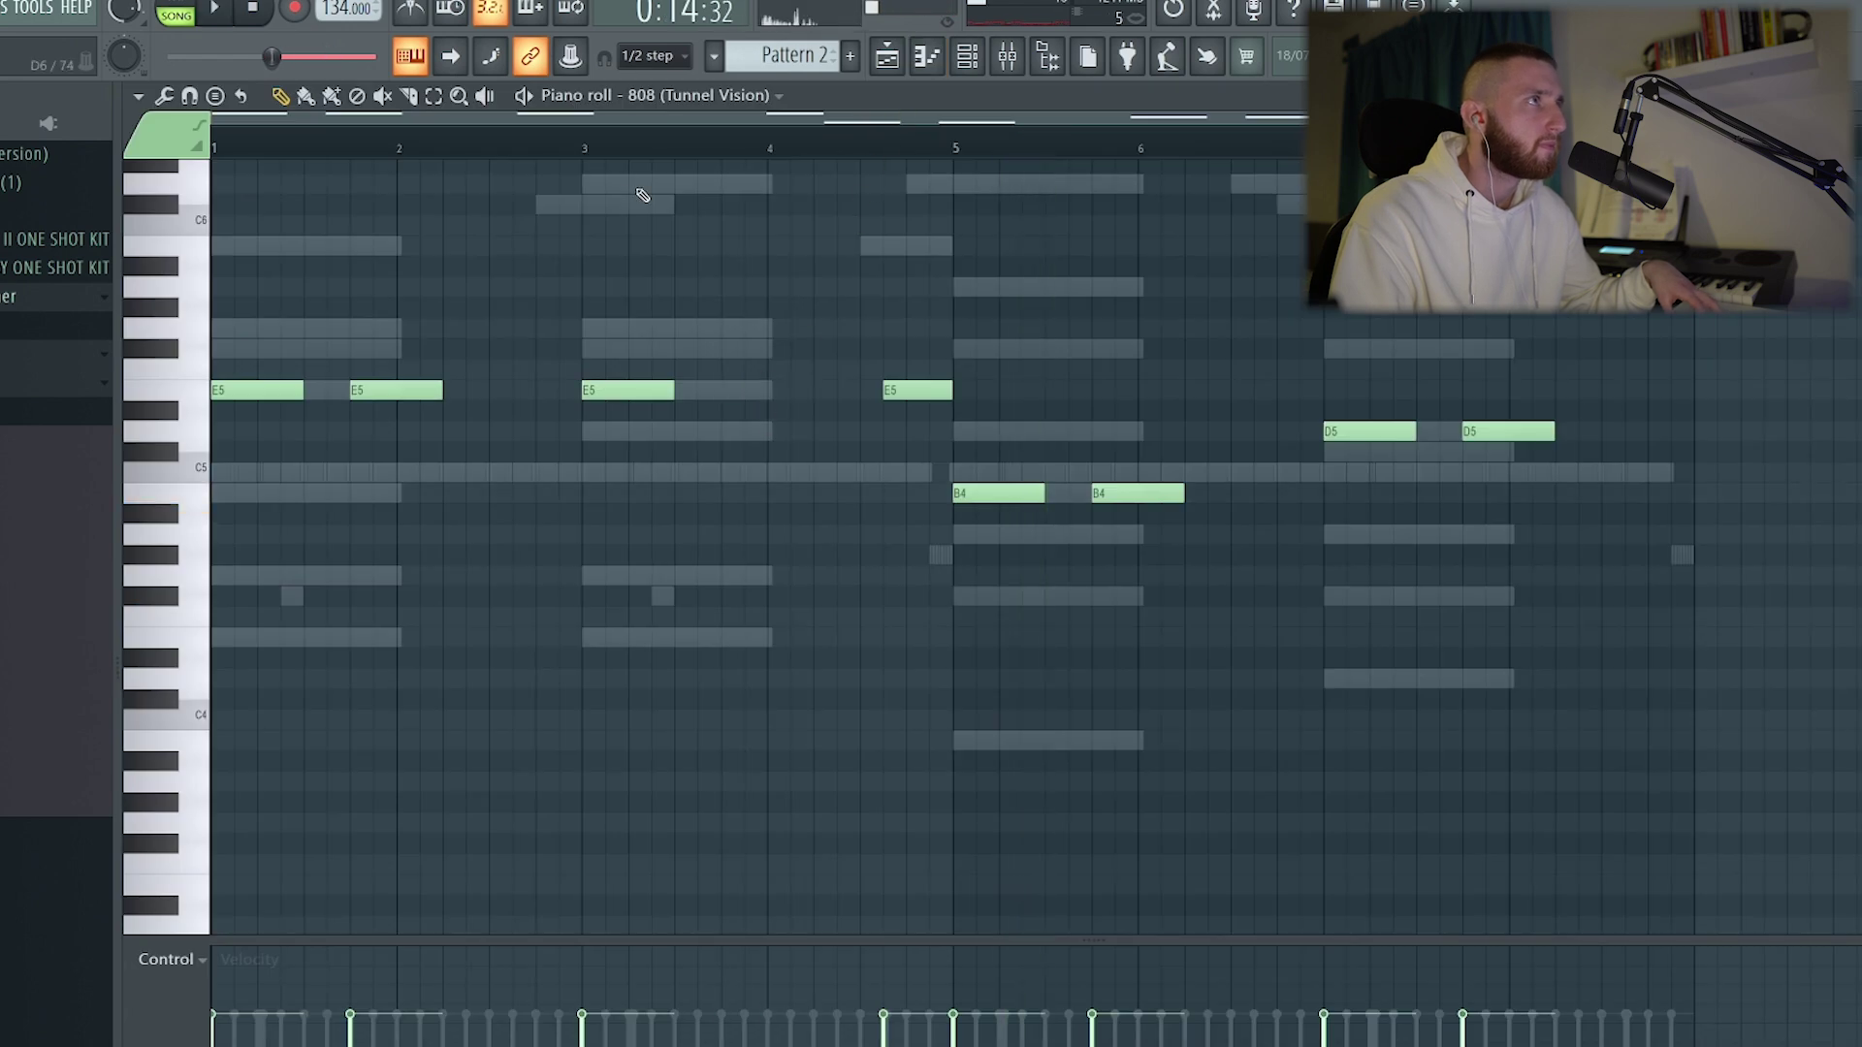
key("space")
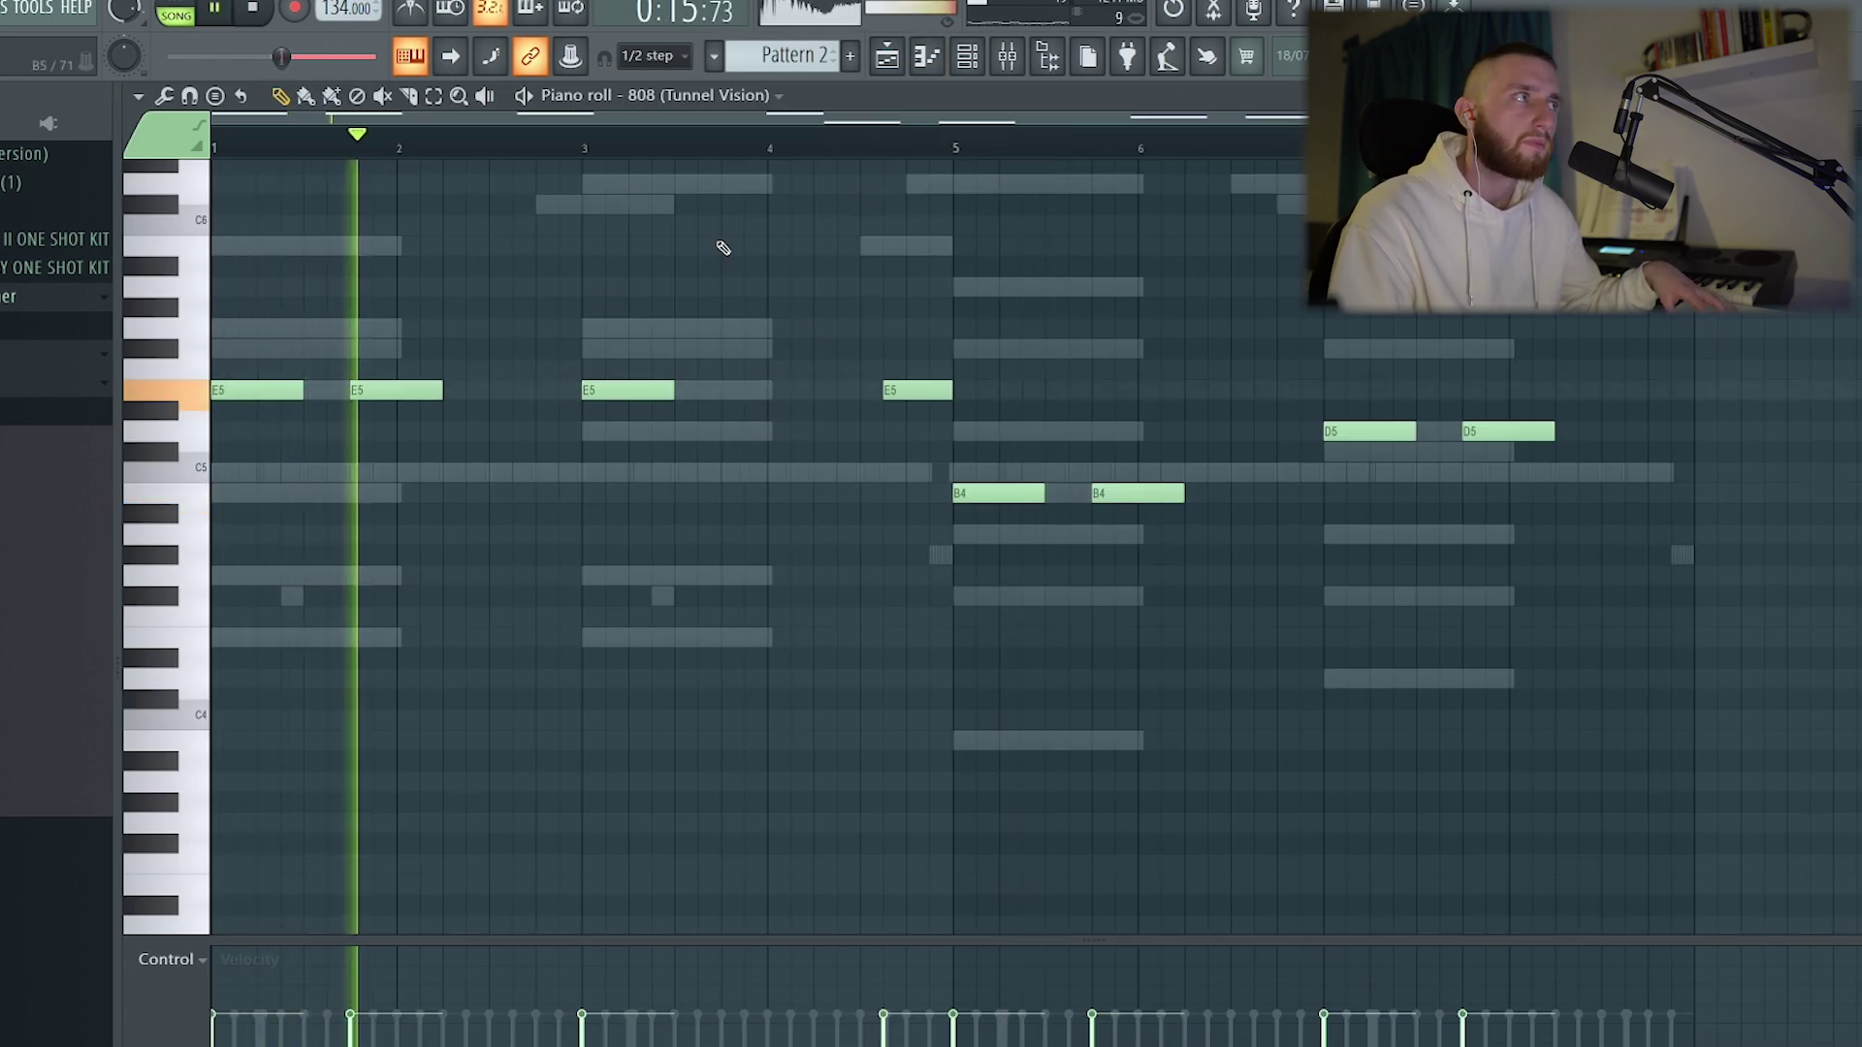
scroll(795, 379, "up", 2)
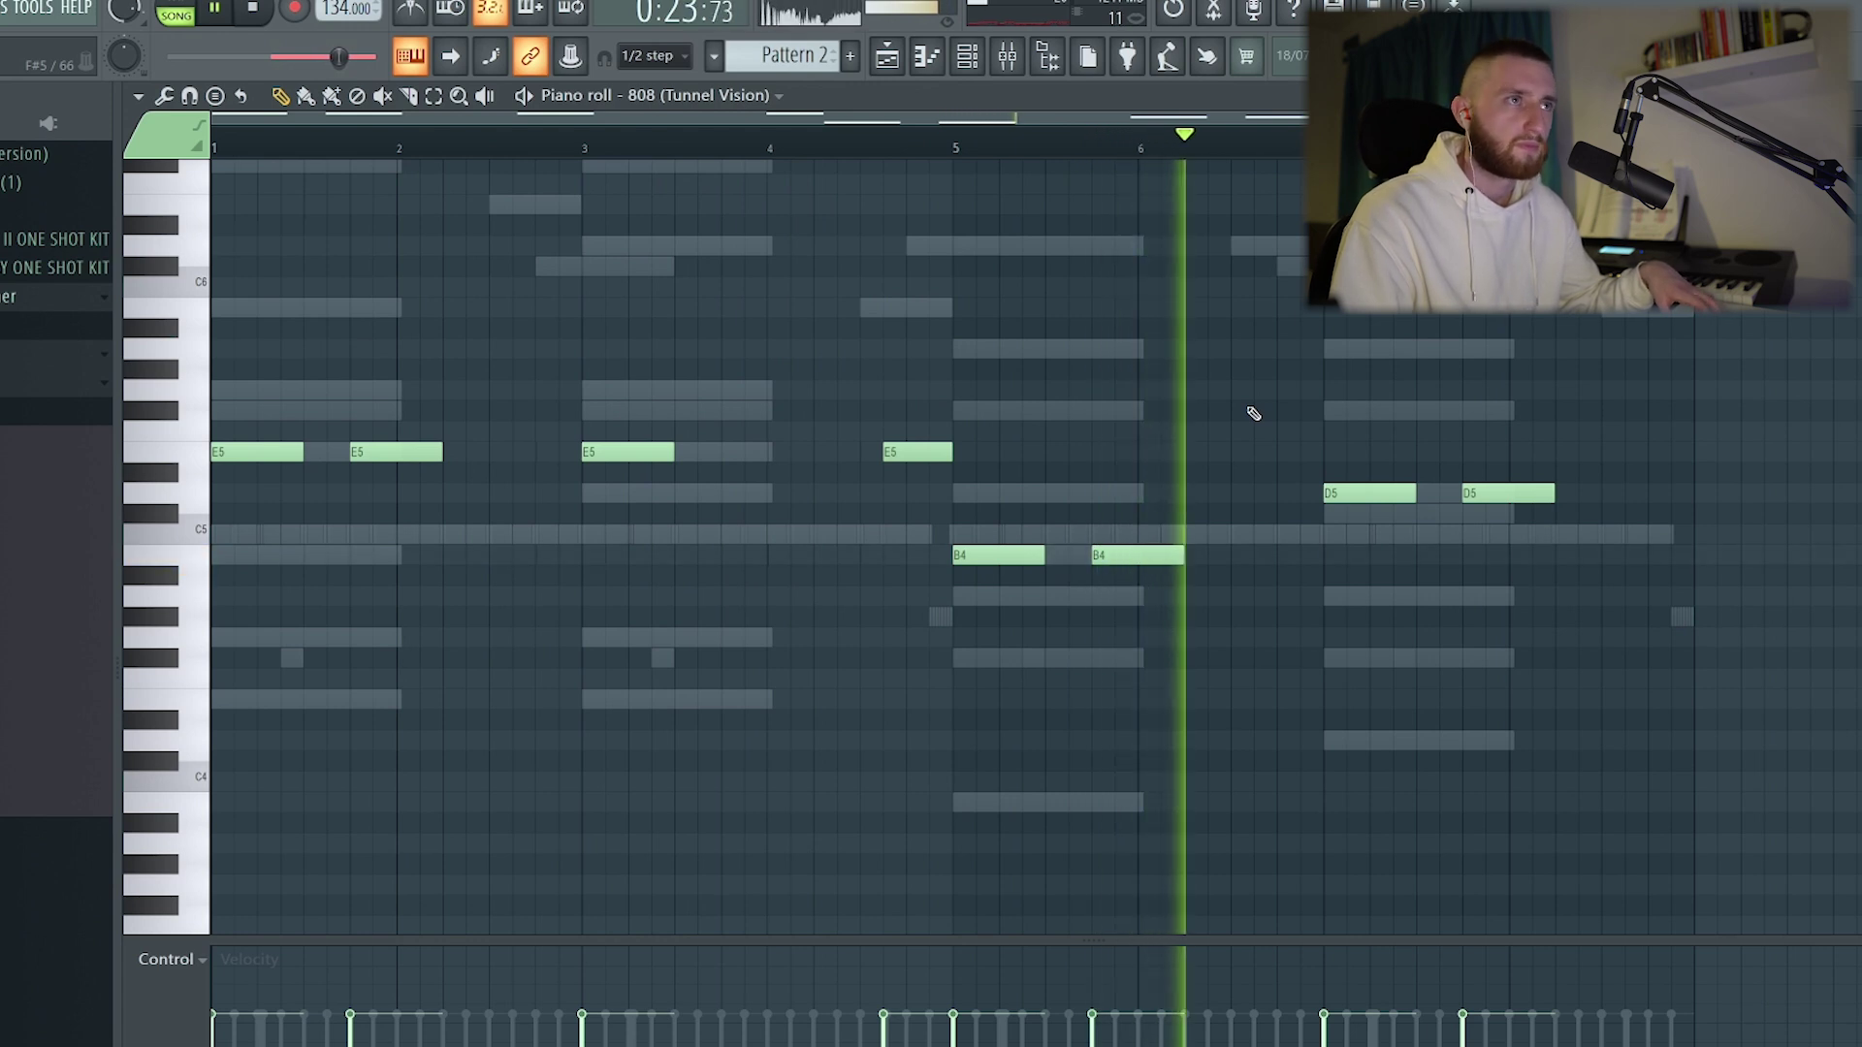
left_click_drag(1486, 496, 1687, 495)
left_click_drag(1331, 490, 1351, 757)
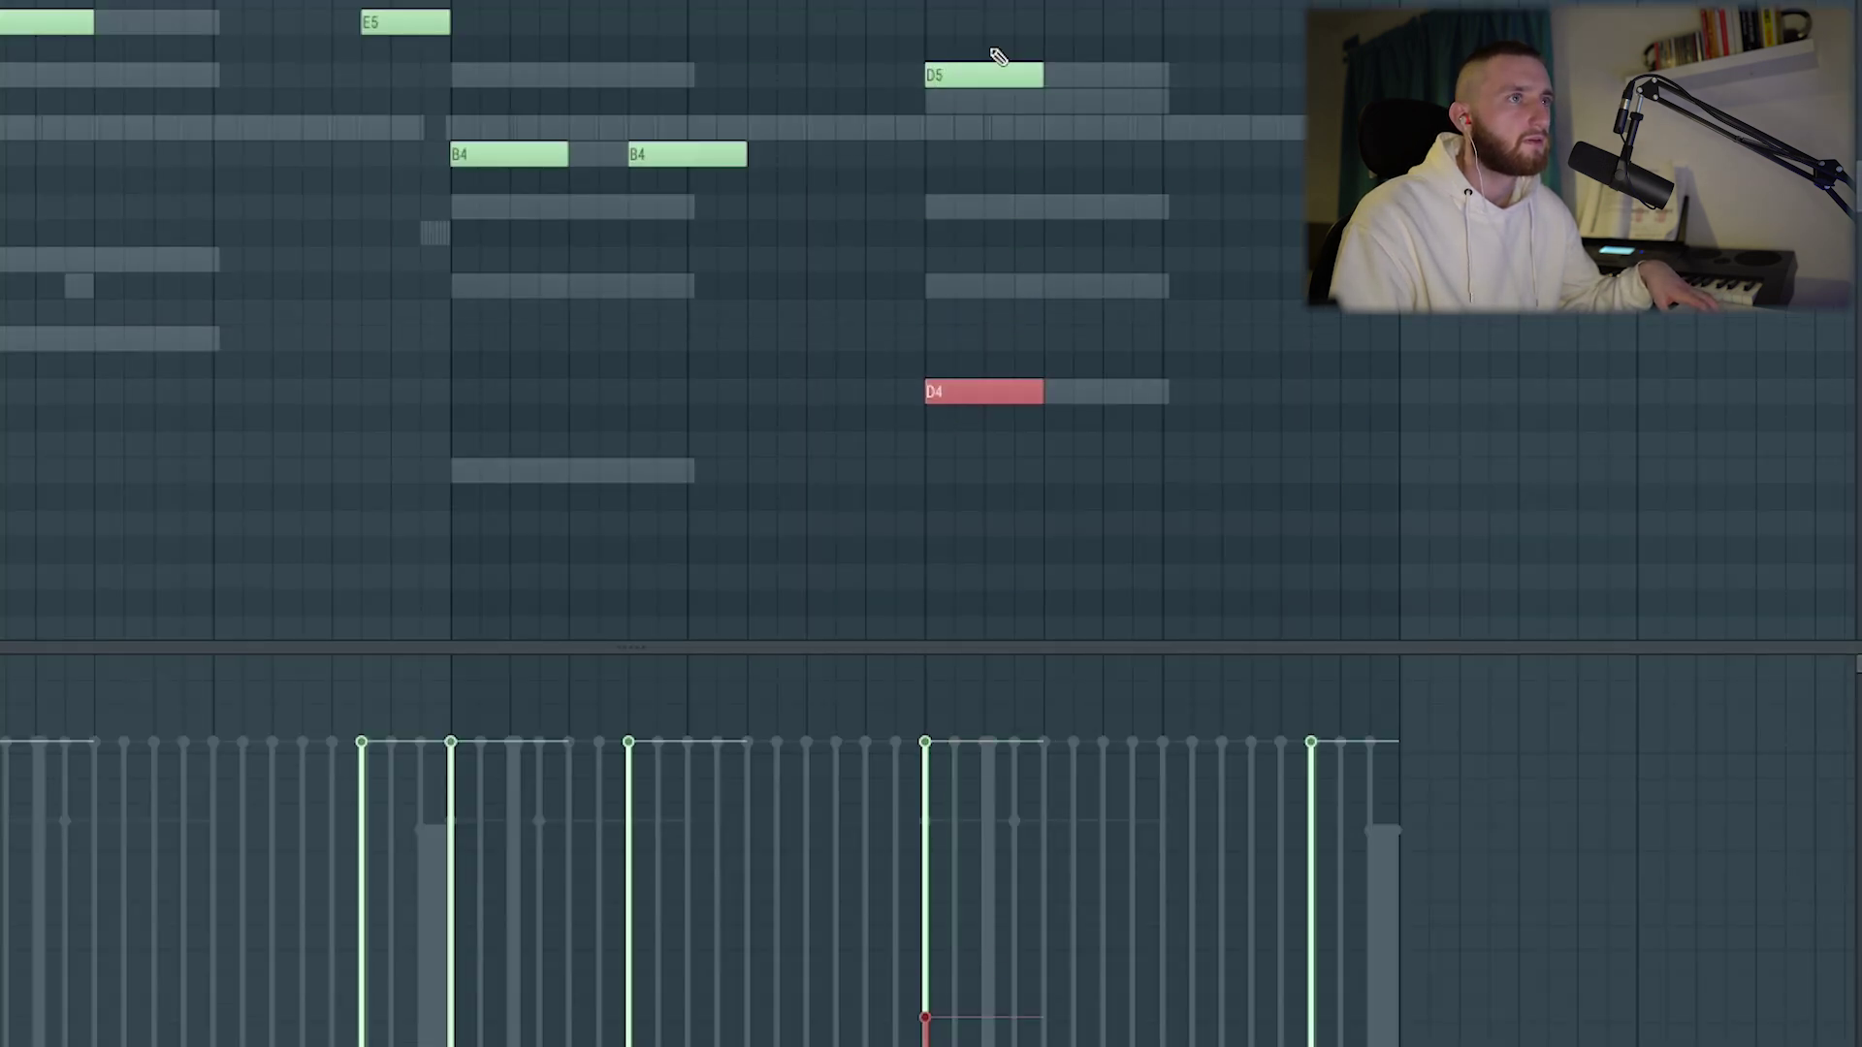
double_click(954, 71)
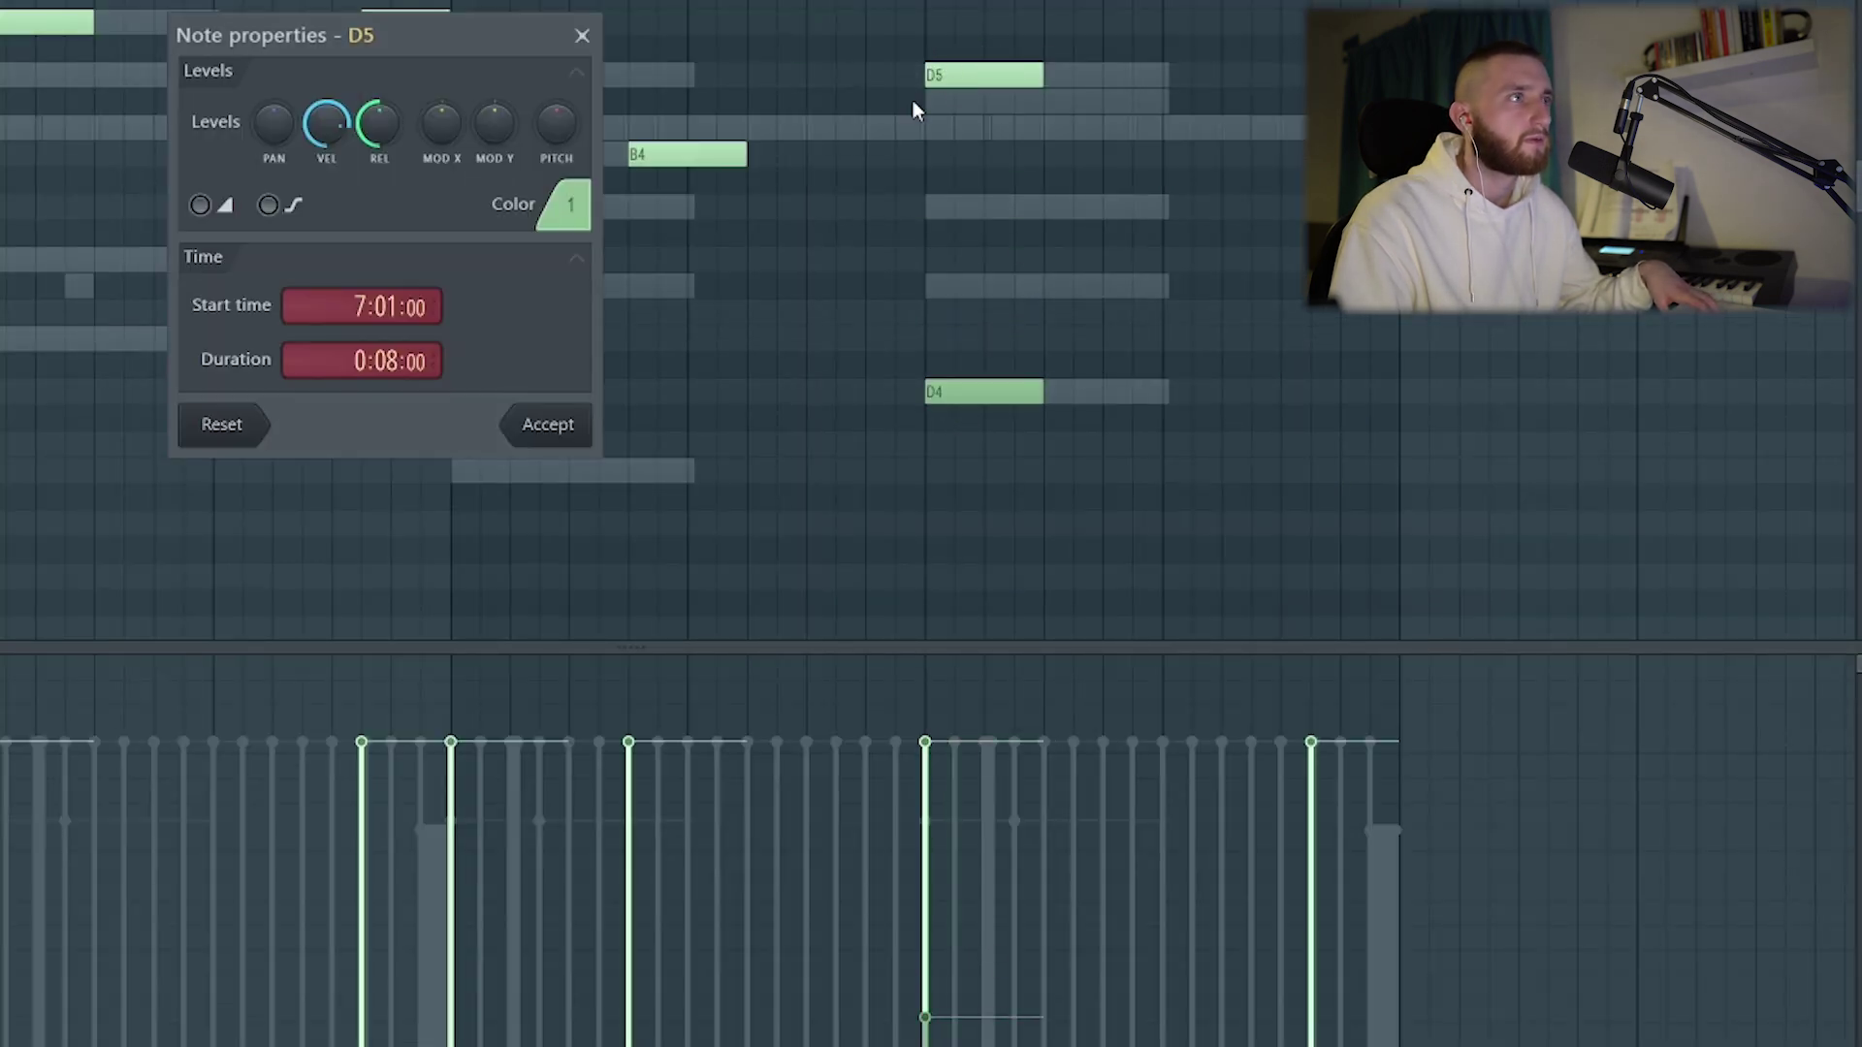
left_click(548, 423)
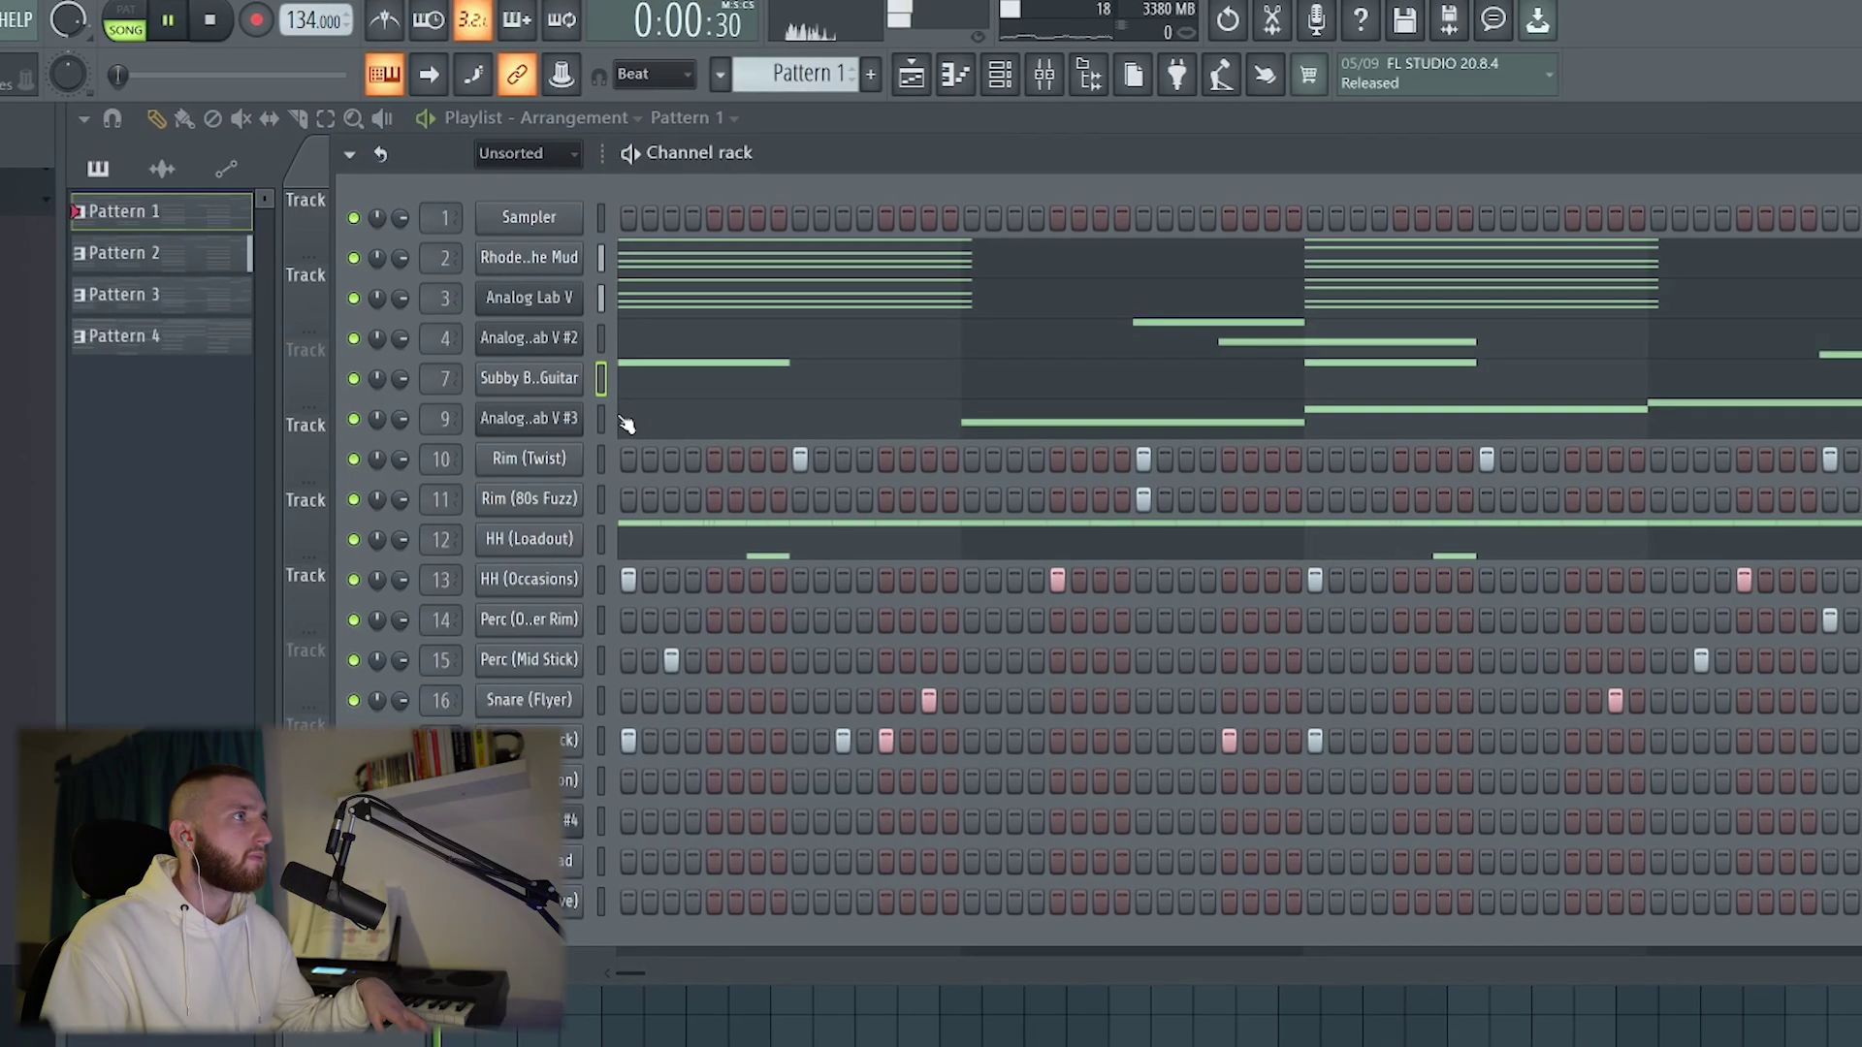
Clear the notes of the Analog Lab V #3 and Analog Lab V #2 channels from Pattern 1
right_click(567, 415)
key("Escape")
right_click(580, 332)
key("Escape")
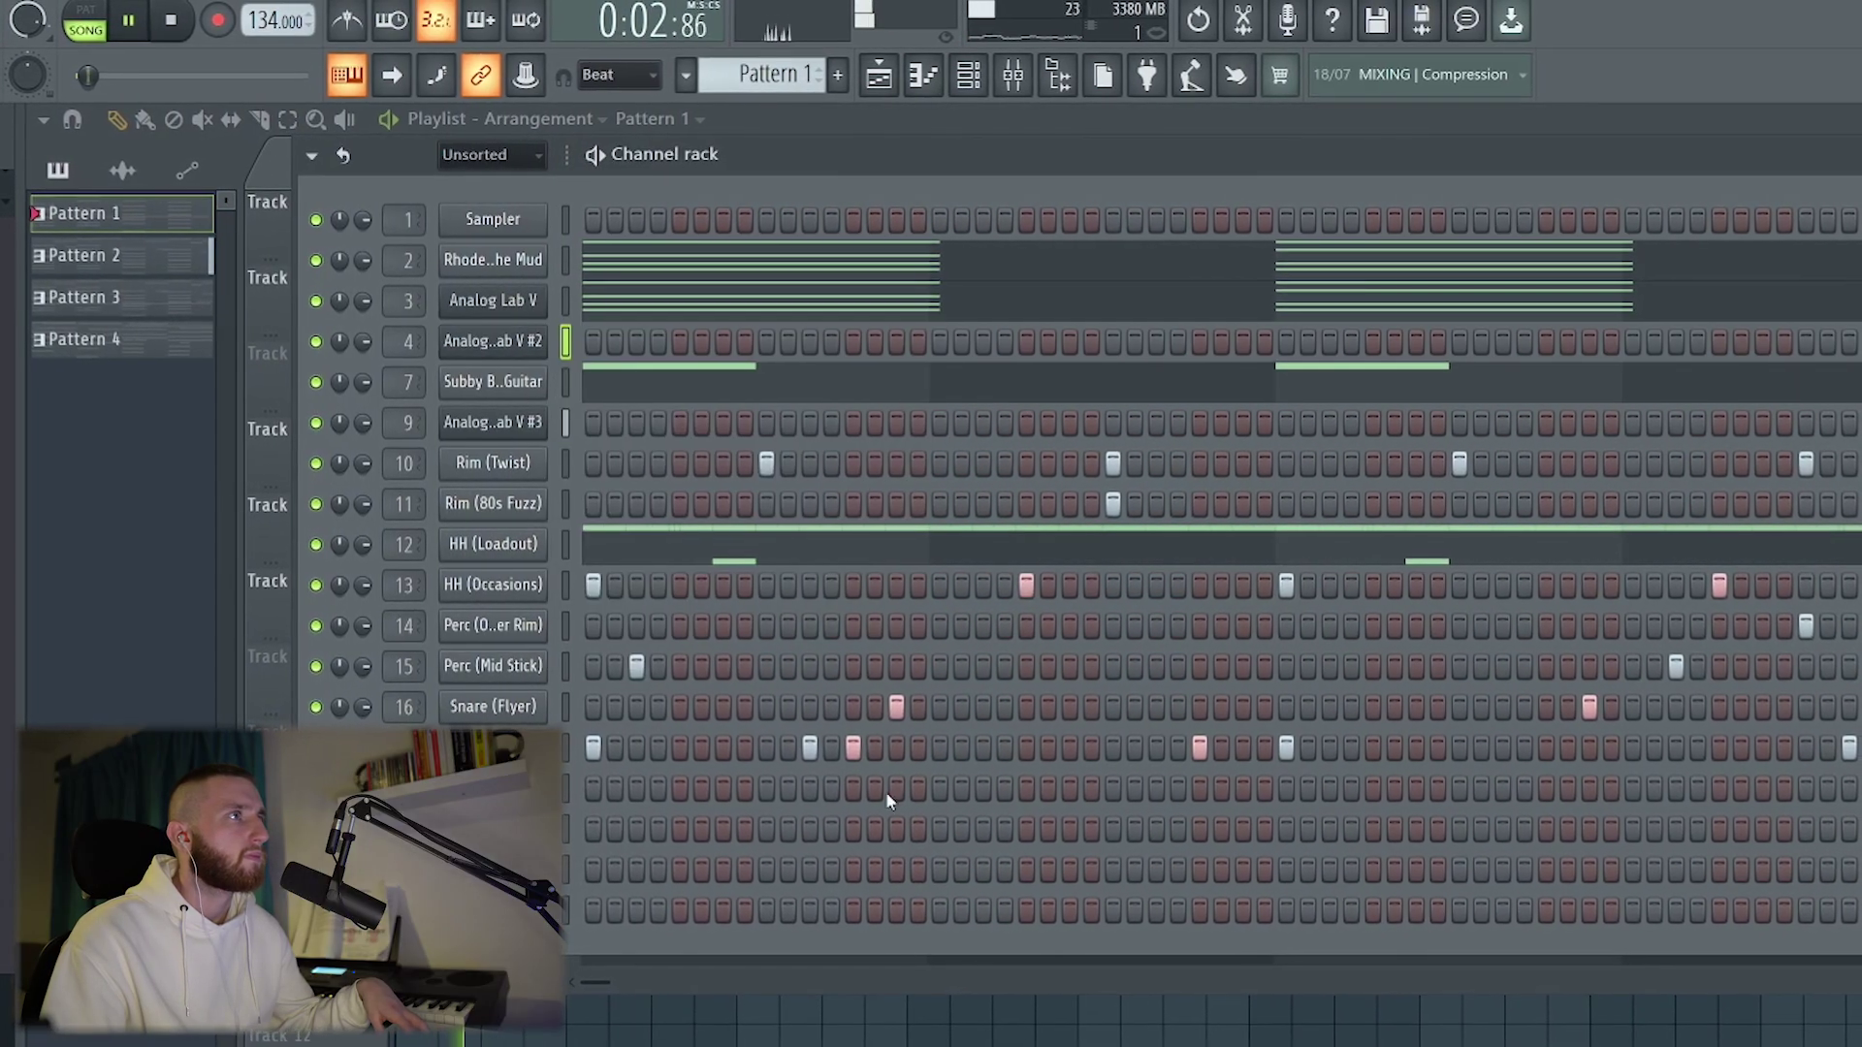